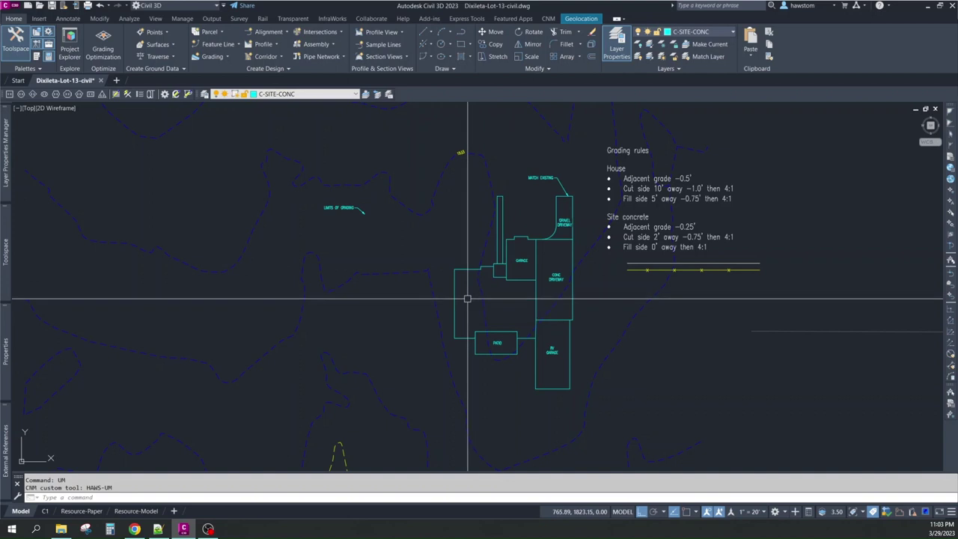
- Make layer 0 current by taking it from the white sample line below the grading rules
{"action": "scroll", "coordinate": [442, 314], "scroll_direction": "up", "scroll_amount": 2}
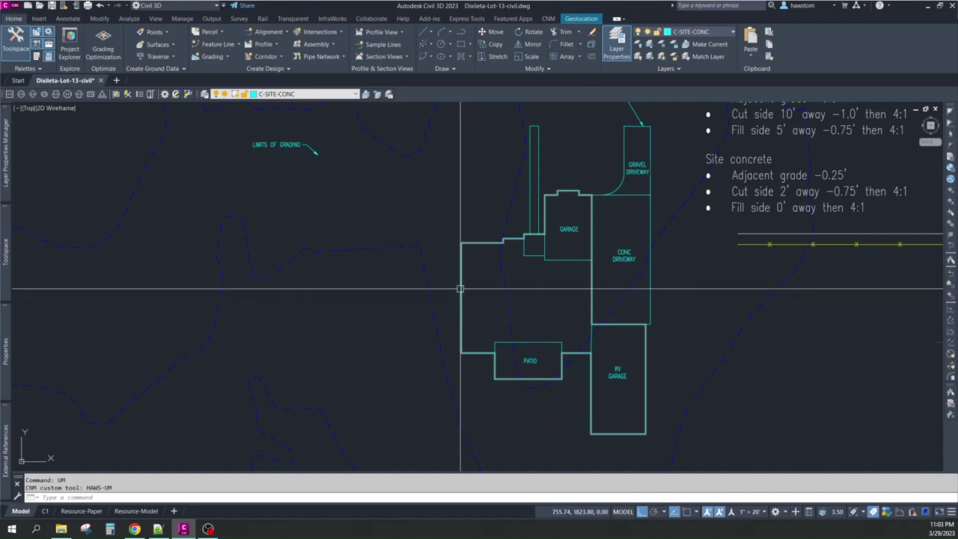
{"action": "mouse_move", "coordinate": [461, 286]}
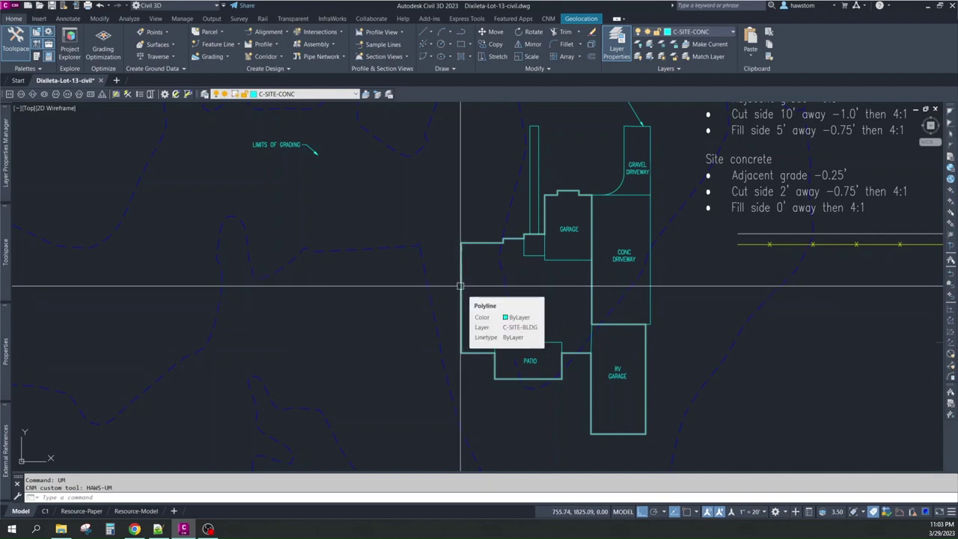
{"action": "scroll", "coordinate": [460, 286], "scroll_direction": "up", "scroll_amount": 3}
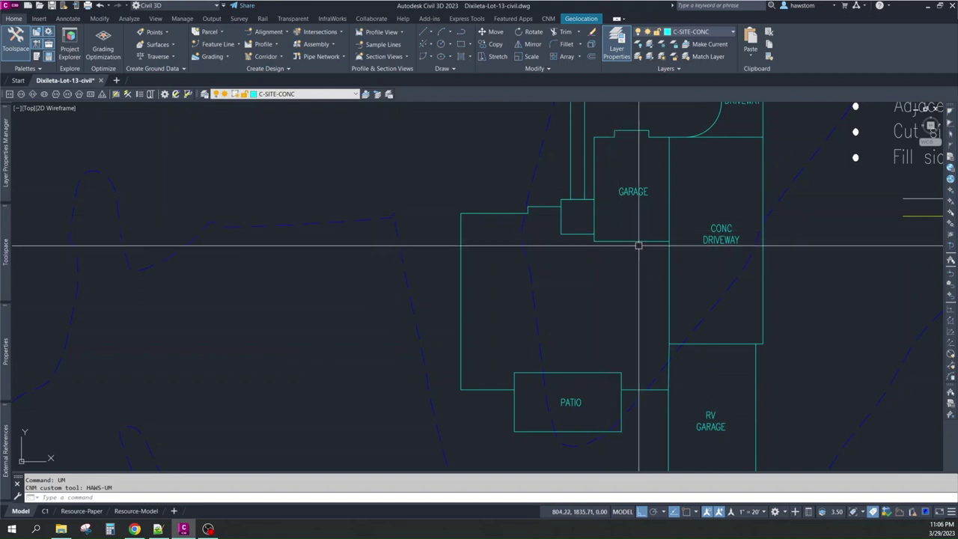
{"action": "type", "text": "y"}
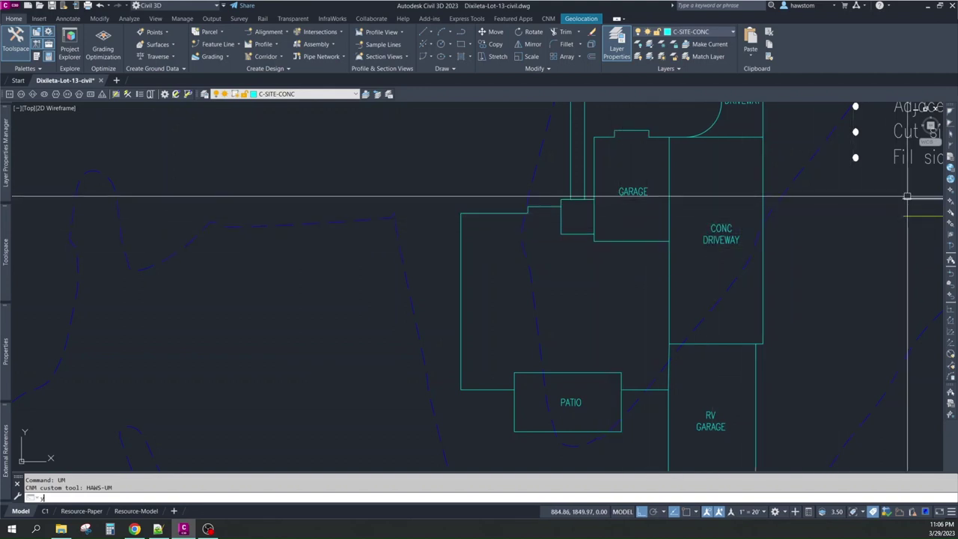
{"action": "key", "text": "Return"}
{"action": "left_click", "coordinate": [910, 200]}
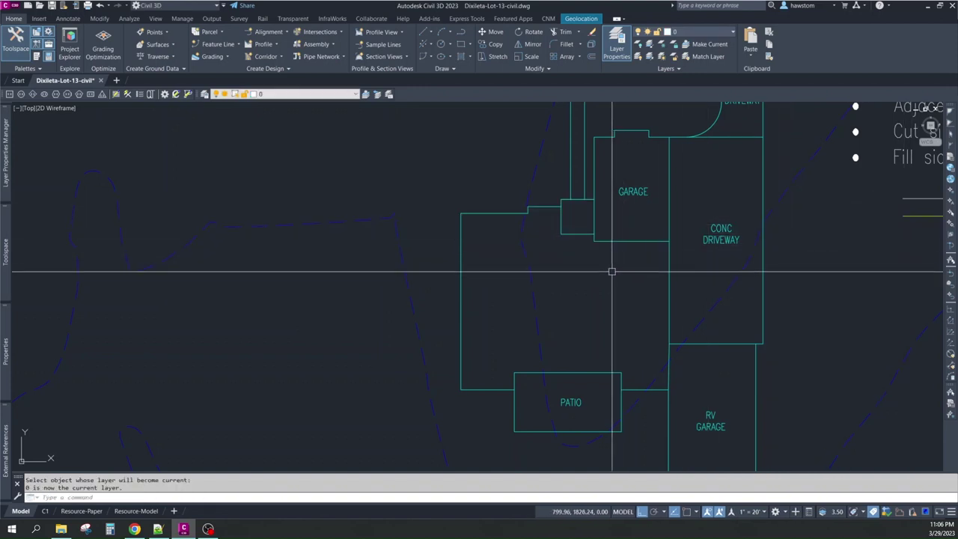
- Offset the building outline 5 feet outward, around the house, garage and RV garage
{"action": "type", "text": "o"}
{"action": "key", "text": "Return"}
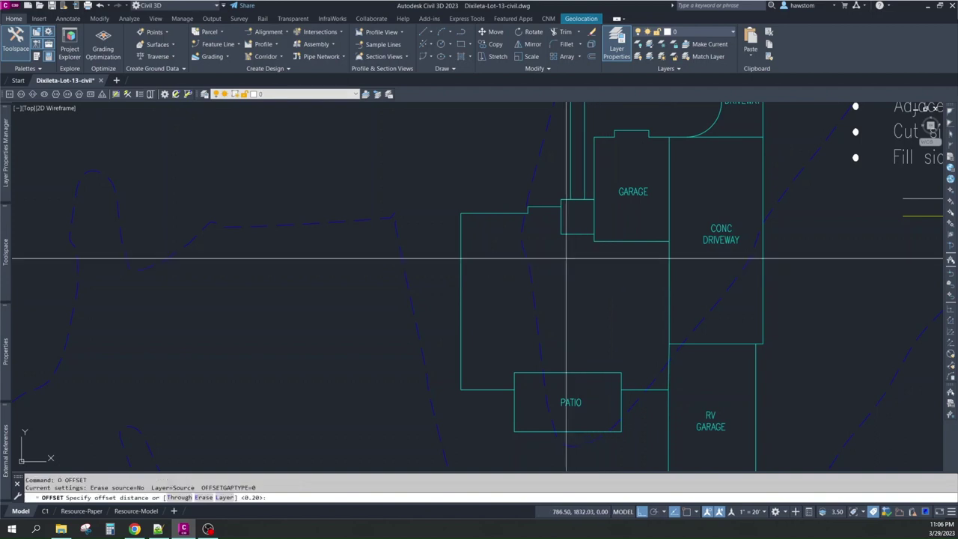
{"action": "type", "text": "5"}
{"action": "key", "text": "Return"}
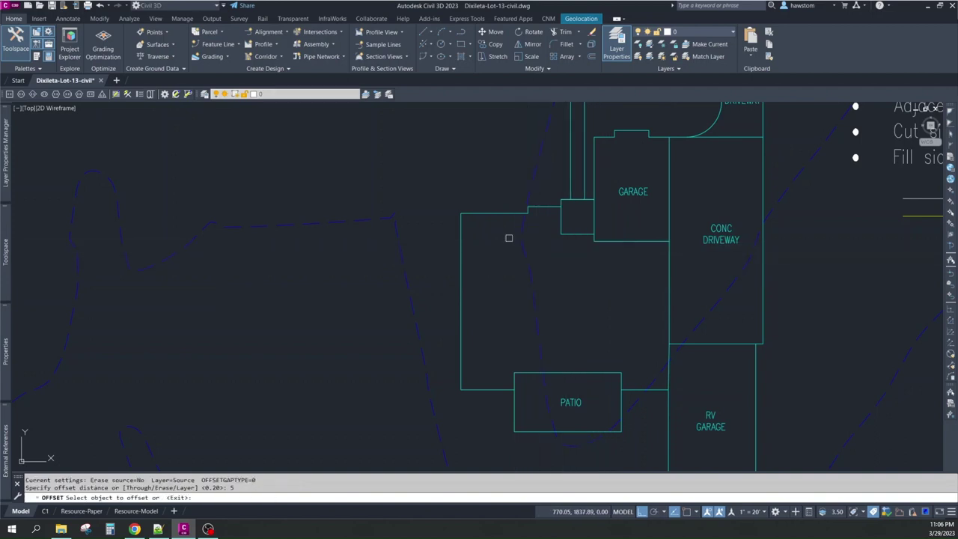
{"action": "left_click", "coordinate": [500, 214]}
{"action": "left_click", "coordinate": [468, 173]}
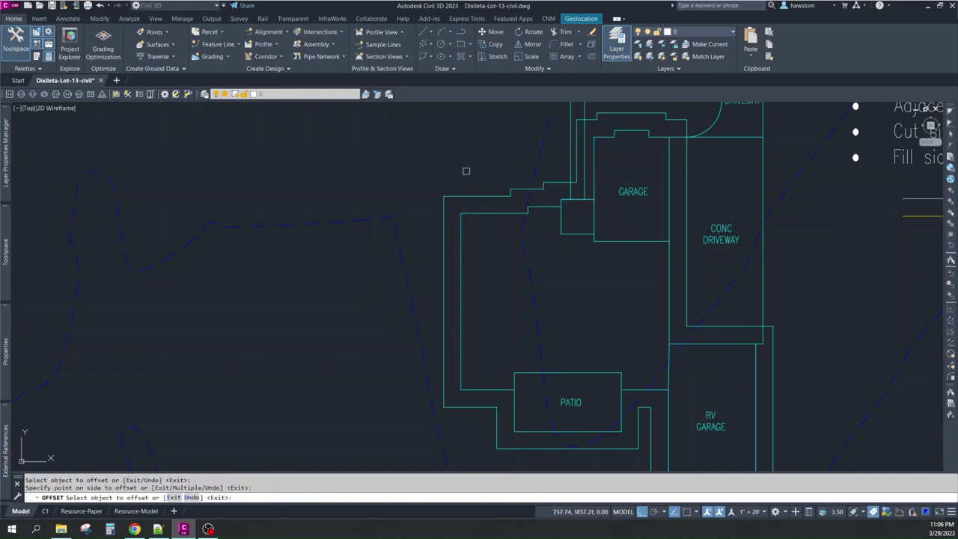
- Offset the outer outline another 5 feet outward and end the Offset command
{"action": "scroll", "coordinate": [449, 166], "scroll_direction": "down", "scroll_amount": 2}
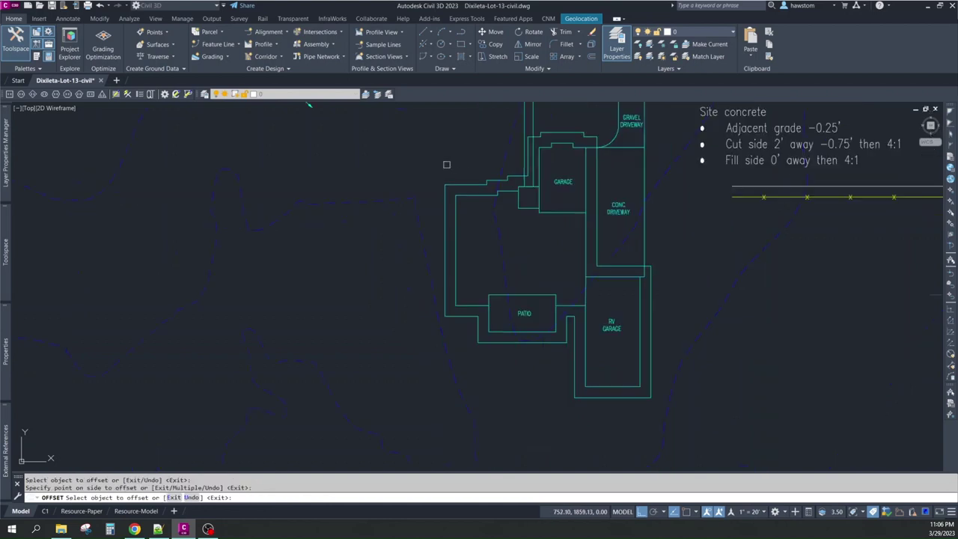
{"action": "left_click", "coordinate": [650, 302]}
{"action": "left_click", "coordinate": [674, 305]}
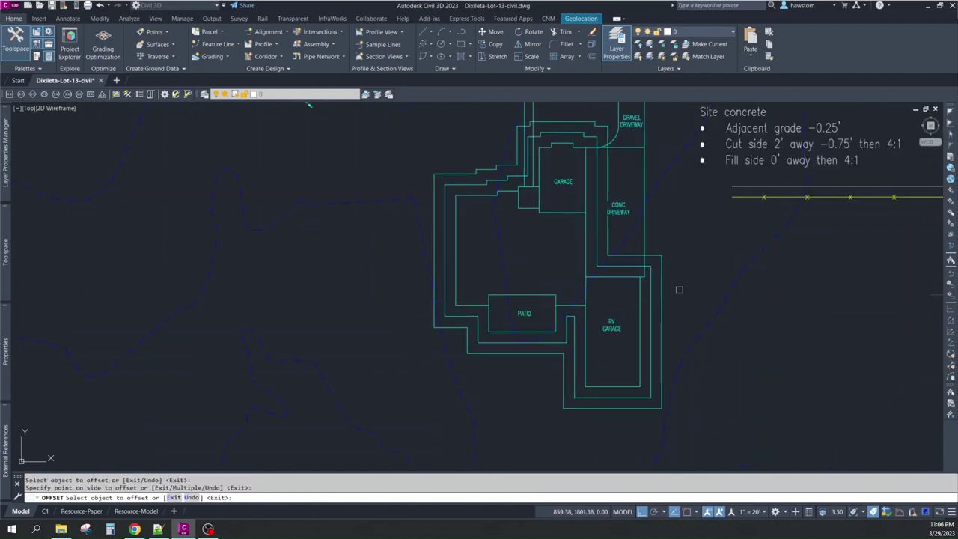
{"action": "scroll", "coordinate": [687, 267], "scroll_direction": "down", "scroll_amount": 3}
{"action": "scroll", "coordinate": [726, 194], "scroll_direction": "up", "scroll_amount": 3}
{"action": "left_click", "coordinate": [737, 177]}
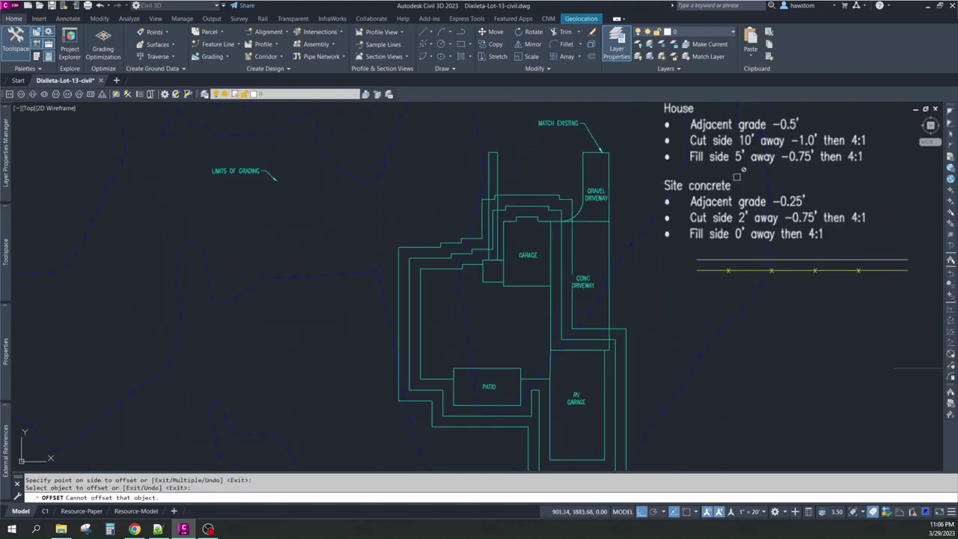
{"action": "left_click", "coordinate": [712, 146]}
{"action": "left_click", "coordinate": [706, 132]}
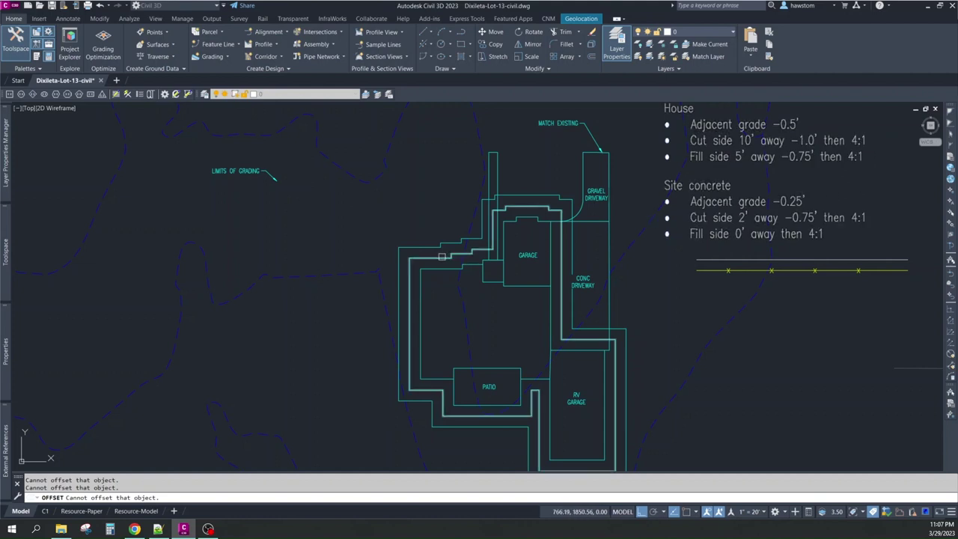
{"action": "key", "text": "Escape"}
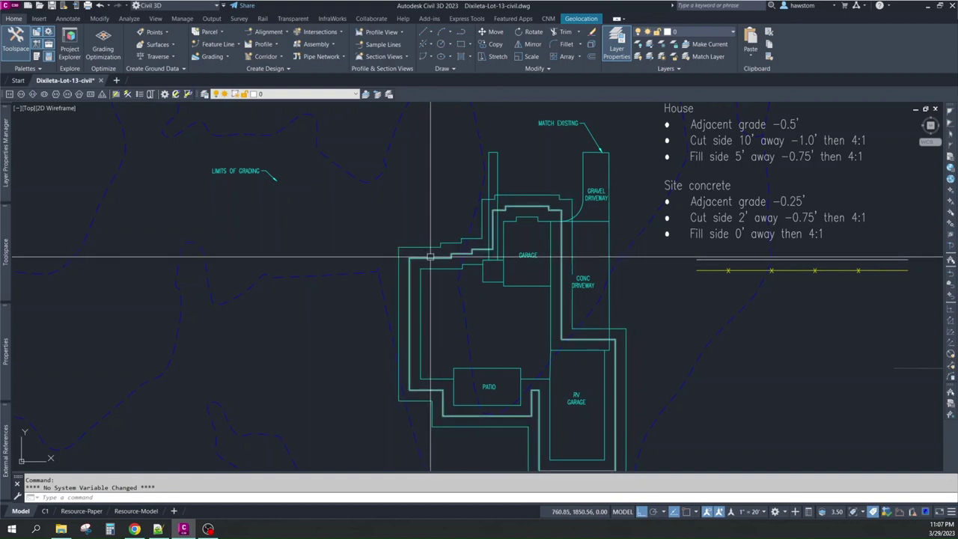
- Move the two offset outlines around the building onto the current layer 0
{"action": "mouse_move", "coordinate": [432, 254]}
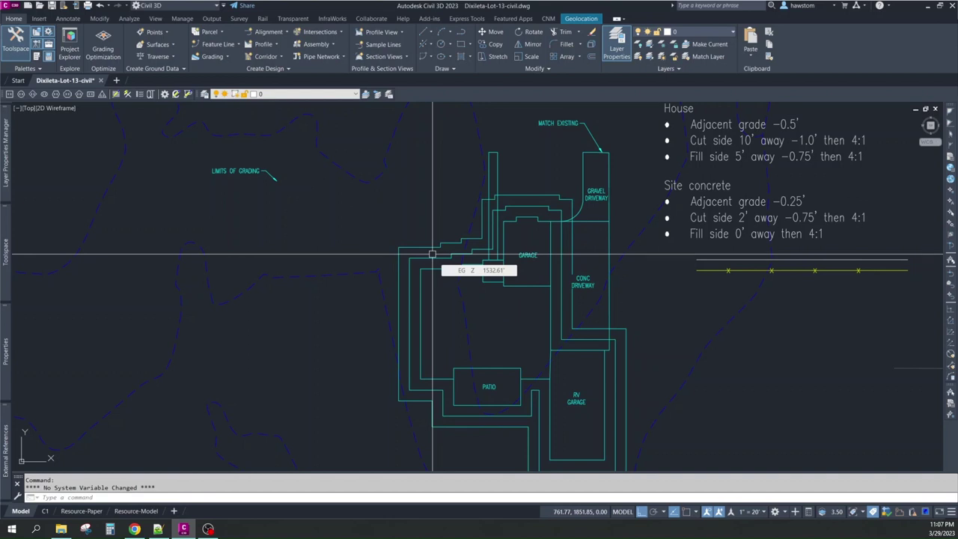
{"action": "type", "text": "yy"}
{"action": "key", "text": "Return"}
{"action": "left_click", "coordinate": [429, 252]}
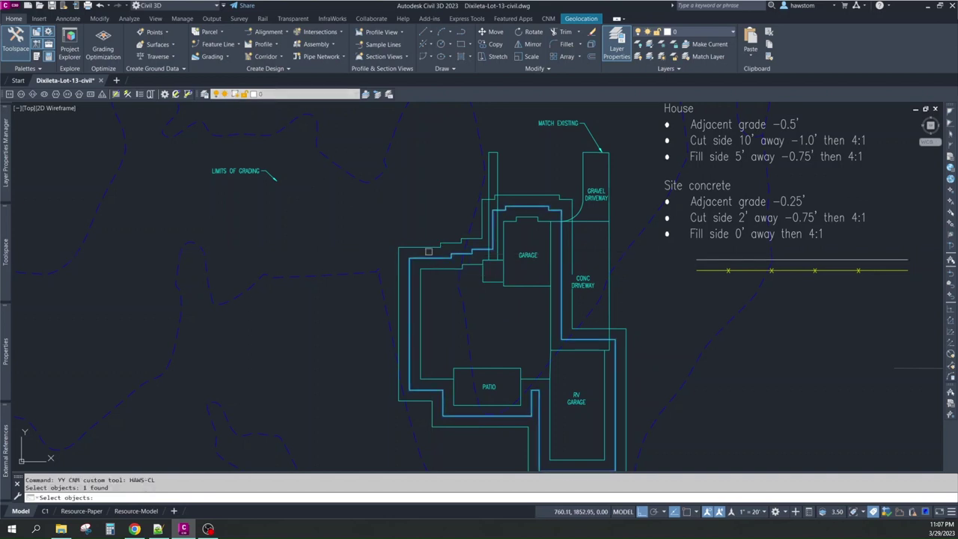
{"action": "left_click", "coordinate": [429, 251]}
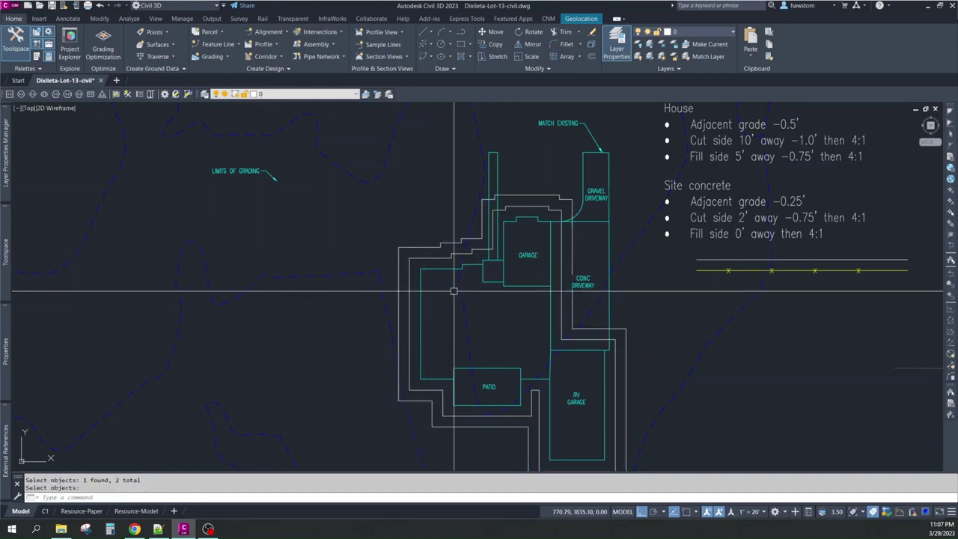
{"action": "key", "text": "Escape"}
{"action": "key", "text": "Escape"}
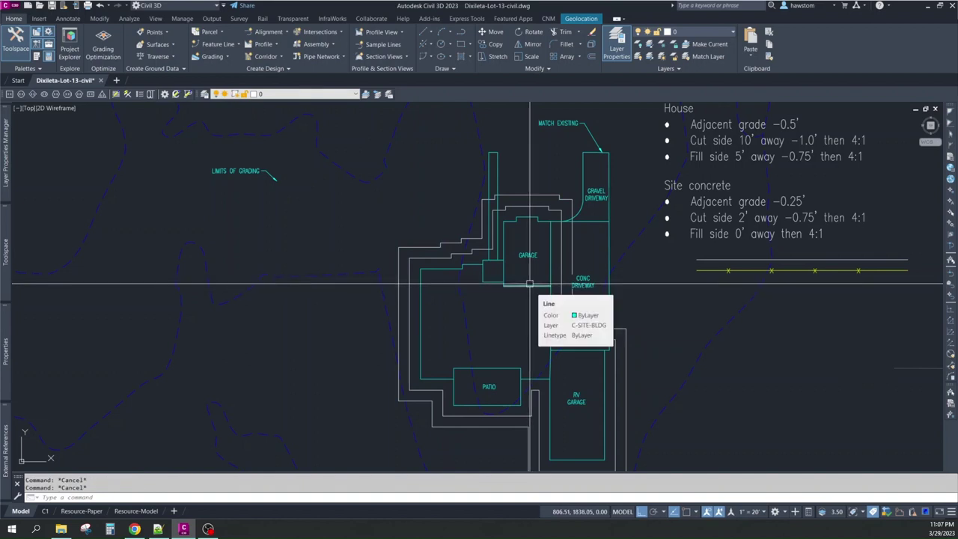
- Isolate the C-SITE-BLDG and C-SITE-CONC layers using the garage outline and the concrete driveway edge
{"action": "type", "text": "LI"}
{"action": "key", "text": "Return"}
{"action": "left_click", "coordinate": [513, 222]}
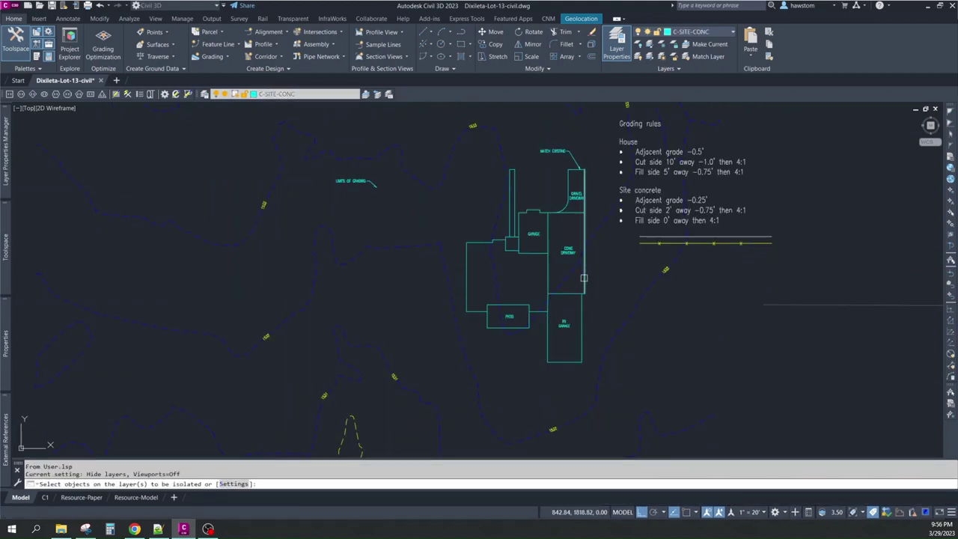
{"action": "left_click", "coordinate": [583, 279]}
{"action": "key", "text": "Return"}
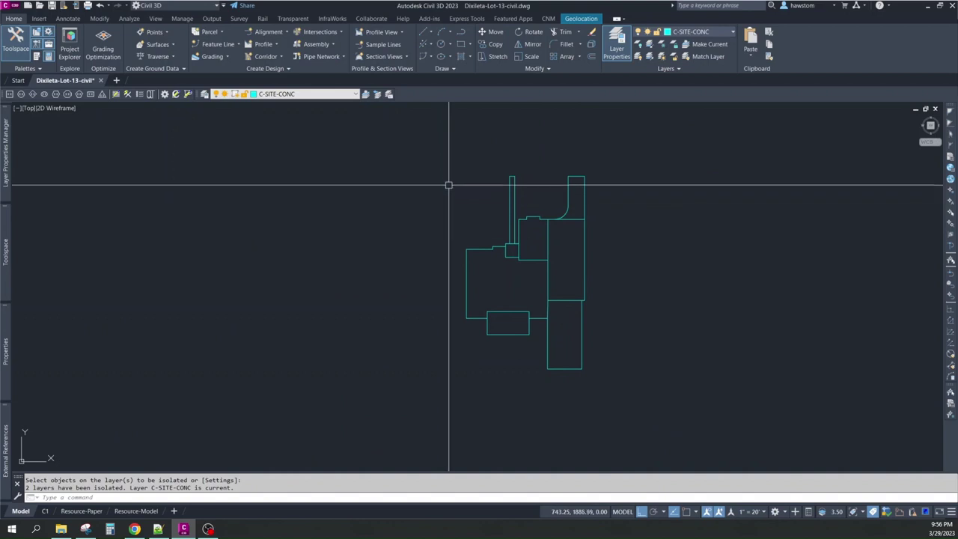
{"action": "type", "text": "c"}
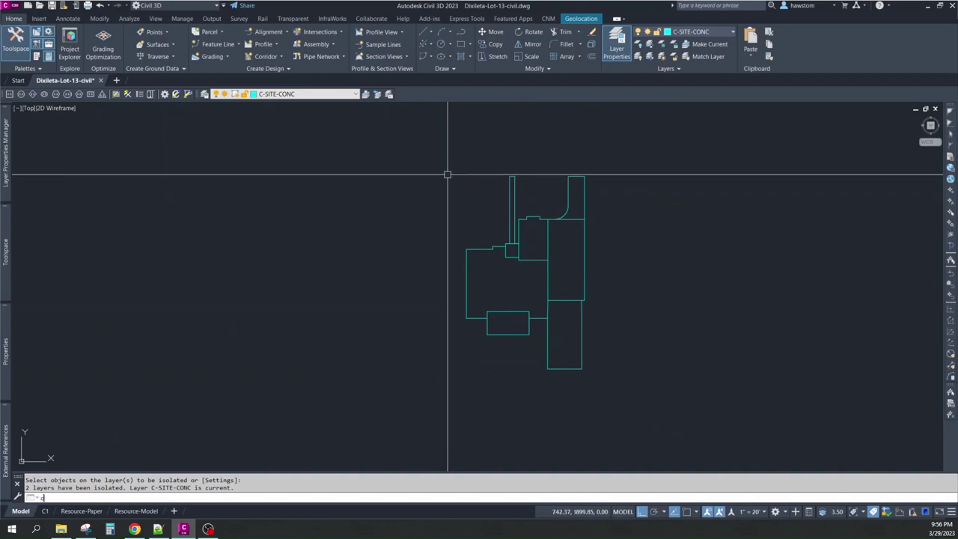
{"action": "key", "text": "Return"}
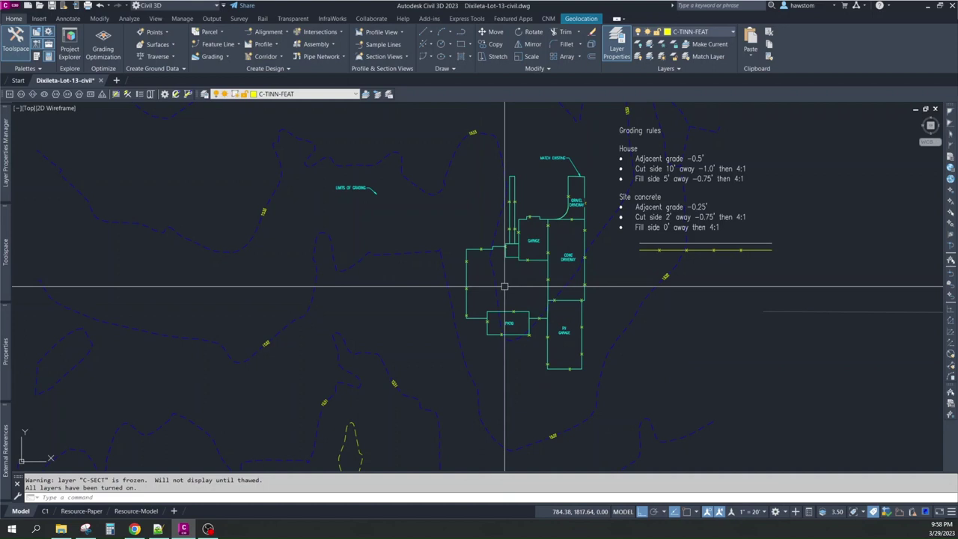
- Offset the building outline feature line, the patio's upper edge and its short upper right side inward by 0.20
{"action": "mouse_move", "coordinate": [504, 289]}
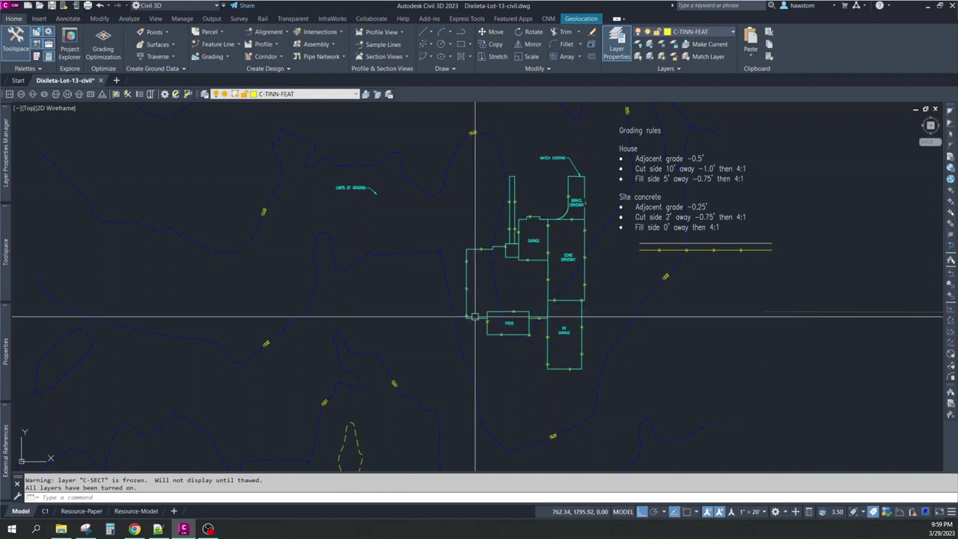
{"action": "scroll", "coordinate": [475, 316], "scroll_direction": "up", "scroll_amount": 8}
{"action": "type", "text": "o"}
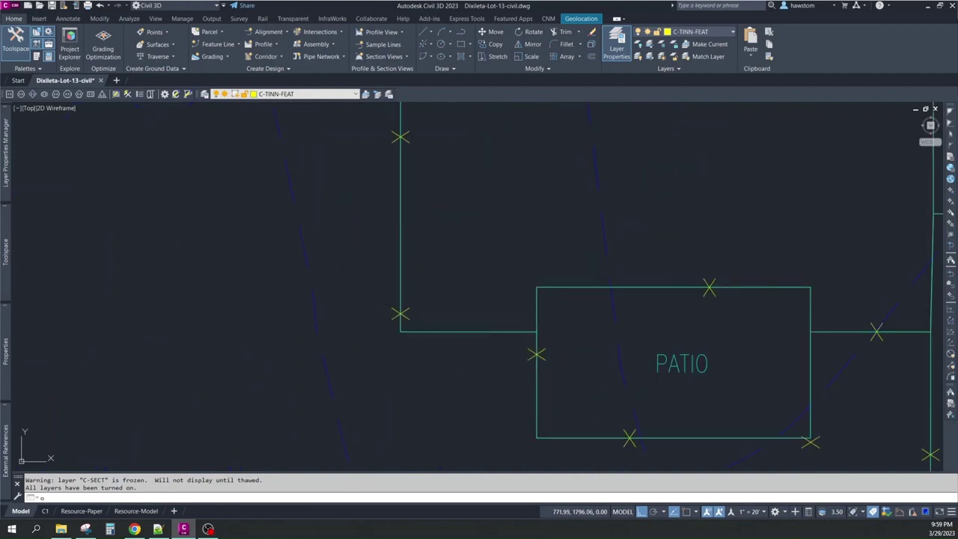
{"action": "key", "text": "Return"}
{"action": "key", "text": "Return"}
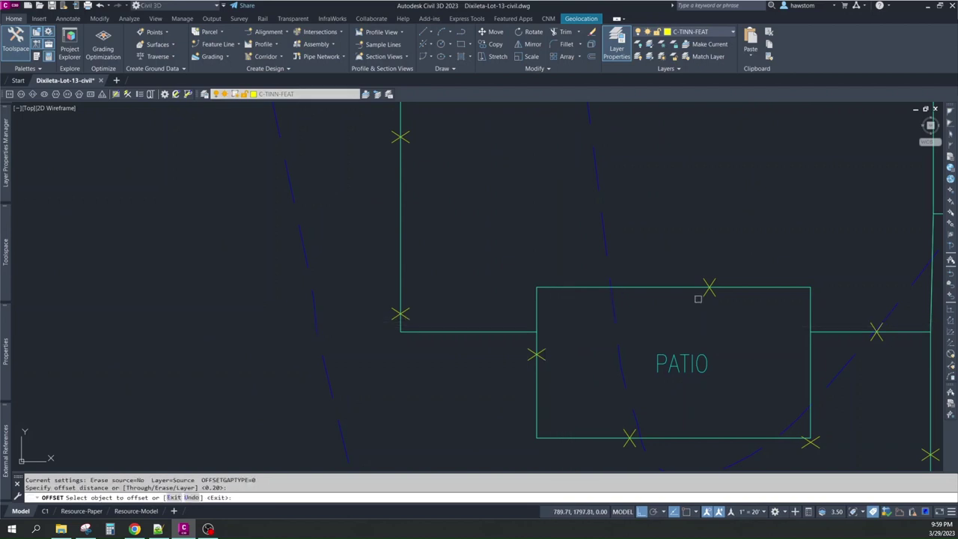
{"action": "left_click", "coordinate": [703, 287]}
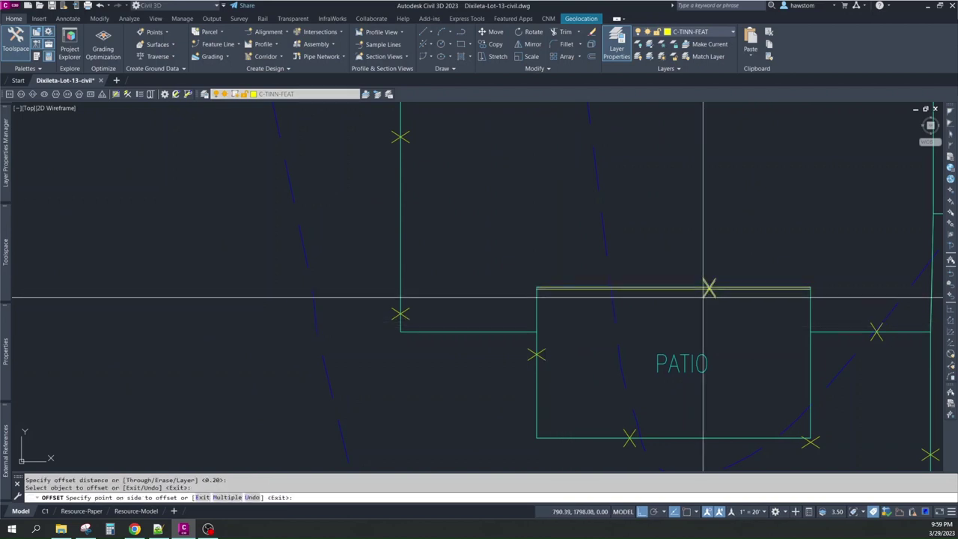
{"action": "left_click", "coordinate": [561, 345]}
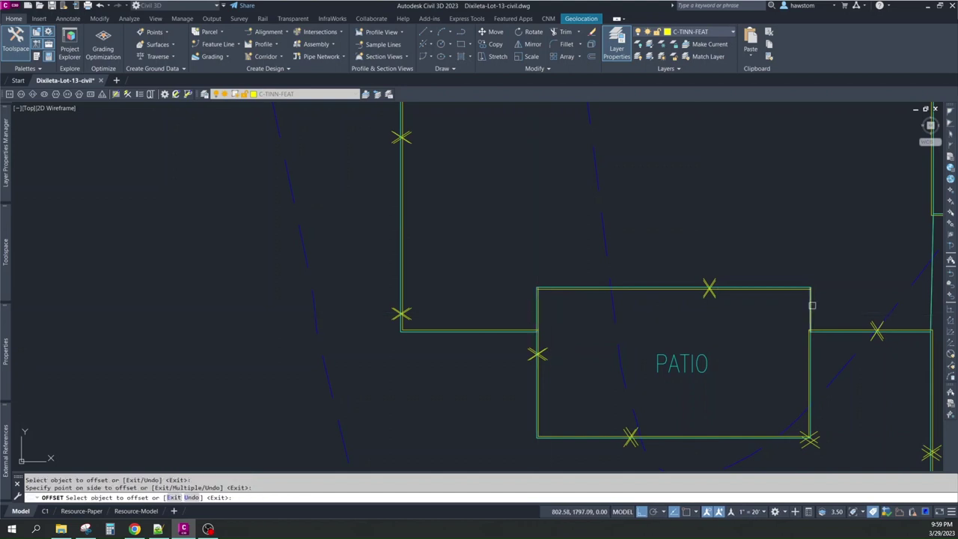
{"action": "left_click", "coordinate": [810, 304]}
{"action": "left_click", "coordinate": [752, 346]}
- Offset the patio's upper edge and its two short upper sides by 0.20 toward the house interior
{"action": "left_click", "coordinate": [677, 284]}
{"action": "left_click", "coordinate": [561, 296]}
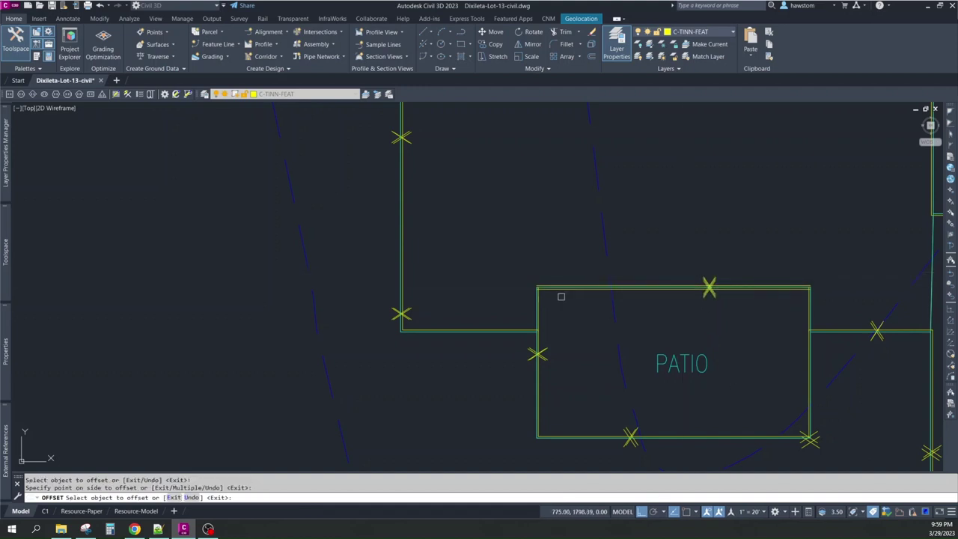
{"action": "left_click", "coordinate": [534, 300]}
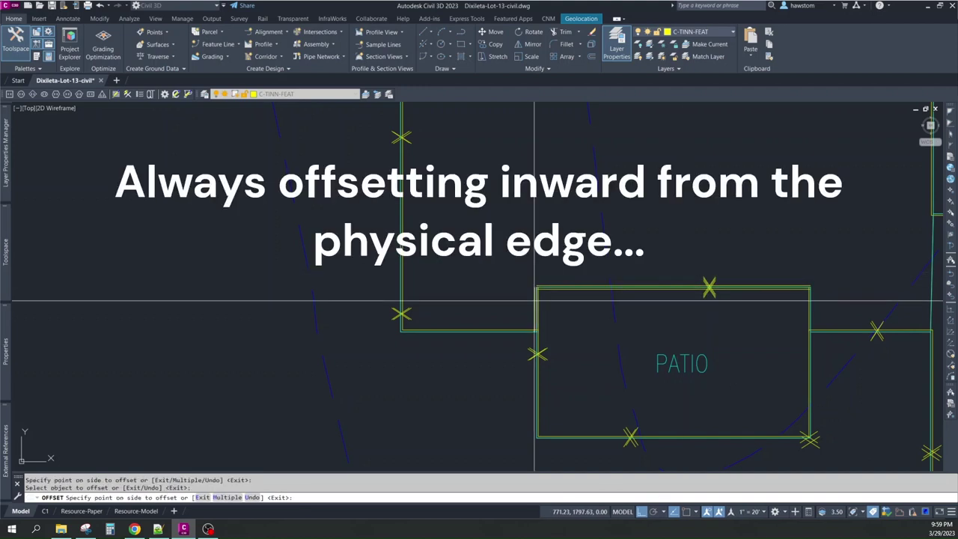
{"action": "left_click", "coordinate": [511, 300]}
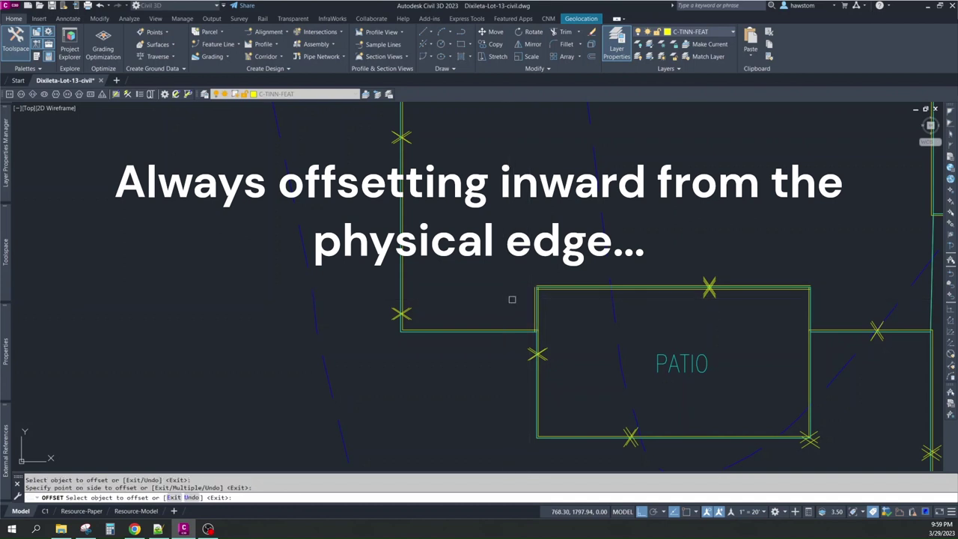
{"action": "left_click", "coordinate": [812, 310]}
{"action": "left_click", "coordinate": [821, 314]}
{"action": "scroll", "coordinate": [817, 309], "scroll_direction": "up", "scroll_amount": 3}
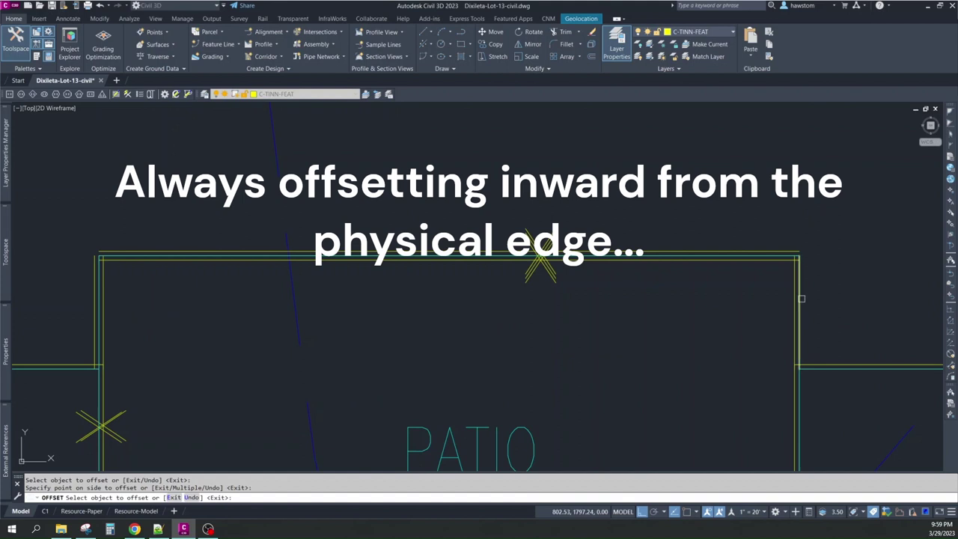
{"action": "left_click", "coordinate": [803, 300]}
{"action": "left_click", "coordinate": [821, 297]}
- Offset the left and lower edges of the small rectangle beside the garage inward by 0.20
{"action": "scroll", "coordinate": [815, 301], "scroll_direction": "down", "scroll_amount": 4}
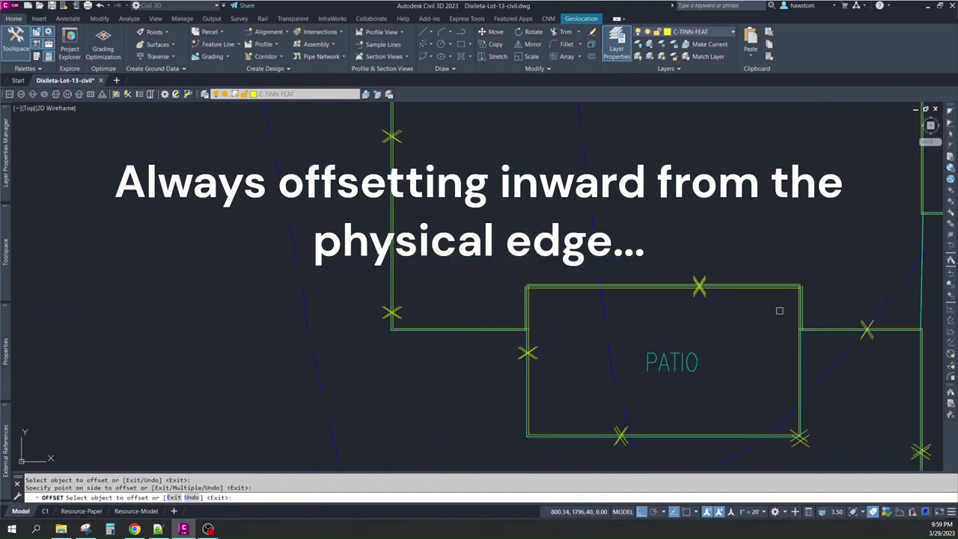
{"action": "scroll", "coordinate": [677, 316], "scroll_direction": "down", "scroll_amount": 4}
{"action": "scroll", "coordinate": [717, 313], "scroll_direction": "up", "scroll_amount": 2}
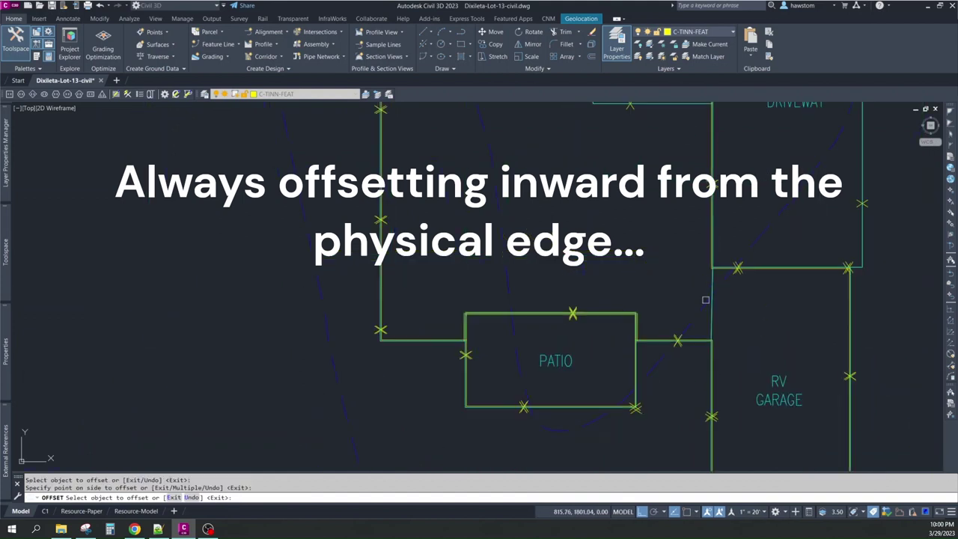
{"action": "scroll", "coordinate": [644, 229], "scroll_direction": "down", "scroll_amount": 6}
{"action": "scroll", "coordinate": [656, 247], "scroll_direction": "up", "scroll_amount": 10}
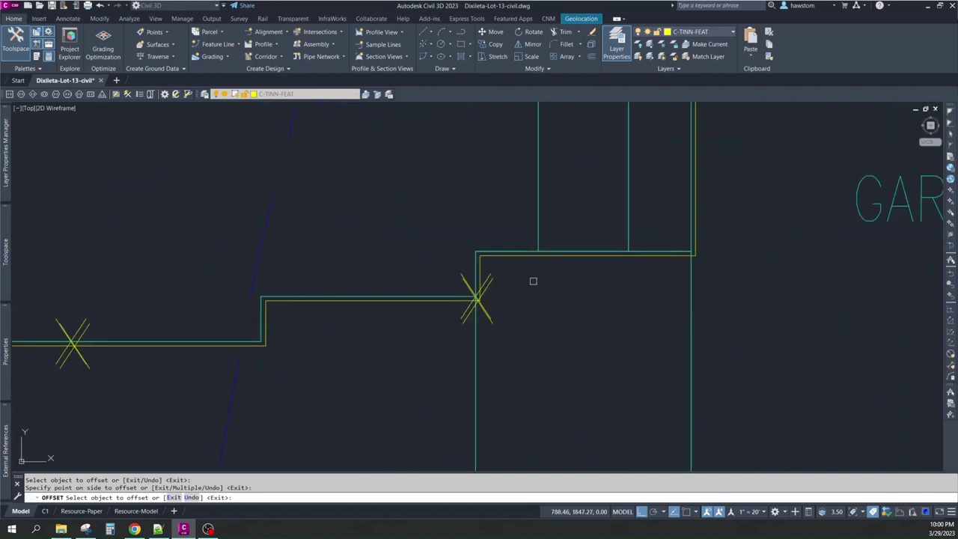
{"action": "left_click", "coordinate": [476, 365]}
{"action": "left_click", "coordinate": [514, 362]}
{"action": "scroll", "coordinate": [550, 349], "scroll_direction": "down", "scroll_amount": 4}
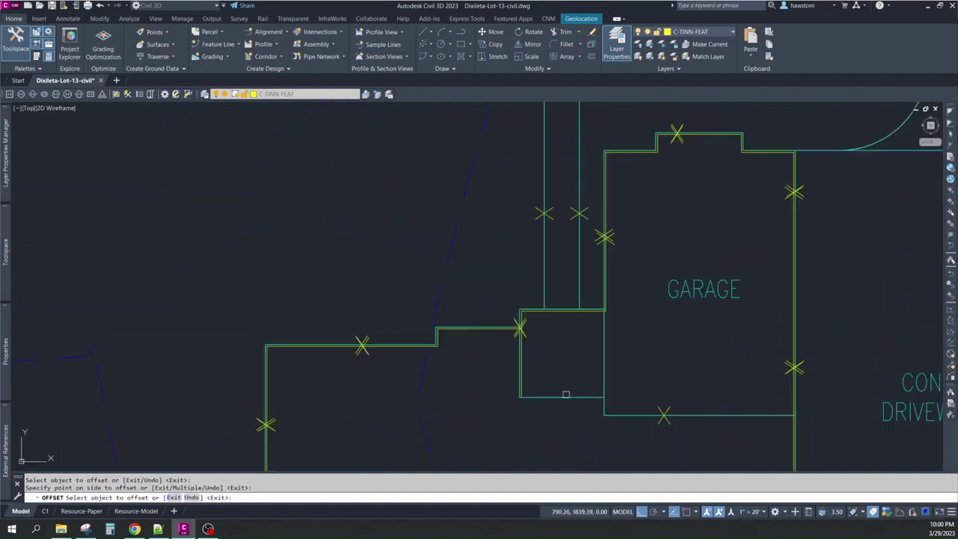
{"action": "left_click", "coordinate": [566, 395]}
{"action": "left_click", "coordinate": [575, 387]}
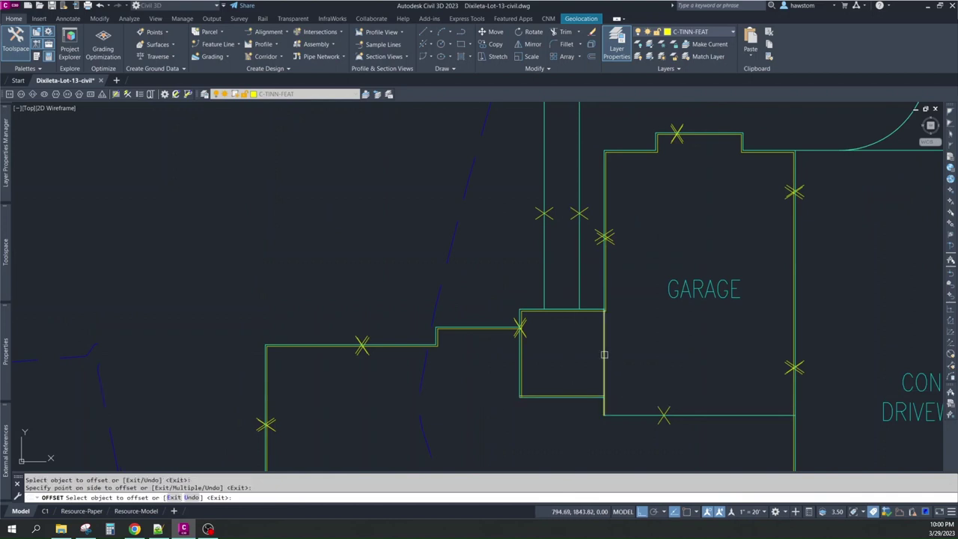
- Offset the garage's lower left edge by 0.20 toward the small rectangle, and the rectangle's lower edge by 0.20 downward
{"action": "left_click", "coordinate": [607, 363]}
{"action": "left_click", "coordinate": [562, 379]}
{"action": "scroll", "coordinate": [557, 398], "scroll_direction": "up", "scroll_amount": 4}
{"action": "scroll", "coordinate": [557, 389], "scroll_direction": "up", "scroll_amount": 2}
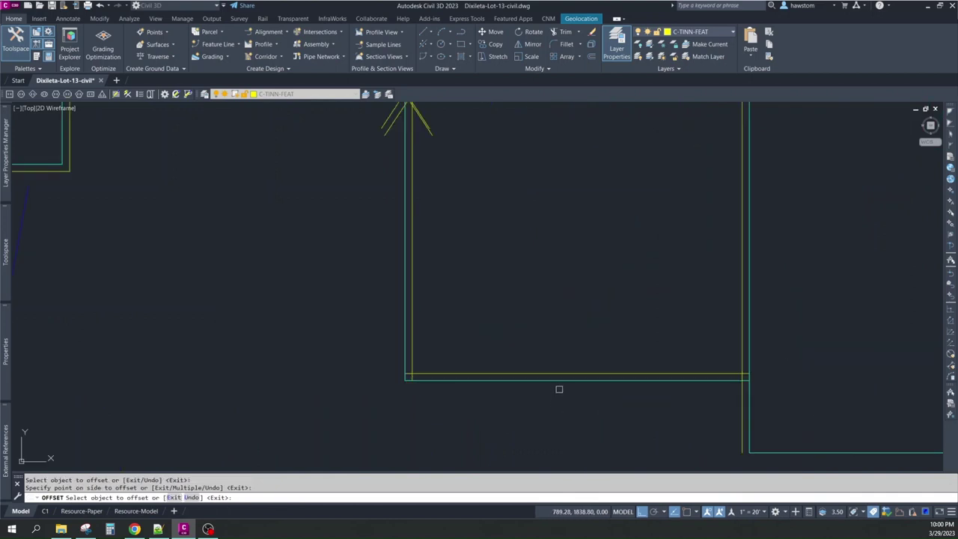
{"action": "left_click", "coordinate": [560, 383]}
{"action": "left_click", "coordinate": [431, 357]}
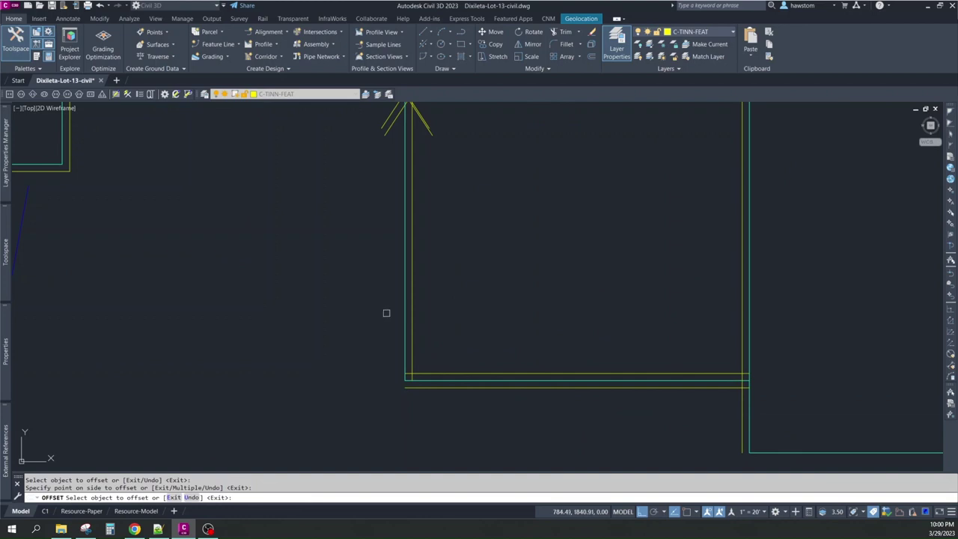
- Offset the concrete driveway's upper edge, right edge and short lower right edge inward by 0.20
{"action": "scroll", "coordinate": [379, 325], "scroll_direction": "down", "scroll_amount": 8}
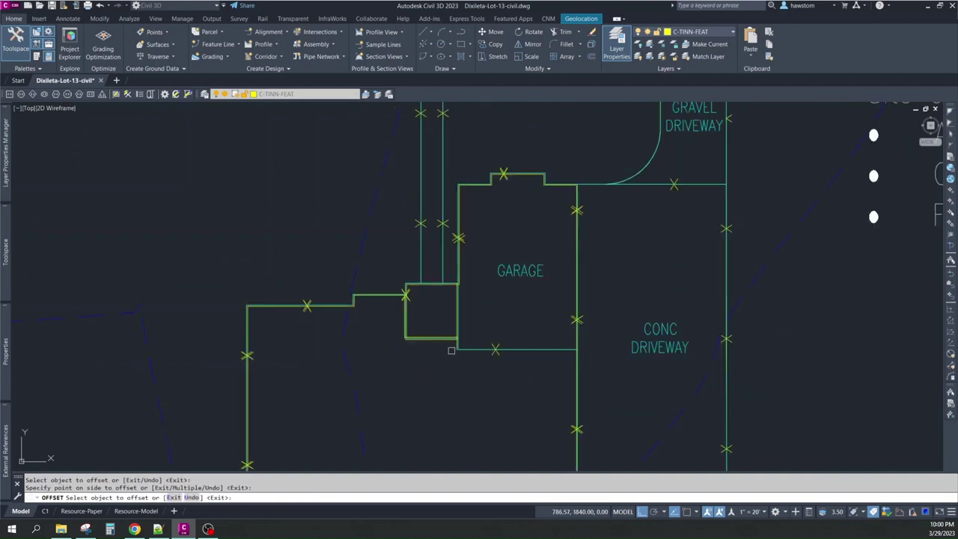
{"action": "scroll", "coordinate": [605, 235], "scroll_direction": "down", "scroll_amount": 3}
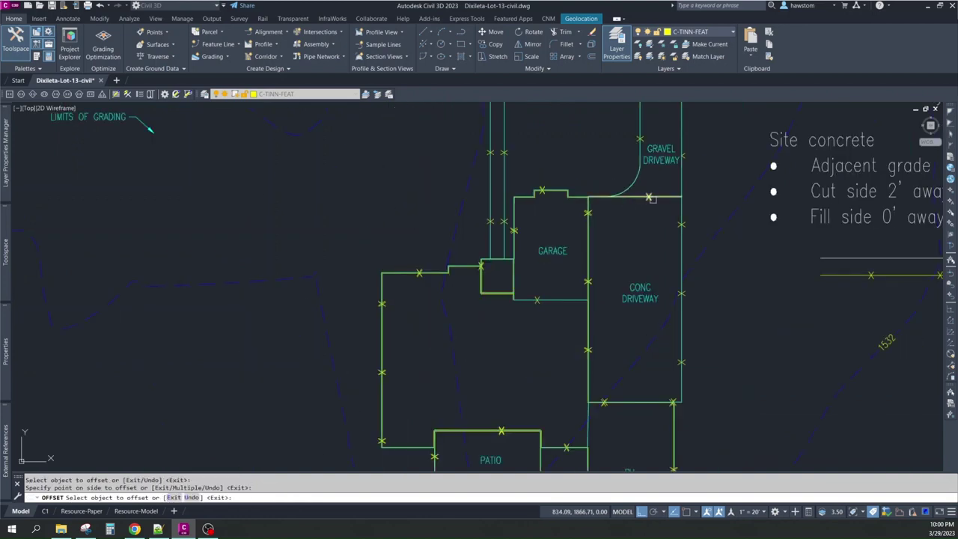
{"action": "scroll", "coordinate": [647, 203], "scroll_direction": "up", "scroll_amount": 7}
{"action": "left_click", "coordinate": [632, 185]}
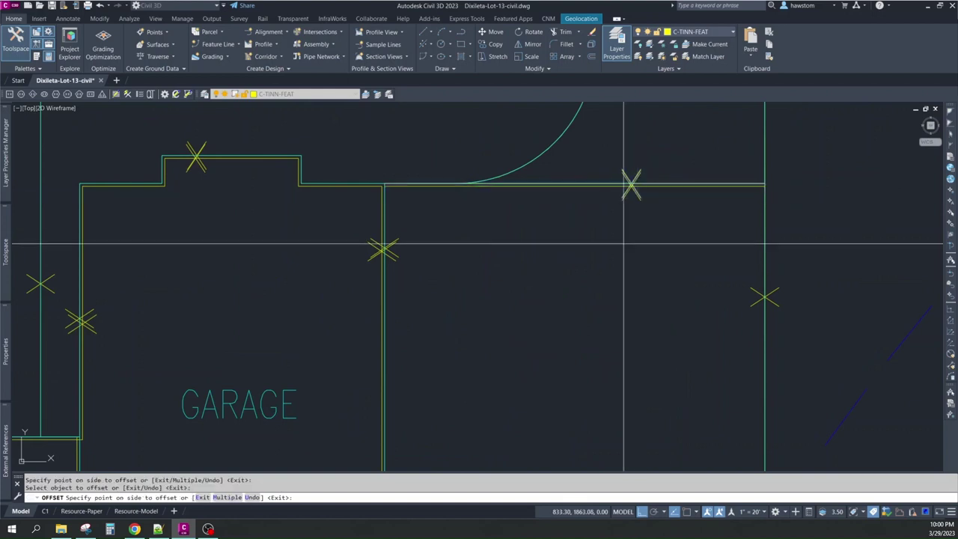
{"action": "left_click", "coordinate": [644, 255]}
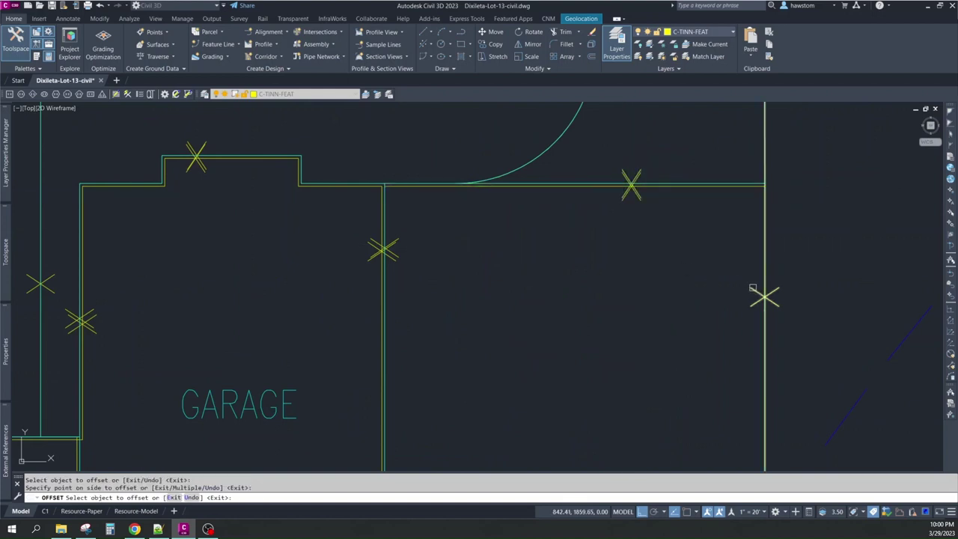
{"action": "scroll", "coordinate": [752, 288], "scroll_direction": "down", "scroll_amount": 5}
{"action": "scroll", "coordinate": [719, 397], "scroll_direction": "up", "scroll_amount": 8}
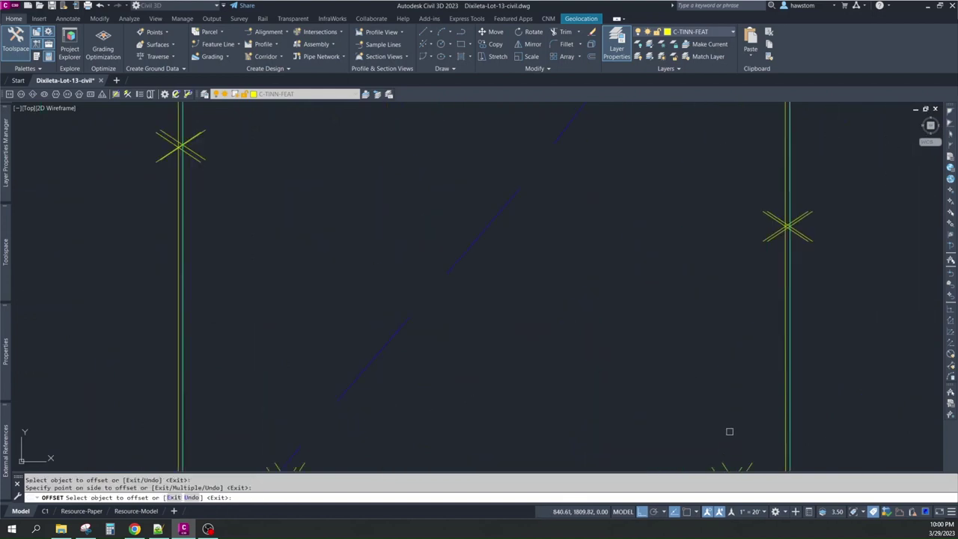
{"action": "scroll", "coordinate": [737, 404], "scroll_direction": "down", "scroll_amount": 4}
{"action": "scroll", "coordinate": [747, 439], "scroll_direction": "up", "scroll_amount": 5}
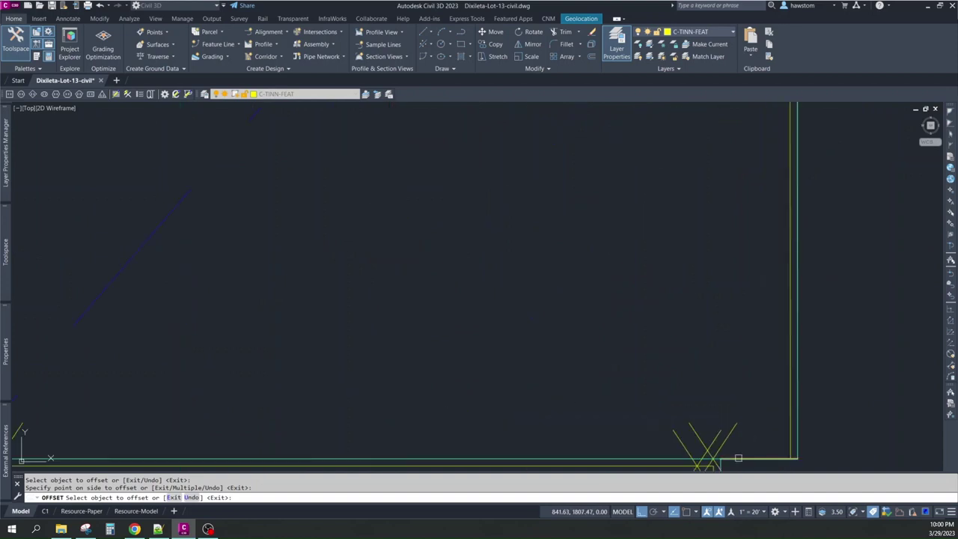
{"action": "scroll", "coordinate": [697, 421], "scroll_direction": "down", "scroll_amount": 3}
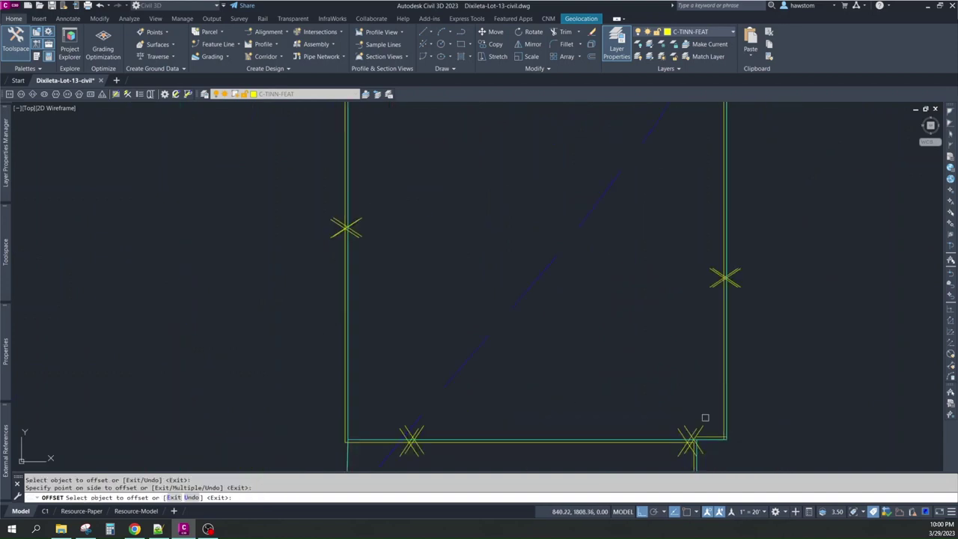
- Offset the building line along the concrete driveway's left and lower edges by 0.20 into the driveway
{"action": "left_click", "coordinate": [350, 388]}
{"action": "left_click", "coordinate": [368, 389]}
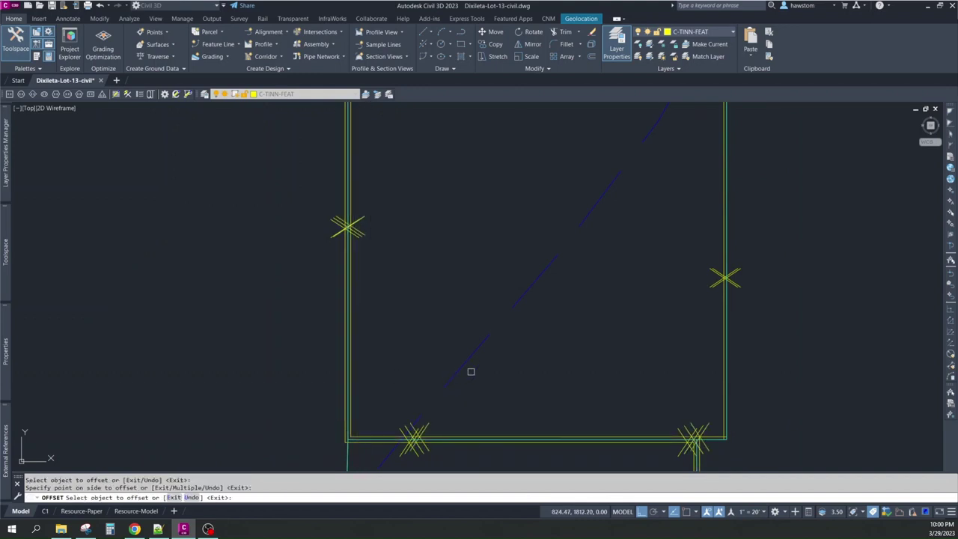
{"action": "key", "text": "Return"}
{"action": "scroll", "coordinate": [639, 327], "scroll_direction": "down", "scroll_amount": 4}
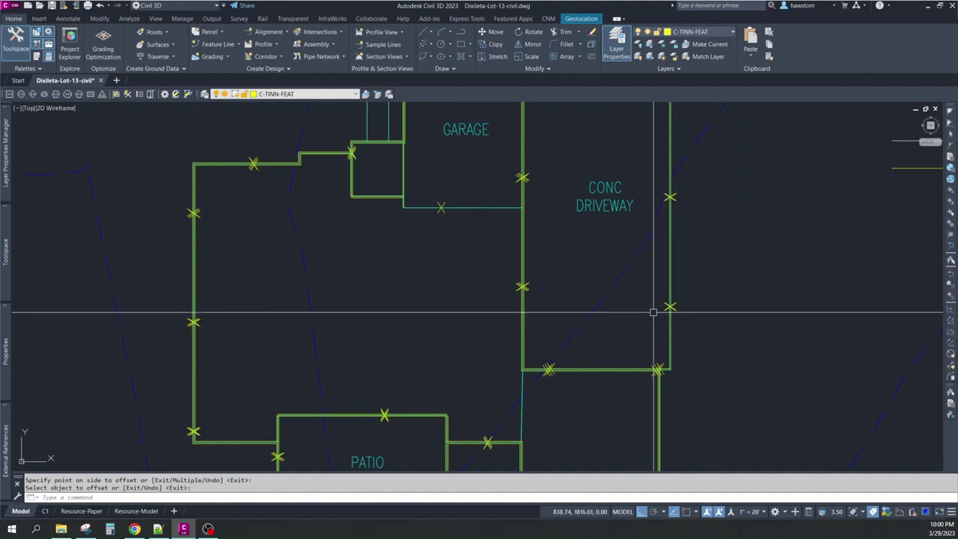
- Isolate the C-TINN-FEAT layer using one of the yellow feature lines
{"action": "scroll", "coordinate": [659, 307], "scroll_direction": "down", "scroll_amount": 2}
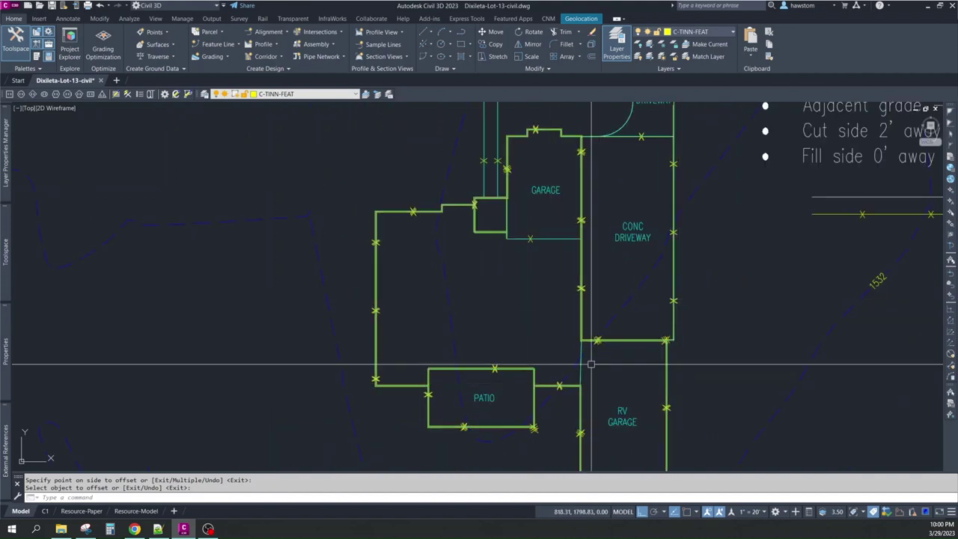
{"action": "scroll", "coordinate": [597, 344], "scroll_direction": "up", "scroll_amount": 4}
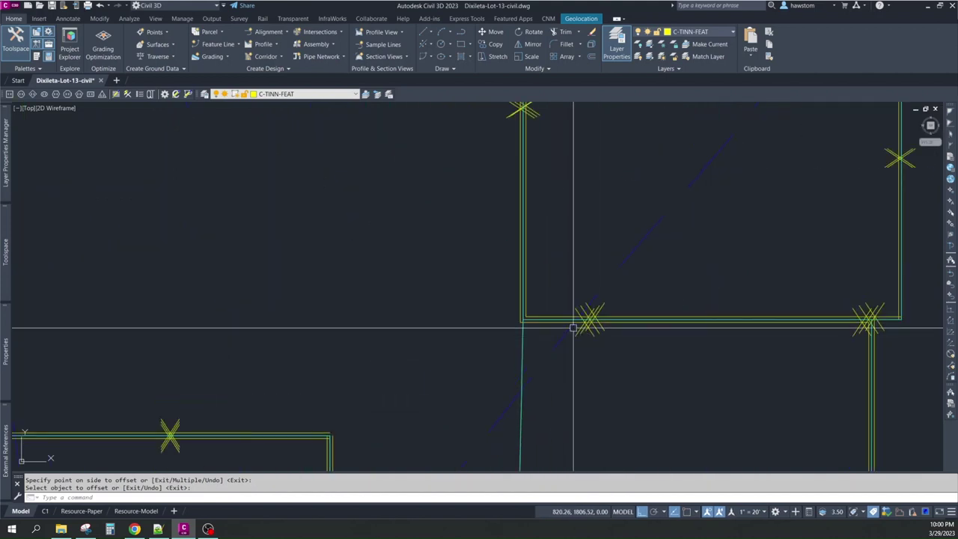
{"action": "scroll", "coordinate": [573, 327], "scroll_direction": "down", "scroll_amount": 3}
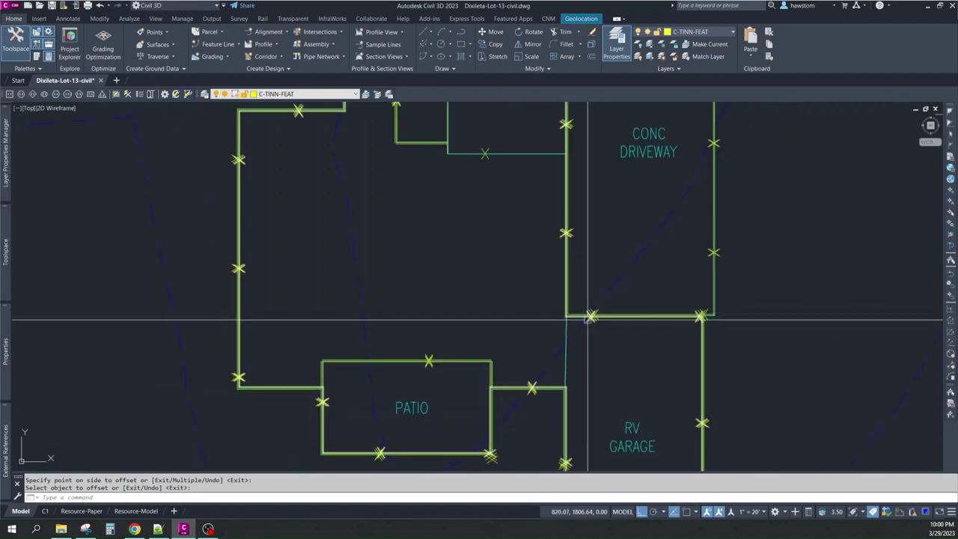
{"action": "scroll", "coordinate": [352, 240], "scroll_direction": "down", "scroll_amount": 3}
{"action": "key", "text": "Escape"}
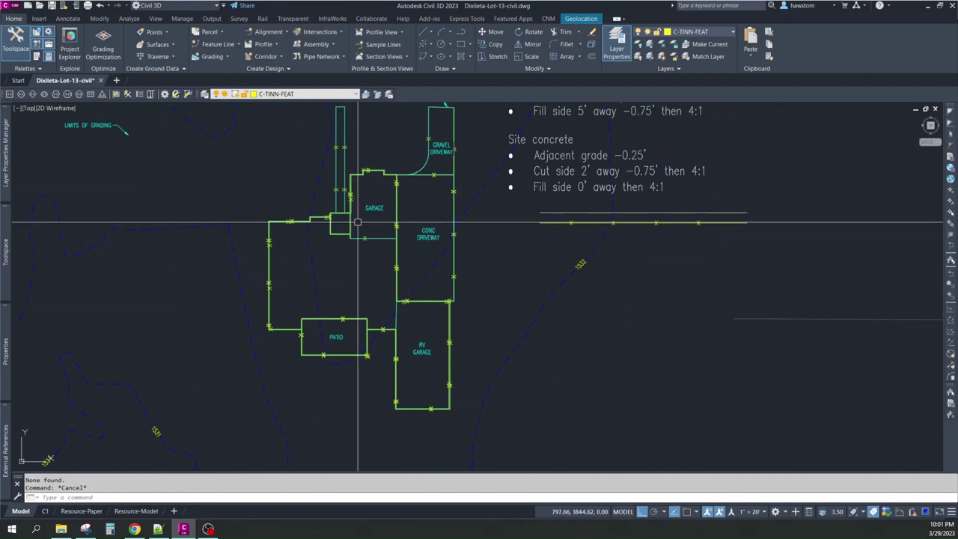
{"action": "type", "text": "cen"}
{"action": "key", "text": "Return"}
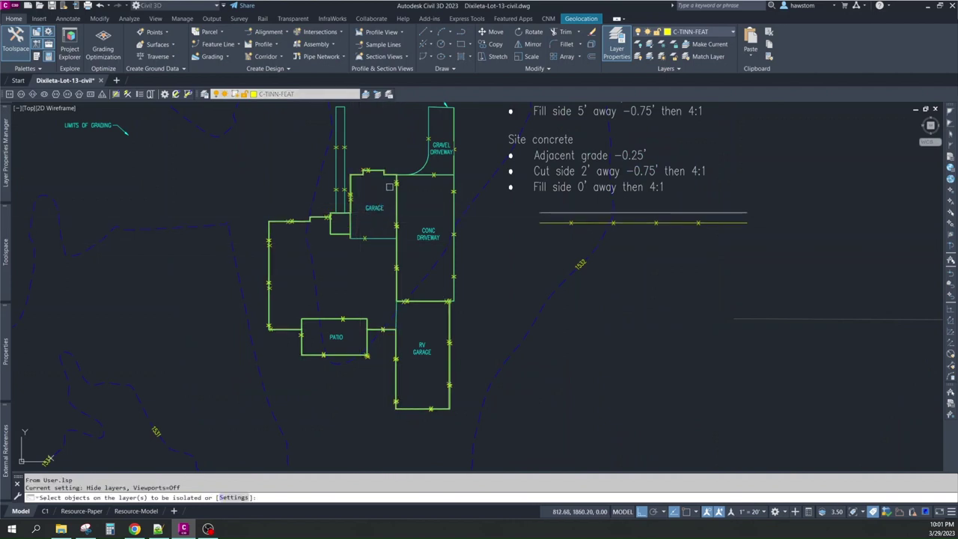
{"action": "key", "text": "Return"}
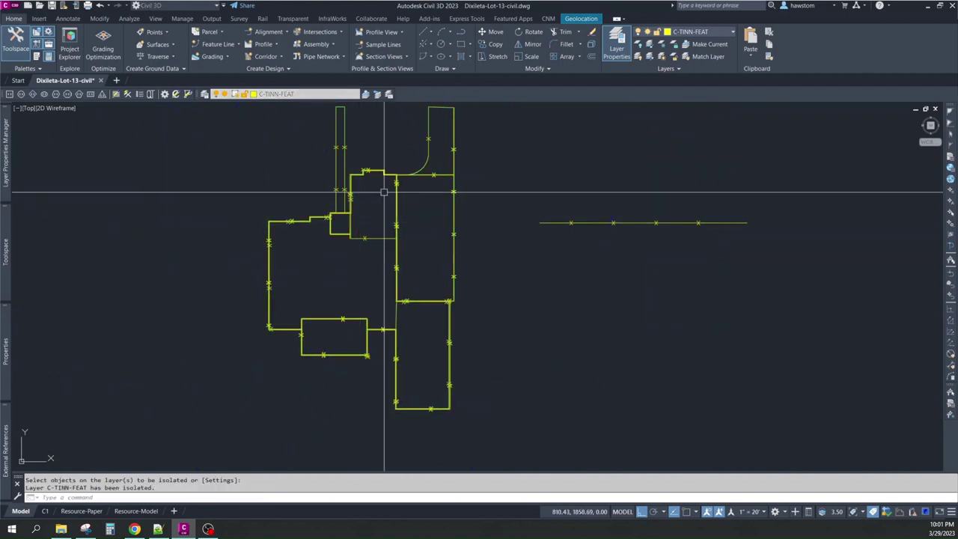
- Explode all the outlines of the house, patio, garages and driveways, leaving out the separate horizontal line to the east
{"action": "scroll", "coordinate": [359, 197], "scroll_direction": "down", "scroll_amount": 2}
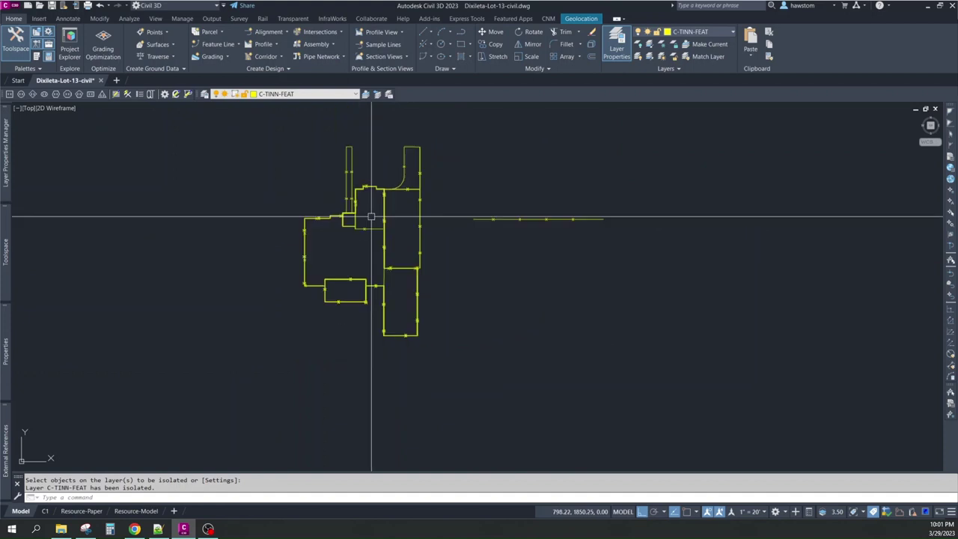
{"action": "left_click", "coordinate": [283, 143]}
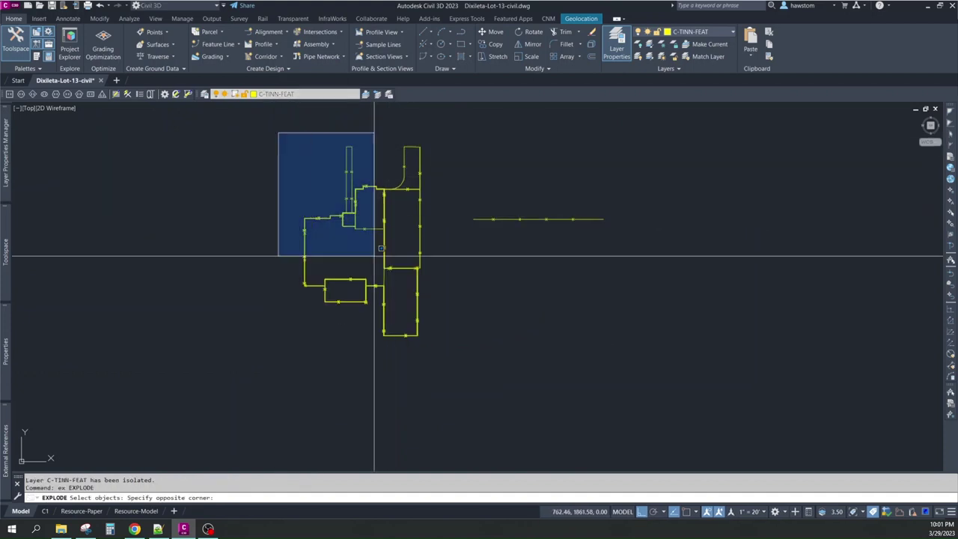
{"action": "left_click", "coordinate": [447, 347]}
{"action": "key", "text": "Return"}
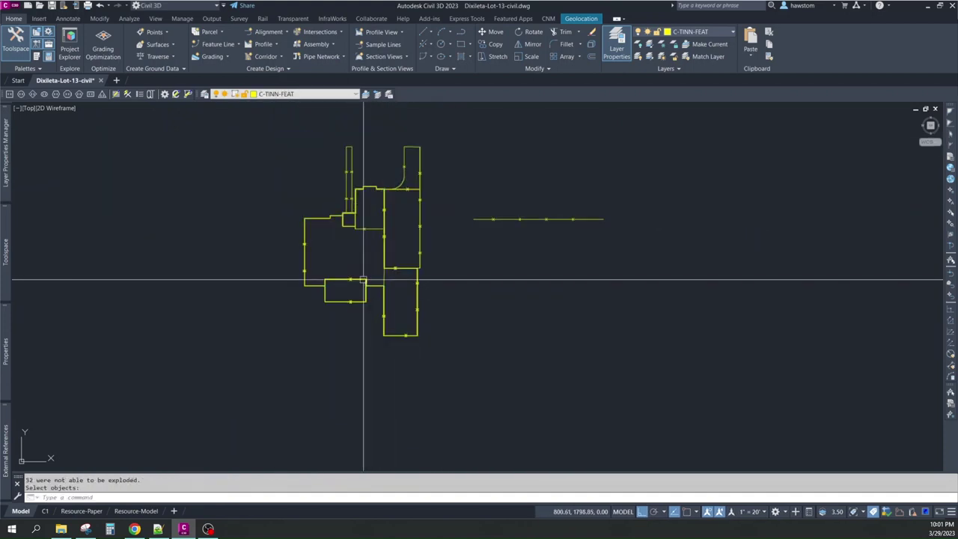
- Fillet the outer offset lines at the patio's upper left corner with a radius of 0
{"action": "scroll", "coordinate": [342, 289], "scroll_direction": "up", "scroll_amount": 8}
{"action": "scroll", "coordinate": [232, 248], "scroll_direction": "up", "scroll_amount": 5}
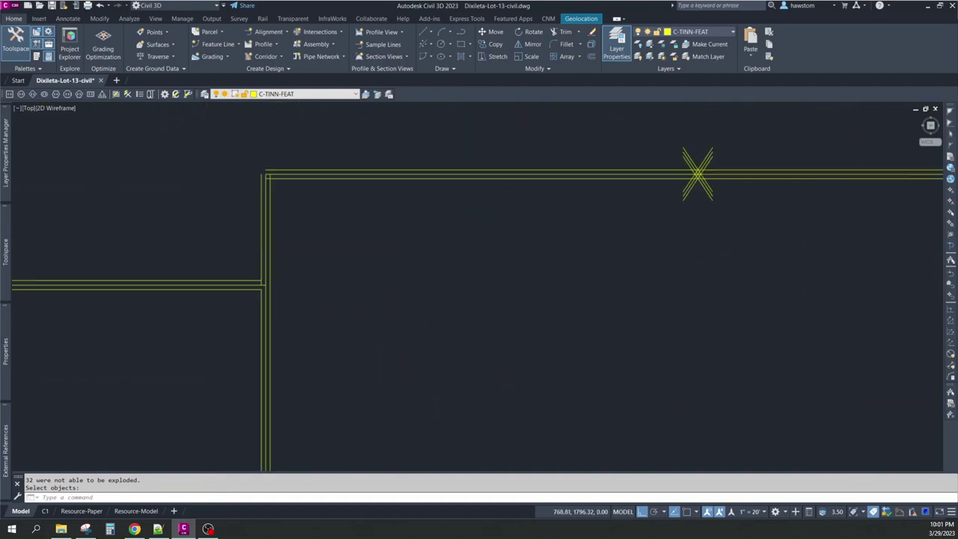
{"action": "type", "text": "f"}
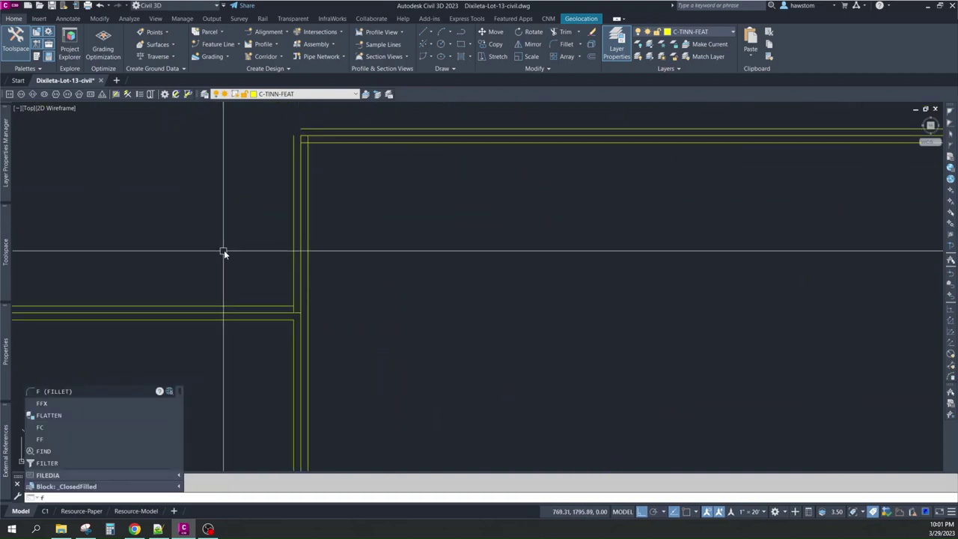
{"action": "key", "text": "Return"}
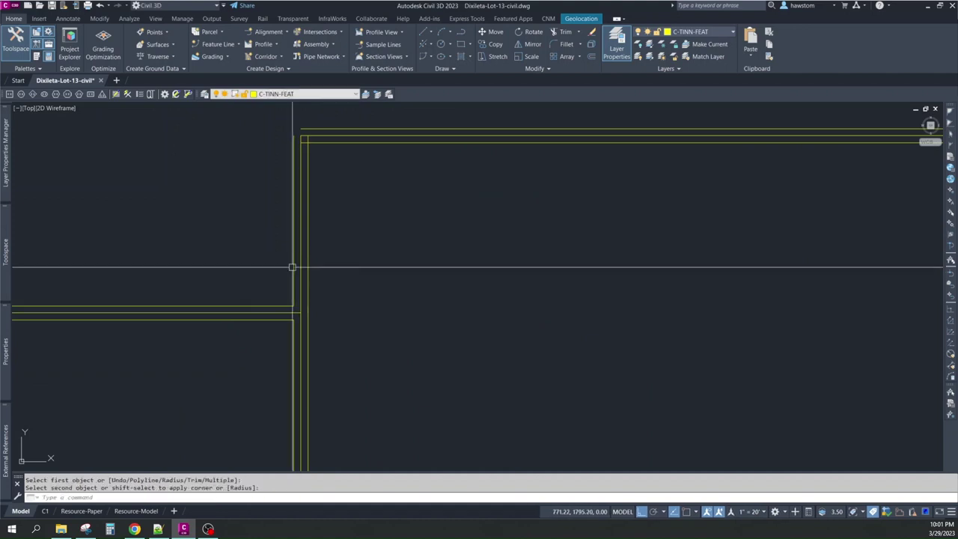
{"action": "left_click", "coordinate": [292, 164]}
{"action": "key", "text": "Return"}
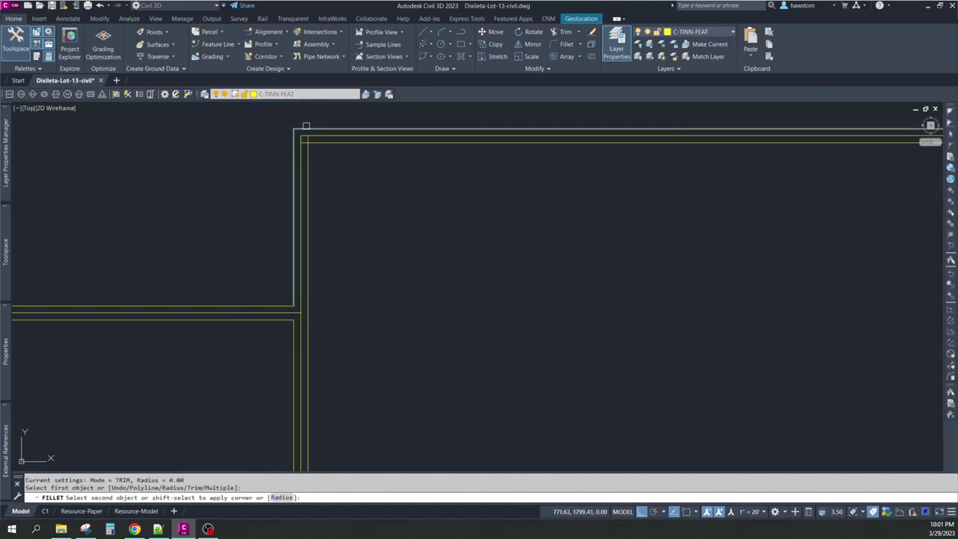
{"action": "left_click", "coordinate": [306, 126]}
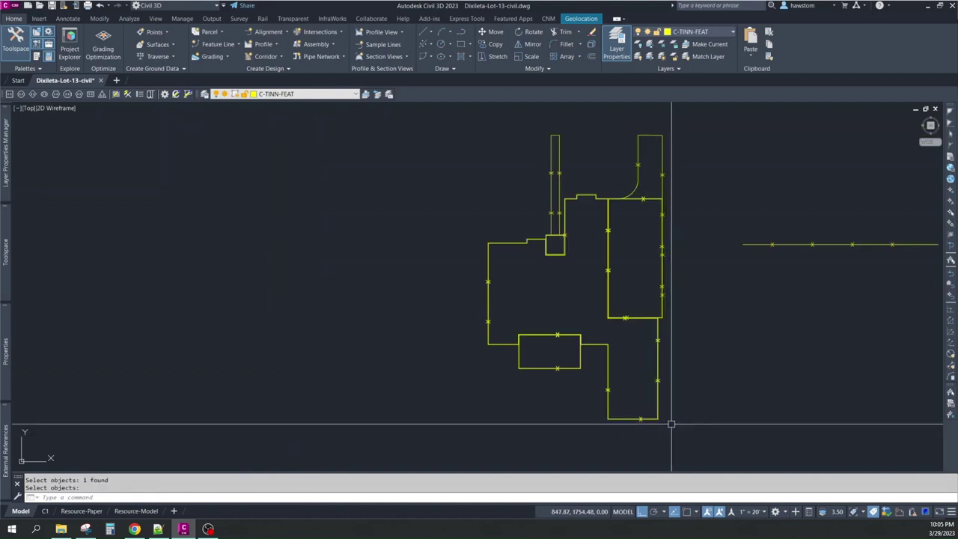
- Examine the three parallel lines along the patio's upper edge and at its upper left corner
{"action": "scroll", "coordinate": [544, 349], "scroll_direction": "up", "scroll_amount": 8}
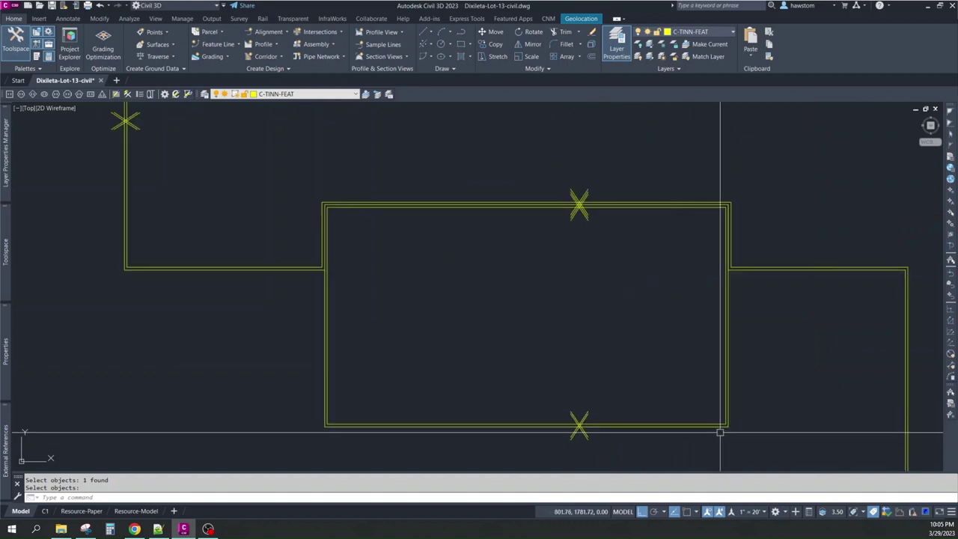
{"action": "scroll", "coordinate": [325, 202], "scroll_direction": "up", "scroll_amount": 6}
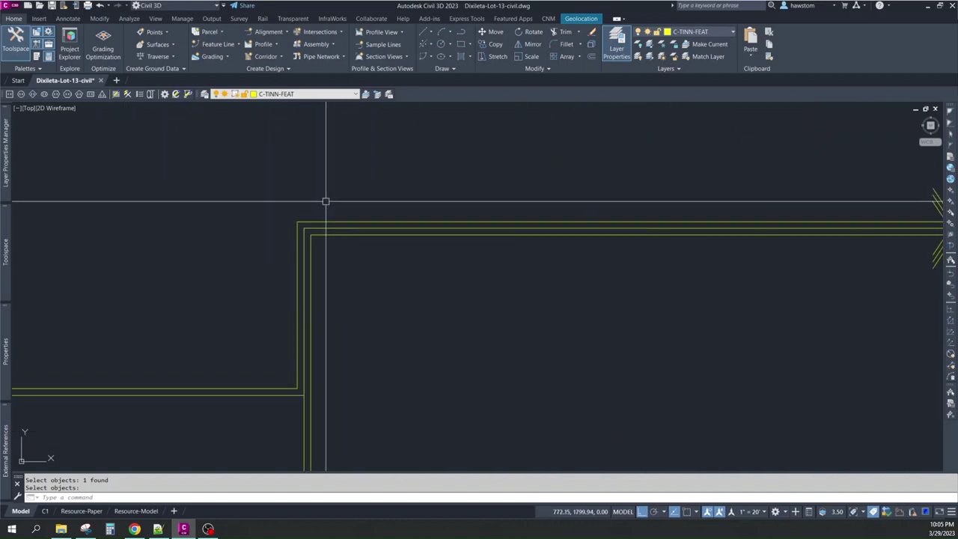
{"action": "scroll", "coordinate": [302, 228], "scroll_direction": "up", "scroll_amount": 2}
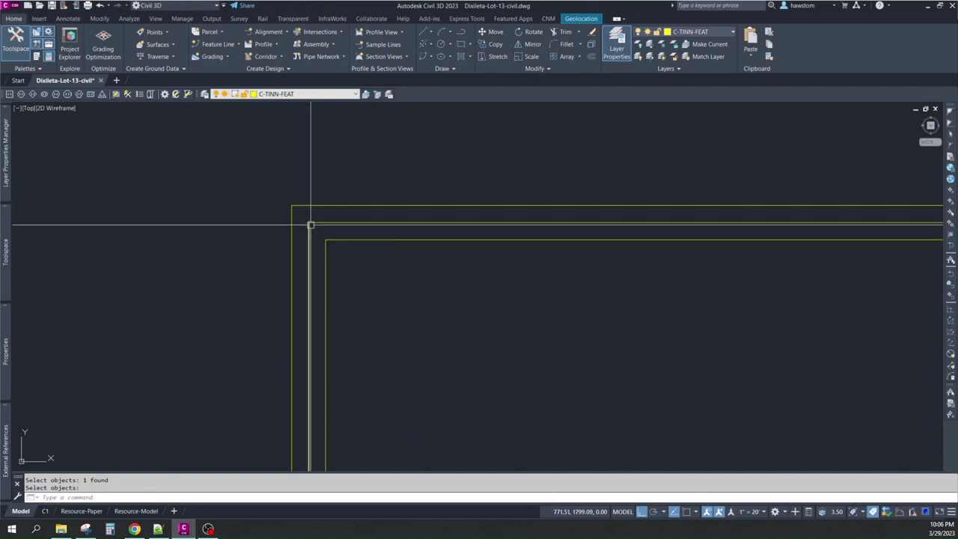
{"action": "scroll", "coordinate": [312, 222], "scroll_direction": "down", "scroll_amount": 2}
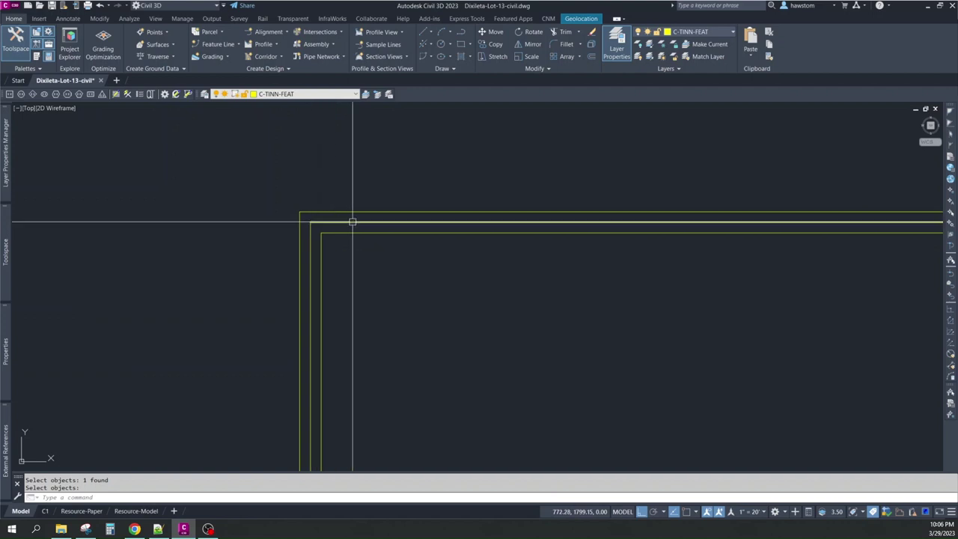
{"action": "scroll", "coordinate": [384, 171], "scroll_direction": "up", "scroll_amount": 2}
{"action": "scroll", "coordinate": [384, 170], "scroll_direction": "down", "scroll_amount": 3}
{"action": "scroll", "coordinate": [461, 248], "scroll_direction": "up", "scroll_amount": 3}
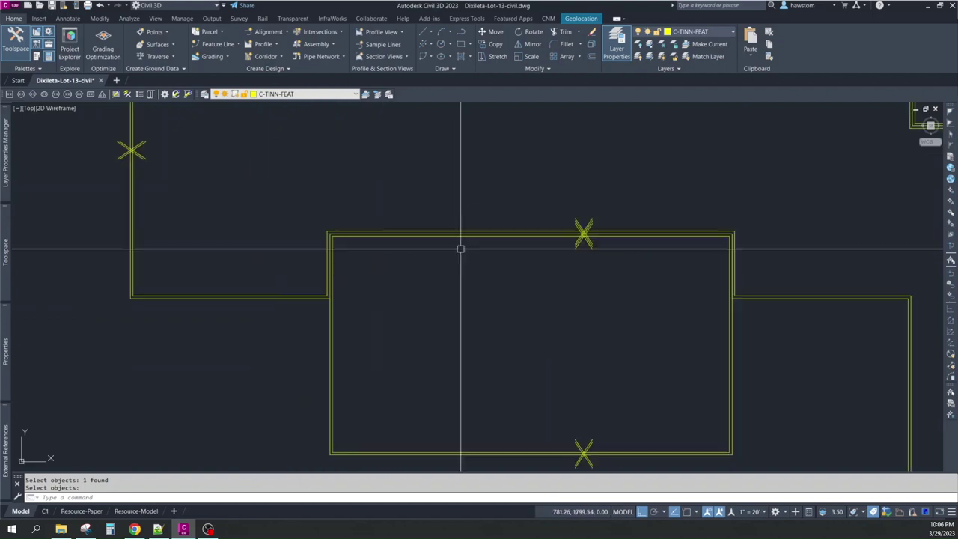
{"action": "scroll", "coordinate": [494, 280], "scroll_direction": "down", "scroll_amount": 2}
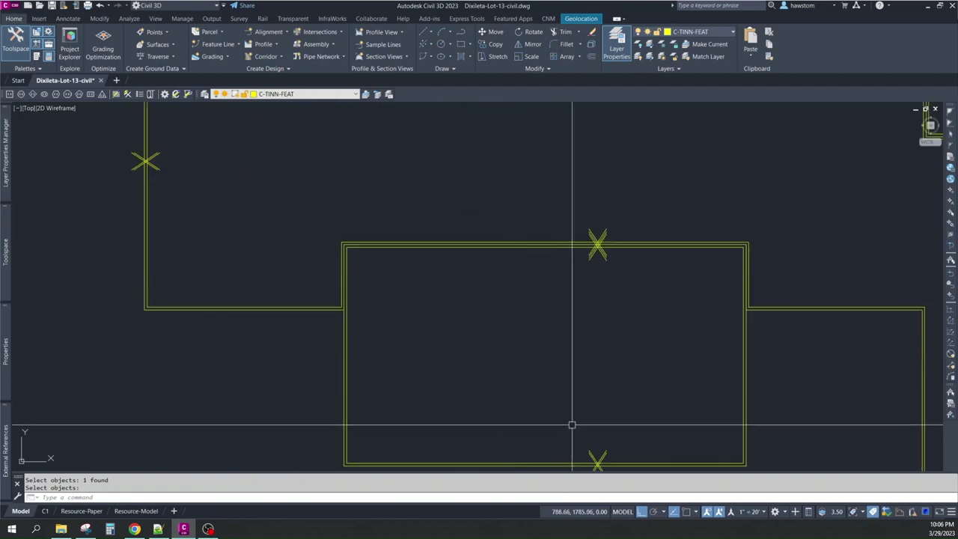
{"action": "scroll", "coordinate": [574, 416], "scroll_direction": "up", "scroll_amount": 2}
{"action": "scroll", "coordinate": [574, 415], "scroll_direction": "down", "scroll_amount": 2}
{"action": "scroll", "coordinate": [582, 427], "scroll_direction": "up", "scroll_amount": 2}
{"action": "scroll", "coordinate": [566, 388], "scroll_direction": "down", "scroll_amount": 2}
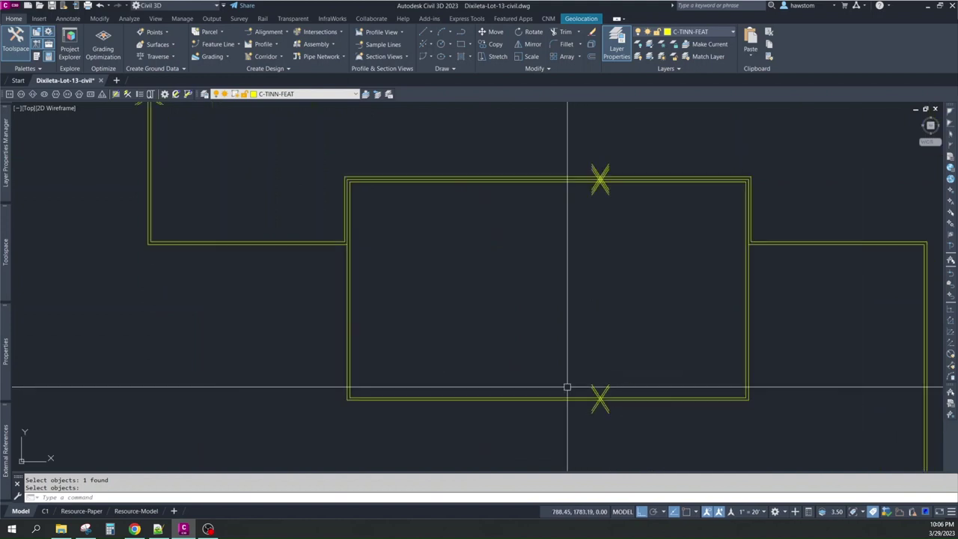
- Erase the middle line along the patio's upper edge and short upper sides, and turn all layers back on
{"action": "scroll", "coordinate": [342, 179], "scroll_direction": "up", "scroll_amount": 3}
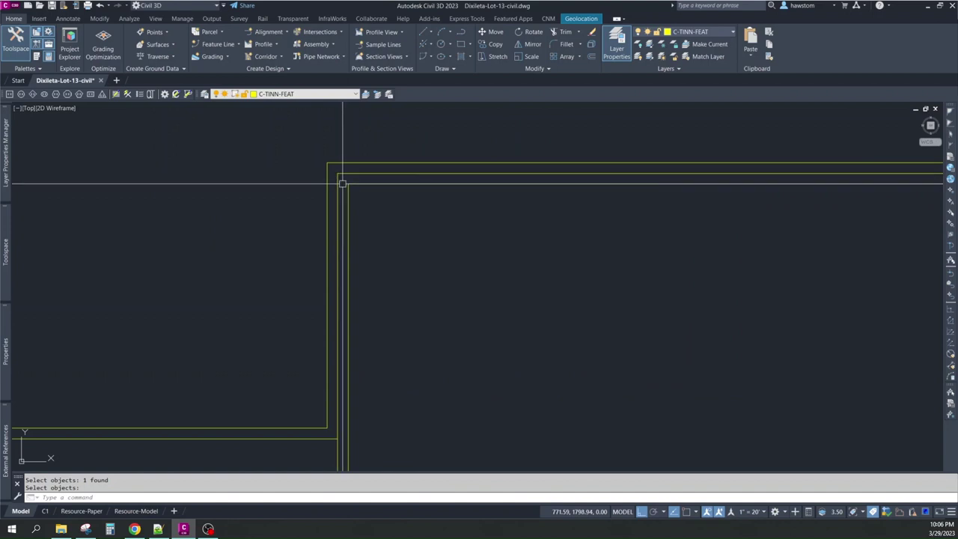
{"action": "left_click", "coordinate": [334, 178]}
{"action": "scroll", "coordinate": [667, 176], "scroll_direction": "down", "scroll_amount": 4}
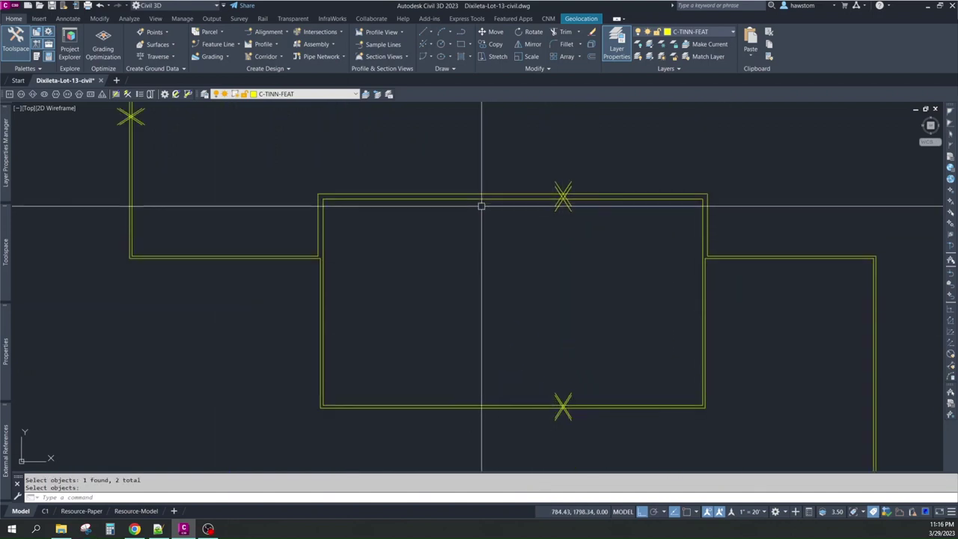
{"action": "type", "text": "layon"}
{"action": "key", "text": "Return"}
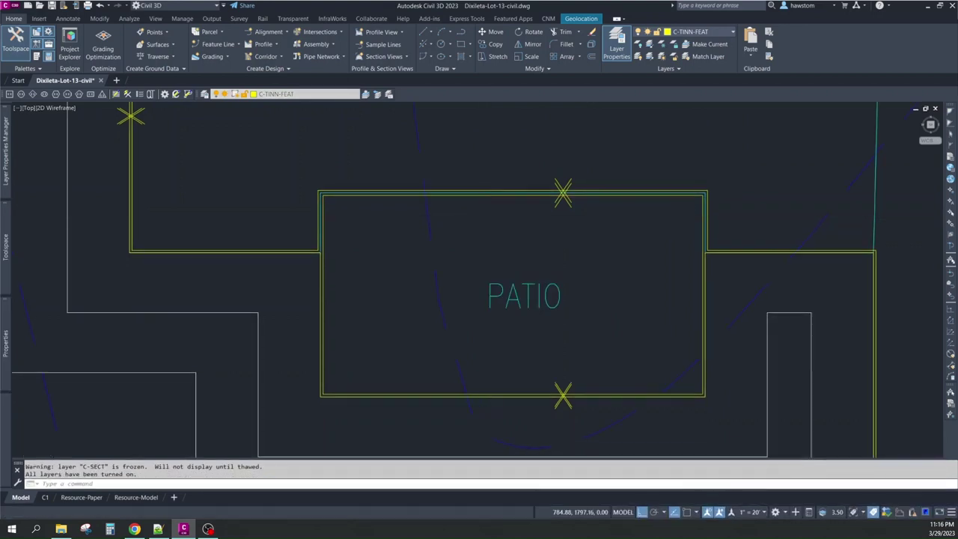
- Examine the offset feature lines around the patio and along the adjoining house walls
{"action": "scroll", "coordinate": [313, 245], "scroll_direction": "up", "scroll_amount": 4}
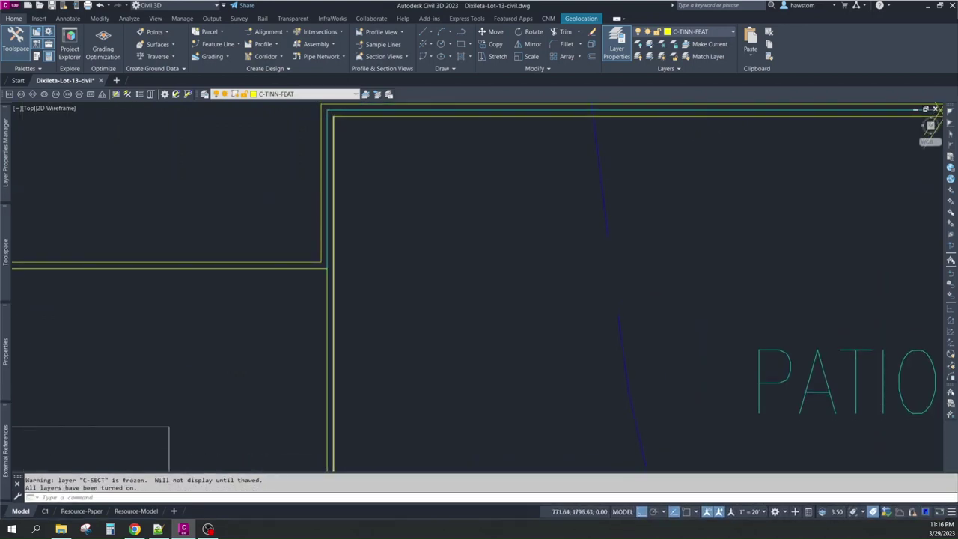
{"action": "scroll", "coordinate": [330, 180], "scroll_direction": "down", "scroll_amount": 4}
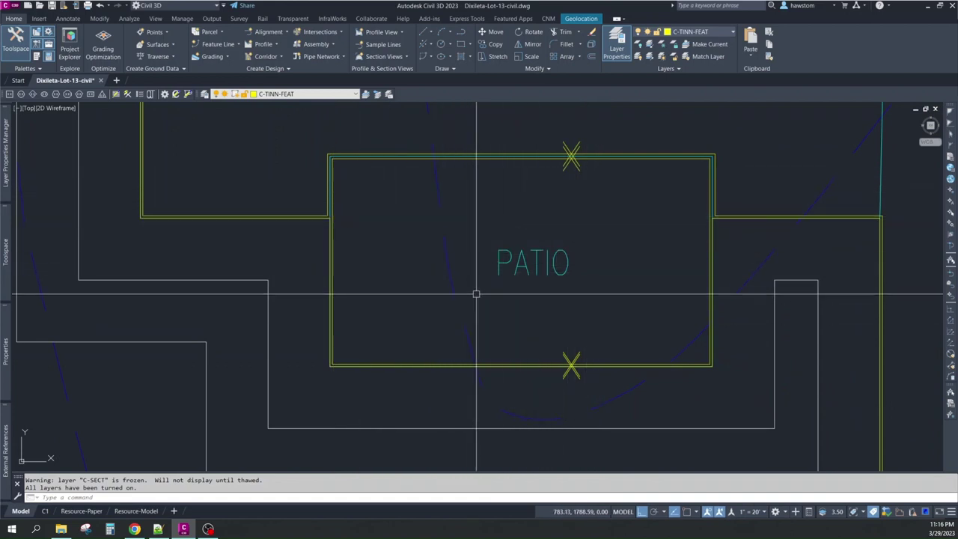
{"action": "scroll", "coordinate": [476, 293], "scroll_direction": "down", "scroll_amount": 4}
{"action": "scroll", "coordinate": [522, 209], "scroll_direction": "up", "scroll_amount": 6}
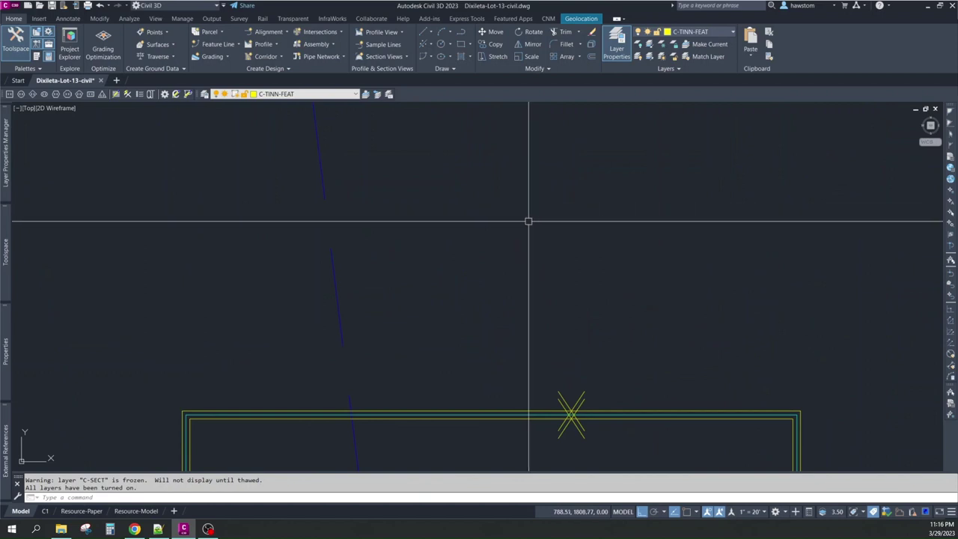
{"action": "scroll", "coordinate": [528, 222], "scroll_direction": "down", "scroll_amount": 5}
{"action": "scroll", "coordinate": [521, 170], "scroll_direction": "up", "scroll_amount": 2}
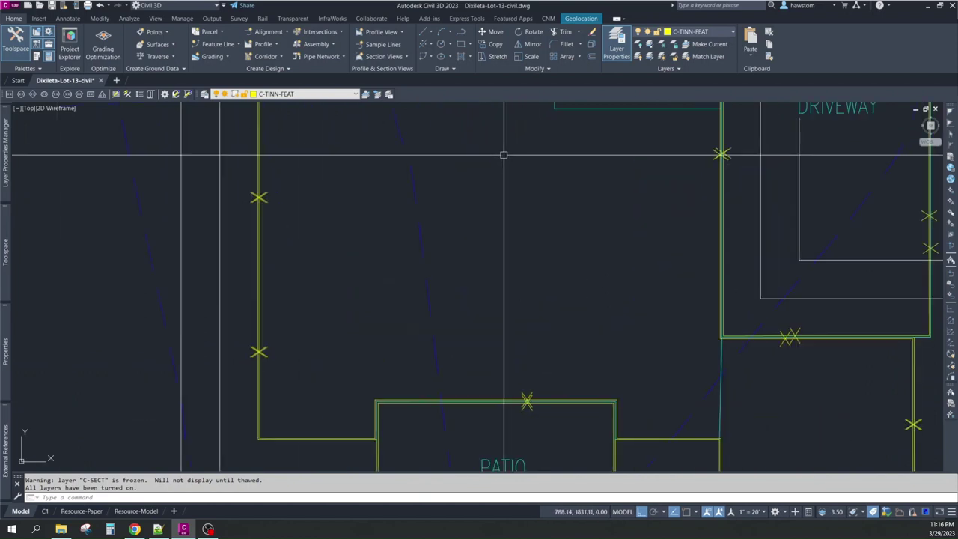
{"action": "scroll", "coordinate": [504, 155], "scroll_direction": "down", "scroll_amount": 5}
{"action": "scroll", "coordinate": [449, 328], "scroll_direction": "up", "scroll_amount": 7}
{"action": "scroll", "coordinate": [449, 240], "scroll_direction": "down", "scroll_amount": 5}
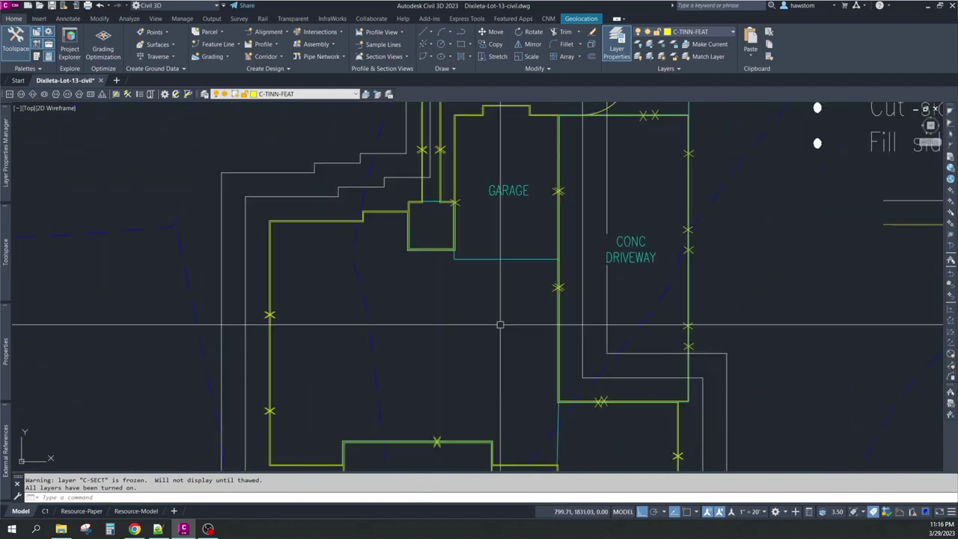
- Examine the offset feature lines around the small square beside the garage and at the concrete driveway's lower corners
{"action": "scroll", "coordinate": [524, 299], "scroll_direction": "up", "scroll_amount": 6}
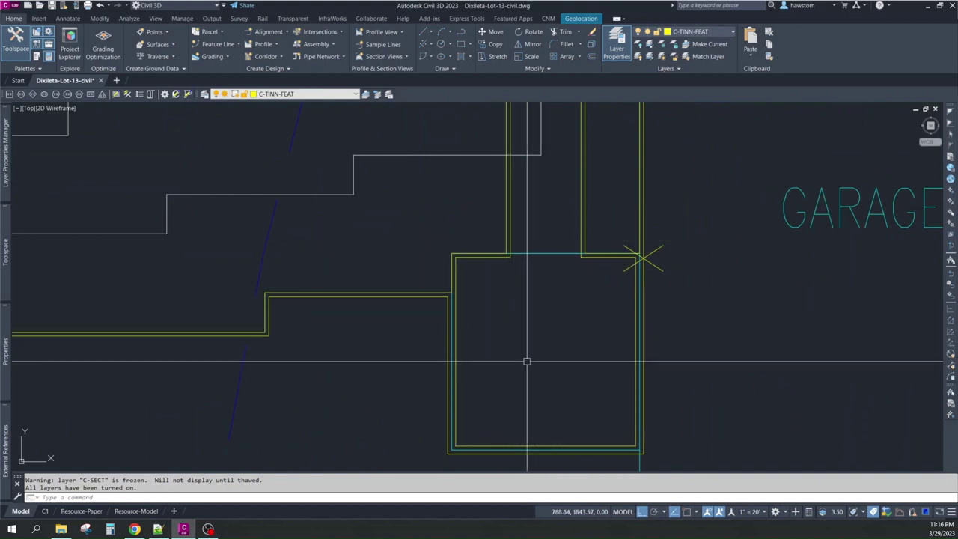
{"action": "scroll", "coordinate": [534, 379], "scroll_direction": "down", "scroll_amount": 4}
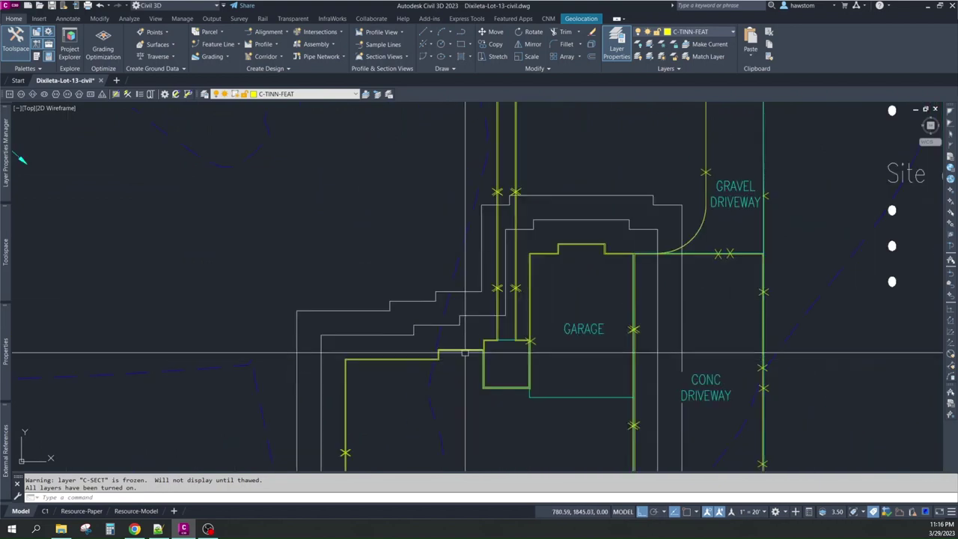
{"action": "scroll", "coordinate": [494, 352], "scroll_direction": "up", "scroll_amount": 1}
{"action": "scroll", "coordinate": [509, 327], "scroll_direction": "up", "scroll_amount": 3}
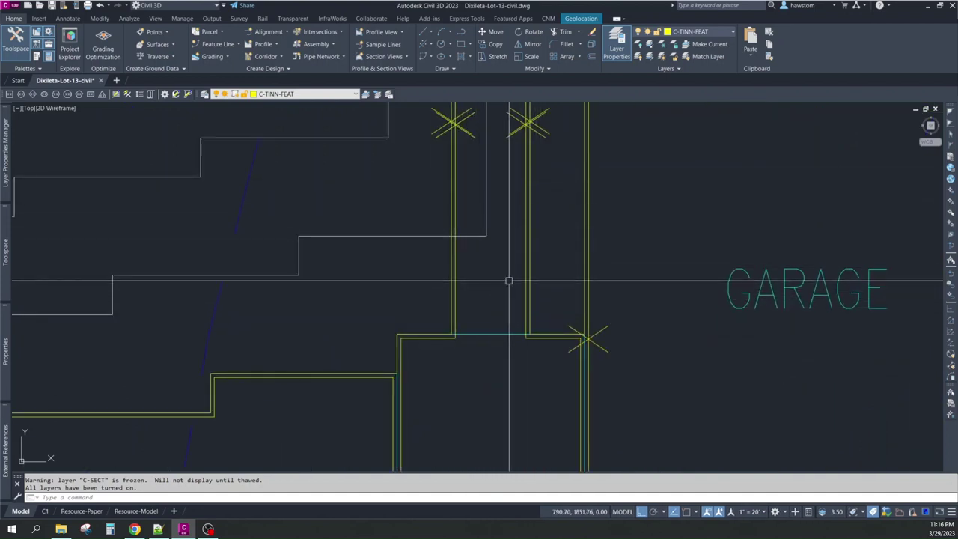
{"action": "scroll", "coordinate": [469, 308], "scroll_direction": "down", "scroll_amount": 6}
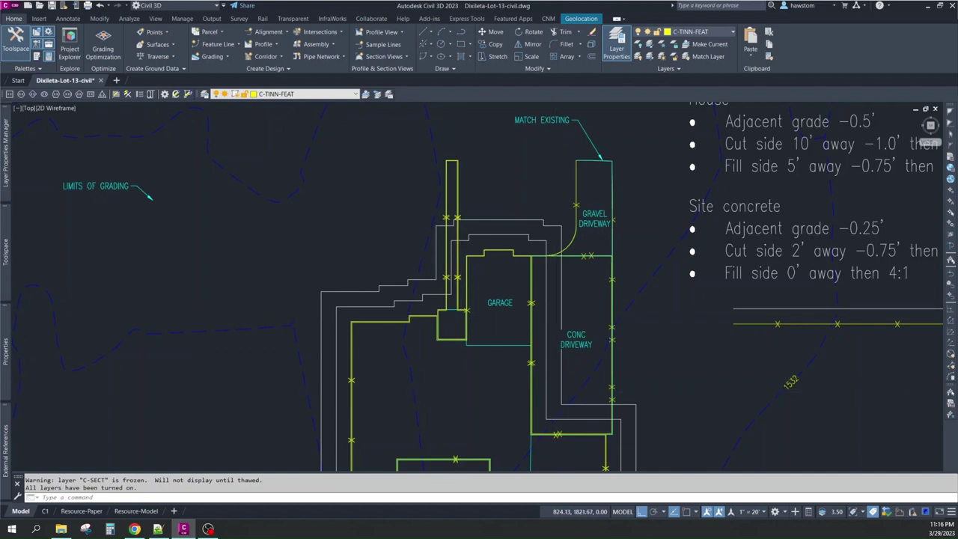
{"action": "scroll", "coordinate": [566, 404], "scroll_direction": "up", "scroll_amount": 3}
{"action": "scroll", "coordinate": [573, 357], "scroll_direction": "down", "scroll_amount": 1}
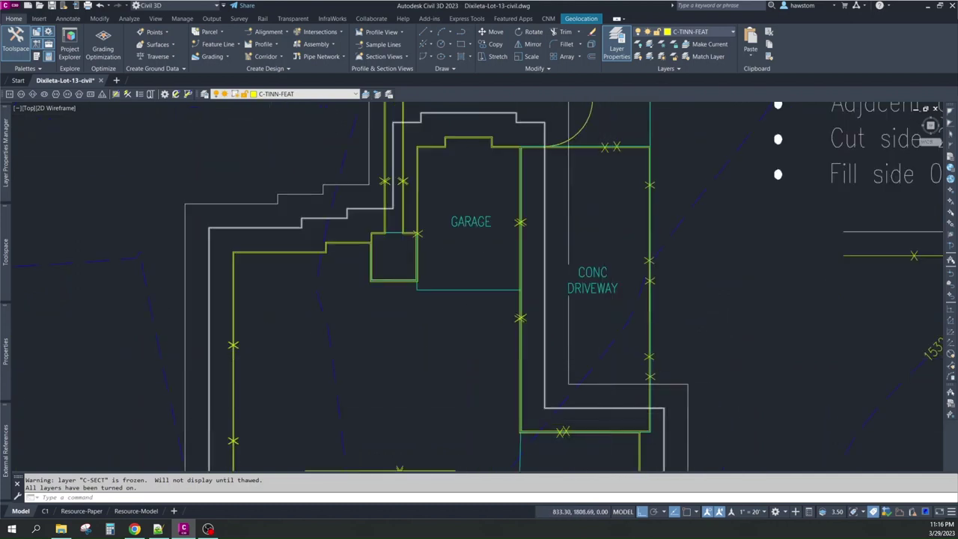
{"action": "scroll", "coordinate": [605, 431], "scroll_direction": "up", "scroll_amount": 2}
{"action": "scroll", "coordinate": [689, 432], "scroll_direction": "up", "scroll_amount": 2}
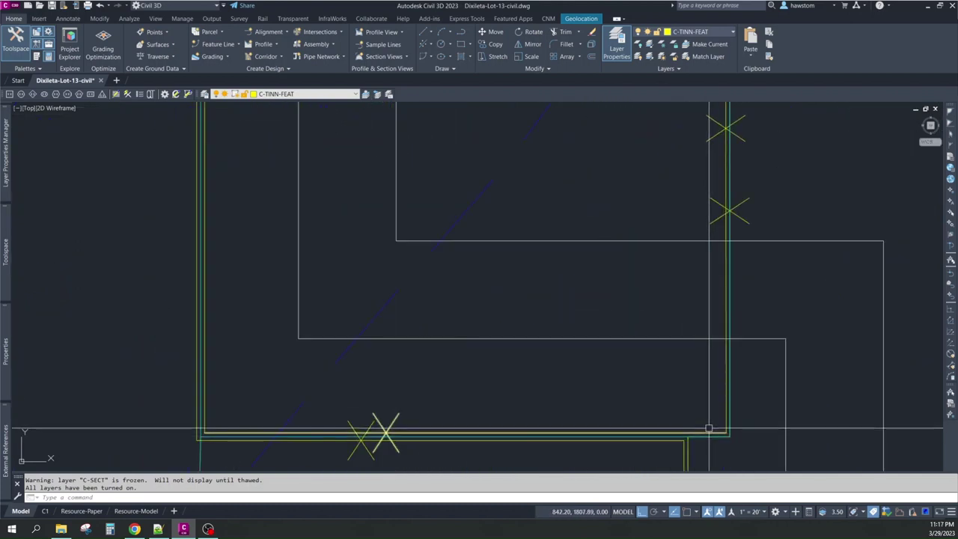
{"action": "scroll", "coordinate": [710, 432], "scroll_direction": "down", "scroll_amount": 5}
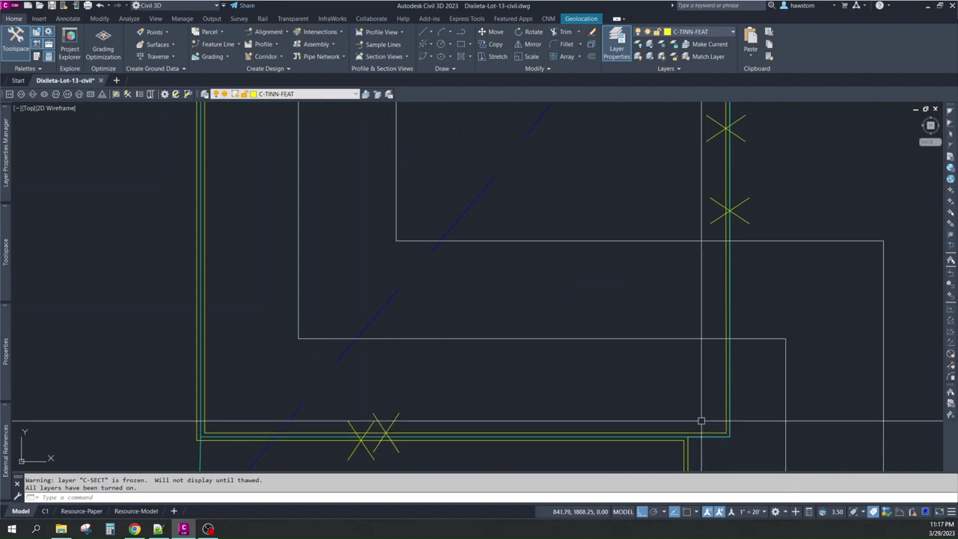
{"action": "scroll", "coordinate": [625, 258], "scroll_direction": "down", "scroll_amount": 2}
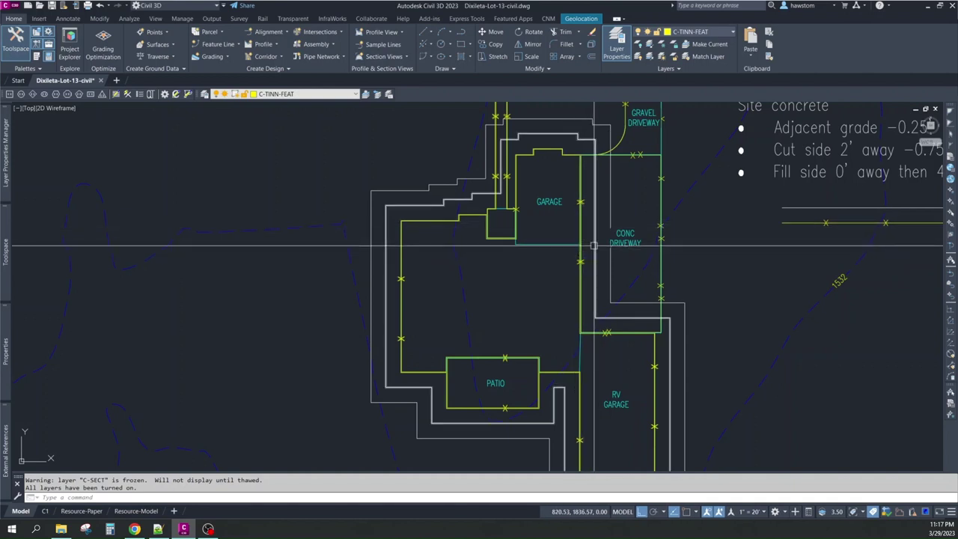
{"action": "mouse_move", "coordinate": [533, 327]}
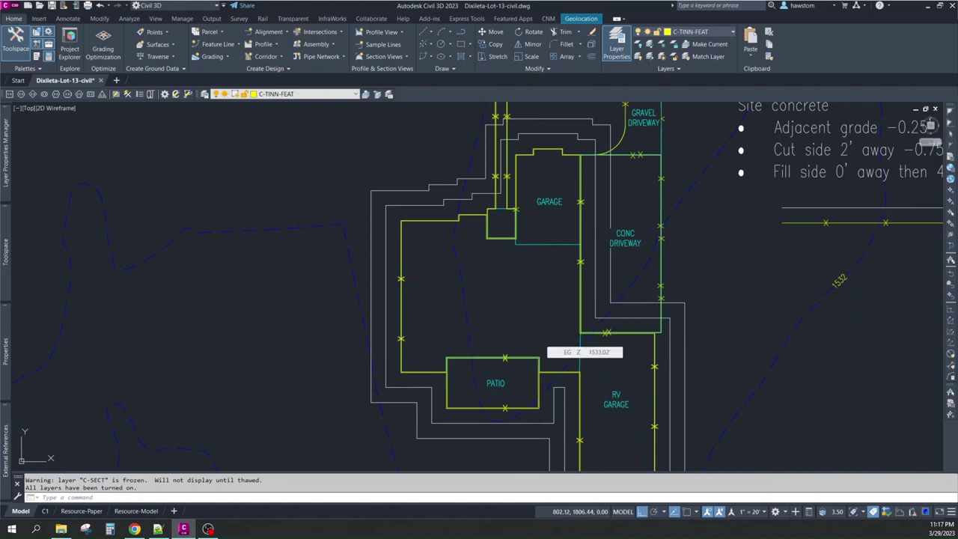
{"action": "scroll", "coordinate": [552, 345], "scroll_direction": "down", "scroll_amount": 2}
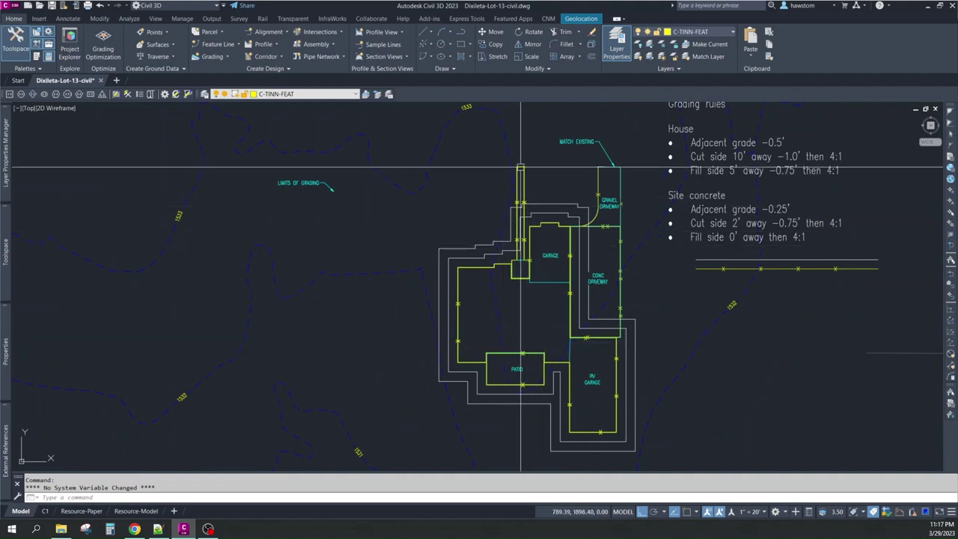
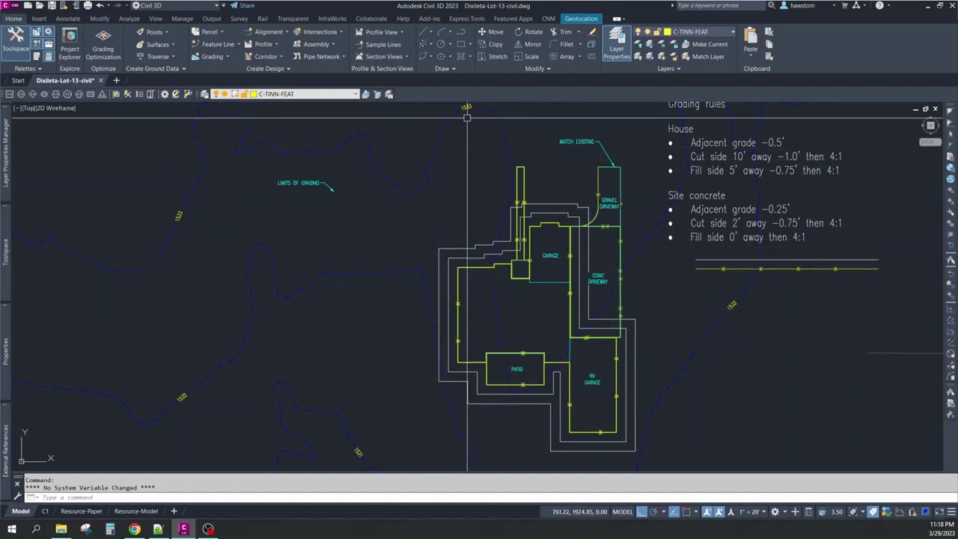
- Compare the existing contours around the buildings with the cut-side and fill-side grading rules for the house
{"action": "scroll", "coordinate": [472, 120], "scroll_direction": "down", "scroll_amount": 3}
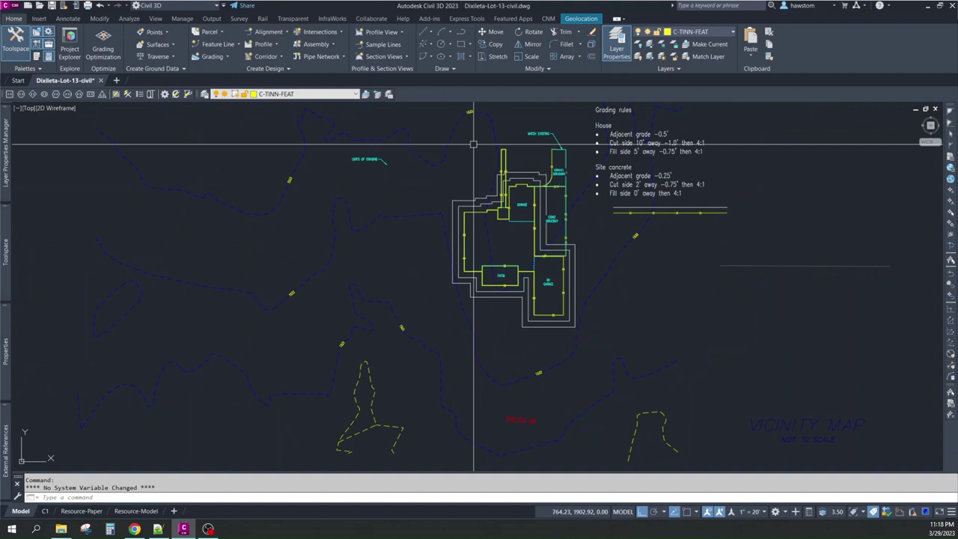
{"action": "scroll", "coordinate": [620, 244], "scroll_direction": "up", "scroll_amount": 3}
{"action": "scroll", "coordinate": [619, 244], "scroll_direction": "down", "scroll_amount": 3}
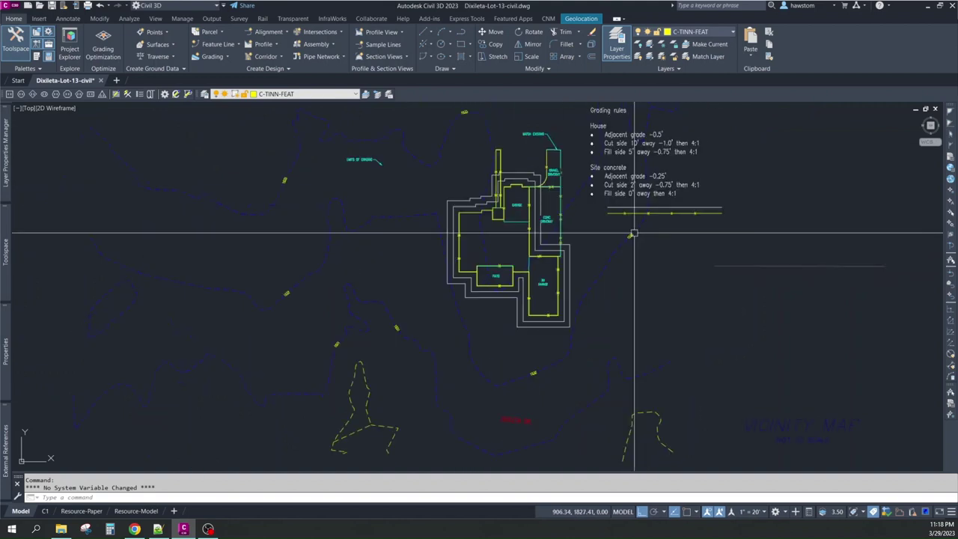
{"action": "scroll", "coordinate": [526, 375], "scroll_direction": "up", "scroll_amount": 3}
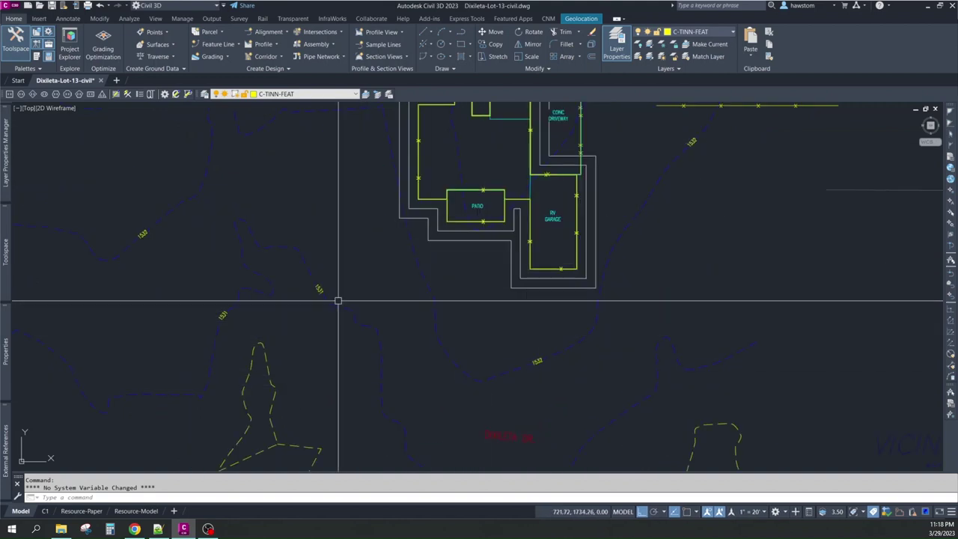
{"action": "scroll", "coordinate": [357, 322], "scroll_direction": "down", "scroll_amount": 3}
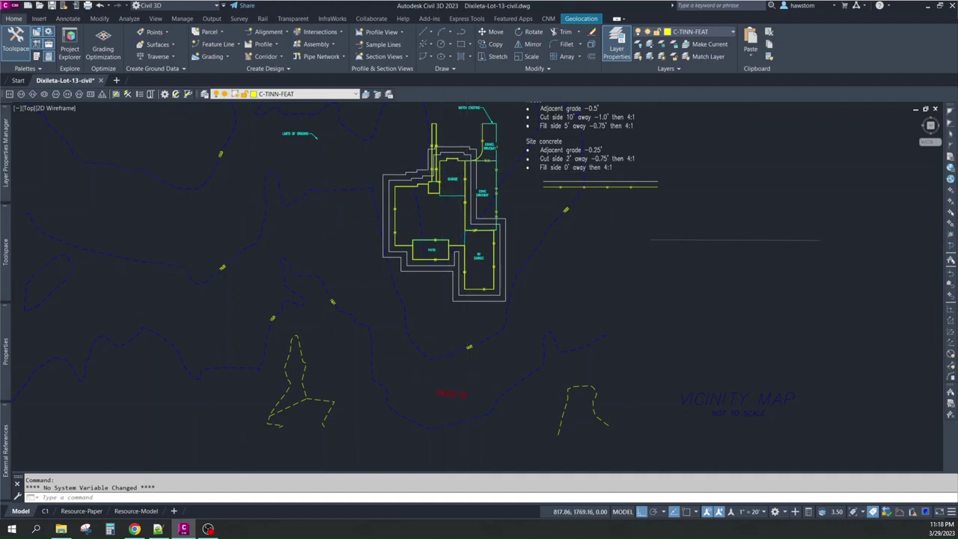
{"action": "scroll", "coordinate": [520, 325], "scroll_direction": "down", "scroll_amount": 3}
{"action": "scroll", "coordinate": [462, 229], "scroll_direction": "up", "scroll_amount": 3}
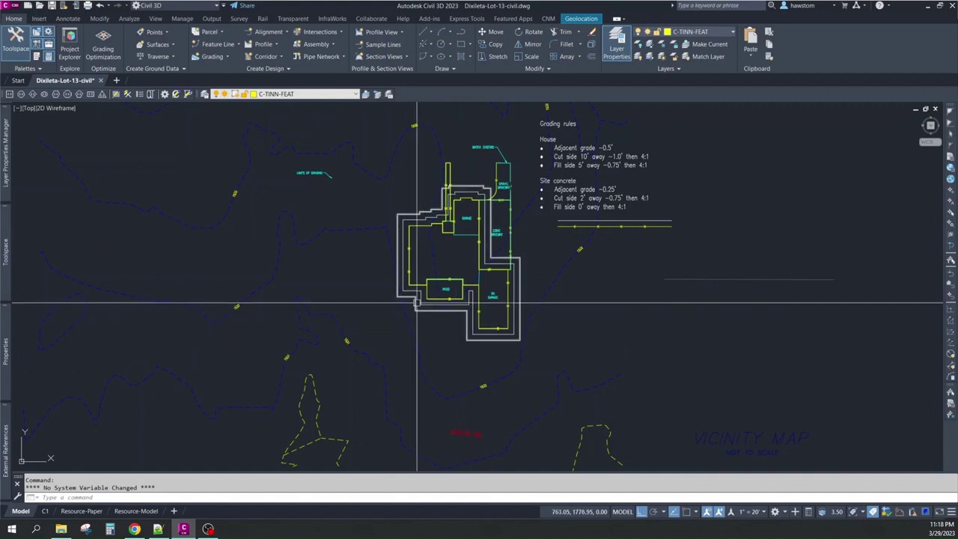
{"action": "scroll", "coordinate": [583, 162], "scroll_direction": "up", "scroll_amount": 2}
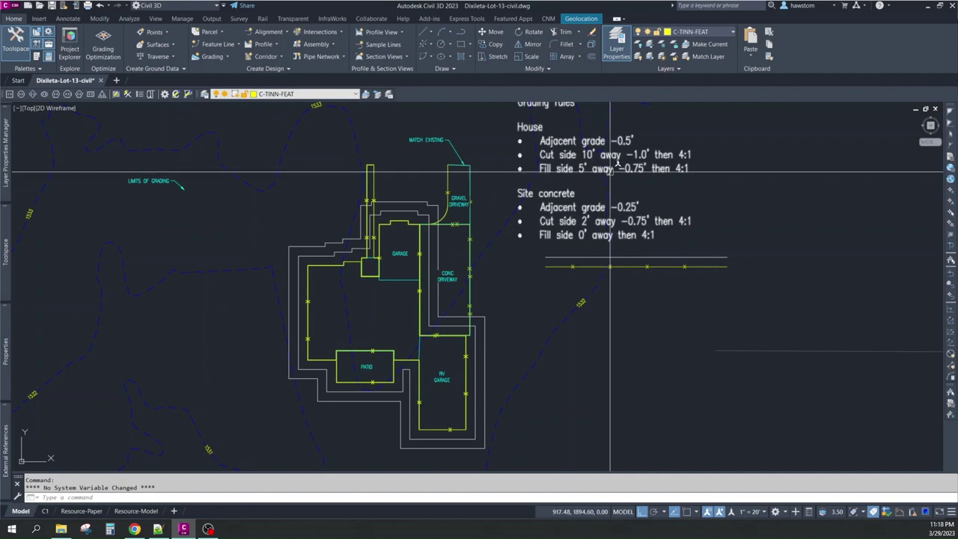
{"action": "scroll", "coordinate": [622, 154], "scroll_direction": "down", "scroll_amount": 2}
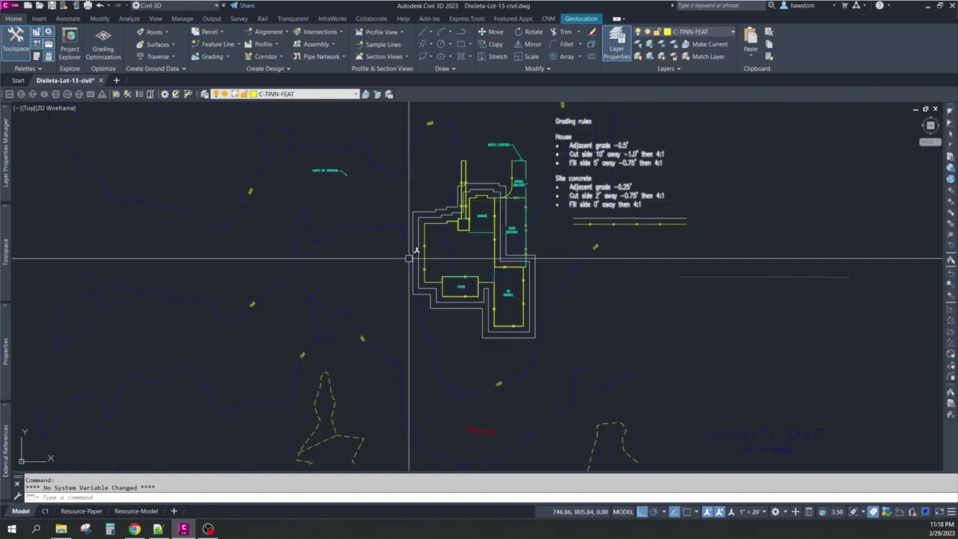
{"action": "scroll", "coordinate": [410, 269], "scroll_direction": "up", "scroll_amount": 2}
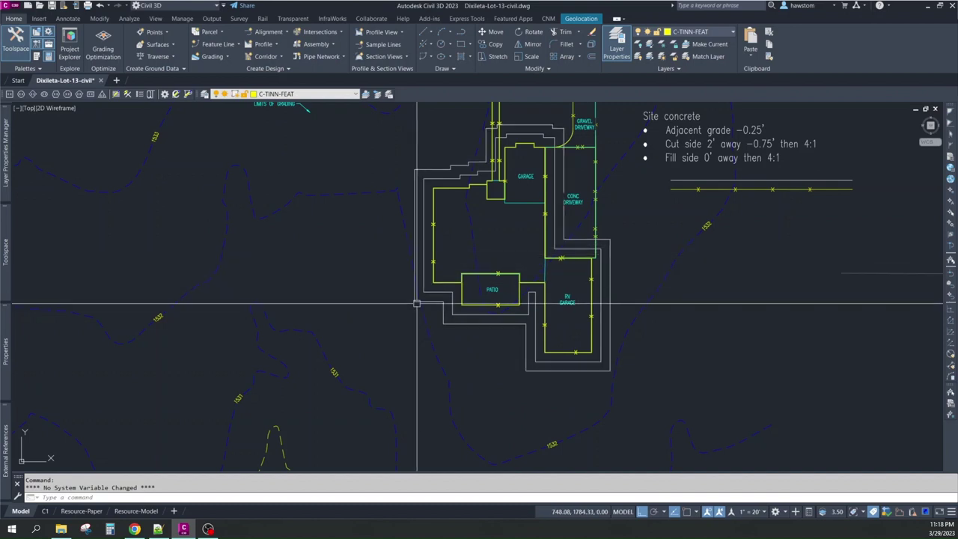
- Trim away the outer white offset line's stepped lower segments below the house, patio and RV garage, keeping its west and east sides
{"action": "left_click", "coordinate": [40, 497]}
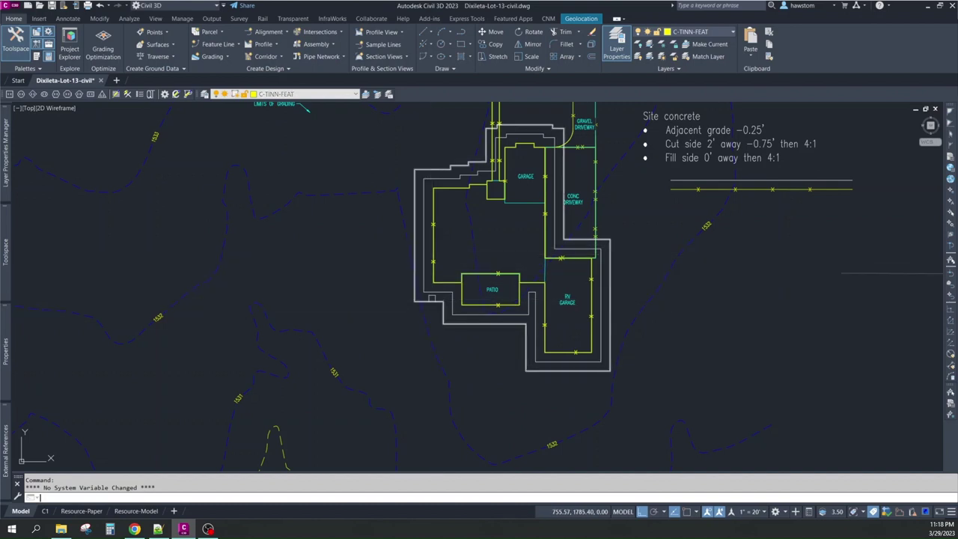
{"action": "key", "text": "Return"}
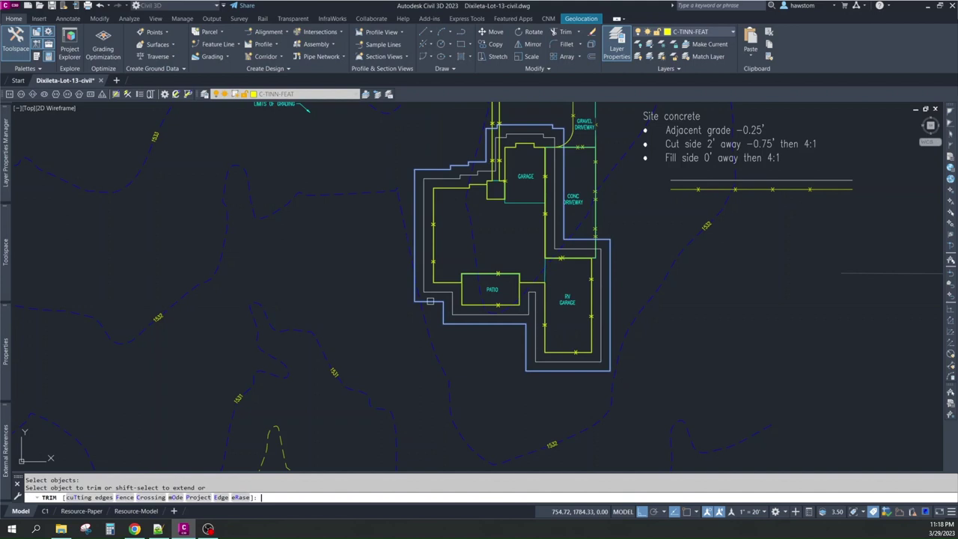
{"action": "left_click", "coordinate": [441, 308]}
{"action": "left_click", "coordinate": [472, 325]}
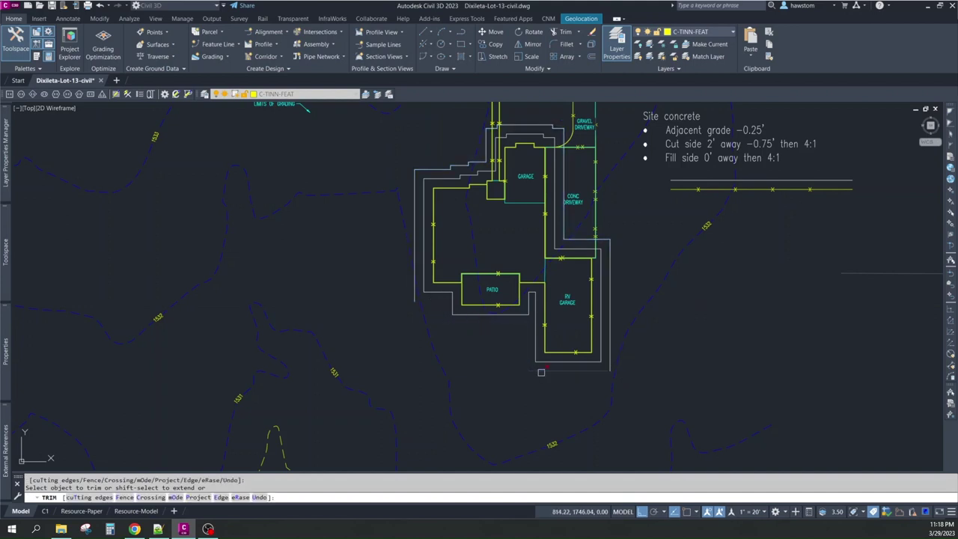
{"action": "left_click", "coordinate": [602, 365]}
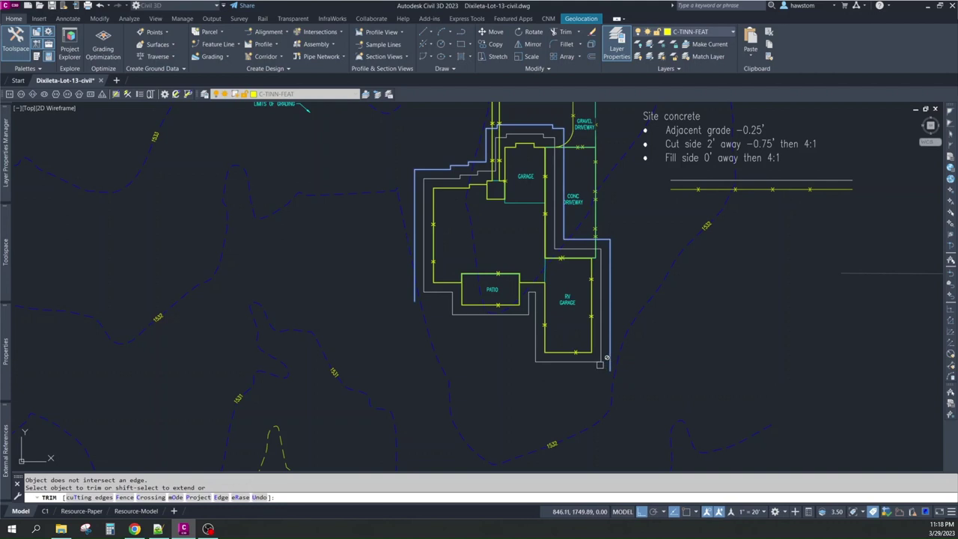
{"action": "key", "text": "Return"}
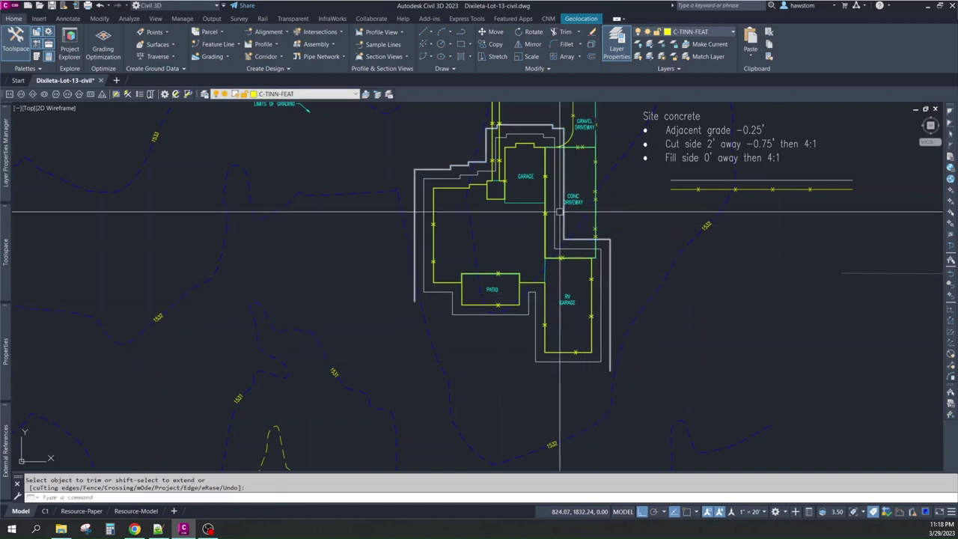
- Trim away the inner white offset line's segments above the garage, along the concrete driveway and above the RV garage
{"action": "key", "text": "Return"}
{"action": "left_click", "coordinate": [530, 138]}
{"action": "key", "text": "Return"}
{"action": "left_click", "coordinate": [545, 137]}
{"action": "left_click", "coordinate": [556, 247]}
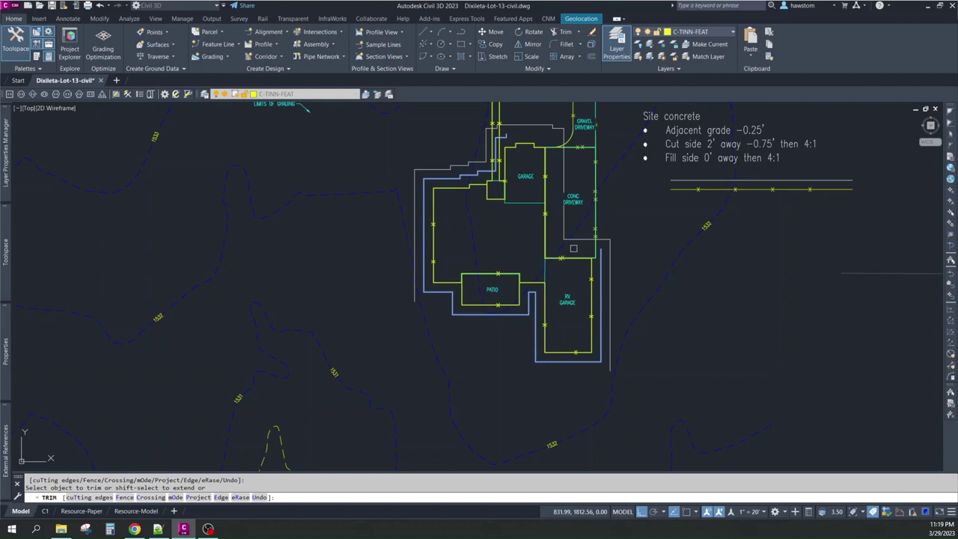
{"action": "left_click", "coordinate": [596, 301]}
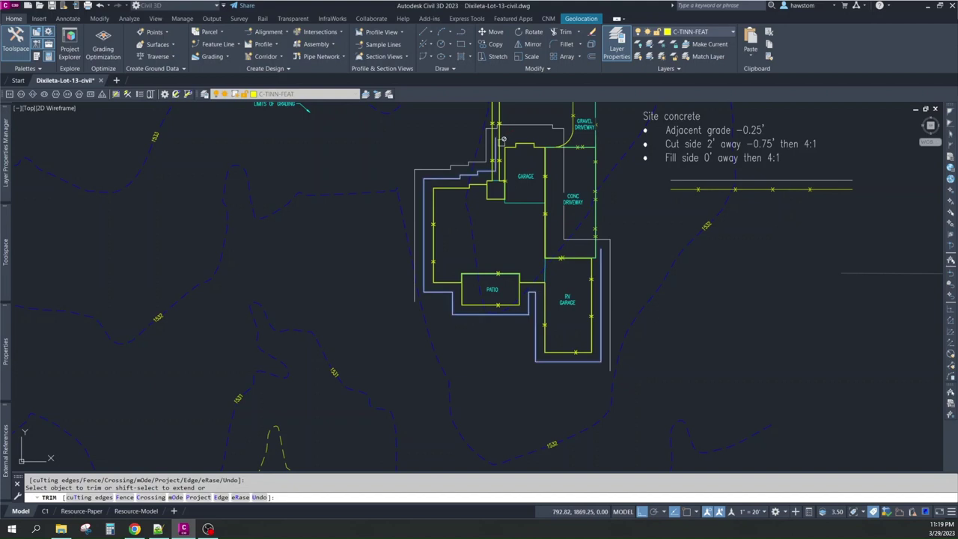
- Trim away the inner white offset line's remaining stepped segments along the house's upper side, back to its upper west corner
{"action": "scroll", "coordinate": [494, 141], "scroll_direction": "up", "scroll_amount": 4}
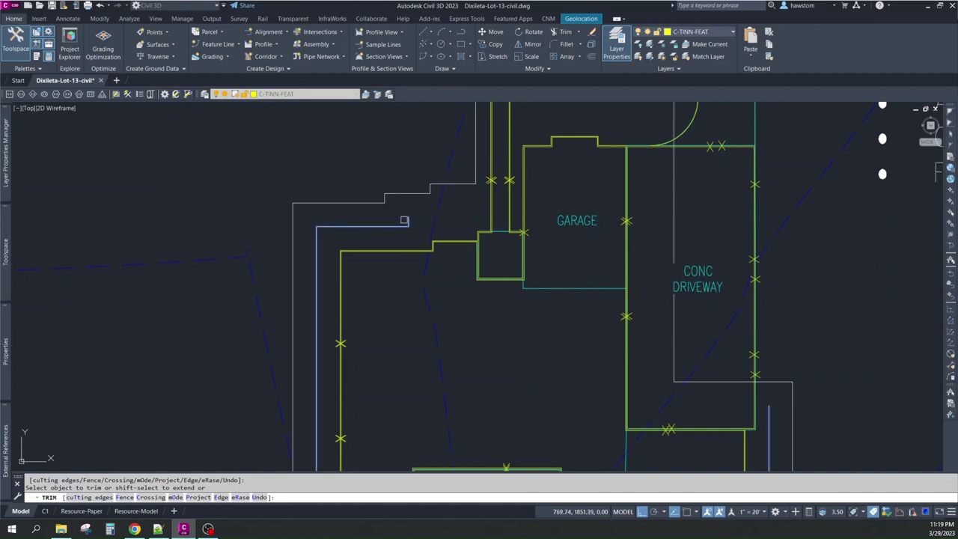
{"action": "scroll", "coordinate": [401, 222], "scroll_direction": "down", "scroll_amount": 4}
{"action": "left_click", "coordinate": [397, 224]}
{"action": "left_click", "coordinate": [369, 248]}
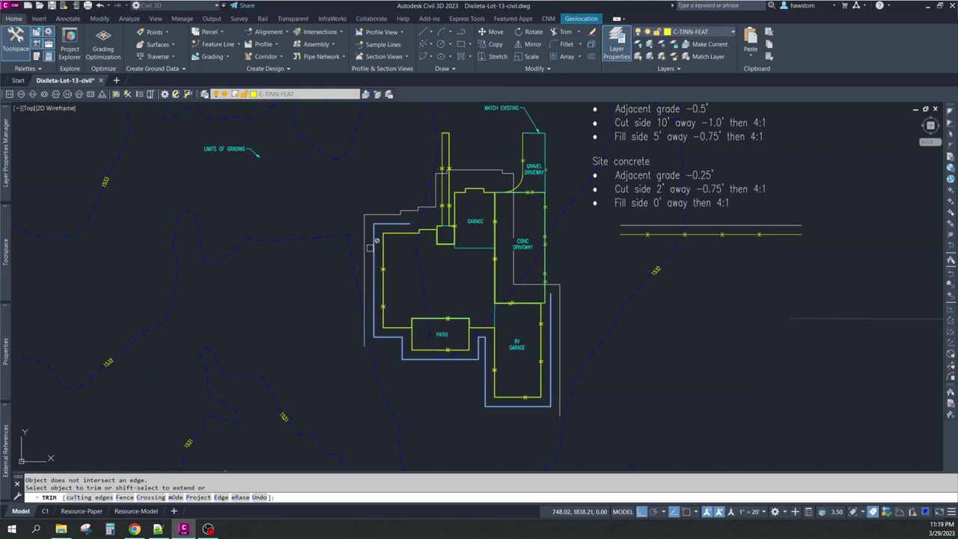
{"action": "left_click", "coordinate": [391, 229]}
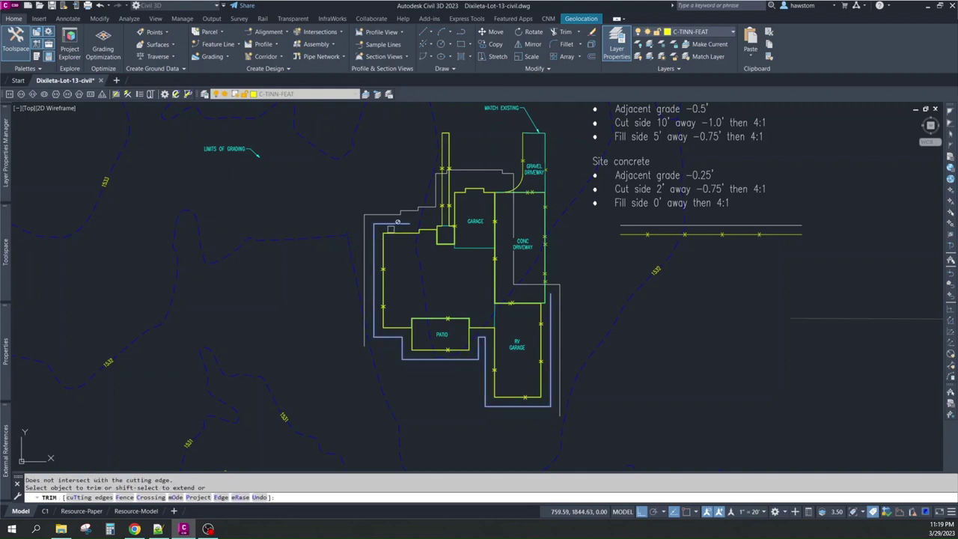
{"action": "left_click", "coordinate": [551, 331]}
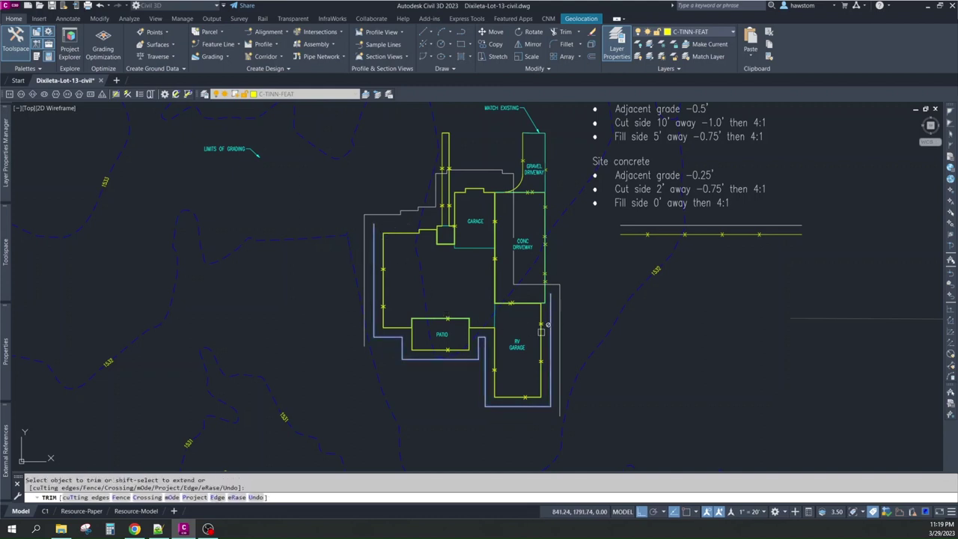
- Offset both sides of the narrow walkway, the gravel driveway's west edge and the driveway's full east edge outward
{"action": "left_click", "coordinate": [482, 352]}
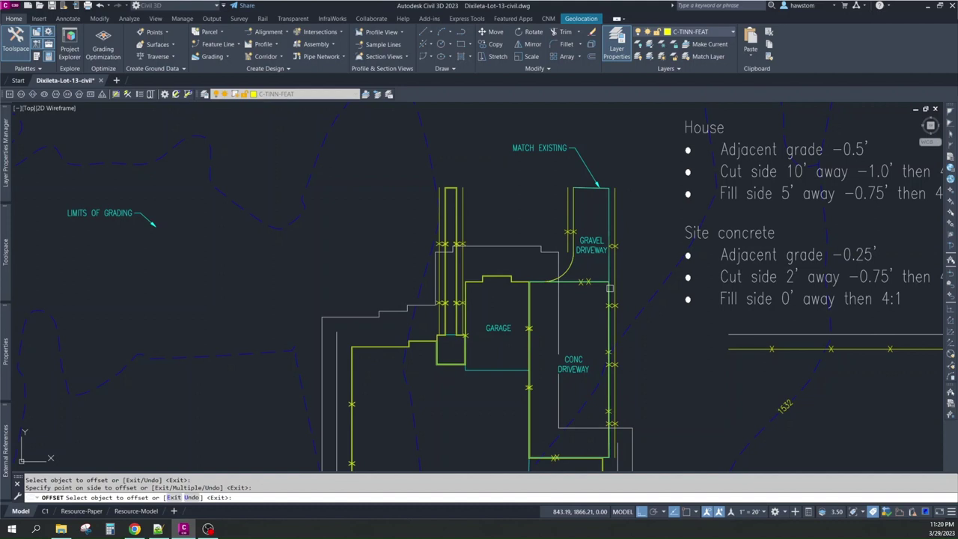
{"action": "scroll", "coordinate": [614, 344], "scroll_direction": "down", "scroll_amount": 2}
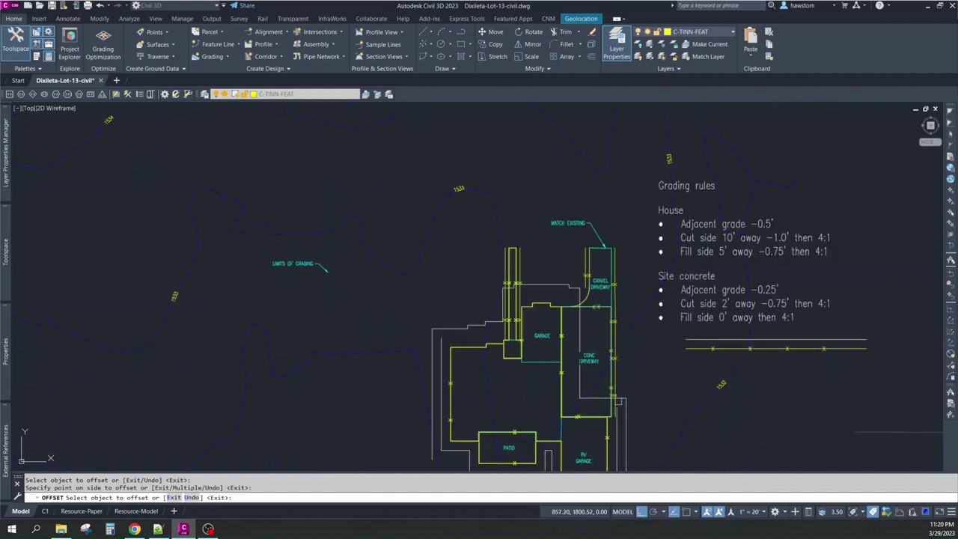
{"action": "scroll", "coordinate": [528, 261], "scroll_direction": "up", "scroll_amount": 2}
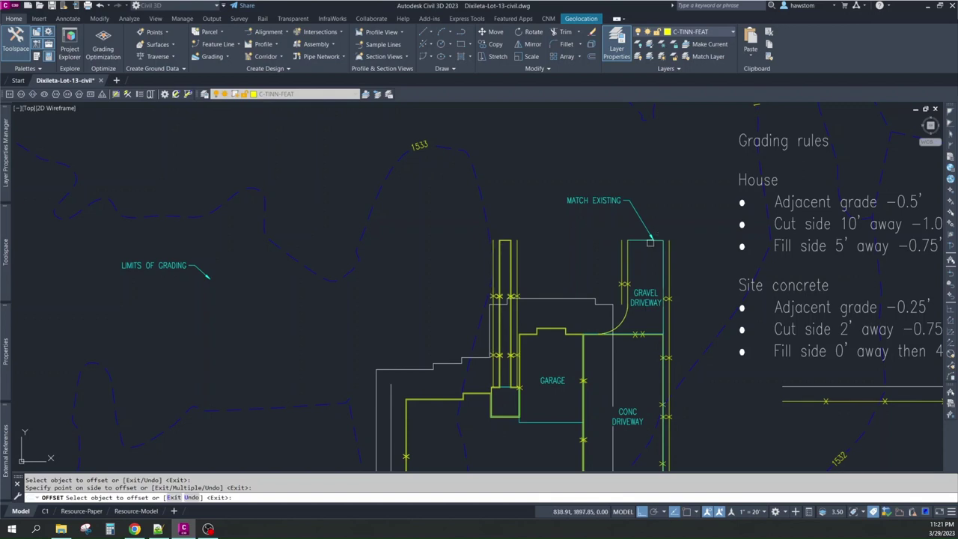
{"action": "key", "text": "Return"}
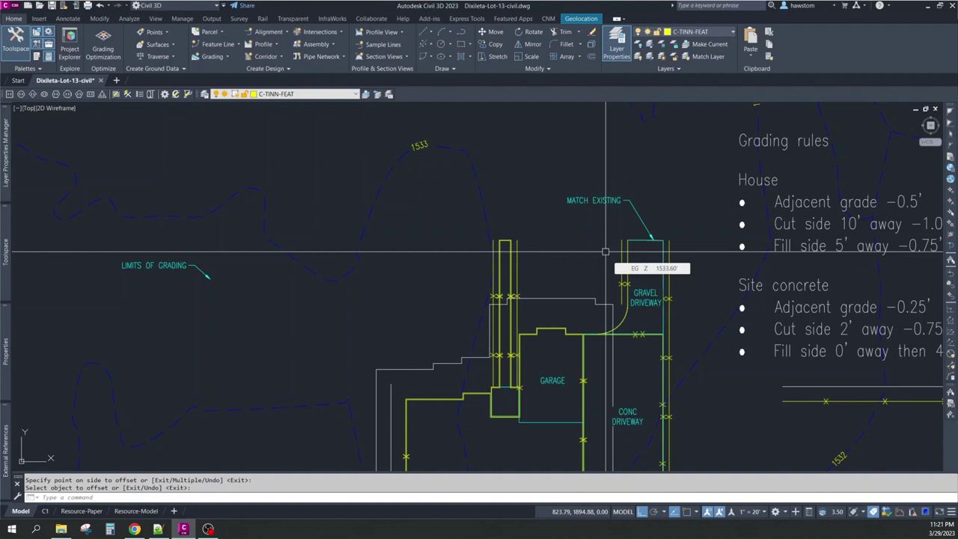
- Connect the offset lines' north ends diagonally to the walkway and gravel driveway corners, and fillet the inner ones with the horizontal offset above the garage
{"action": "type", "text": "f"}
{"action": "key", "text": "Return"}
{"action": "left_click", "coordinate": [608, 252]}
{"action": "scroll", "coordinate": [605, 248], "scroll_direction": "up", "scroll_amount": 4}
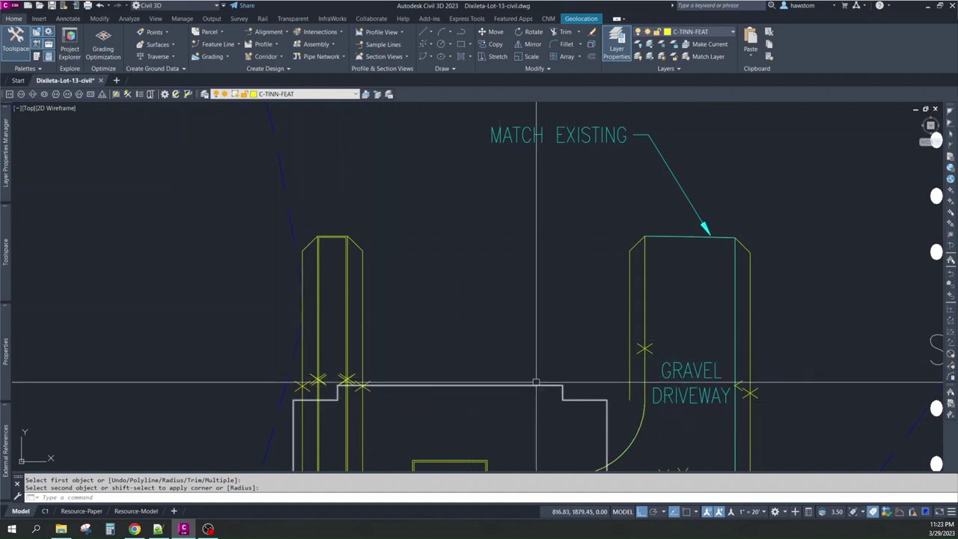
{"action": "key", "text": "Escape"}
{"action": "key", "text": "Escape"}
- Erase the leftover house offset segments running through the concrete driveway and the short pieces crossing the walkway
{"action": "scroll", "coordinate": [536, 383], "scroll_direction": "down", "scroll_amount": 2}
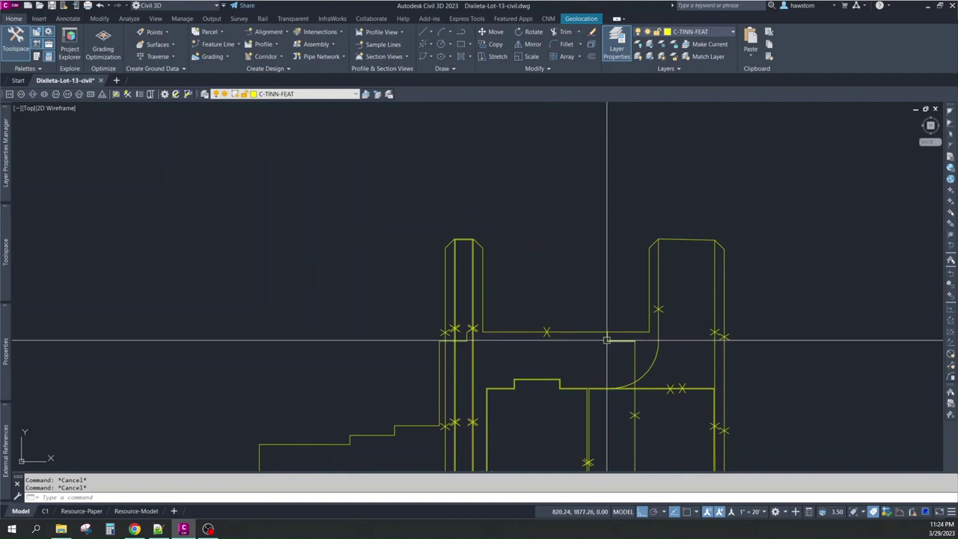
{"action": "type", "text": "e"}
{"action": "key", "text": "Return"}
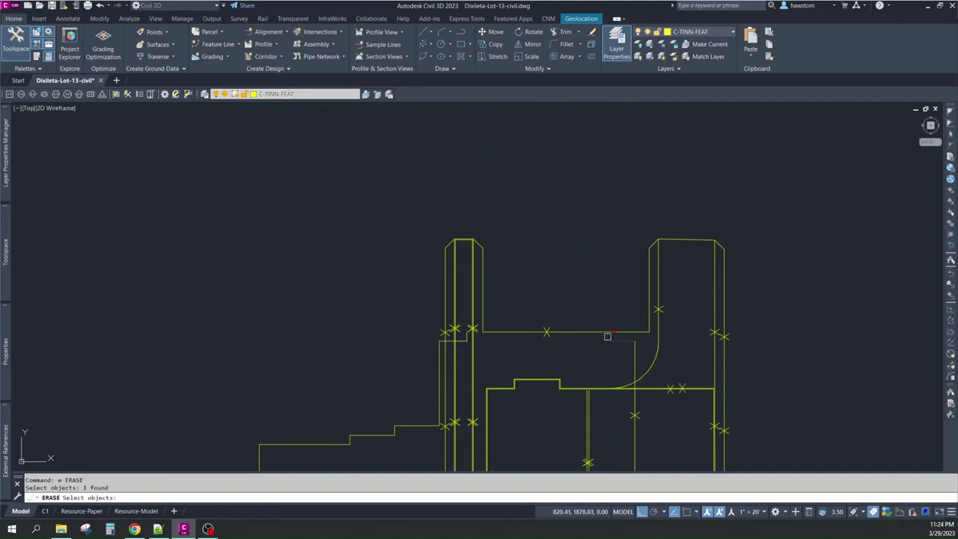
{"action": "scroll", "coordinate": [655, 357], "scroll_direction": "down", "scroll_amount": 2}
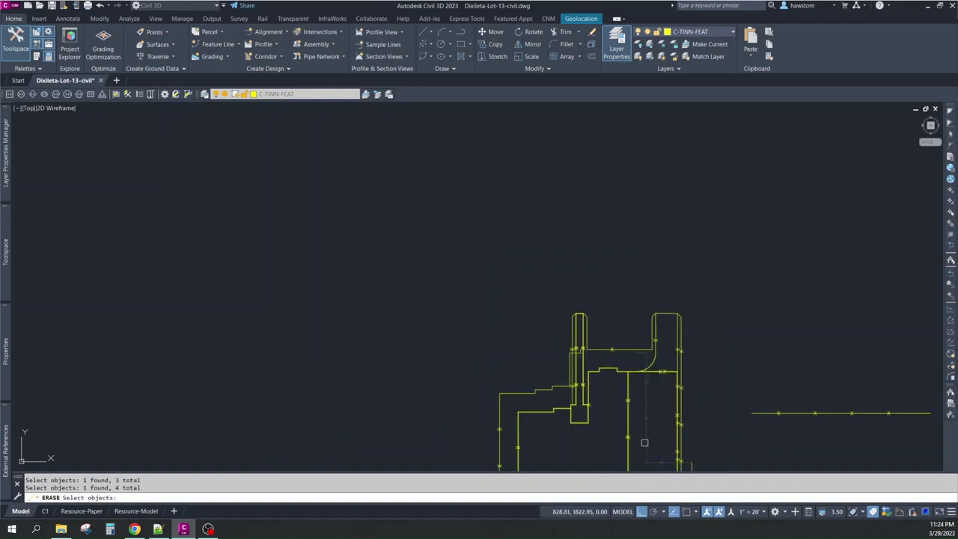
{"action": "key", "text": "Return"}
{"action": "scroll", "coordinate": [577, 367], "scroll_direction": "up", "scroll_amount": 3}
{"action": "key", "text": "Return"}
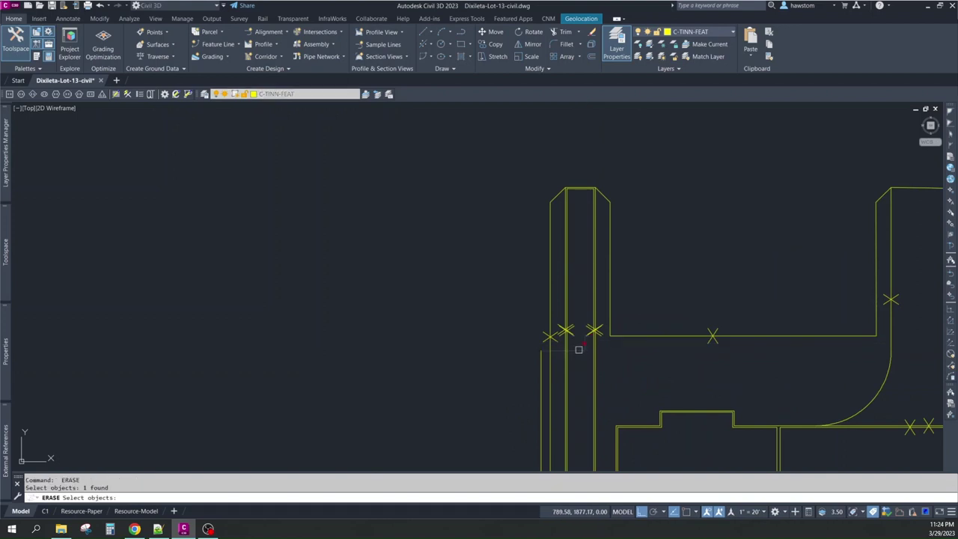
{"action": "key", "text": "Return"}
{"action": "scroll", "coordinate": [588, 352], "scroll_direction": "down", "scroll_amount": 1}
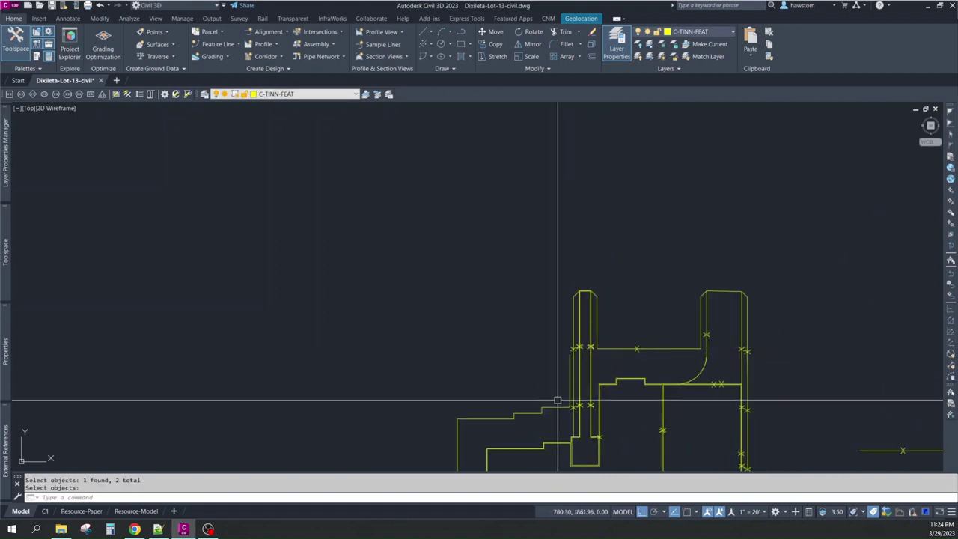
- Stretch the lower end of the walkway's west offset line to the upper endpoint of the adjacent vertical house offset segment
{"action": "key", "text": "Return"}
{"action": "left_click", "coordinate": [582, 460]}
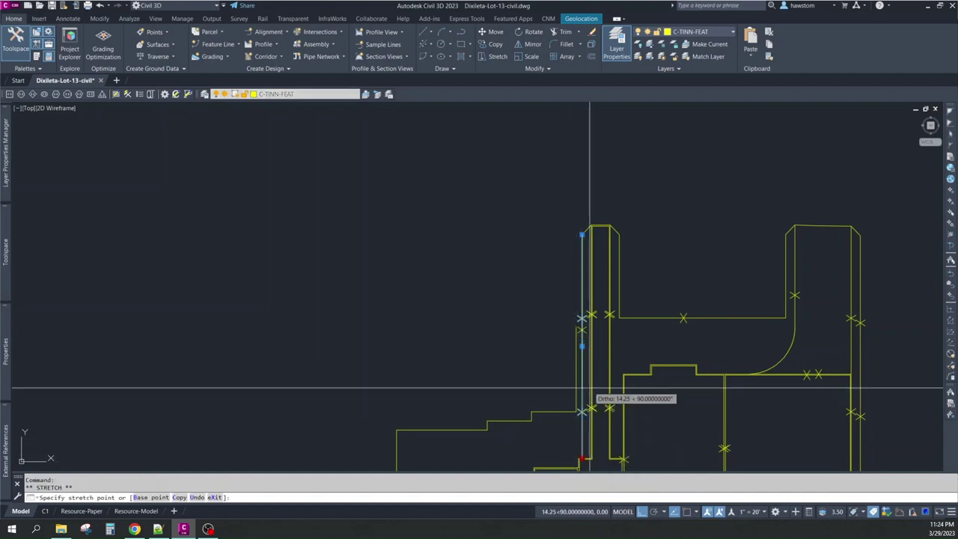
{"action": "type", "text": "endp"}
{"action": "key", "text": "space"}
{"action": "left_click", "coordinate": [576, 331]}
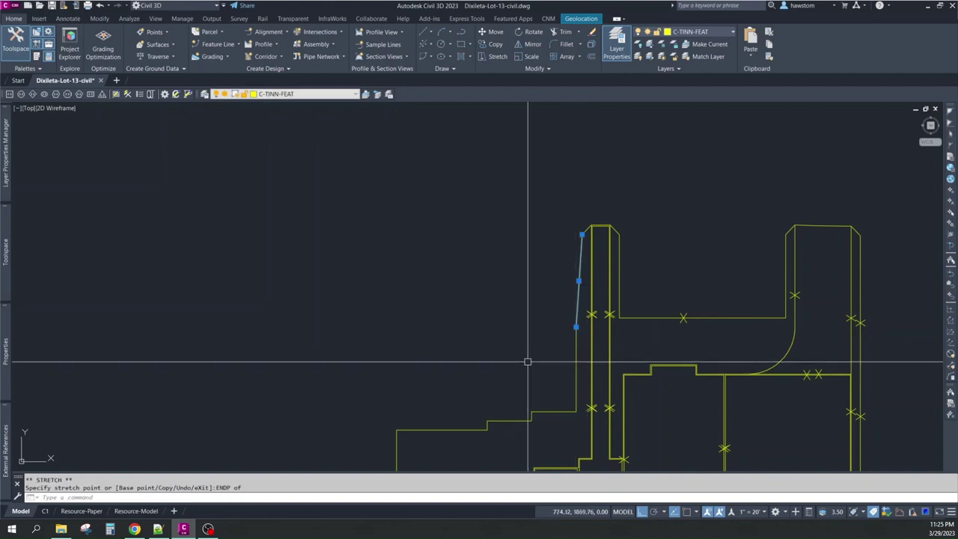
{"action": "key", "text": "Up"}
{"action": "key", "text": "Escape"}
{"action": "key", "text": "Escape"}
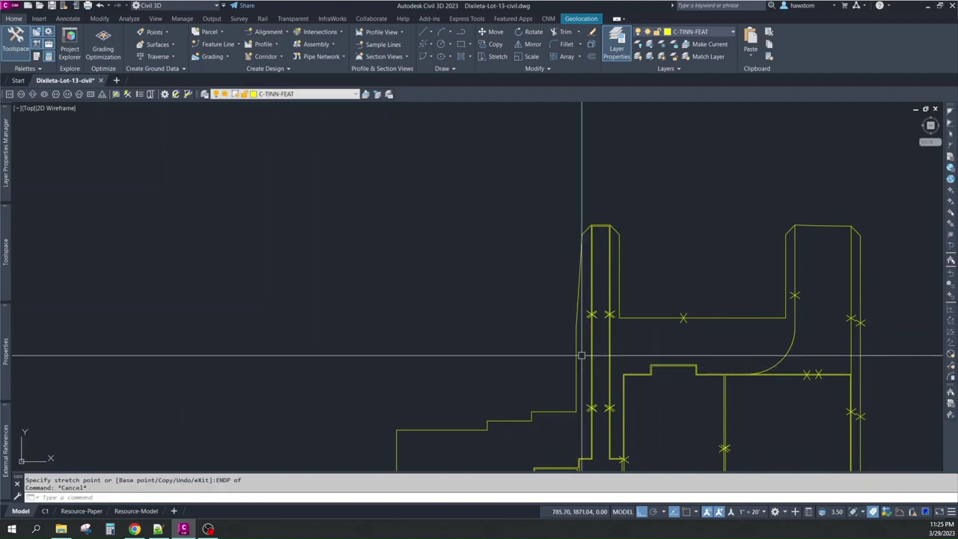
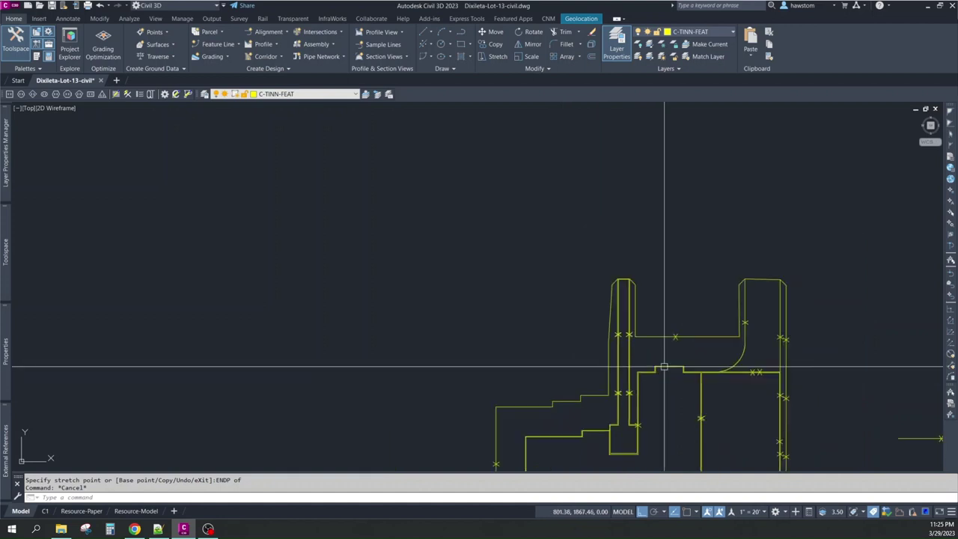
- Stretch the east end of the house offset's middle step to the west endpoint of the higher step
{"action": "key", "text": "Escape"}
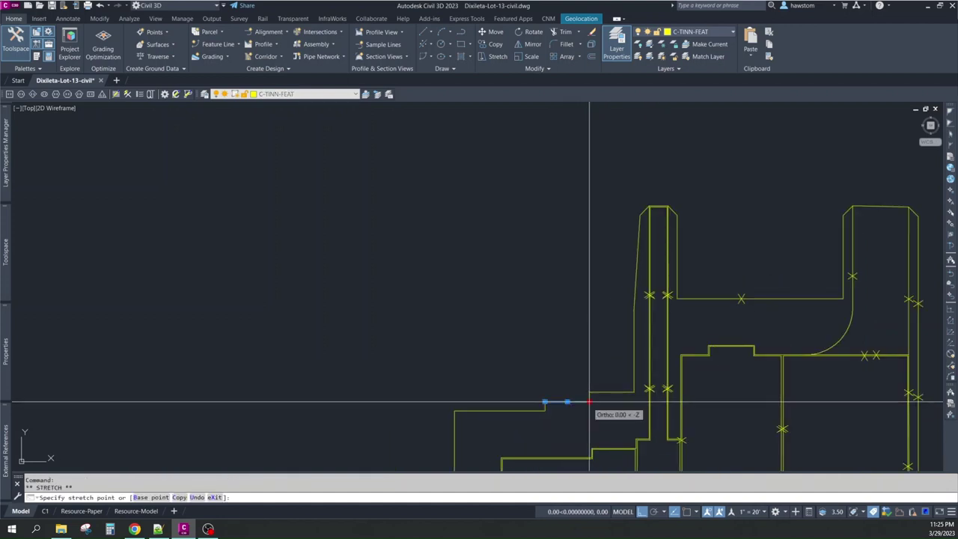
{"action": "left_click", "coordinate": [592, 393]}
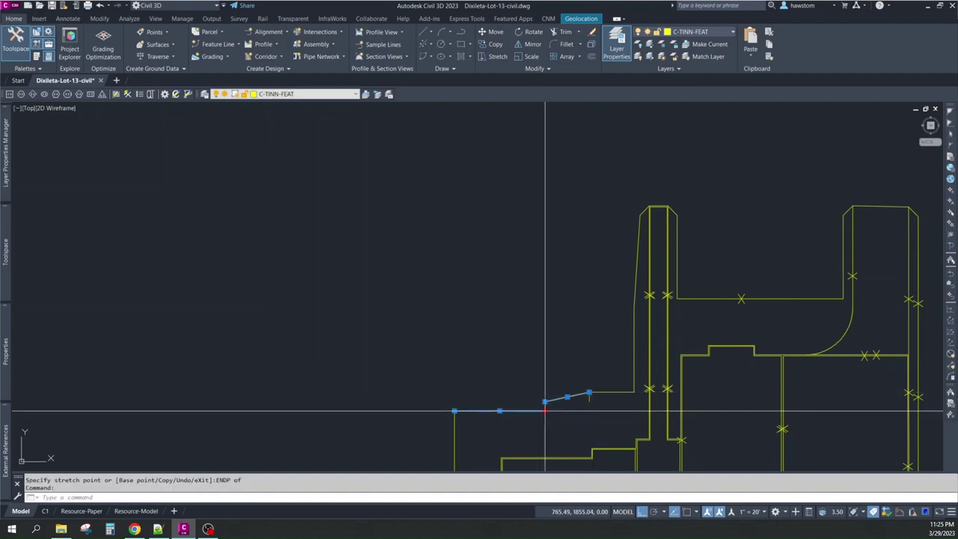
- Try stretching the east end of the lowest house offset step to the slanted segment's endpoint, and undo that stretch
{"action": "left_click", "coordinate": [545, 410]}
{"action": "scroll", "coordinate": [515, 404], "scroll_direction": "down", "scroll_amount": 3}
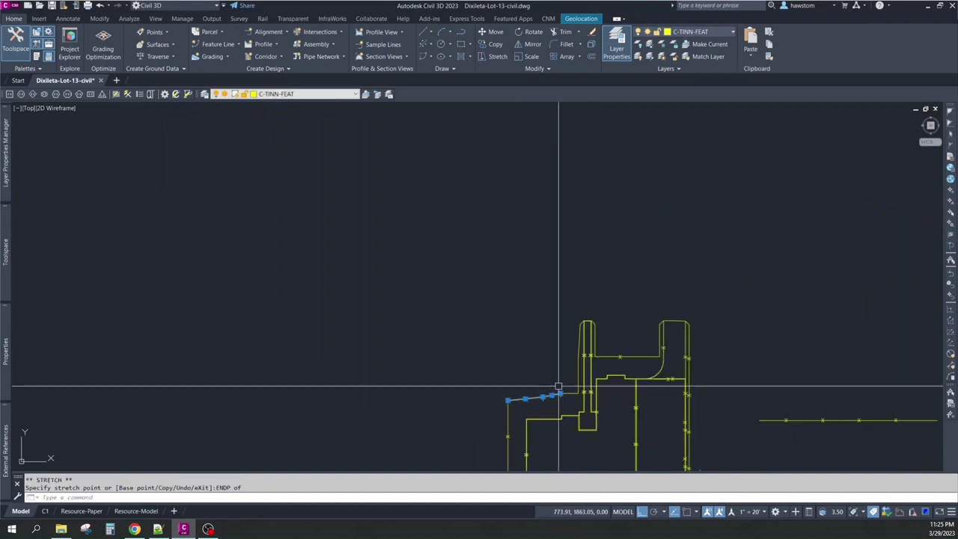
{"action": "key", "text": "Escape"}
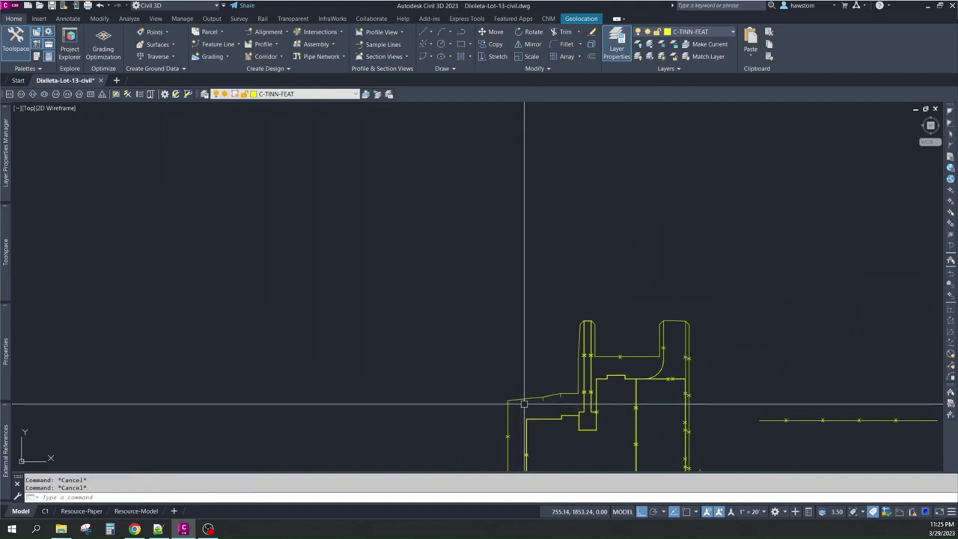
{"action": "type", "text": "u"}
{"action": "key", "text": "Return"}
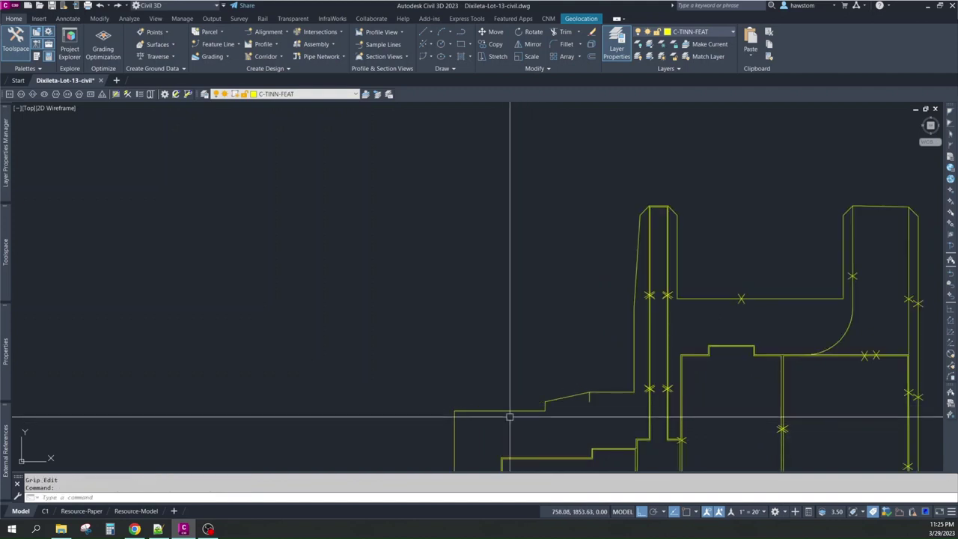
- Round the house offset's upper west corner with a radius of 10 and draw a line from the slanted segment's west end tangent to the arc
{"action": "type", "text": "r"}
{"action": "key", "text": "Return"}
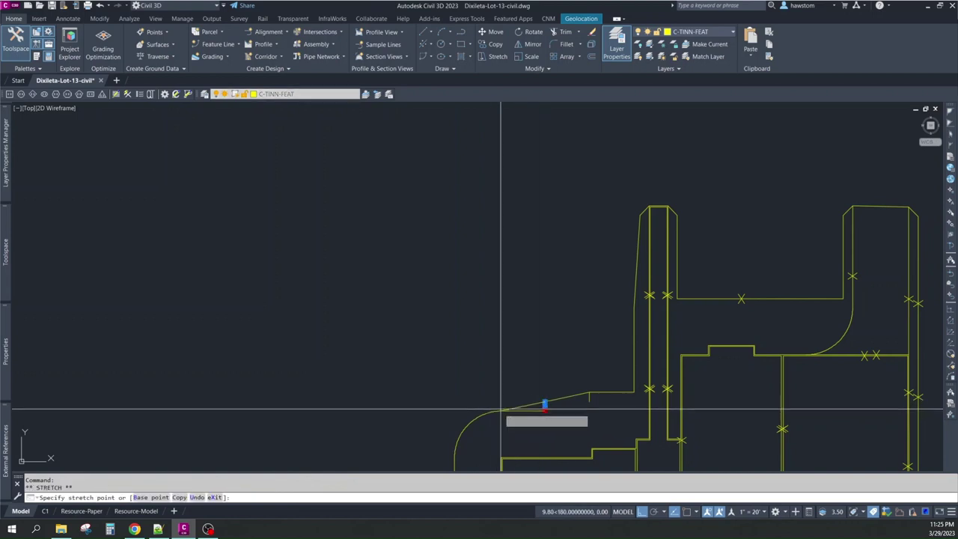
{"action": "key", "text": "Escape"}
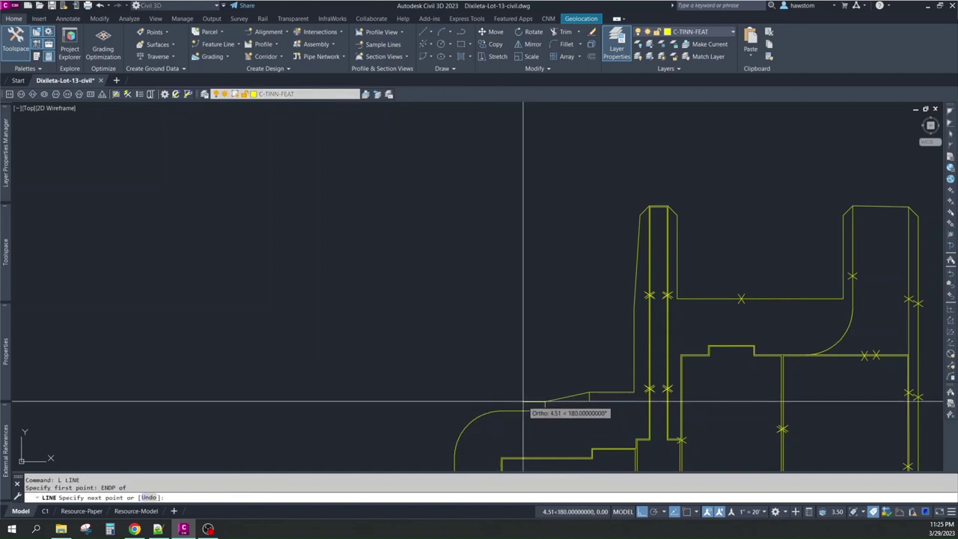
{"action": "left_click", "coordinate": [481, 414]}
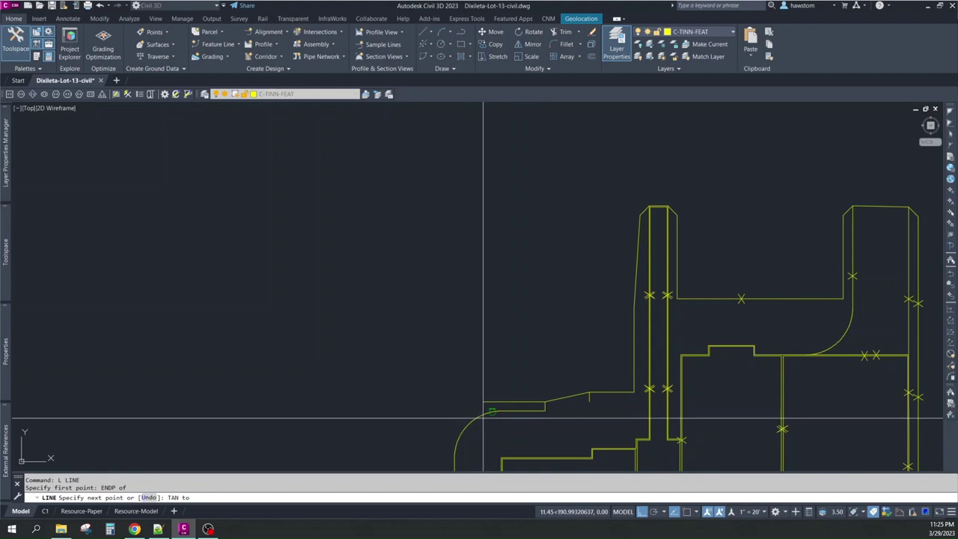
{"action": "key", "text": "Return"}
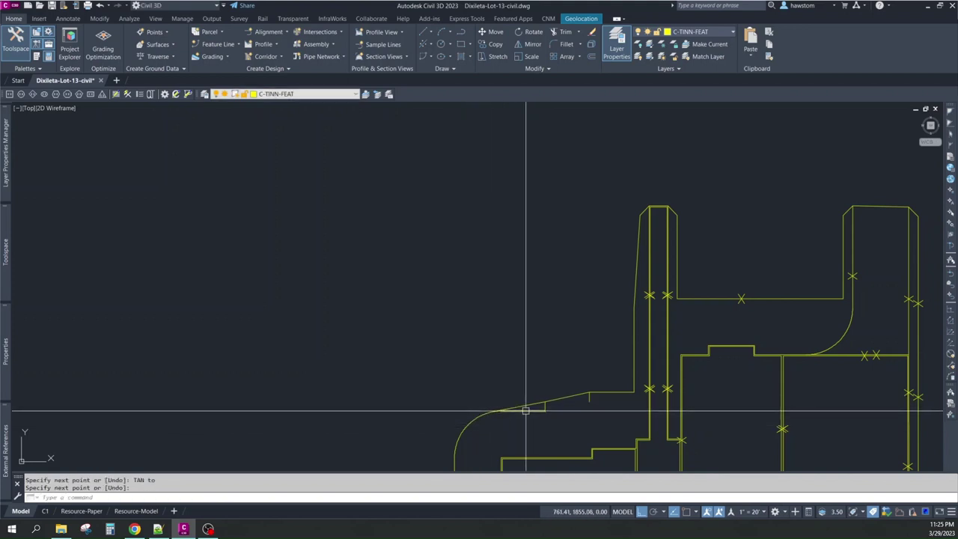
- Erase the construction arc and leftover step segments, and fillet the slanted tangent line with the west offset line at a radius of 10
{"action": "key", "text": "Escape"}
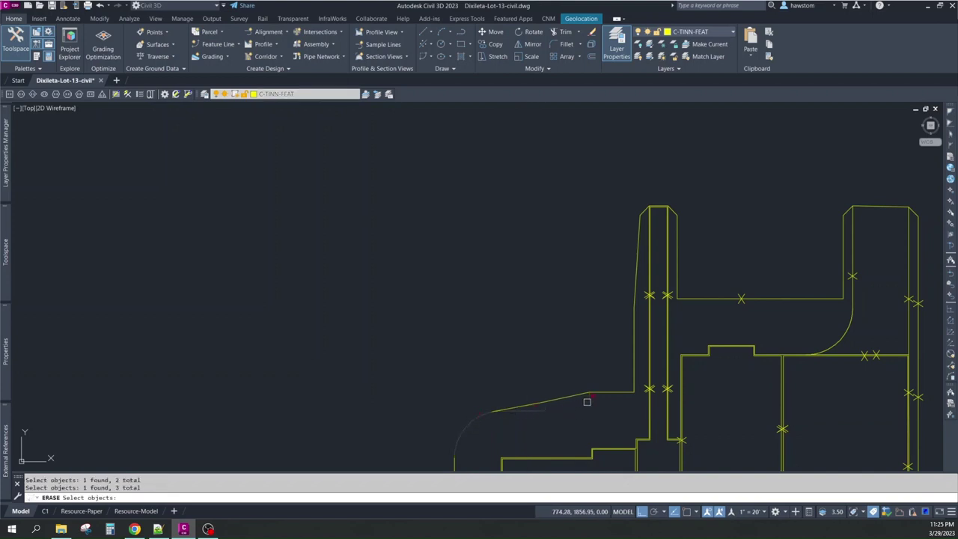
{"action": "key", "text": "Return"}
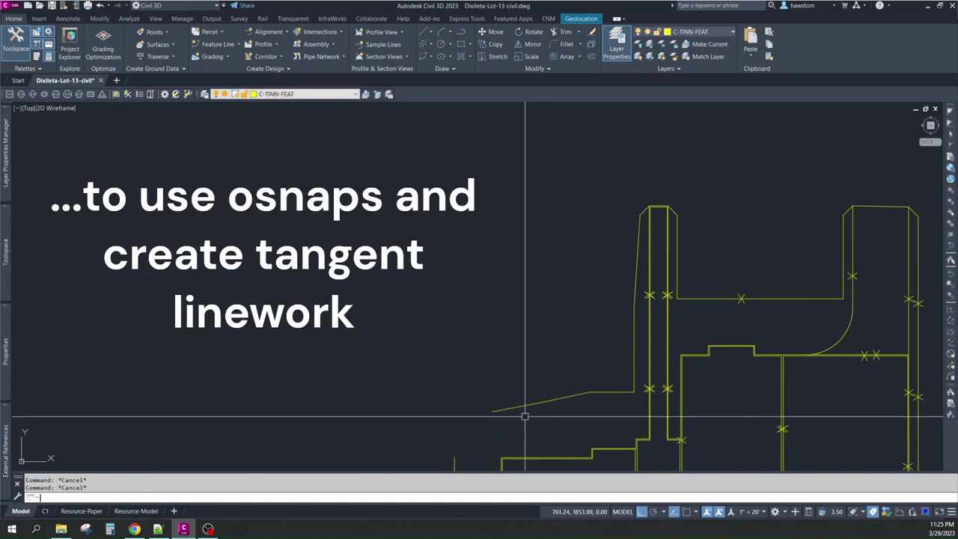
{"action": "type", "text": "f"}
{"action": "key", "text": "Return"}
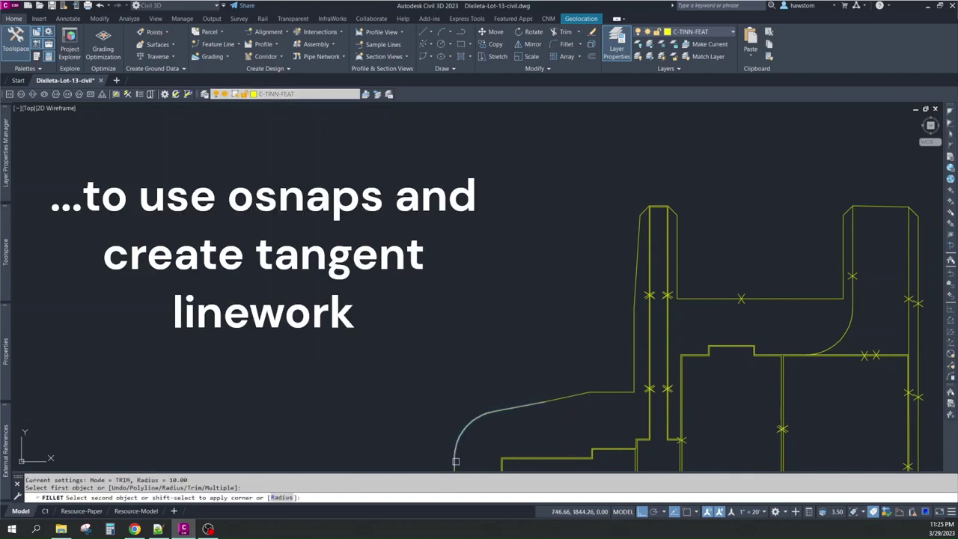
{"action": "left_click", "coordinate": [455, 462]}
{"action": "scroll", "coordinate": [544, 425], "scroll_direction": "down", "scroll_amount": 4}
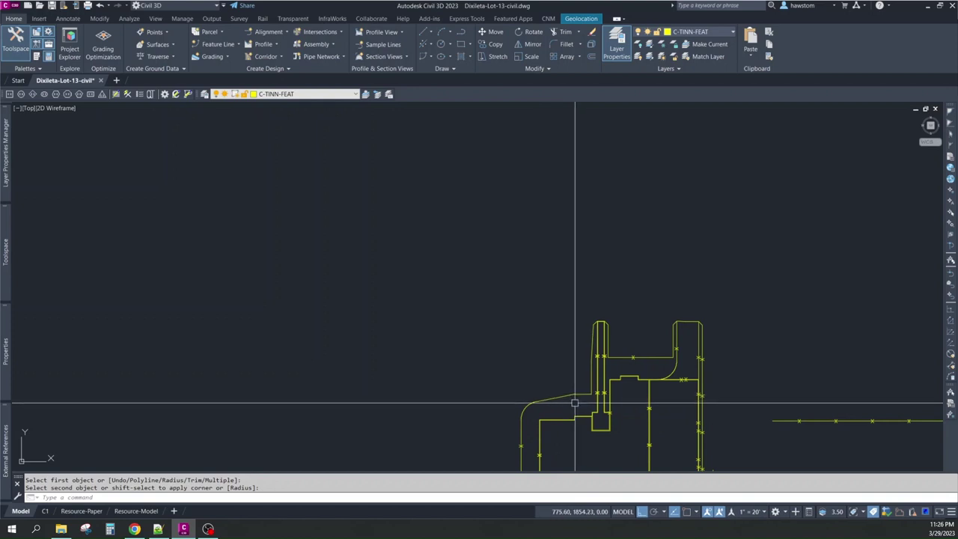
- Draw a diagonal line from the kink in the walkway's west offset line to the upper end of the slanted house offset line
{"action": "key", "text": "Escape"}
{"action": "type", "text": "l"}
{"action": "key", "text": "Return"}
{"action": "type", "text": "endp"}
{"action": "key", "text": "Return"}
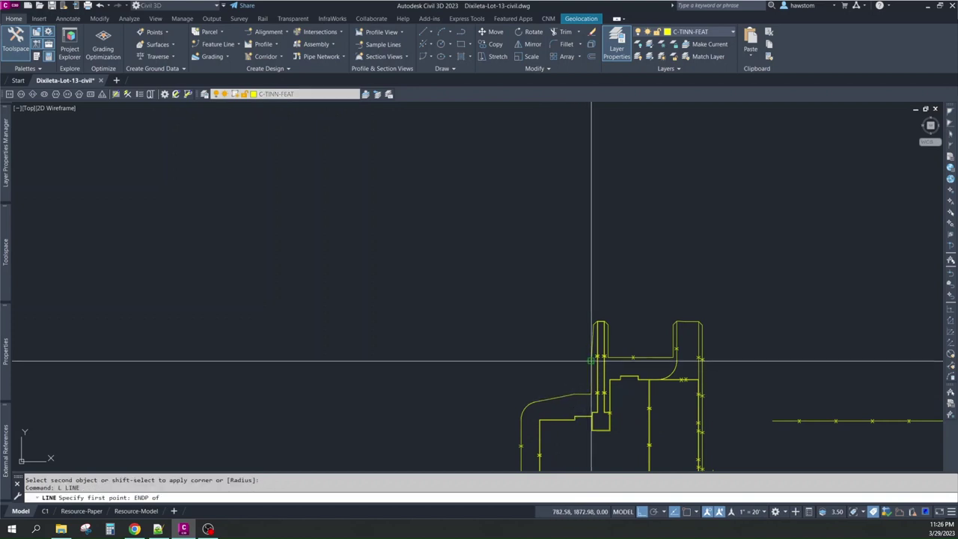
{"action": "left_click", "coordinate": [589, 360]}
{"action": "type", "text": "endp"}
{"action": "key", "text": "Return"}
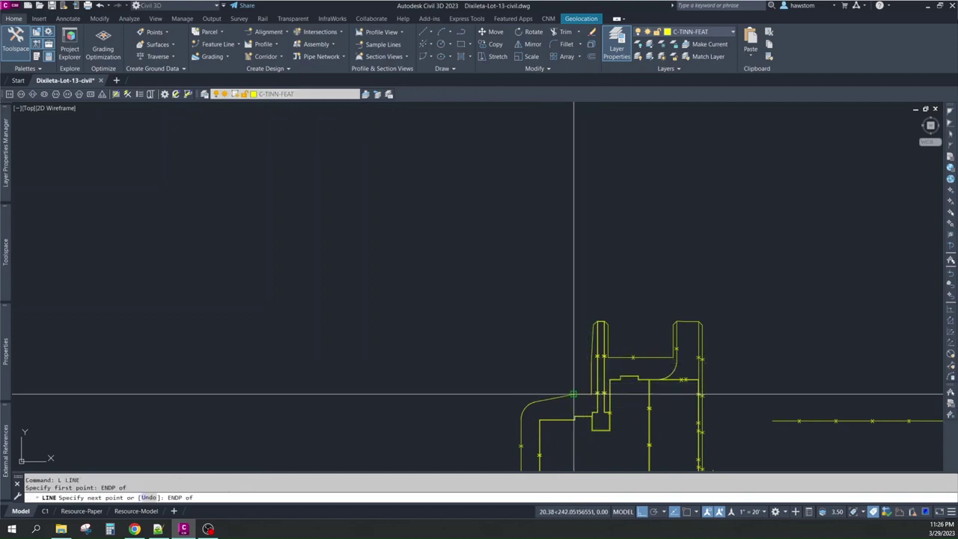
{"action": "left_click", "coordinate": [573, 395]}
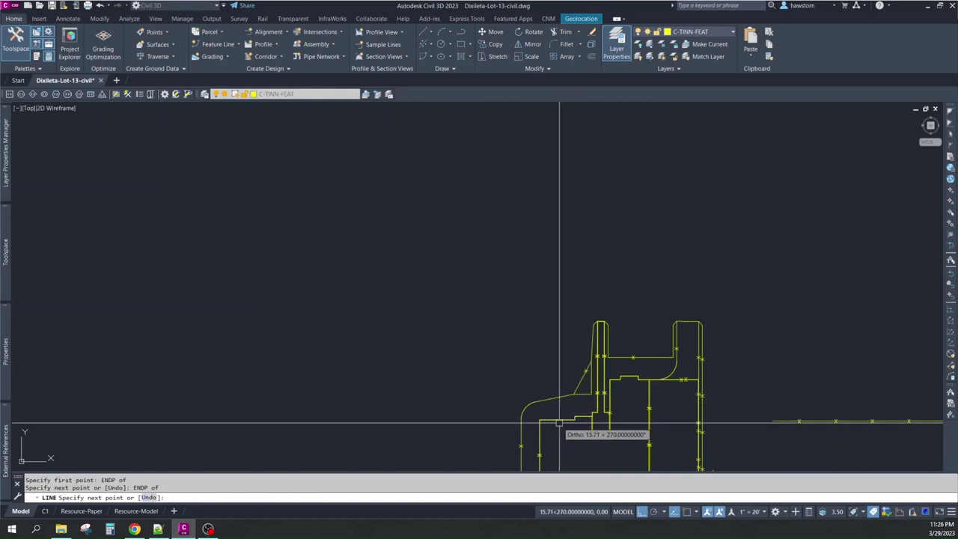
{"action": "key", "text": "Return"}
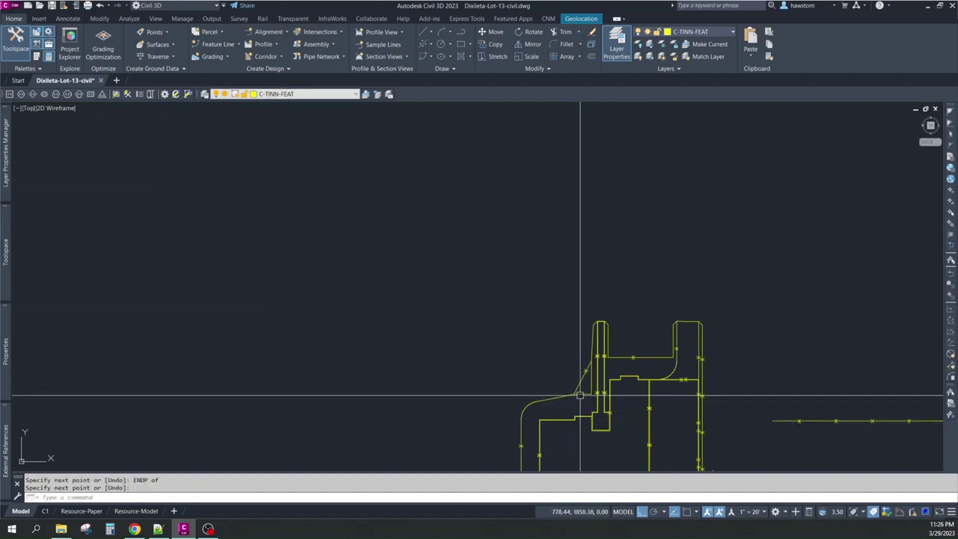
{"action": "key", "text": "Escape"}
{"action": "key", "text": "Escape"}
- Stretch the south end of the driveway's east offset line to the upper endpoint of the RV garage's outer east offset line
{"action": "scroll", "coordinate": [580, 395], "scroll_direction": "up", "scroll_amount": 3}
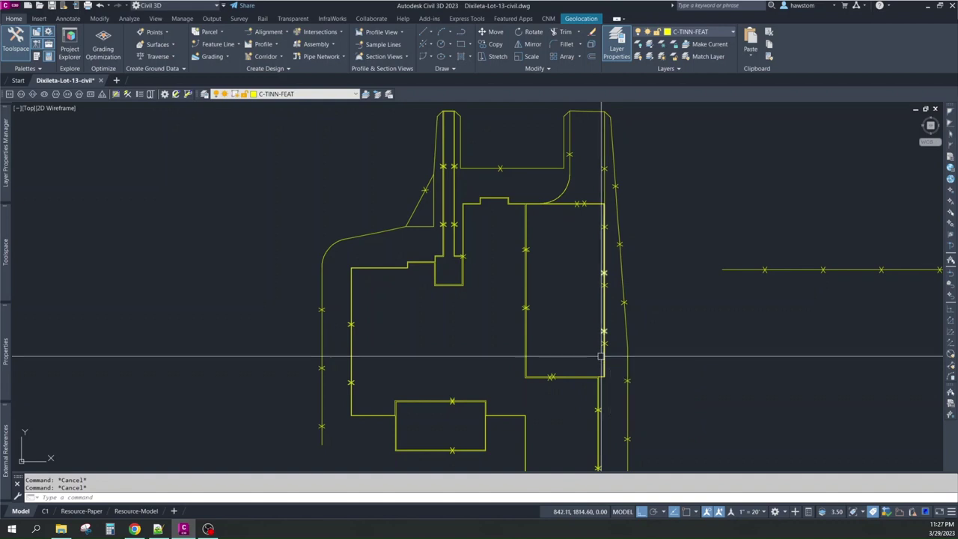
{"action": "left_click", "coordinate": [586, 337]}
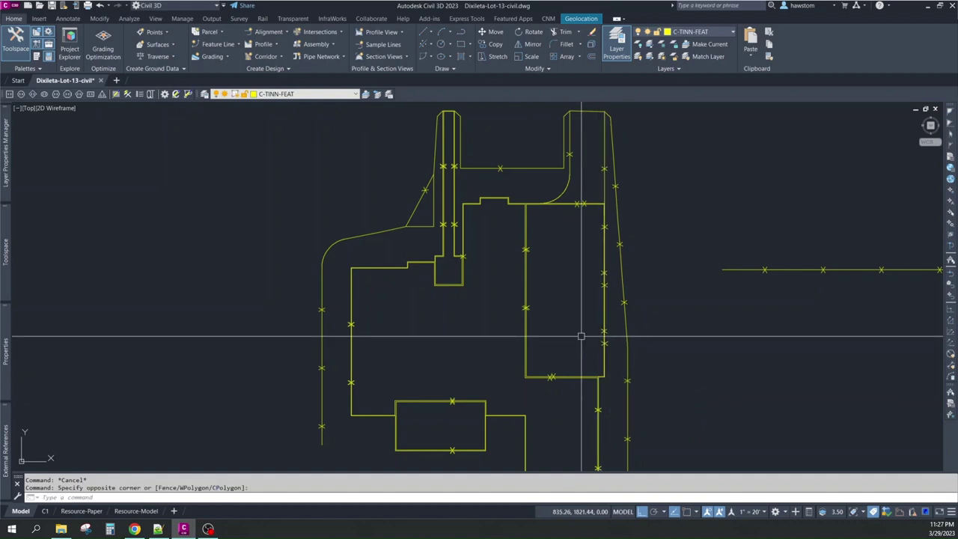
{"action": "key", "text": "ctrl+z"}
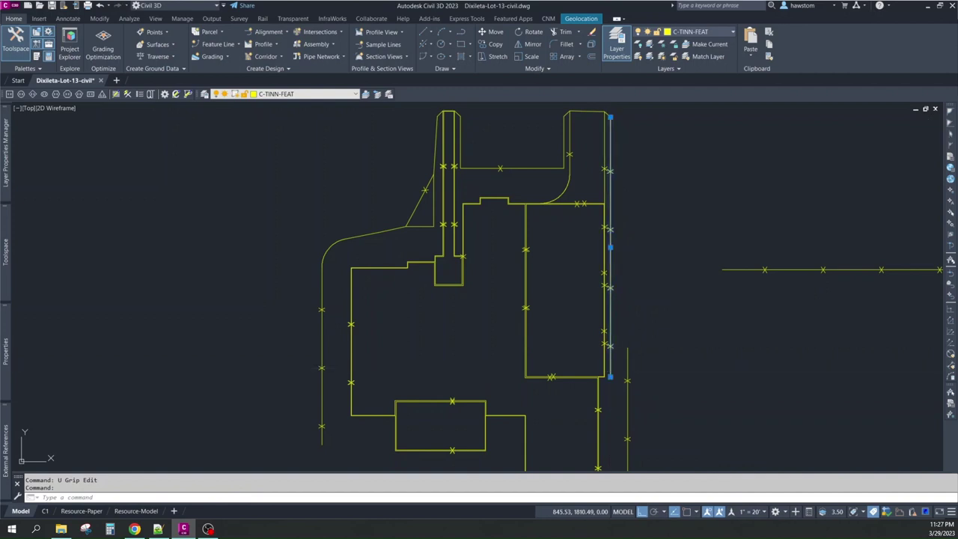
{"action": "key", "text": "ctrl+z"}
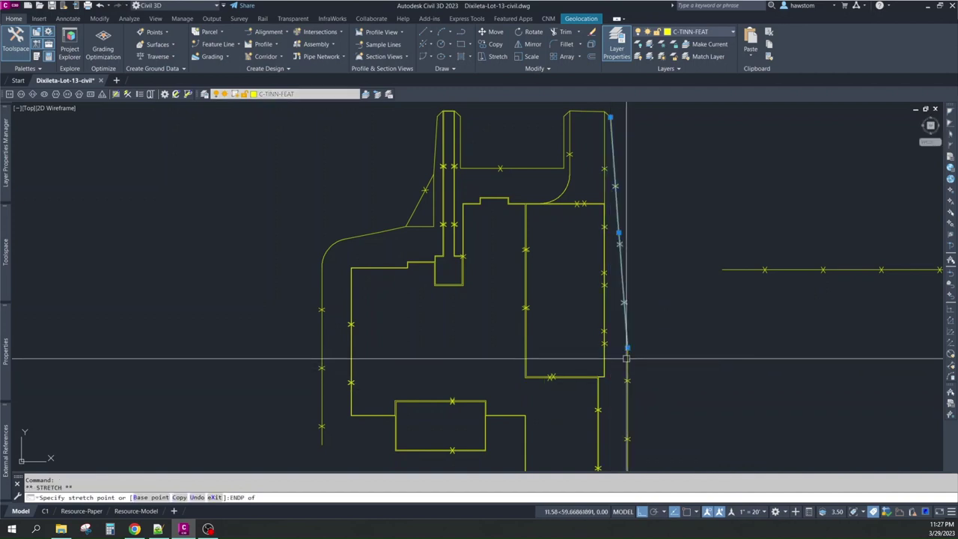
{"action": "key", "text": "Escape"}
{"action": "key", "text": "Escape"}
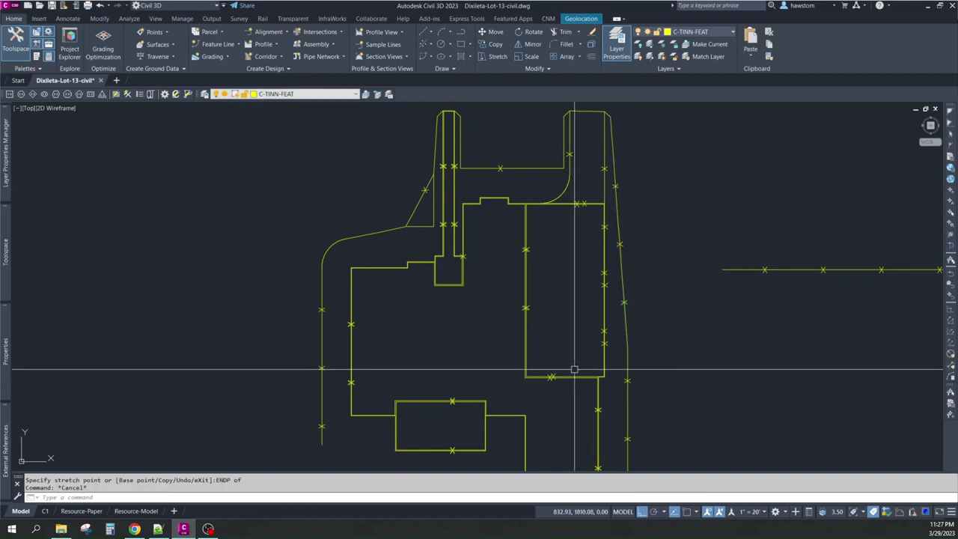
- Turn all of the drawing's layers back on
{"action": "scroll", "coordinate": [605, 320], "scroll_direction": "down", "scroll_amount": 2}
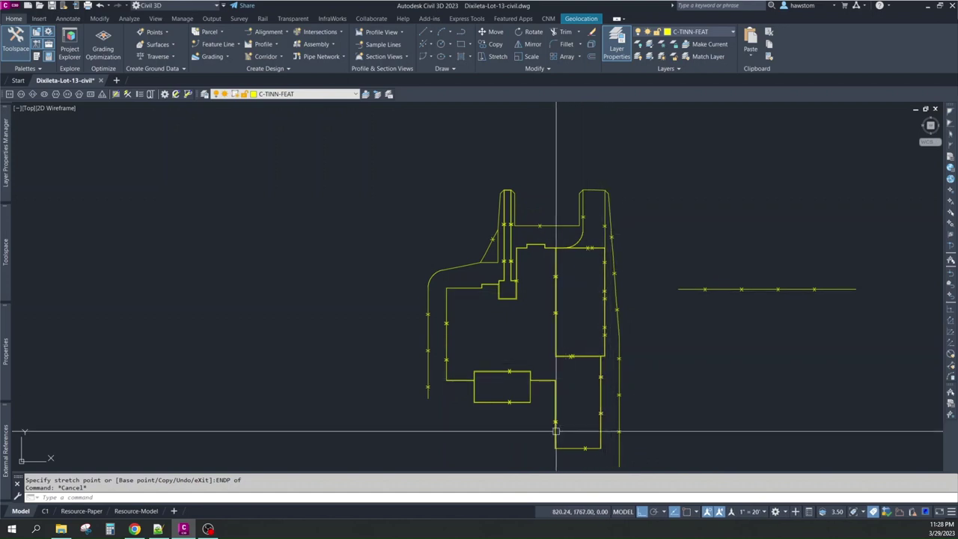
{"action": "scroll", "coordinate": [498, 369], "scroll_direction": "down", "scroll_amount": 2}
{"action": "scroll", "coordinate": [501, 413], "scroll_direction": "up", "scroll_amount": 2}
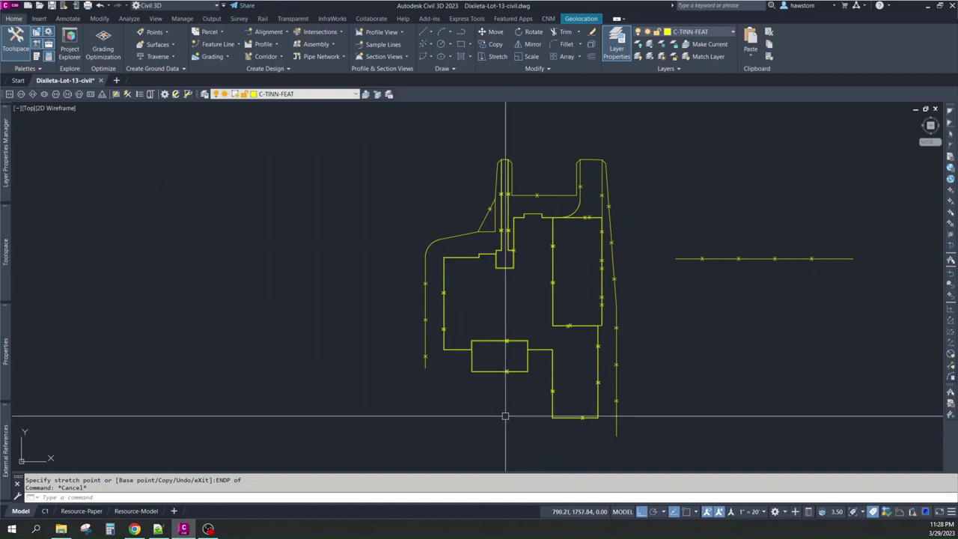
{"action": "type", "text": "LAYON"}
{"action": "key", "text": "Return"}
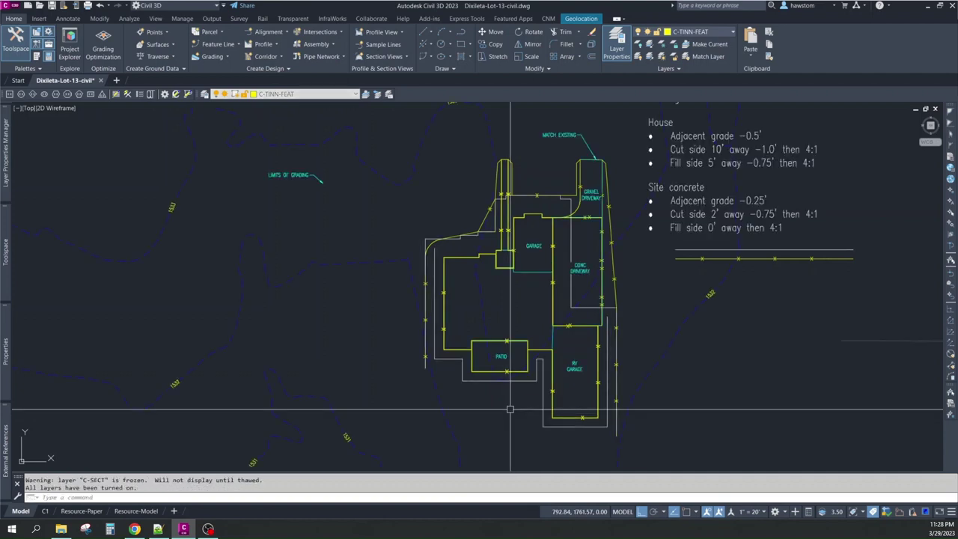
- Explode the inner offset polyline that runs around the house's west side, the patio and the RV garage
{"action": "scroll", "coordinate": [467, 372], "scroll_direction": "up", "scroll_amount": 2}
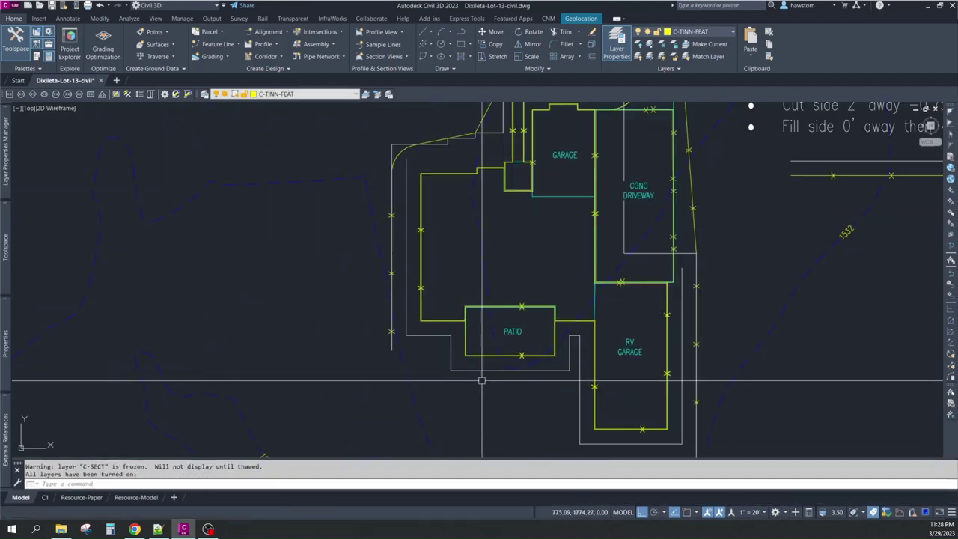
{"action": "left_click", "coordinate": [570, 350]}
{"action": "mouse_move", "coordinate": [569, 344]}
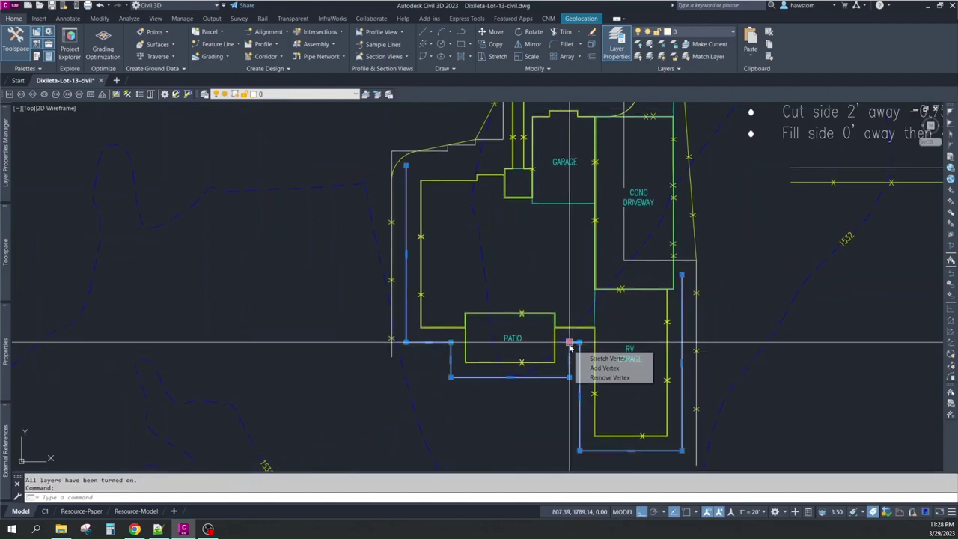
{"action": "key", "text": "Escape"}
{"action": "key", "text": "Escape"}
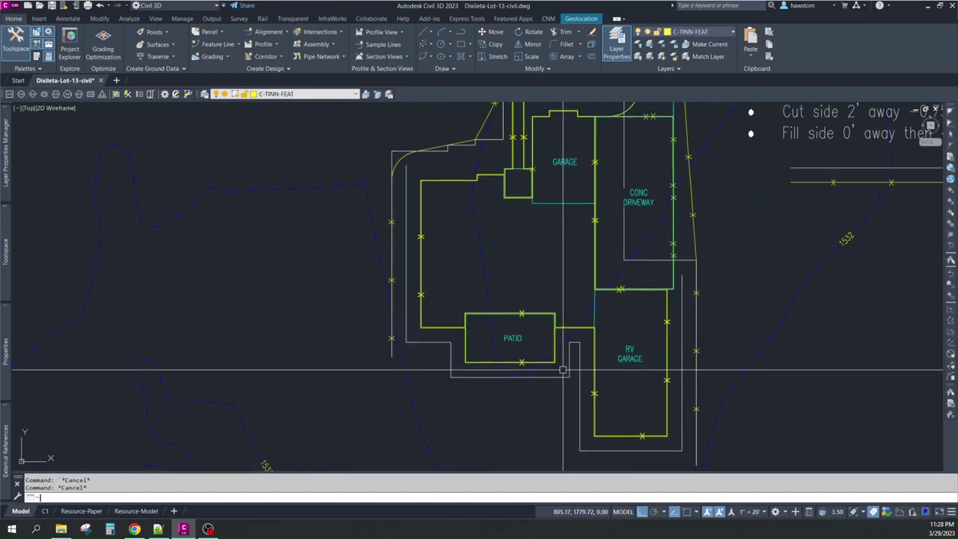
{"action": "type", "text": "ex"}
{"action": "key", "text": "Return"}
{"action": "key", "text": "Return"}
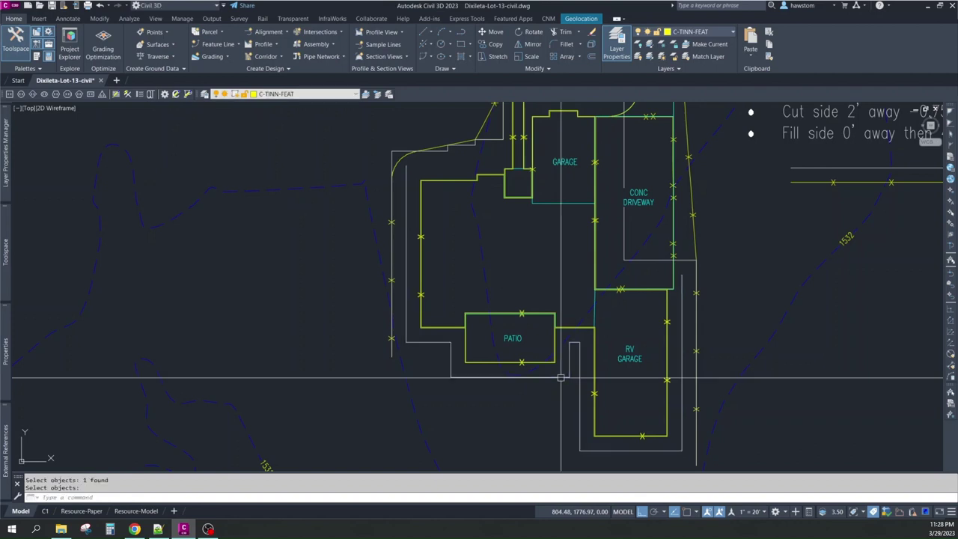
- Try to fillet the offset line south of the patio with the RV garage's west offset line at a radius of 10
{"action": "type", "text": "f"}
{"action": "key", "text": "Return"}
{"action": "left_click", "coordinate": [557, 377]}
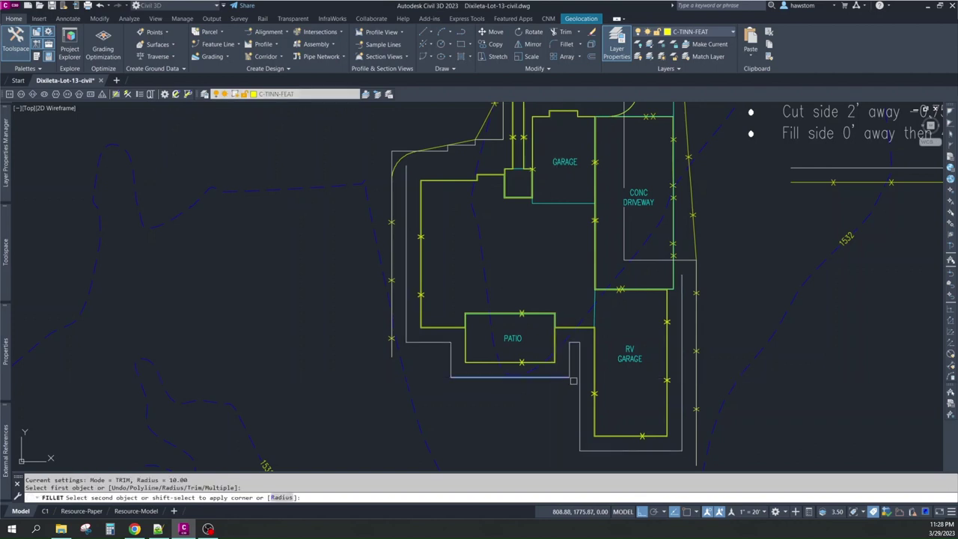
{"action": "left_click", "coordinate": [578, 394]}
{"action": "key", "text": "Escape"}
{"action": "key", "text": "Escape"}
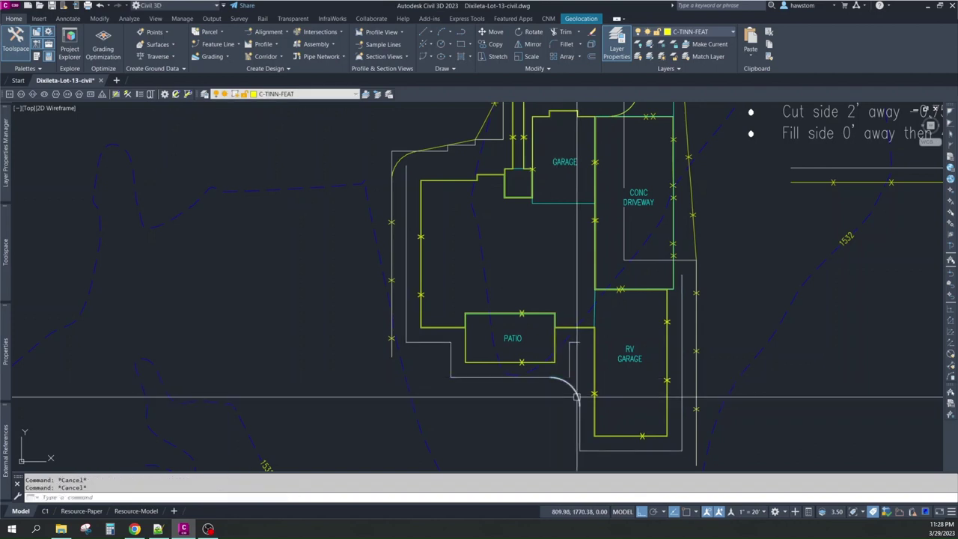
{"action": "middle_click_drag", "start_coordinate": [577, 397], "coordinate": [563, 390]}
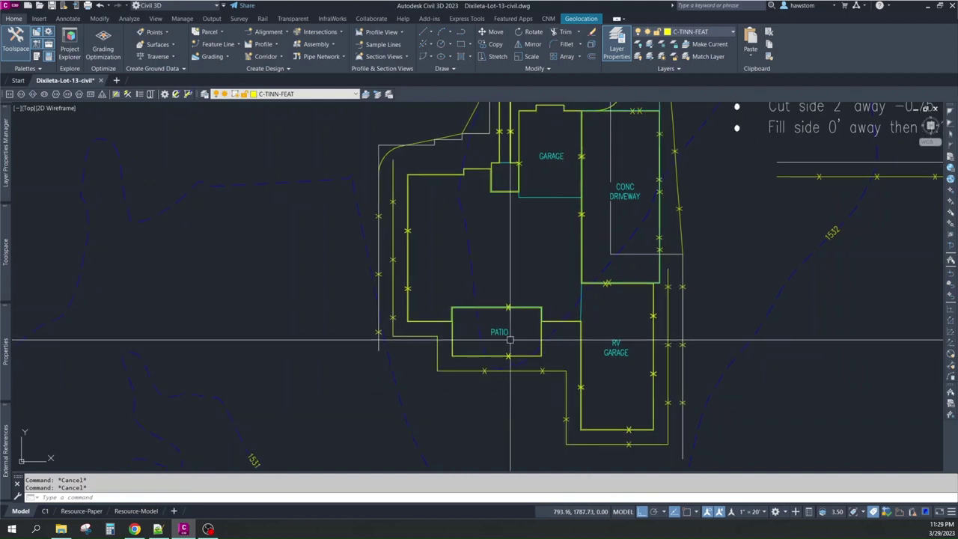
- Examine the offset lines around the house, patio and RV garage against the existing contours and the grading rules
{"action": "scroll", "coordinate": [466, 342], "scroll_direction": "down", "scroll_amount": 5}
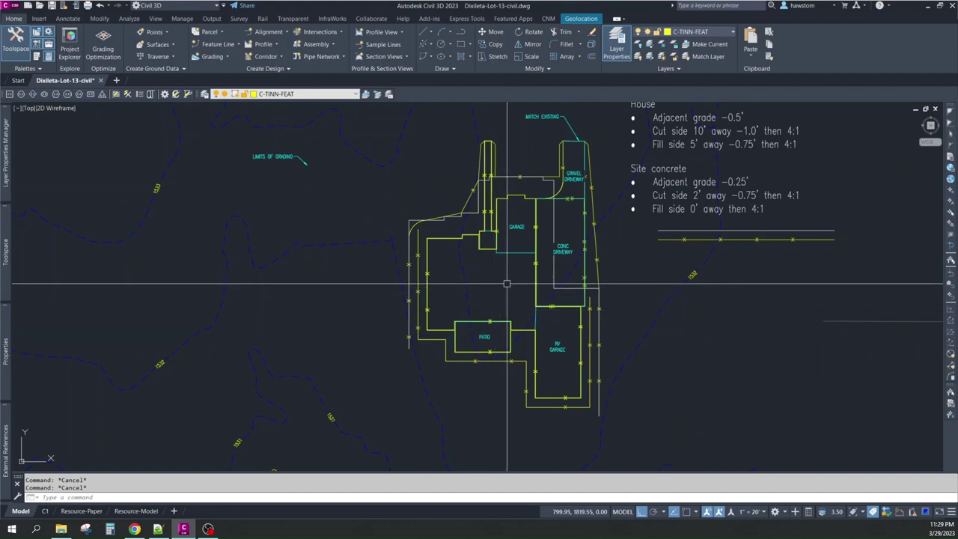
{"action": "scroll", "coordinate": [507, 284], "scroll_direction": "up", "scroll_amount": 5}
{"action": "scroll", "coordinate": [507, 285], "scroll_direction": "down", "scroll_amount": 2}
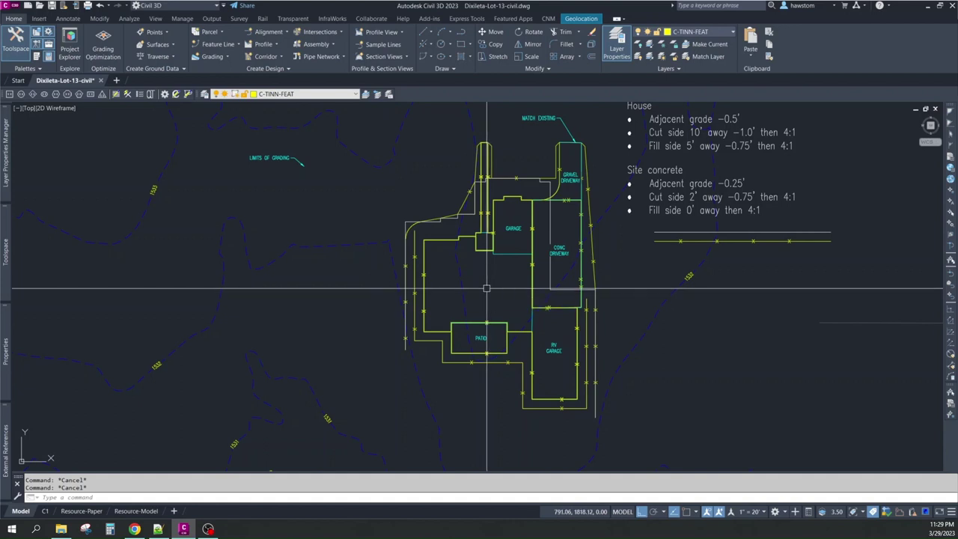
{"action": "scroll", "coordinate": [499, 289], "scroll_direction": "down", "scroll_amount": 2}
{"action": "scroll", "coordinate": [524, 285], "scroll_direction": "up", "scroll_amount": 2}
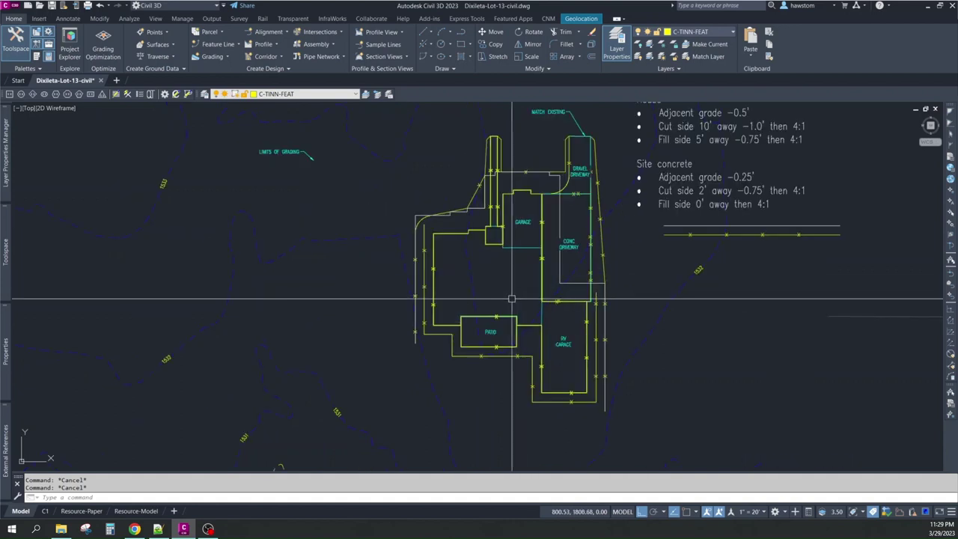
{"action": "scroll", "coordinate": [512, 298], "scroll_direction": "down", "scroll_amount": 3}
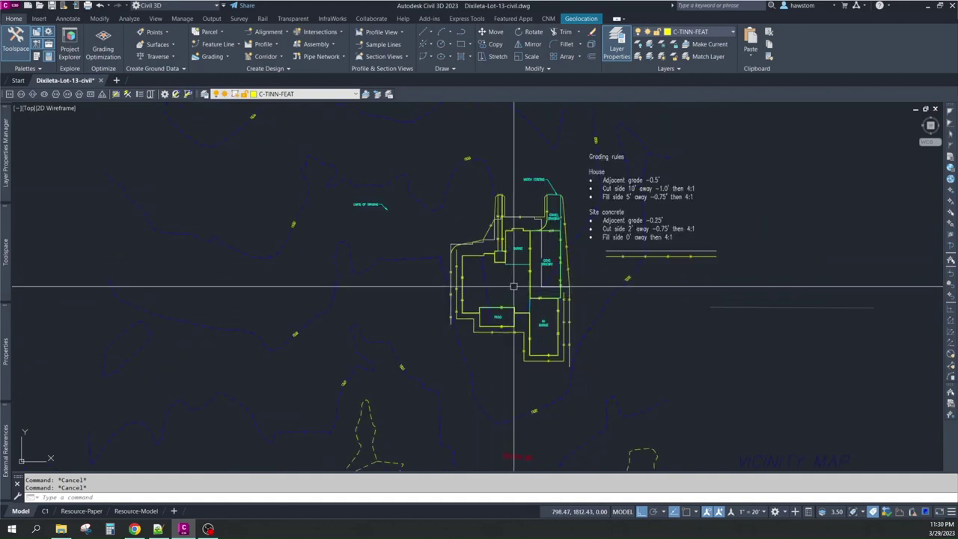
{"action": "scroll", "coordinate": [479, 202], "scroll_direction": "up", "scroll_amount": 2}
{"action": "scroll", "coordinate": [517, 322], "scroll_direction": "down", "scroll_amount": 2}
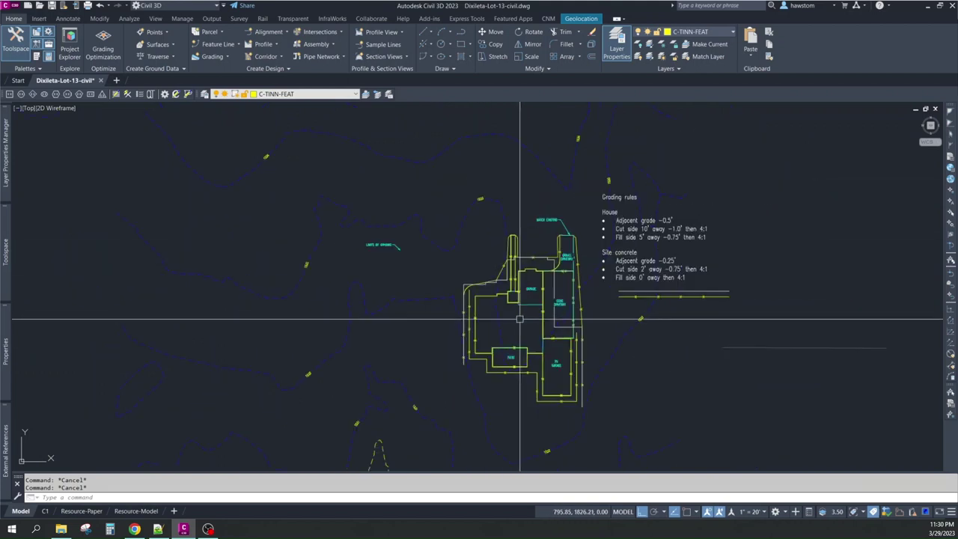
{"action": "scroll", "coordinate": [520, 320], "scroll_direction": "up", "scroll_amount": 2}
{"action": "scroll", "coordinate": [520, 326], "scroll_direction": "down", "scroll_amount": 3}
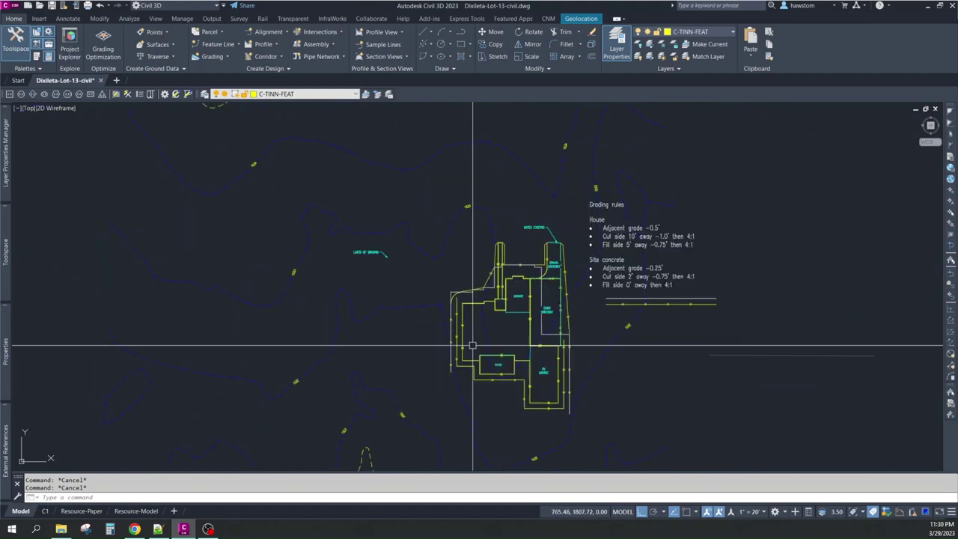
{"action": "scroll", "coordinate": [508, 355], "scroll_direction": "up", "scroll_amount": 3}
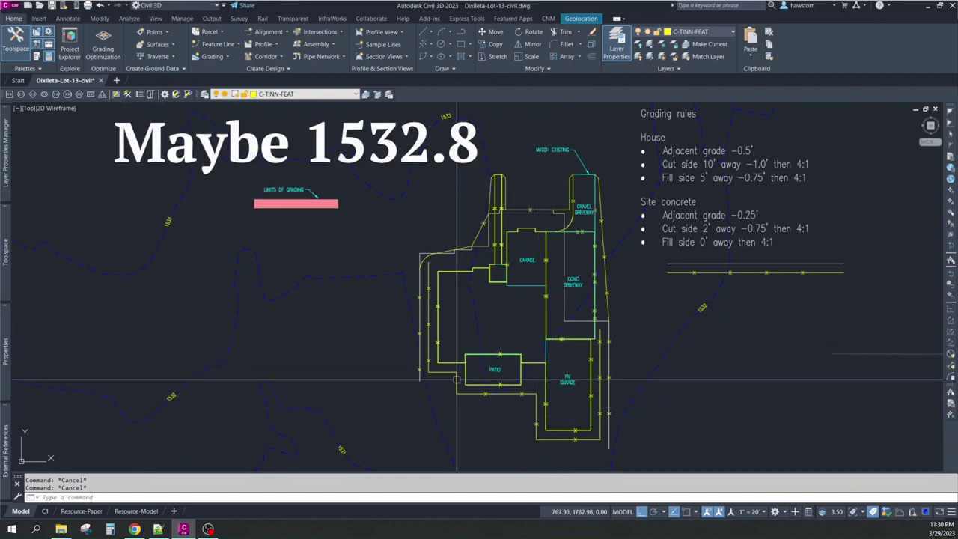
{"action": "scroll", "coordinate": [432, 319], "scroll_direction": "up", "scroll_amount": 2}
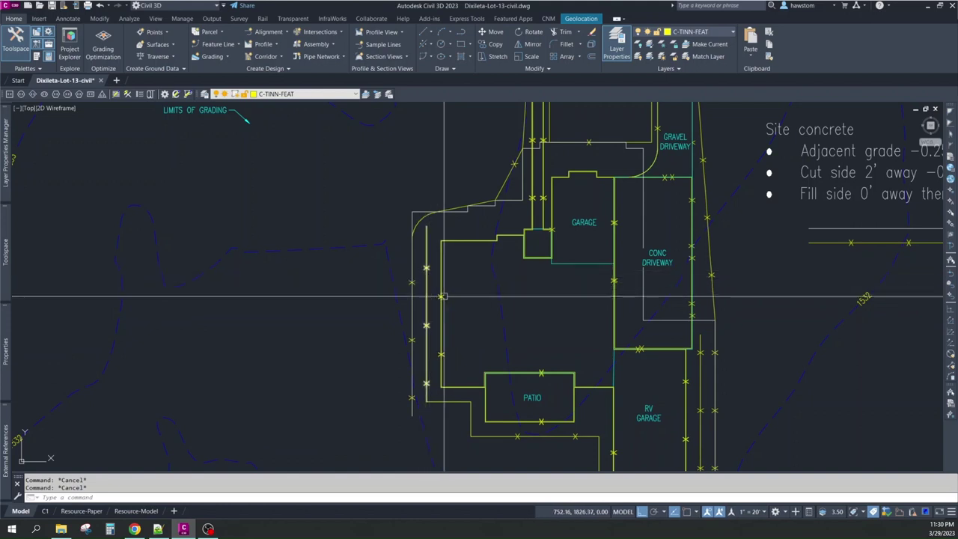
{"action": "scroll", "coordinate": [442, 292], "scroll_direction": "down", "scroll_amount": 2}
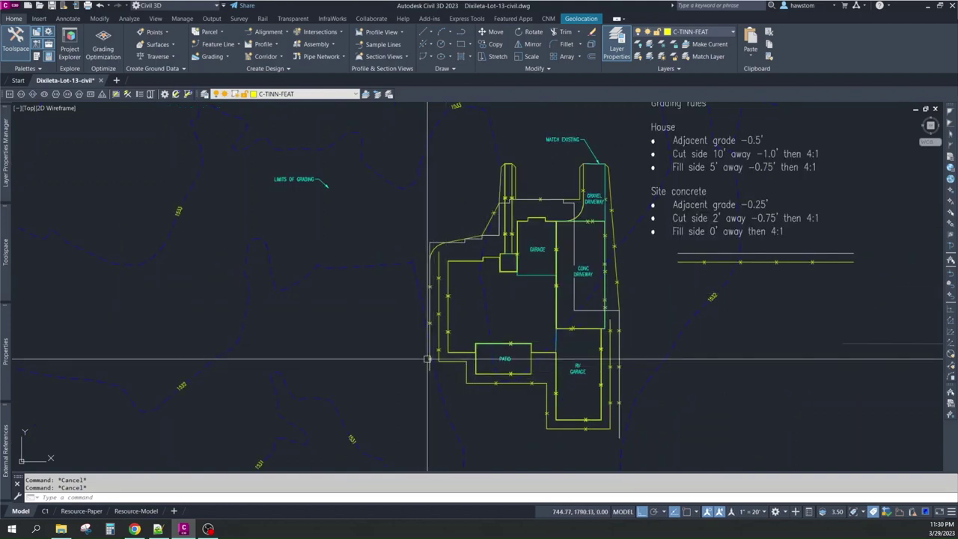
{"action": "scroll", "coordinate": [432, 329], "scroll_direction": "up", "scroll_amount": 2}
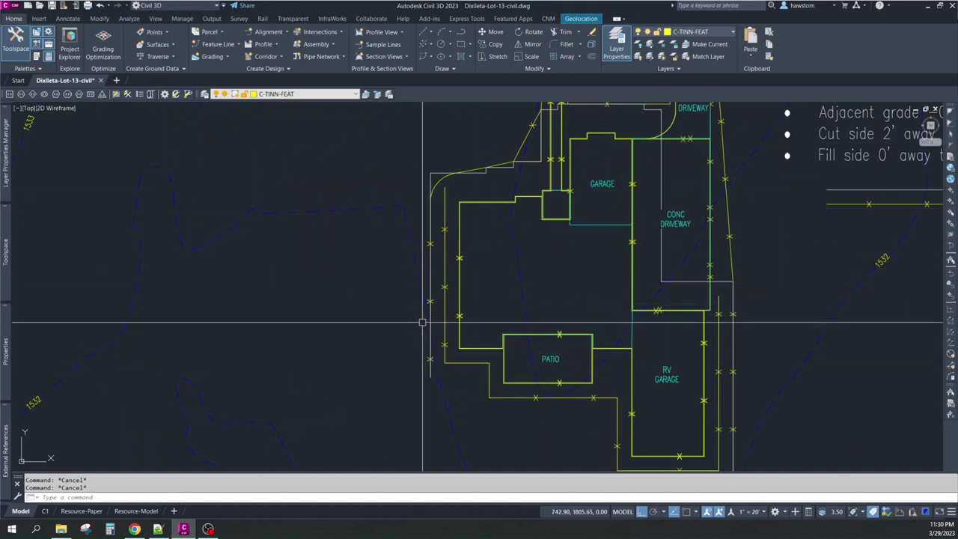
{"action": "scroll", "coordinate": [428, 354], "scroll_direction": "up", "scroll_amount": 2}
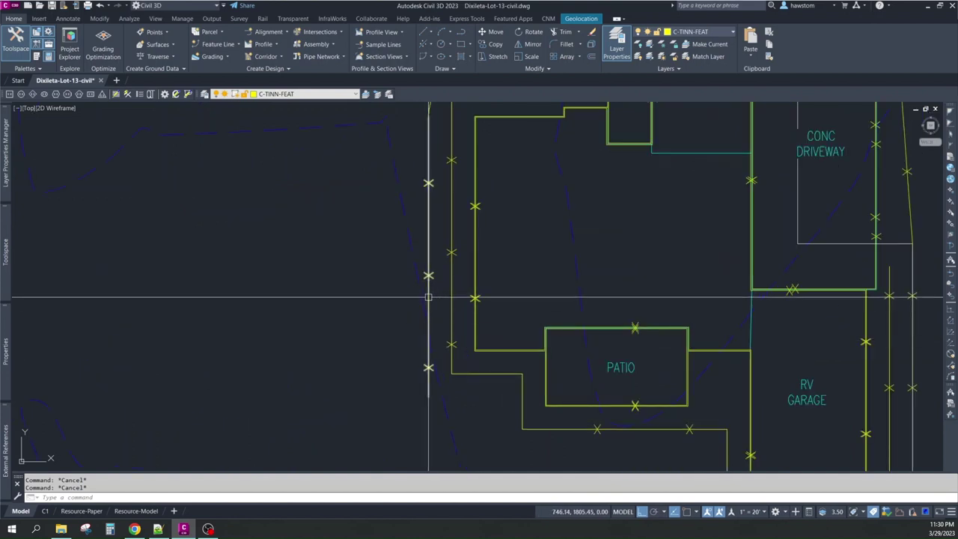
{"action": "scroll", "coordinate": [428, 293], "scroll_direction": "down", "scroll_amount": 3}
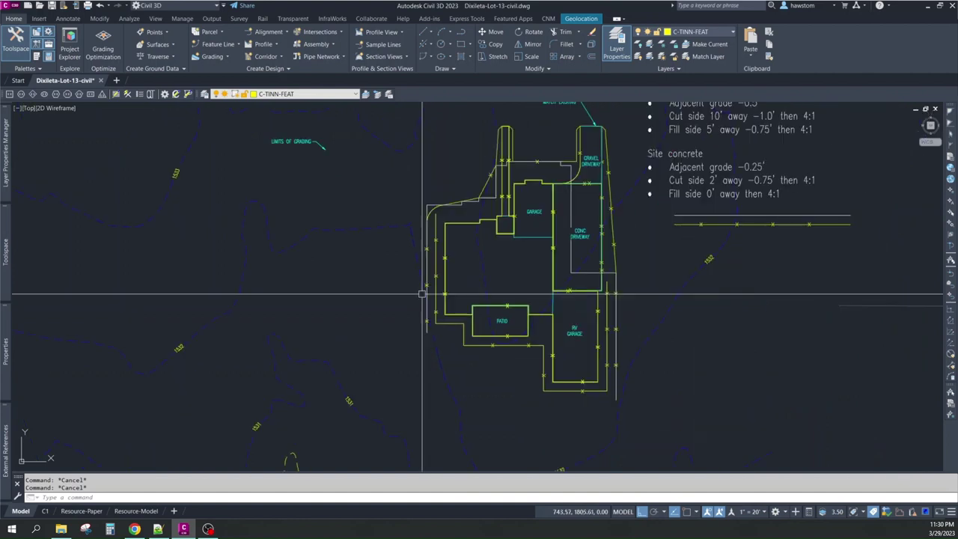
{"action": "scroll", "coordinate": [614, 355], "scroll_direction": "up", "scroll_amount": 2}
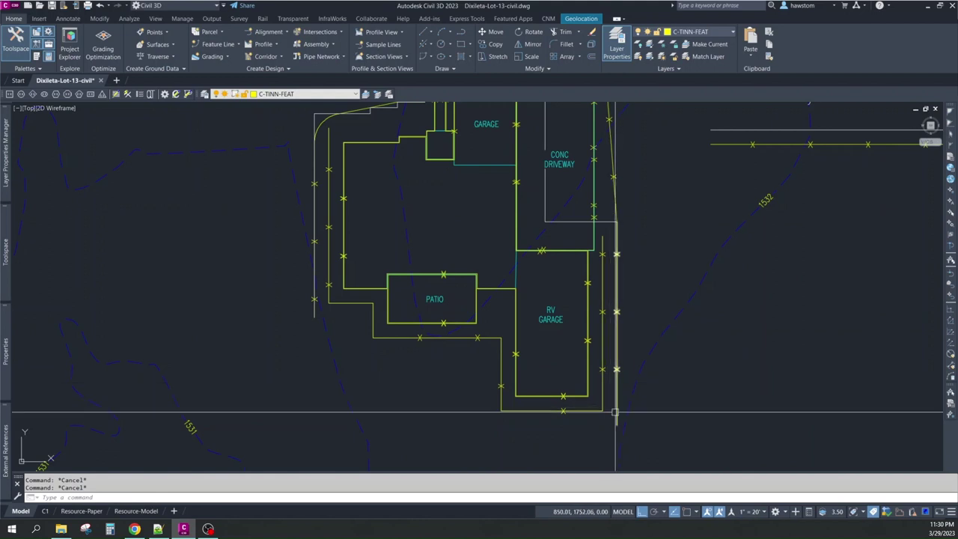
- Shorten the house's outer west offset line by stretching its south end north to a nearest point along the line
{"action": "scroll", "coordinate": [308, 241], "scroll_direction": "up", "scroll_amount": 4}
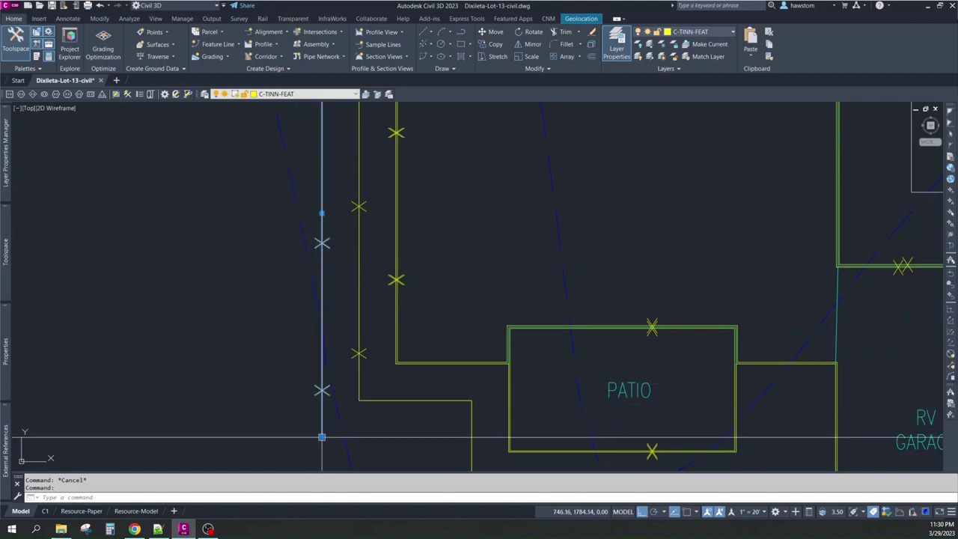
{"action": "left_click", "coordinate": [321, 436]}
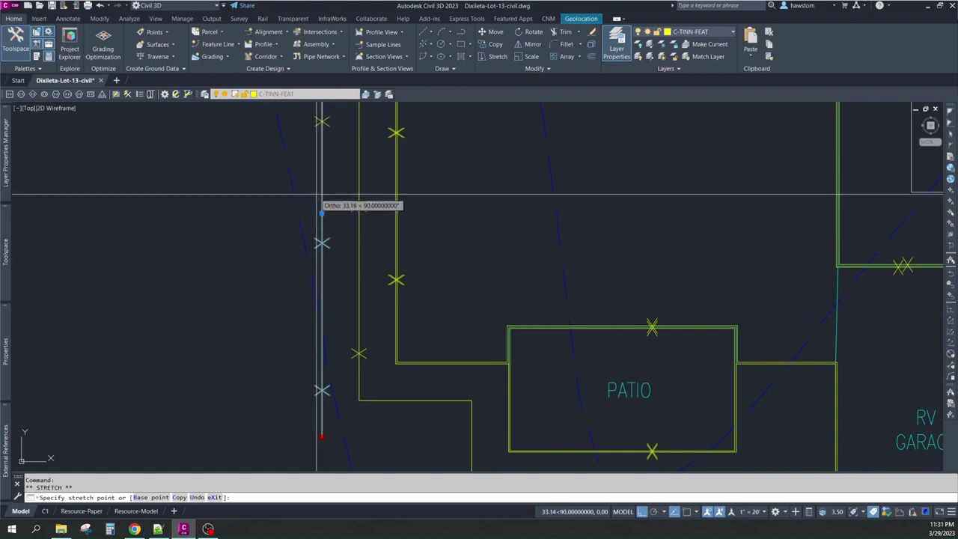
{"action": "type", "text": "near"}
{"action": "key", "text": "Return"}
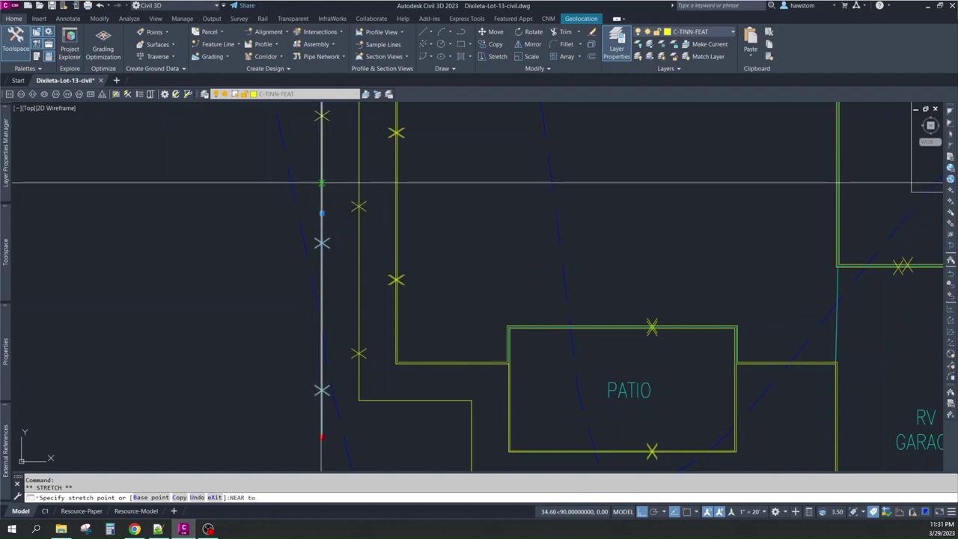
{"action": "scroll", "coordinate": [351, 240], "scroll_direction": "down", "scroll_amount": 3}
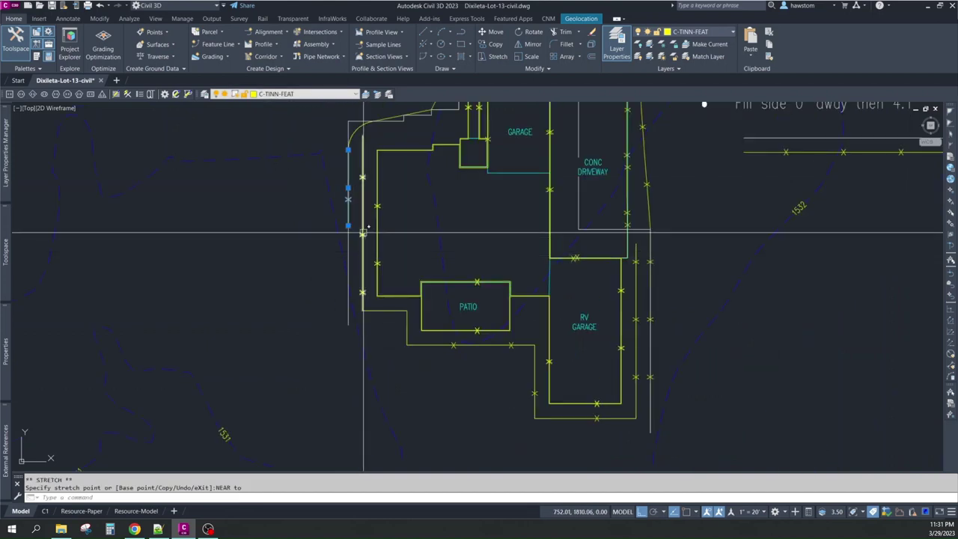
- Stretch the north end of the house's inner west offset line to the south endpoint of the shortened outer west offset line
{"action": "left_click", "coordinate": [361, 136]}
{"action": "scroll", "coordinate": [348, 224], "scroll_direction": "up", "scroll_amount": 6}
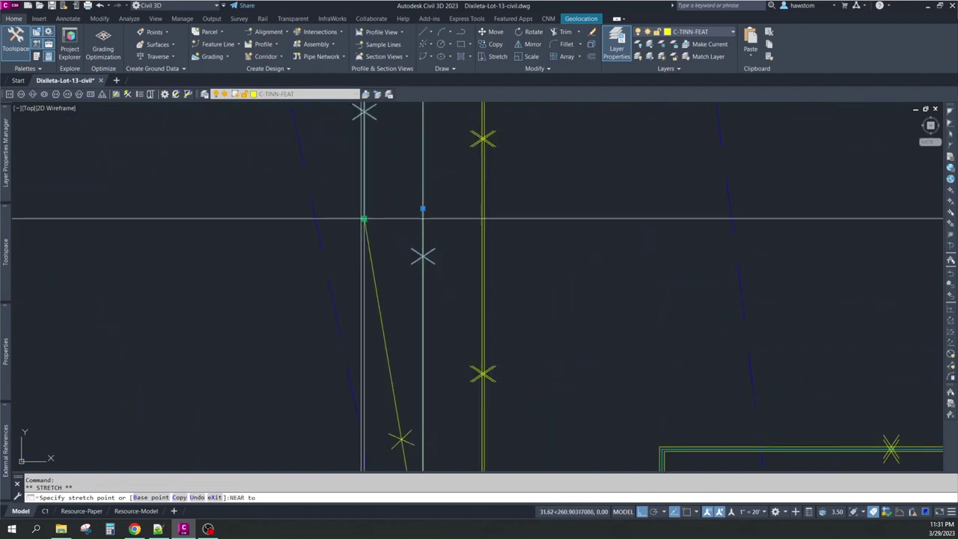
{"action": "type", "text": "endp"}
{"action": "key", "text": "Return"}
{"action": "type", "text": "endp"}
{"action": "key", "text": "Return"}
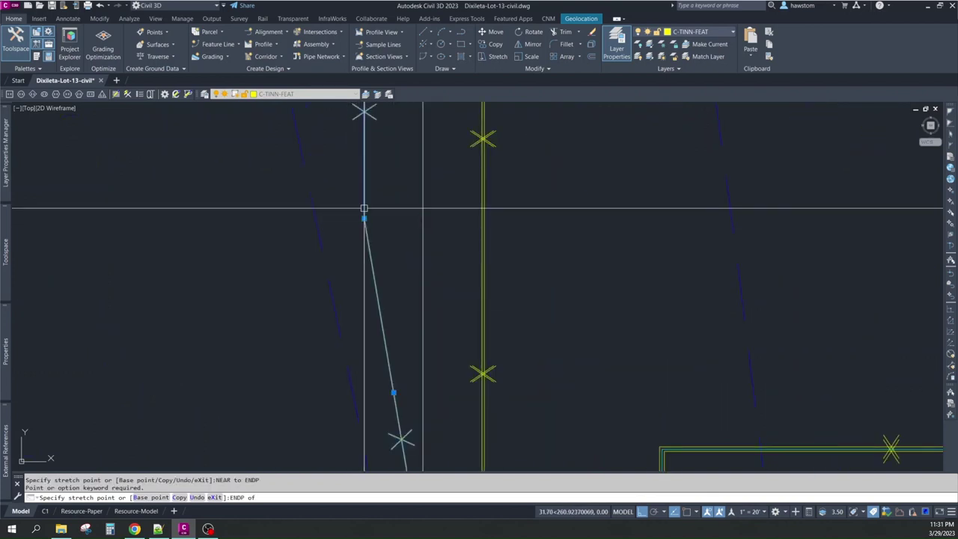
{"action": "scroll", "coordinate": [367, 225], "scroll_direction": "down", "scroll_amount": 8}
{"action": "key", "text": "Escape"}
{"action": "key", "text": "Escape"}
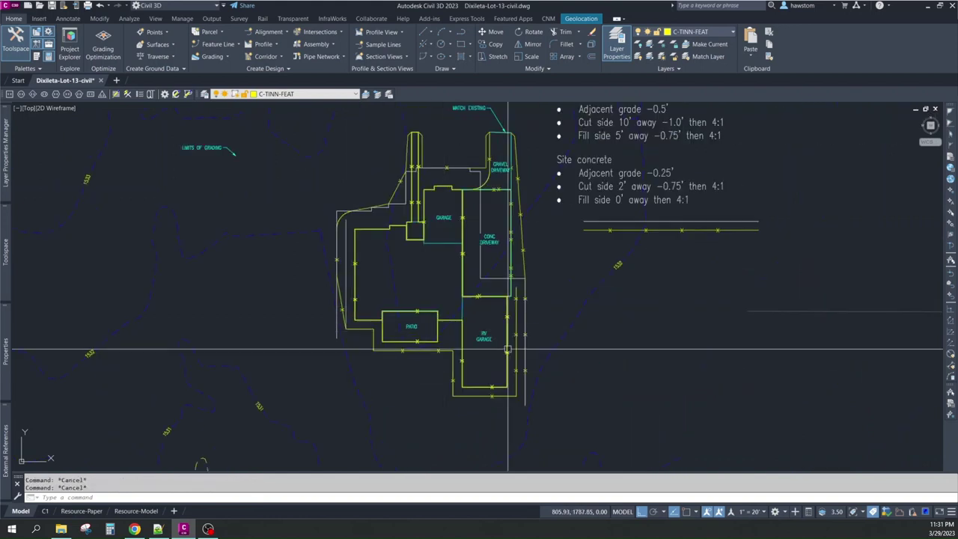
- Shorten the outer offset line east of the RV garage by stretching its south end north to a nearest point along the line
{"action": "scroll", "coordinate": [509, 348], "scroll_direction": "up", "scroll_amount": 5}
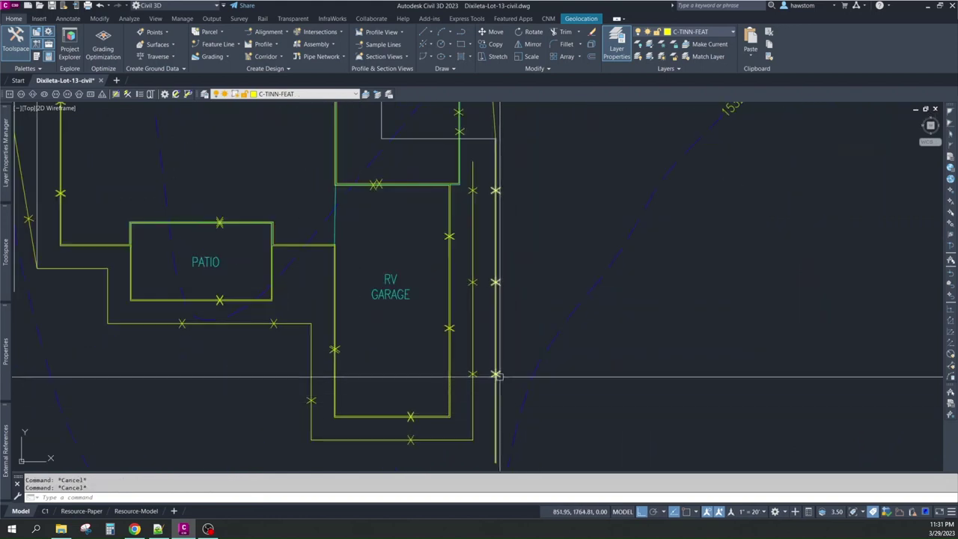
{"action": "left_click", "coordinate": [496, 464]}
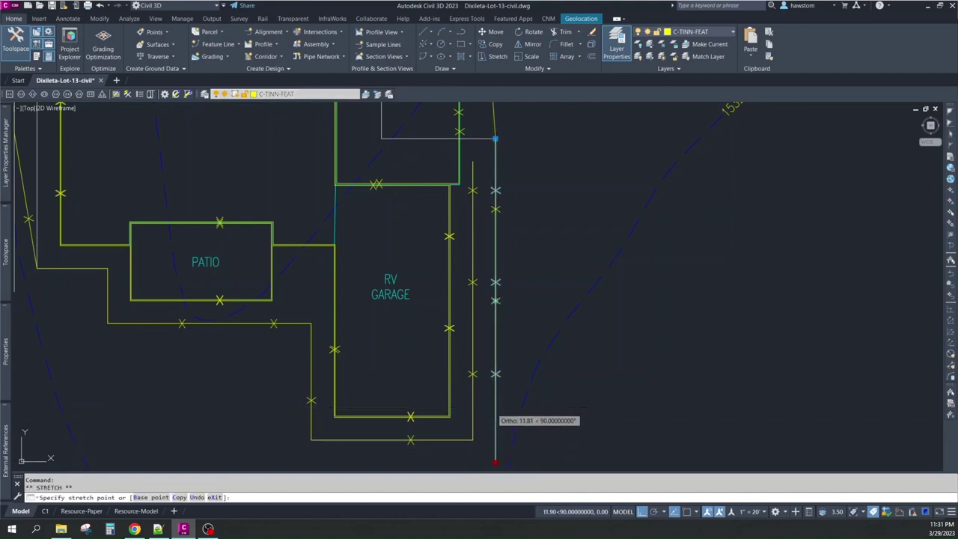
{"action": "left_click", "coordinate": [495, 409]}
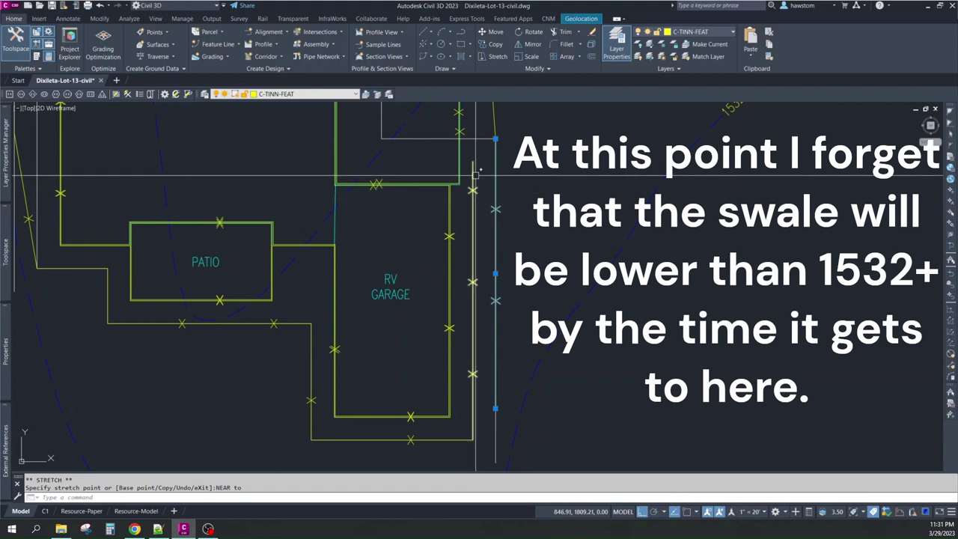
- Stretch the north end of the RV garage's inner east offset line to the south endpoint of the shortened outer east offset line
{"action": "left_click", "coordinate": [472, 161]}
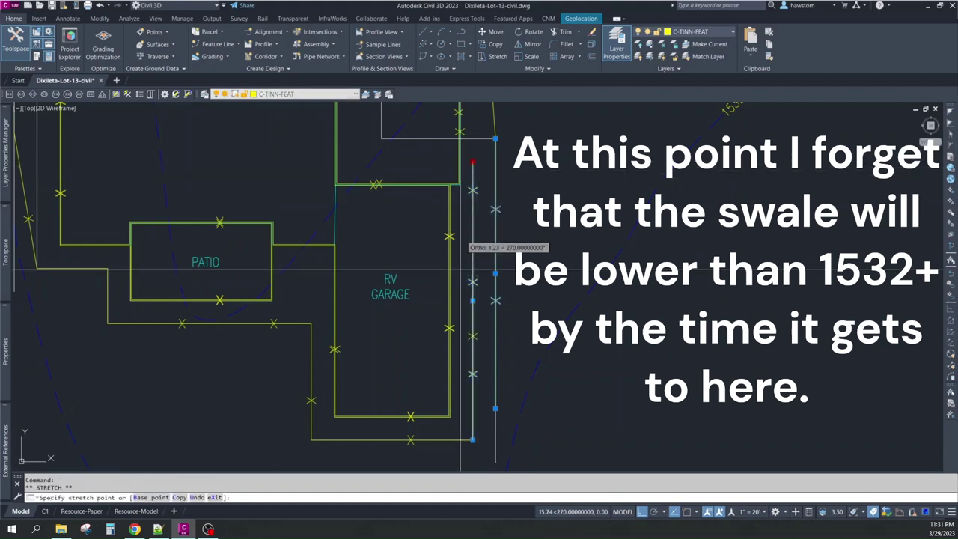
{"action": "type", "text": "endp"}
{"action": "key", "text": "space"}
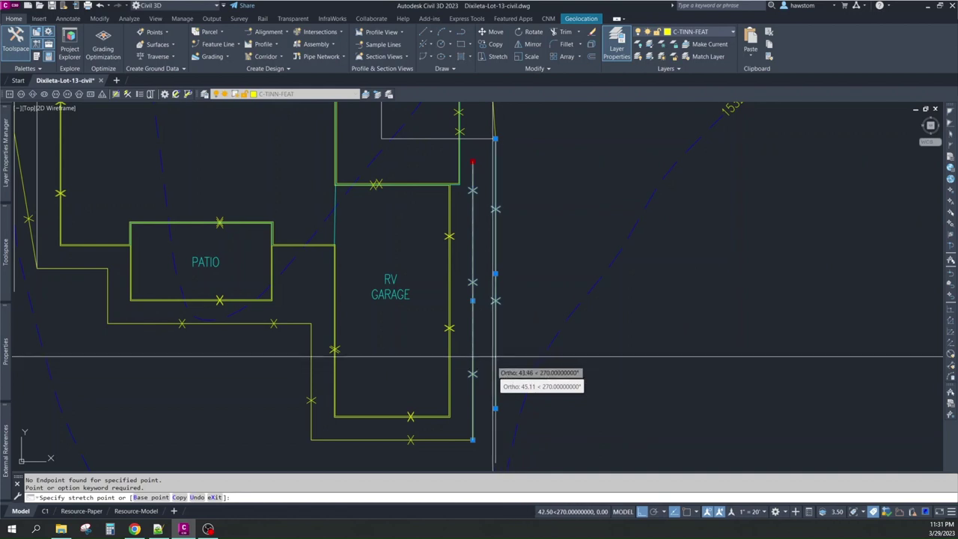
{"action": "type", "text": "endp"}
{"action": "key", "text": "space"}
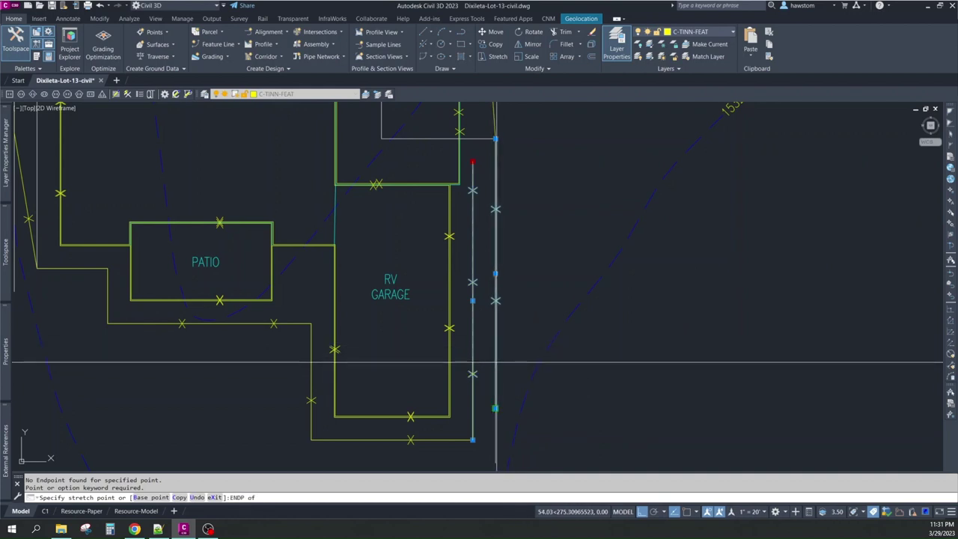
{"action": "key", "text": "Escape"}
{"action": "key", "text": "Escape"}
{"action": "key", "text": "Escape"}
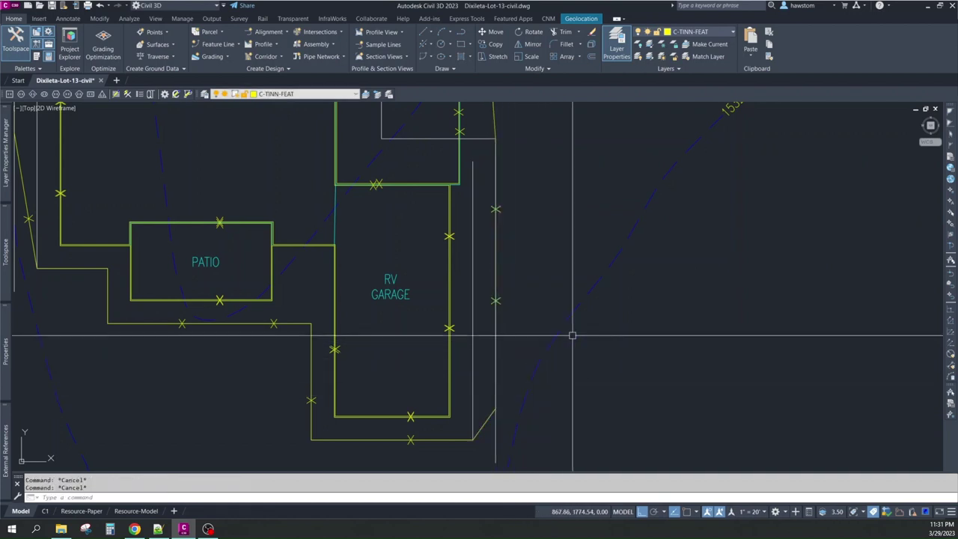
- Review the connected offset boundary around the house, patio and RV garage against the existing contours and the grading rules
{"action": "scroll", "coordinate": [589, 325], "scroll_direction": "down", "scroll_amount": 4}
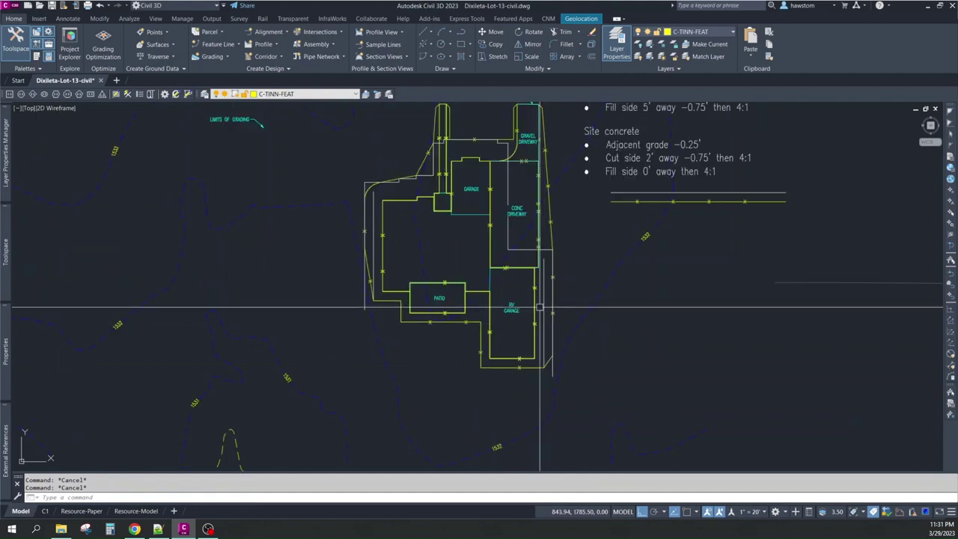
{"action": "scroll", "coordinate": [350, 244], "scroll_direction": "up", "scroll_amount": 2}
{"action": "scroll", "coordinate": [350, 244], "scroll_direction": "up", "scroll_amount": 2}
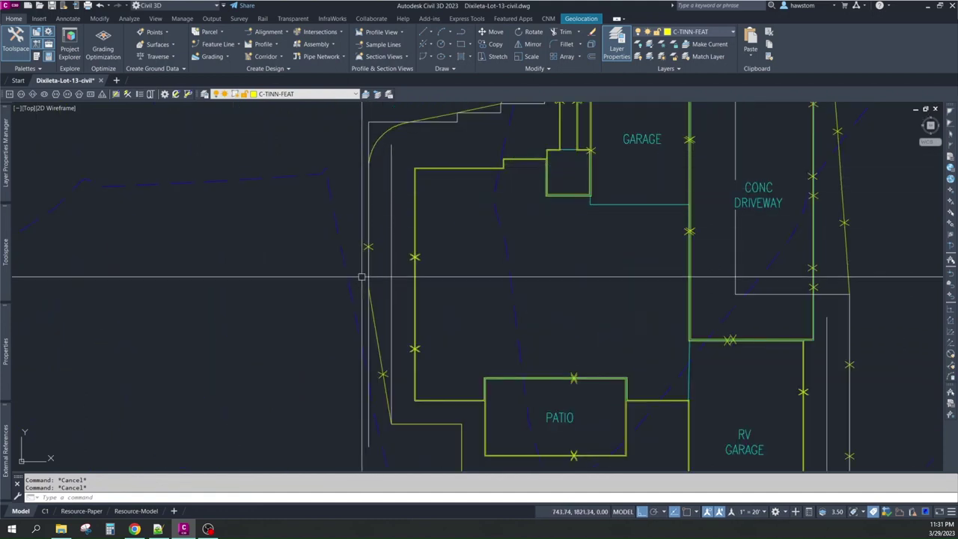
{"action": "scroll", "coordinate": [328, 348], "scroll_direction": "down", "scroll_amount": 2}
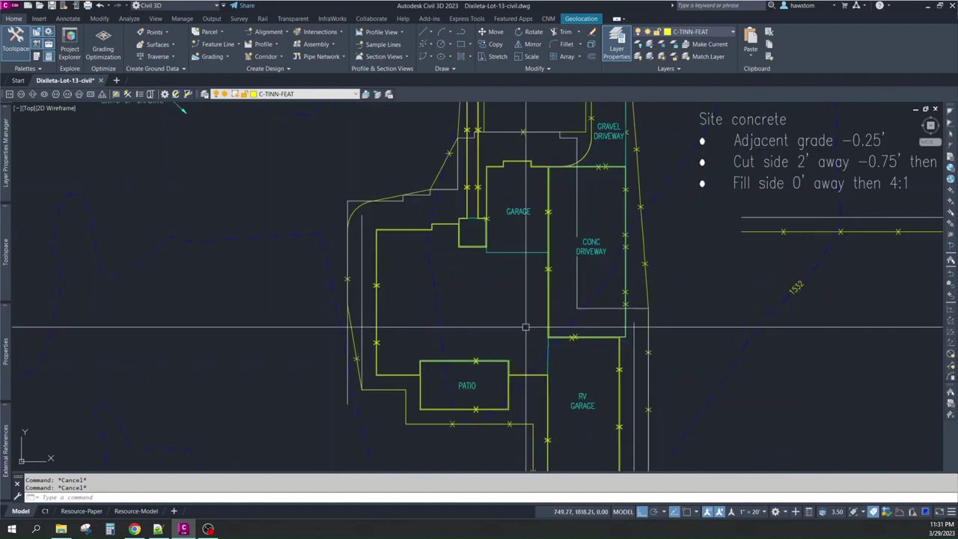
{"action": "scroll", "coordinate": [636, 419], "scroll_direction": "down", "scroll_amount": 2}
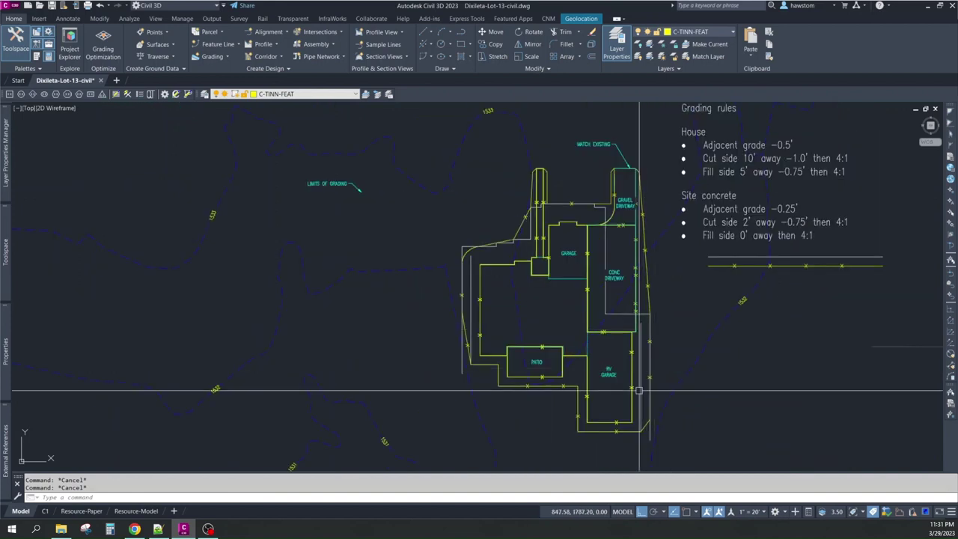
{"action": "scroll", "coordinate": [642, 423], "scroll_direction": "up", "scroll_amount": 2}
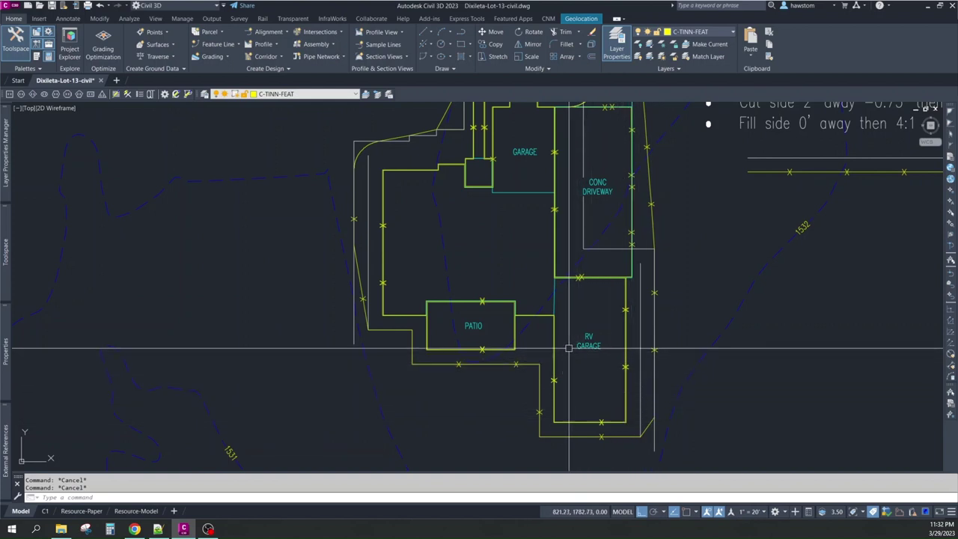
{"action": "scroll", "coordinate": [466, 338], "scroll_direction": "down", "scroll_amount": 2}
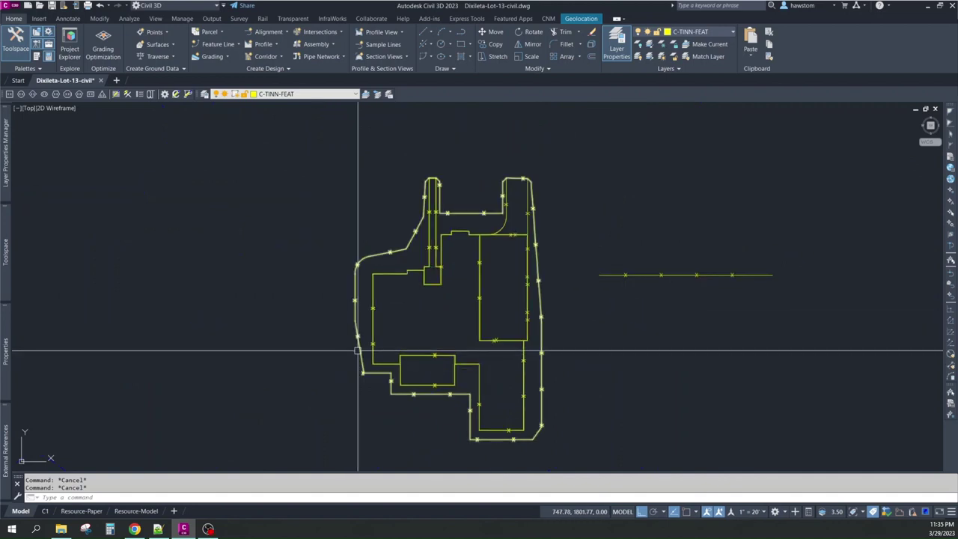
- Check the continuity of the joined perimeter line and the feature lines of the house, patio, garages and driveway inside it
{"action": "left_click", "coordinate": [354, 342]}
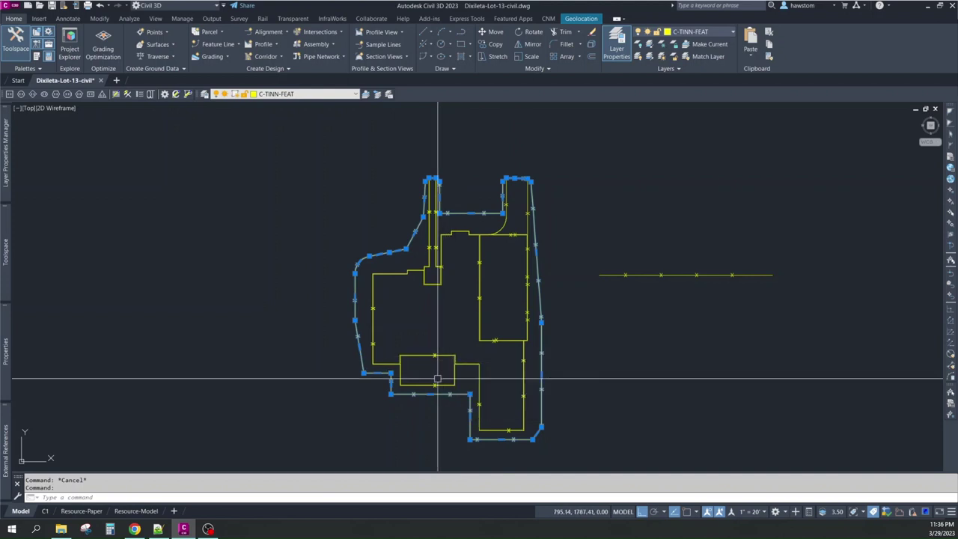
{"action": "key", "text": "Escape"}
{"action": "middle_click_drag", "start_coordinate": [468, 348], "coordinate": [402, 349]}
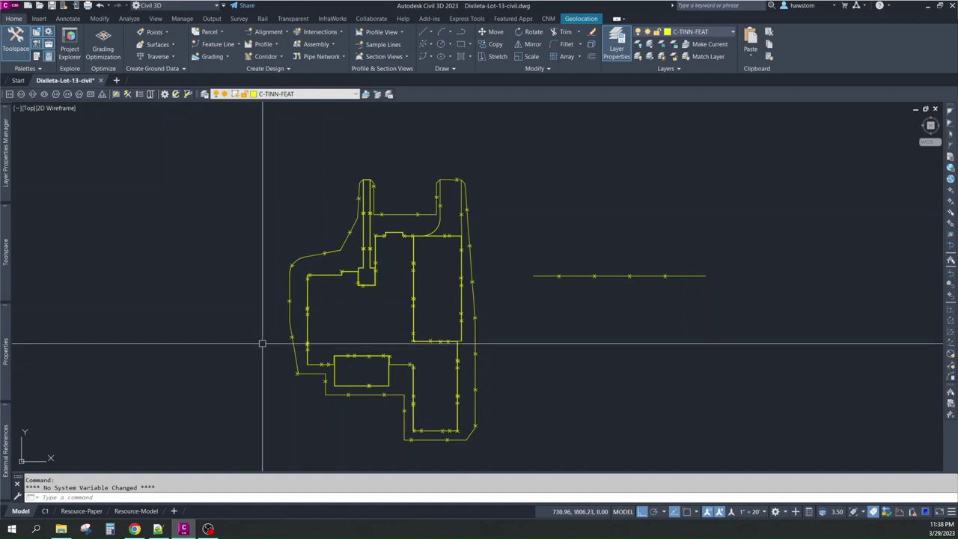
{"action": "scroll", "coordinate": [353, 306], "scroll_direction": "up", "scroll_amount": 2}
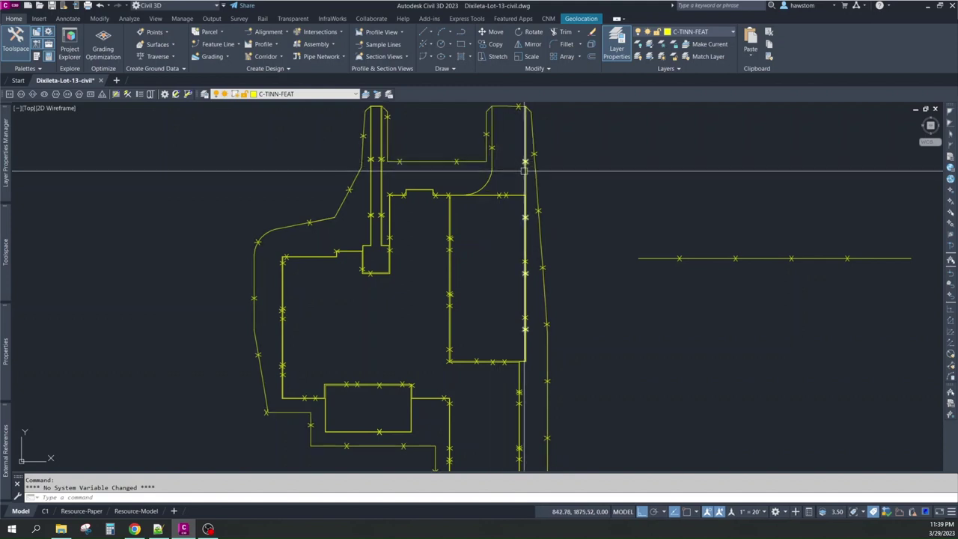
{"action": "key", "text": "Escape"}
{"action": "key", "text": "Escape"}
{"action": "middle_click_drag", "start_coordinate": [513, 176], "coordinate": [667, 169]}
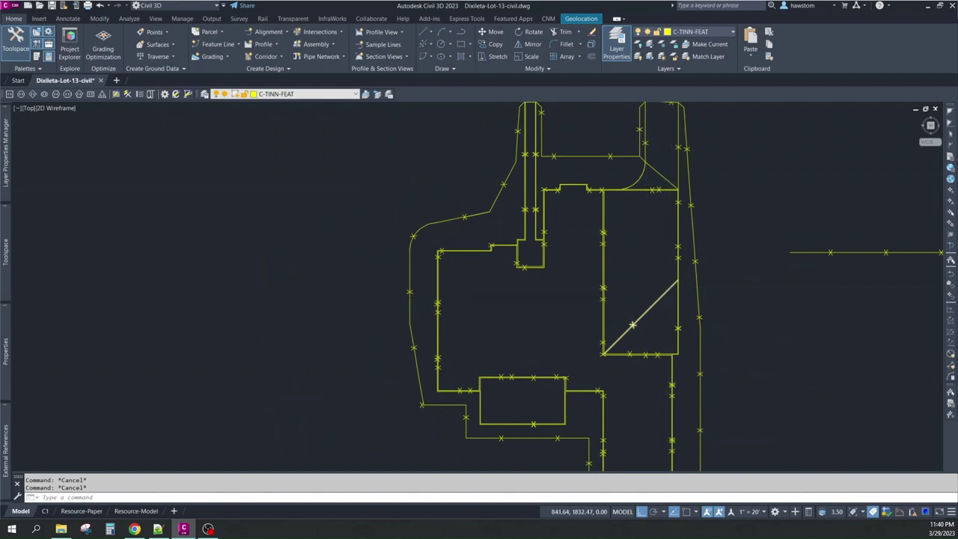
- Examine the diagonal lines in the concrete and gravel driveways and how their endpoints meet the adjoining edges and the perimeter
{"action": "scroll", "coordinate": [677, 277], "scroll_direction": "up", "scroll_amount": 7}
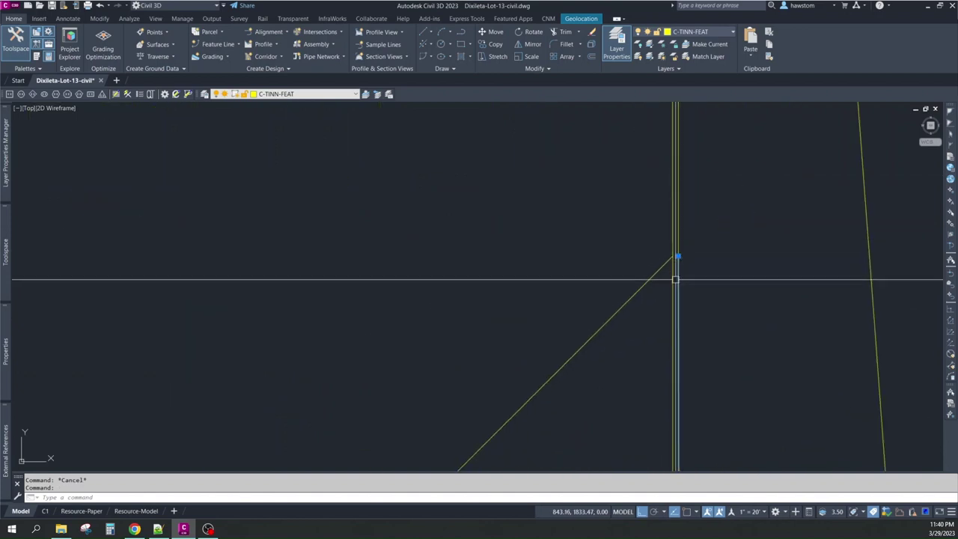
{"action": "scroll", "coordinate": [682, 373], "scroll_direction": "down", "scroll_amount": 3}
{"action": "scroll", "coordinate": [682, 373], "scroll_direction": "up", "scroll_amount": 6}
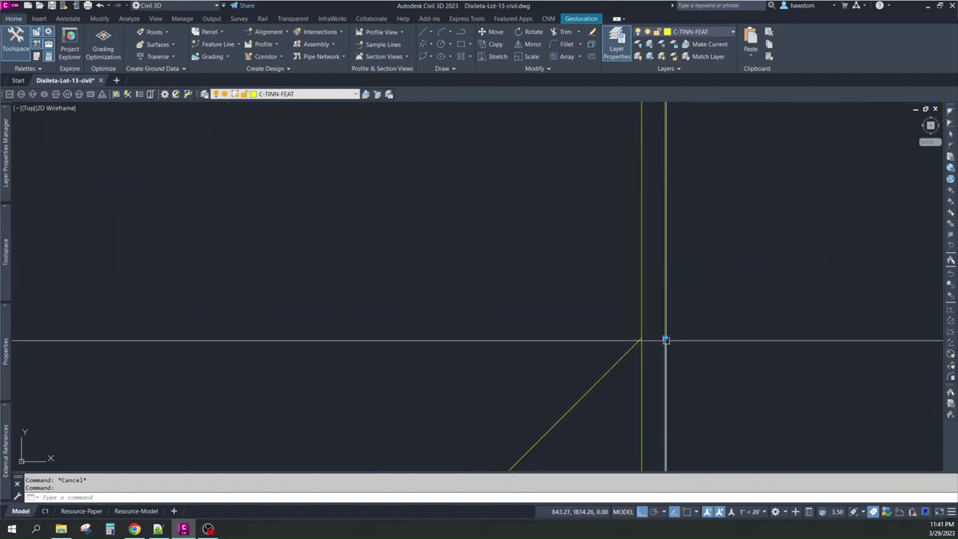
{"action": "left_click", "coordinate": [664, 333]}
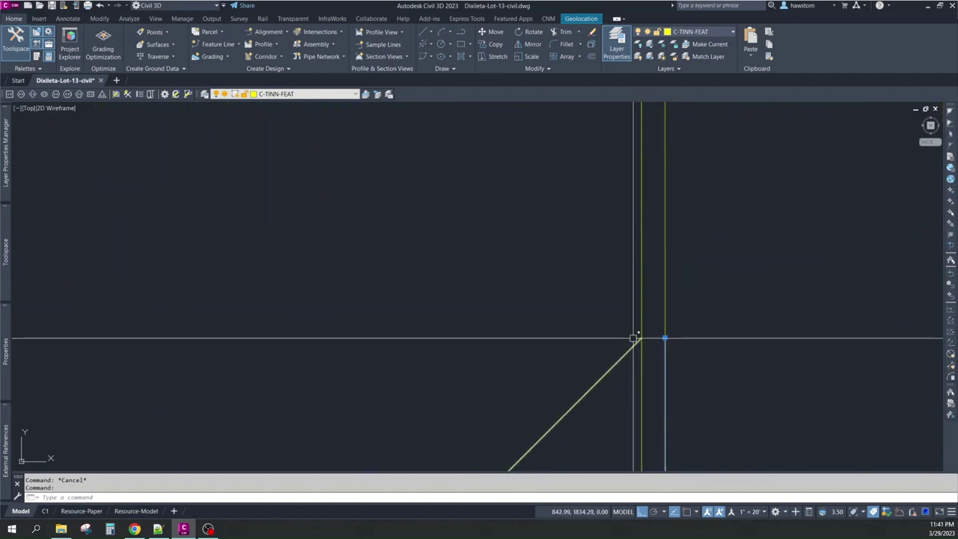
{"action": "scroll", "coordinate": [699, 351], "scroll_direction": "down", "scroll_amount": 4}
{"action": "scroll", "coordinate": [700, 330], "scroll_direction": "down", "scroll_amount": 3}
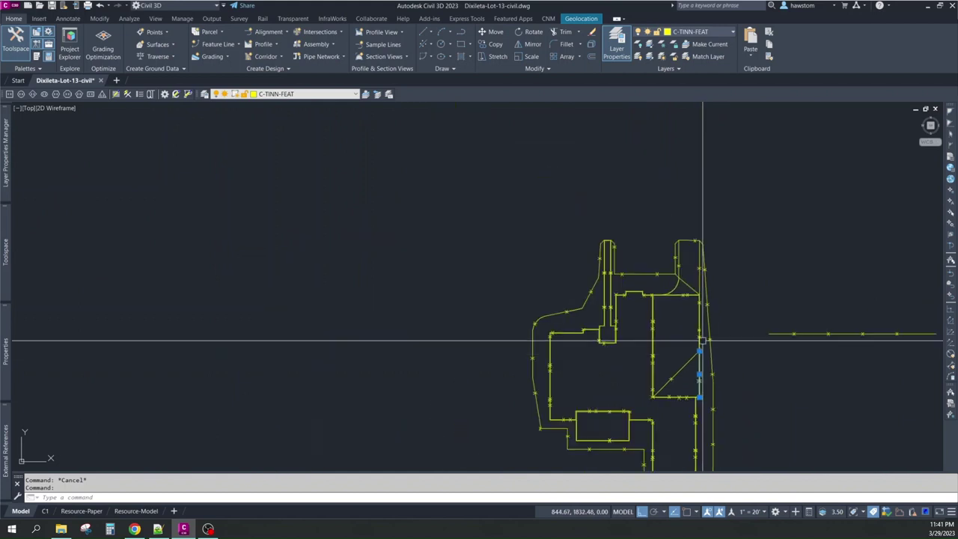
{"action": "scroll", "coordinate": [704, 307], "scroll_direction": "up", "scroll_amount": 6}
{"action": "scroll", "coordinate": [653, 314], "scroll_direction": "down", "scroll_amount": 2}
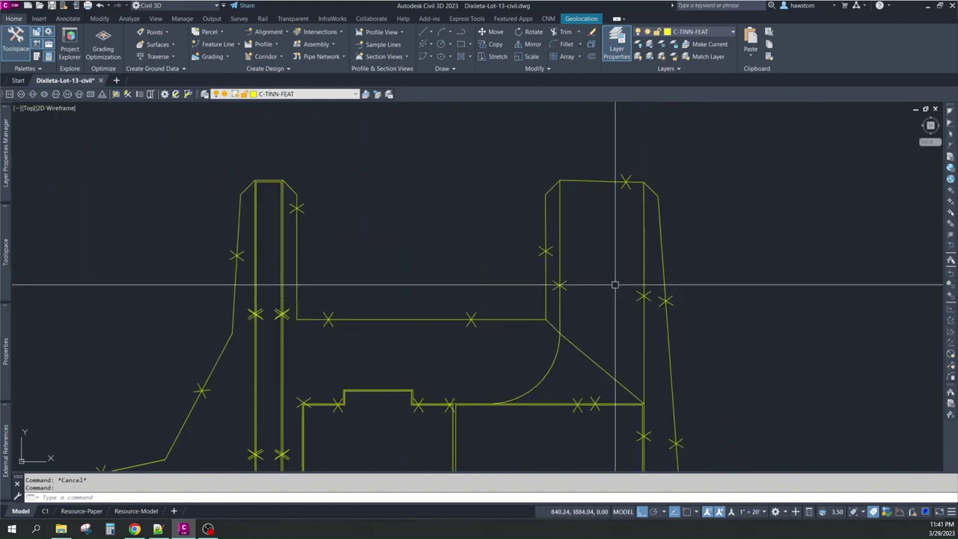
{"action": "scroll", "coordinate": [616, 282], "scroll_direction": "up", "scroll_amount": 4}
{"action": "scroll", "coordinate": [581, 357], "scroll_direction": "down", "scroll_amount": 2}
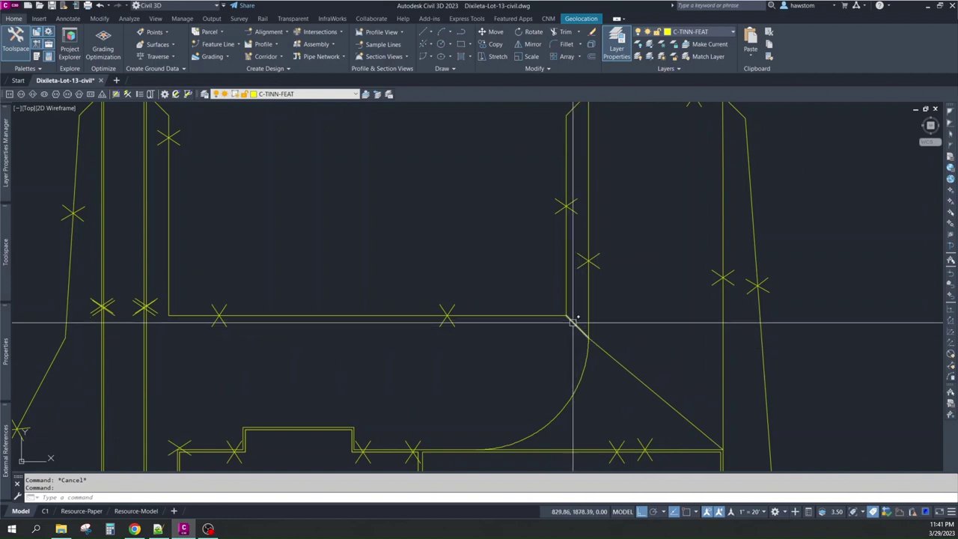
{"action": "scroll", "coordinate": [573, 318], "scroll_direction": "down", "scroll_amount": 8}
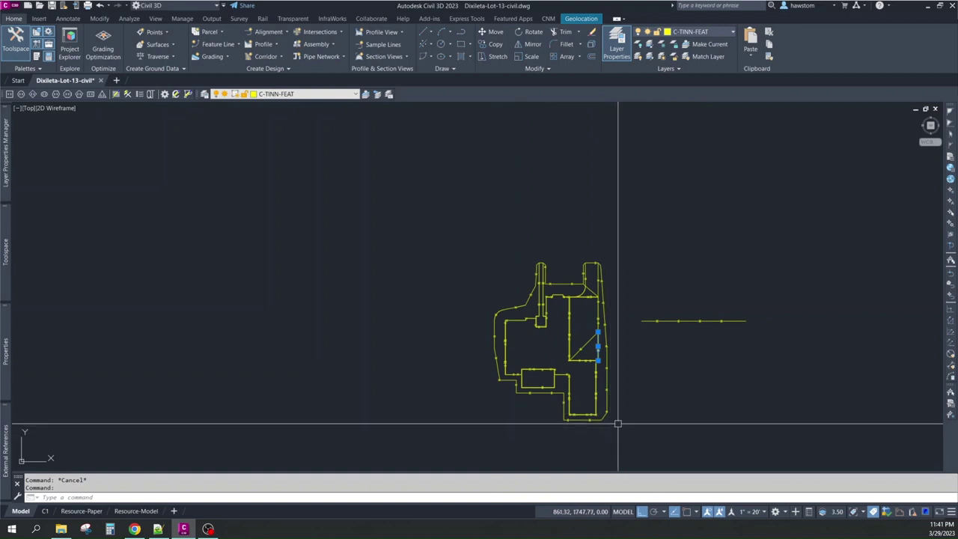
{"action": "scroll", "coordinate": [616, 424], "scroll_direction": "up", "scroll_amount": 2}
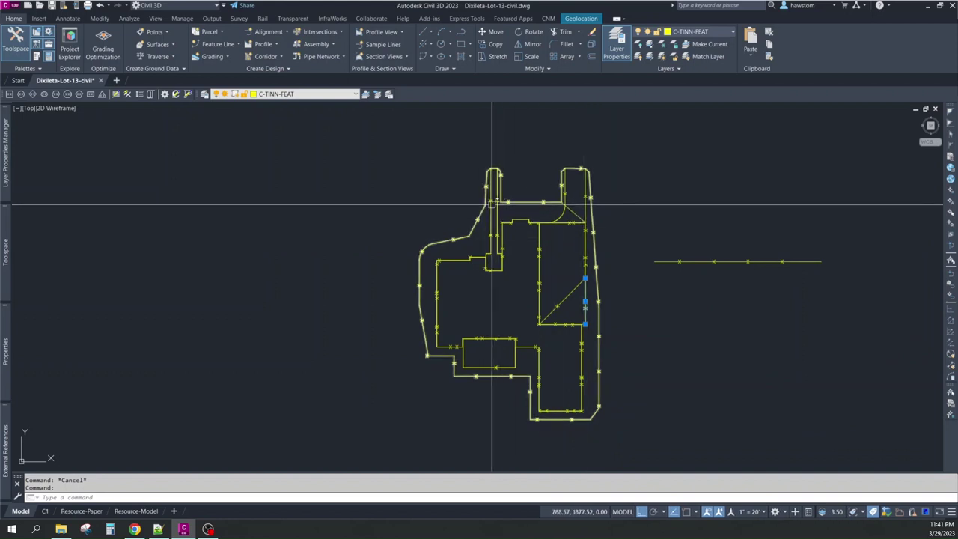
- Examine the connecting lines between the perimeter line and both edges of the walkway north of the house
{"action": "scroll", "coordinate": [462, 203], "scroll_direction": "up", "scroll_amount": 5}
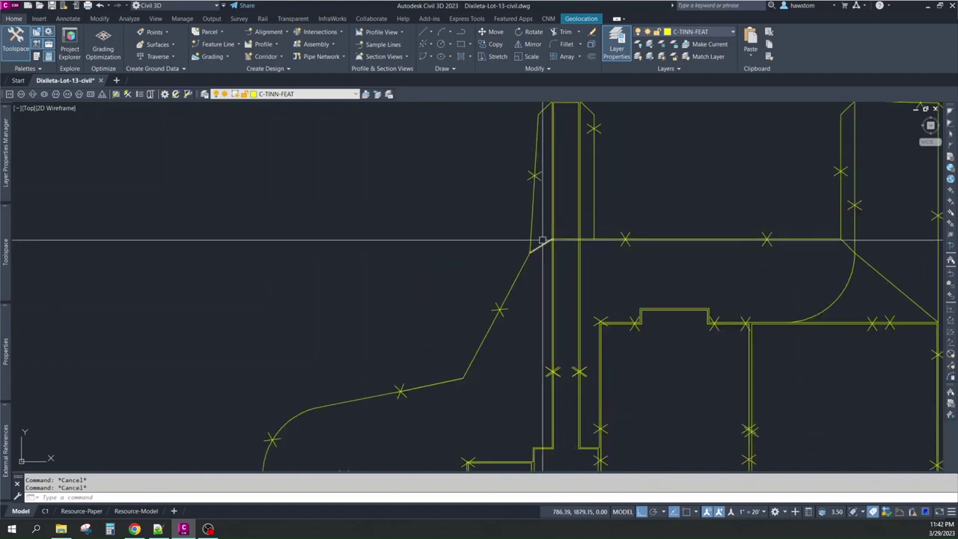
{"action": "scroll", "coordinate": [542, 241], "scroll_direction": "up", "scroll_amount": 2}
{"action": "scroll", "coordinate": [578, 258], "scroll_direction": "down", "scroll_amount": 2}
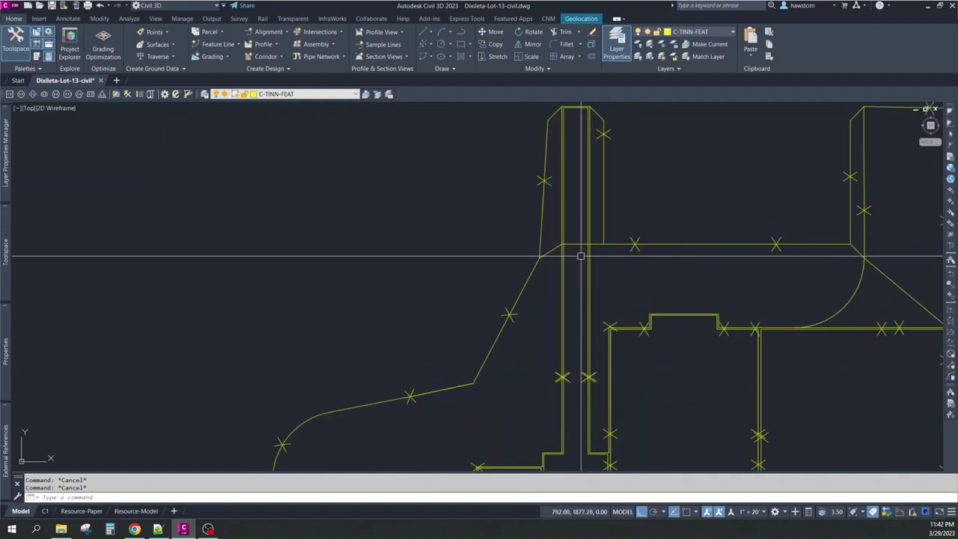
{"action": "scroll", "coordinate": [573, 238], "scroll_direction": "down", "scroll_amount": 2}
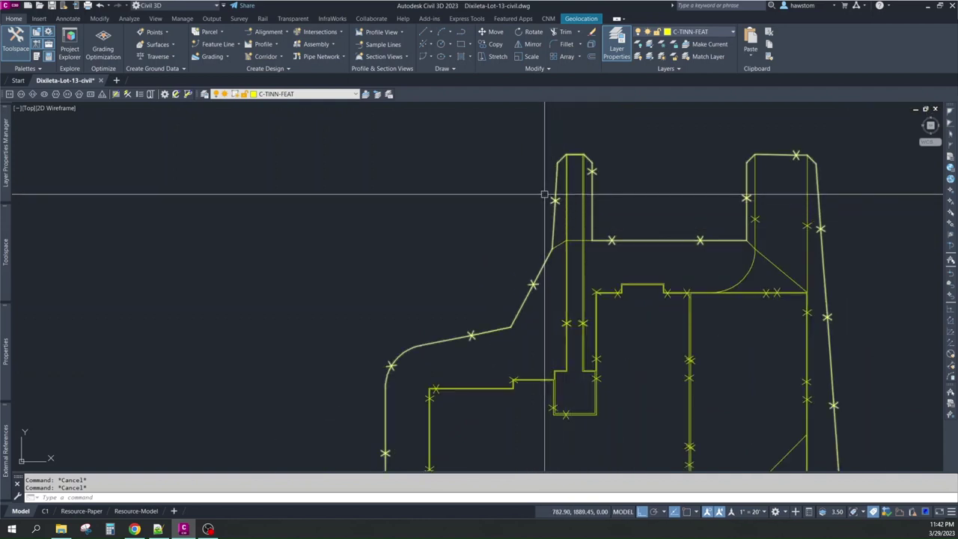
{"action": "scroll", "coordinate": [545, 196], "scroll_direction": "down", "scroll_amount": 2}
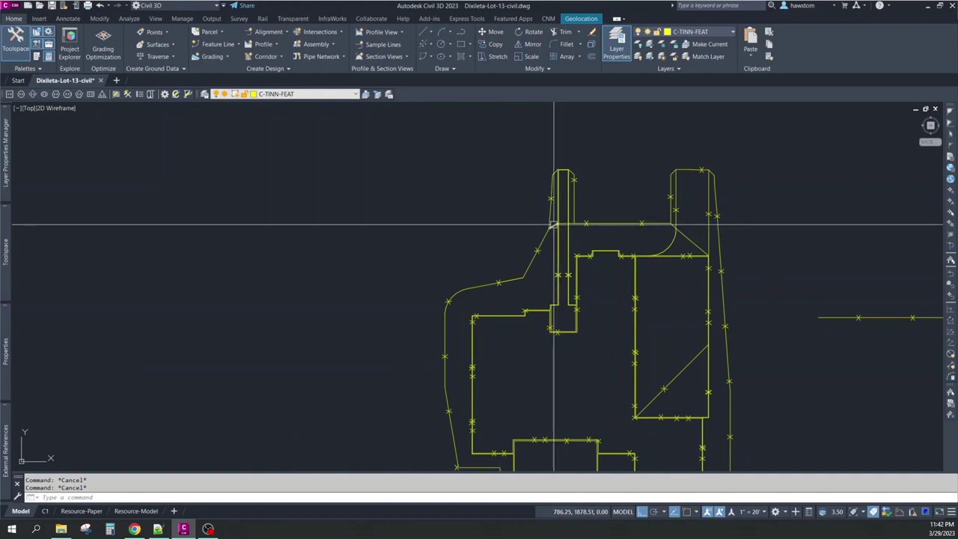
- Convert all linework of the house, patio, walkway, garages, driveway and perimeter to feature lines in site FG, on the current layer at elevation 0.00'
{"action": "scroll", "coordinate": [553, 224], "scroll_direction": "down", "scroll_amount": 2}
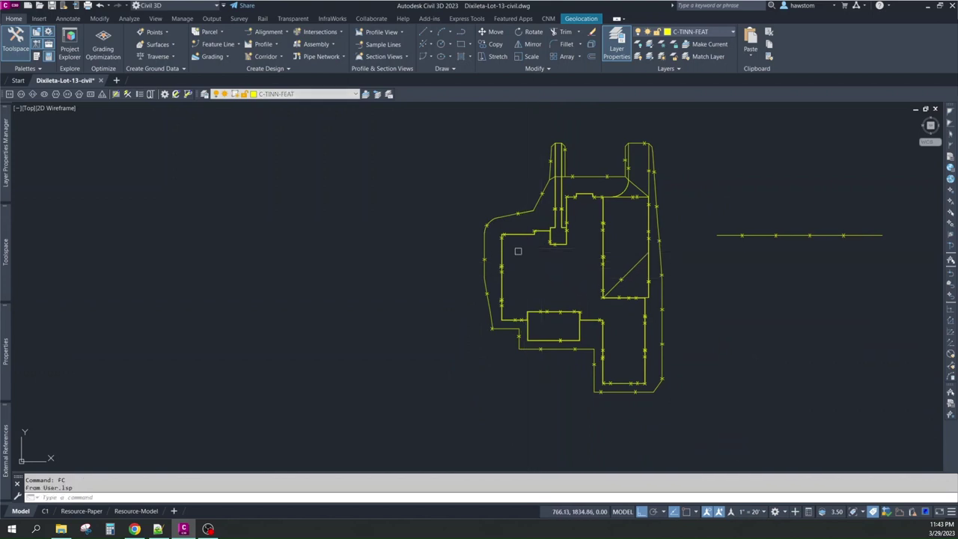
{"action": "left_click", "coordinate": [427, 118]}
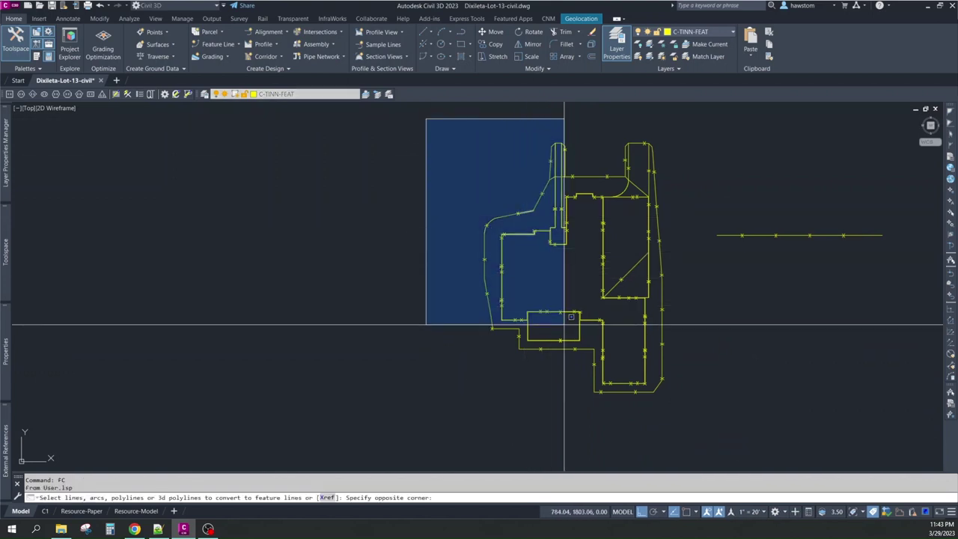
{"action": "left_click", "coordinate": [684, 417]}
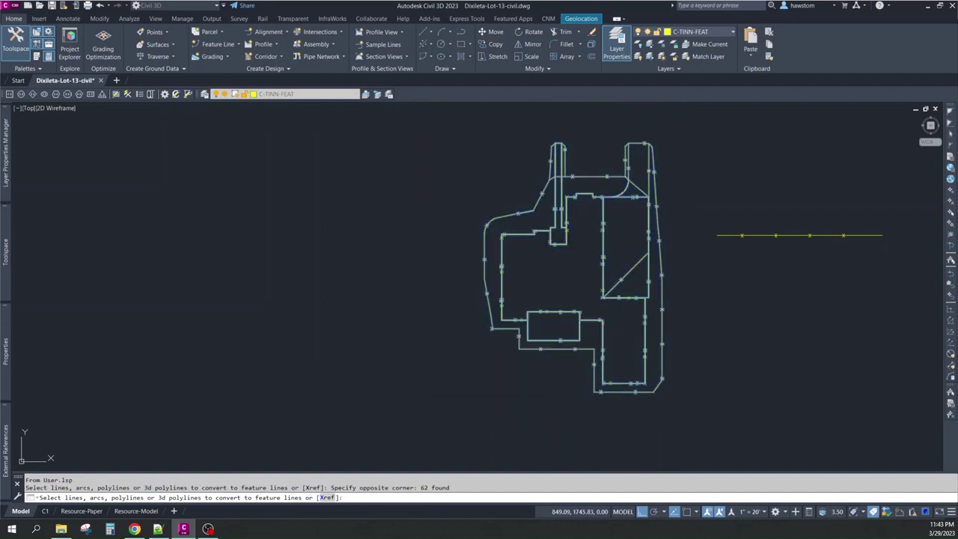
{"action": "key", "text": "Return"}
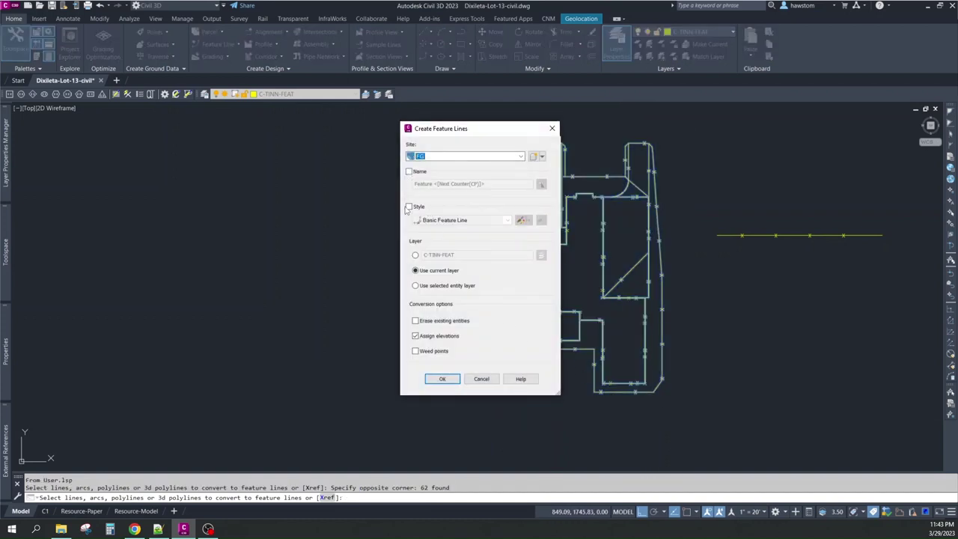
{"action": "left_click", "coordinate": [442, 380]}
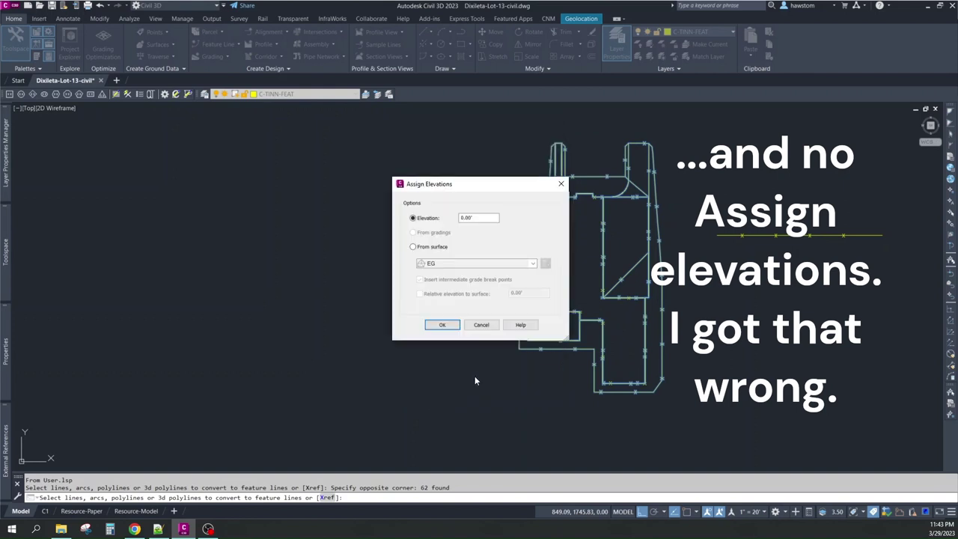
{"action": "left_click", "coordinate": [445, 326]}
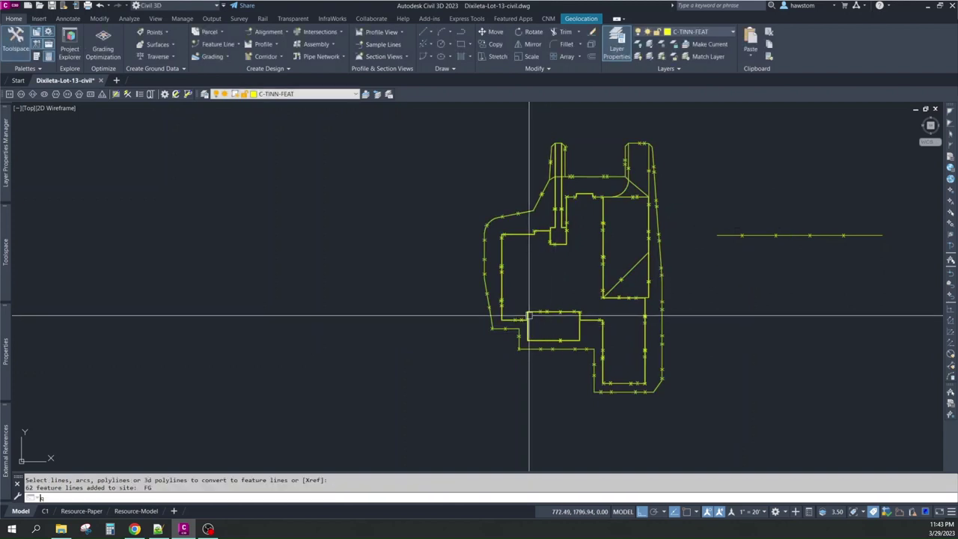
- Set the patio's north corners to elevation -0.33, with 0% grade along level edges and -1% grade down the patio's side
{"action": "key", "text": "Return"}
{"action": "scroll", "coordinate": [502, 322], "scroll_direction": "up", "scroll_amount": 6}
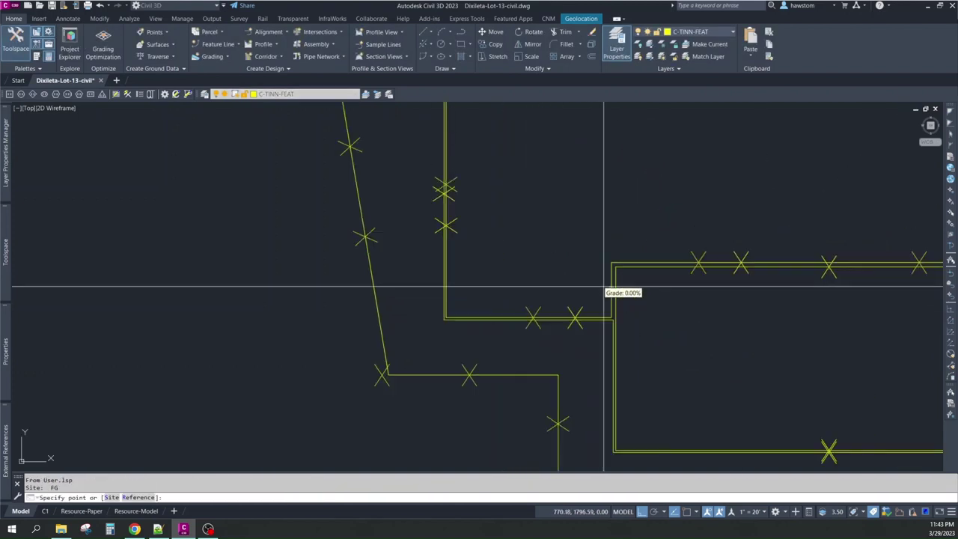
{"action": "left_click", "coordinate": [614, 267]}
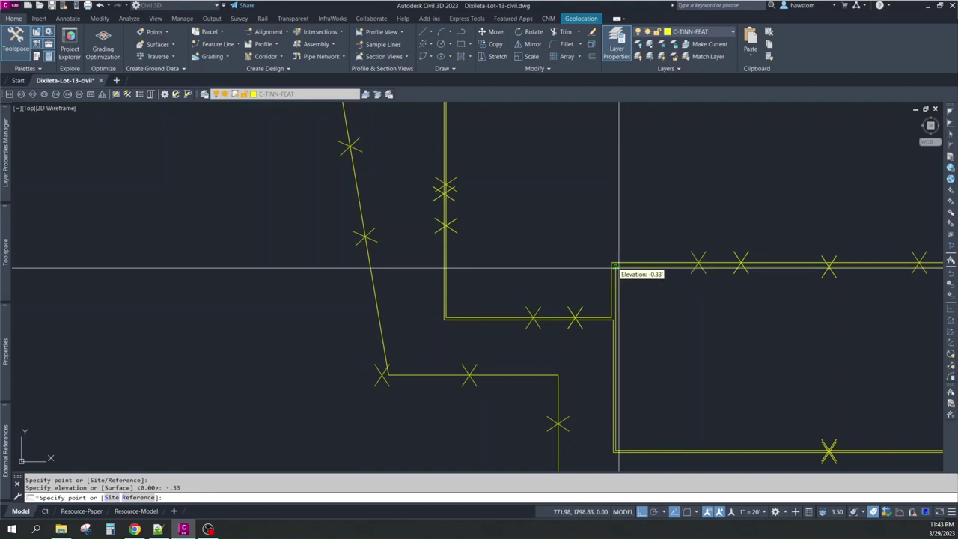
{"action": "scroll", "coordinate": [616, 271], "scroll_direction": "down", "scroll_amount": 2}
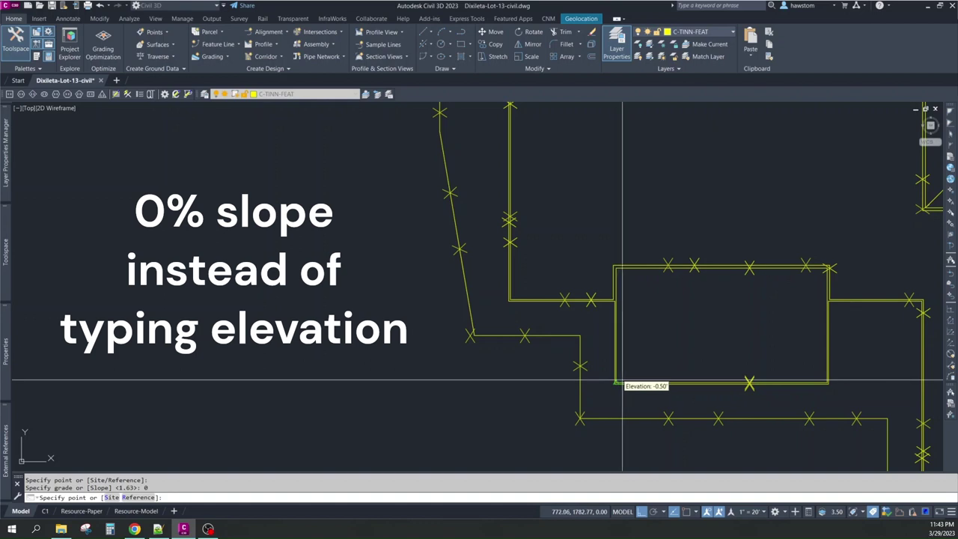
{"action": "left_click", "coordinate": [827, 268]}
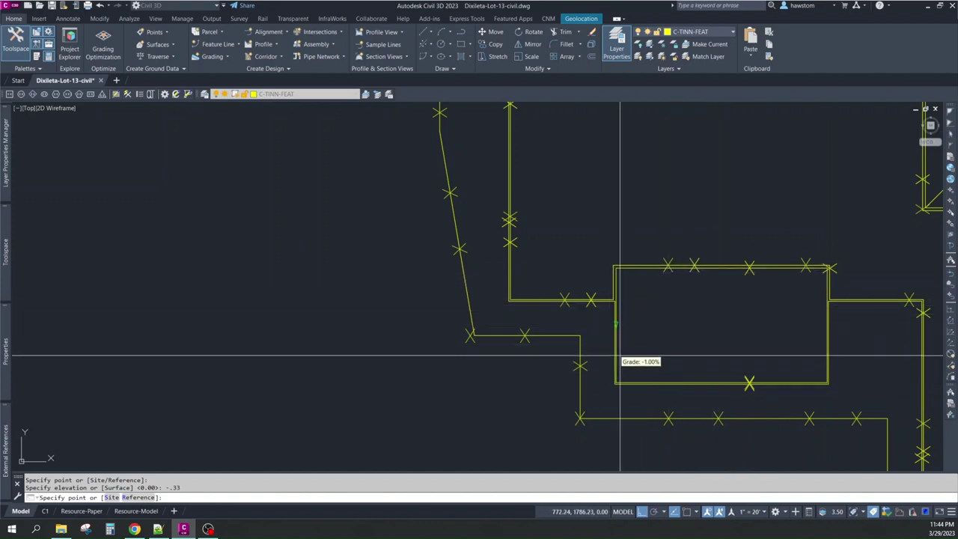
- Set the southwest corner of the entry pad south of the walkway to elevation -0.33 and its south edge to 0% grade
{"action": "scroll", "coordinate": [580, 371], "scroll_direction": "down", "scroll_amount": 5}
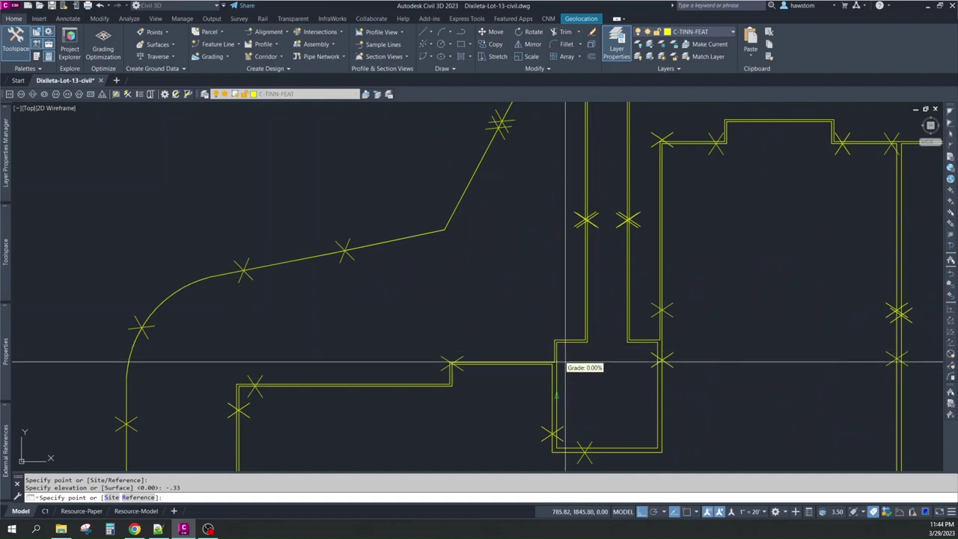
{"action": "left_click", "coordinate": [557, 448]}
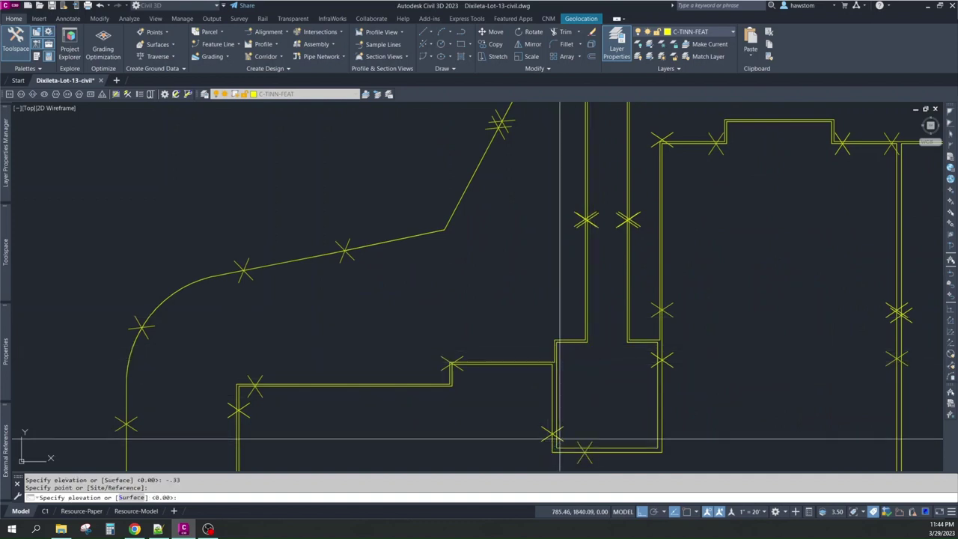
{"action": "type", "text": "-.33"}
{"action": "key", "text": "Return"}
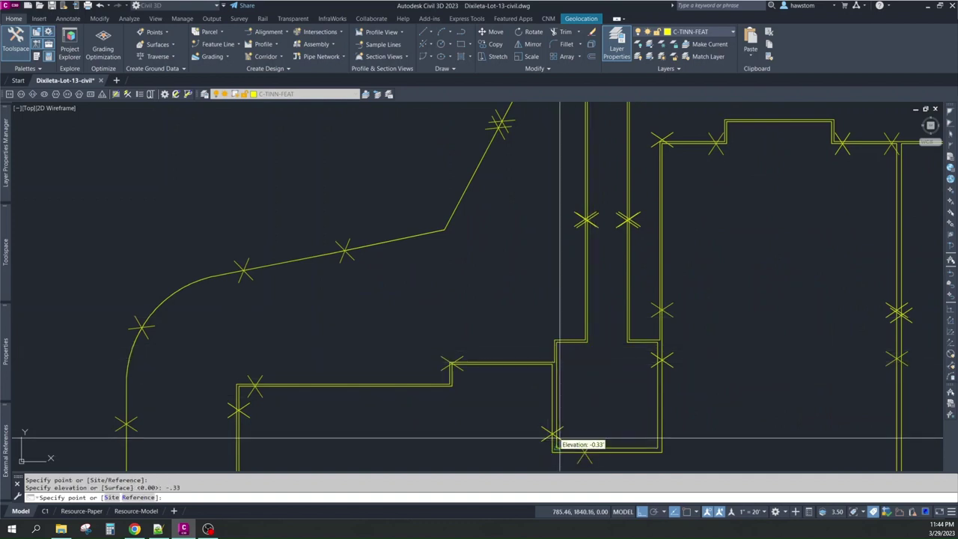
{"action": "left_click", "coordinate": [659, 449]}
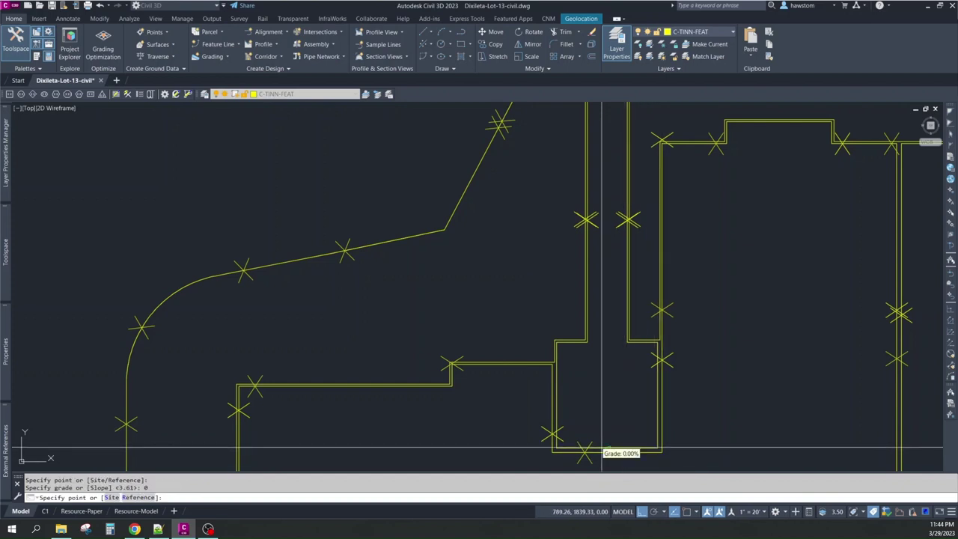
- Grade both side edges of the entry pad at -1% toward the walkway
{"action": "left_click", "coordinate": [653, 386]}
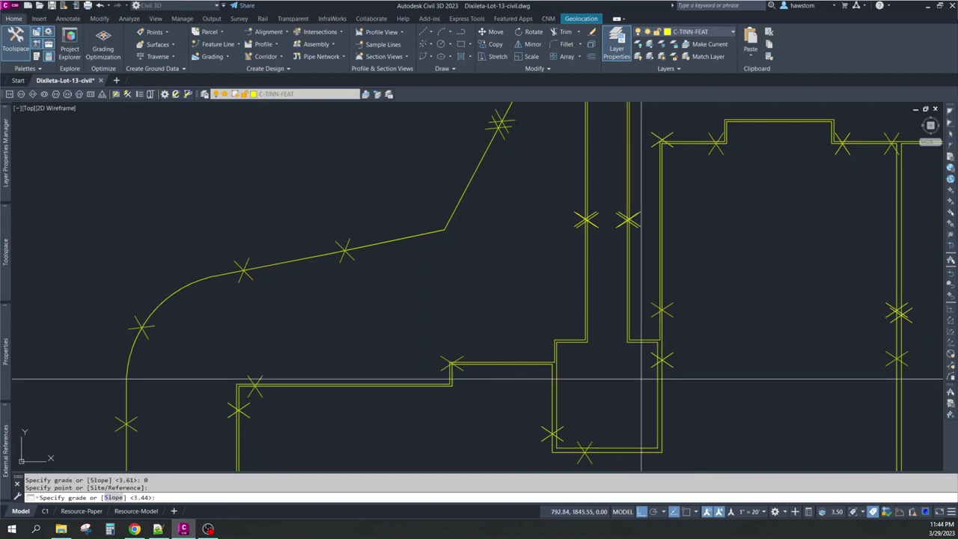
{"action": "type", "text": "-1"}
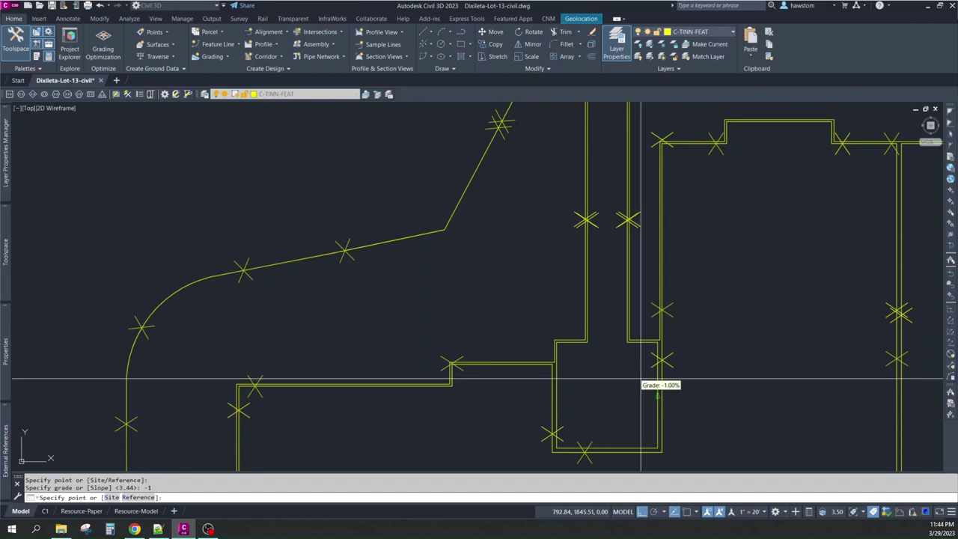
{"action": "left_click", "coordinate": [556, 376]}
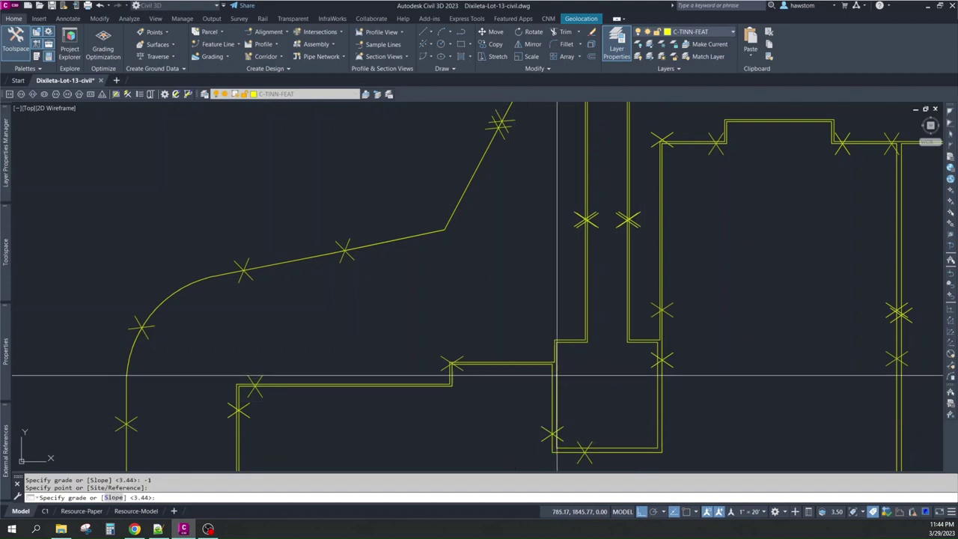
{"action": "type", "text": "-1"}
{"action": "key", "text": "Return"}
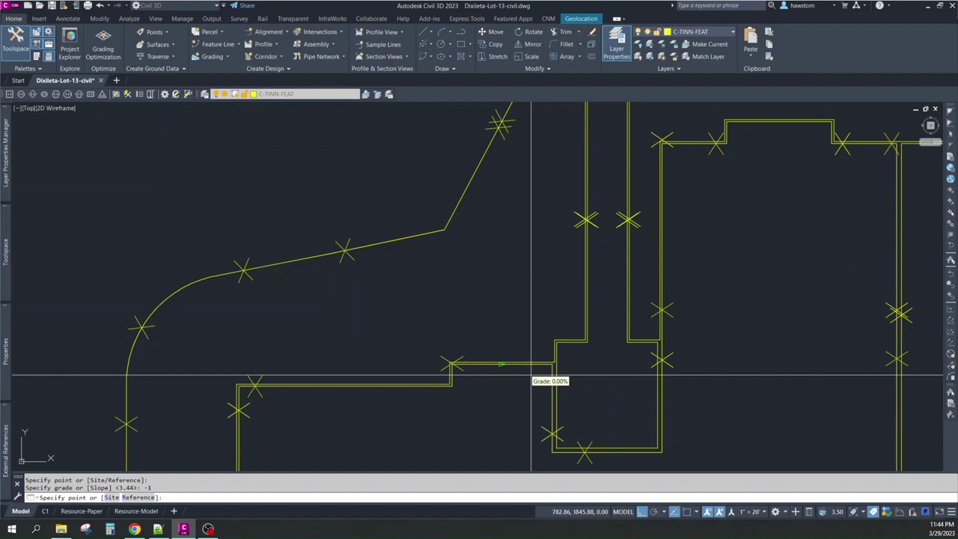
- Set the entry pad's short north edges on both sides of the walkway to 0% grade
{"action": "left_click", "coordinate": [576, 346]}
{"action": "type", "text": "0"}
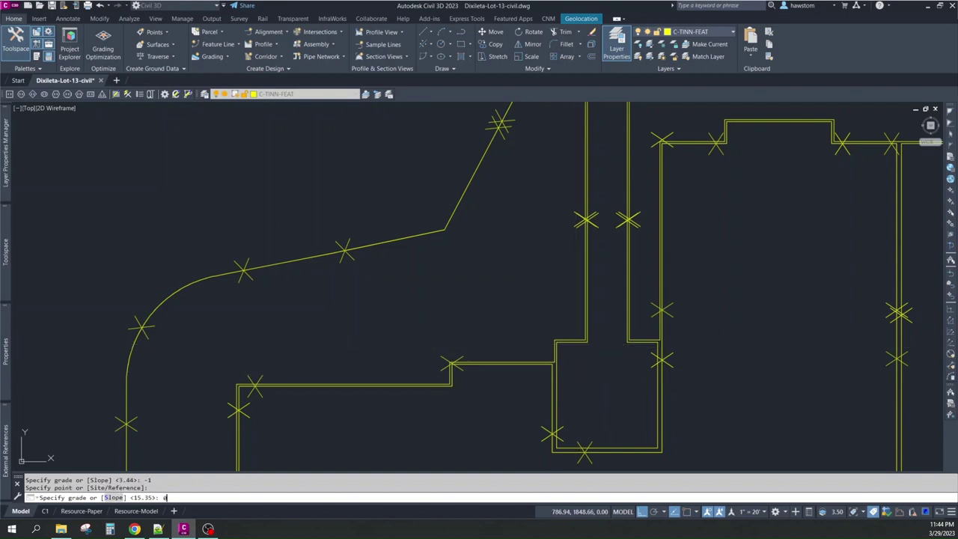
{"action": "key", "text": "Return"}
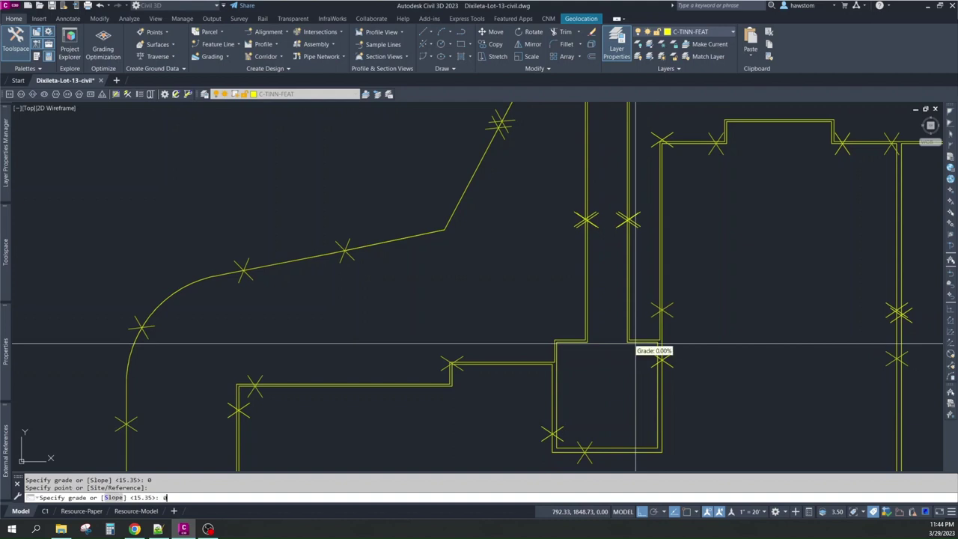
{"action": "key", "text": "Return"}
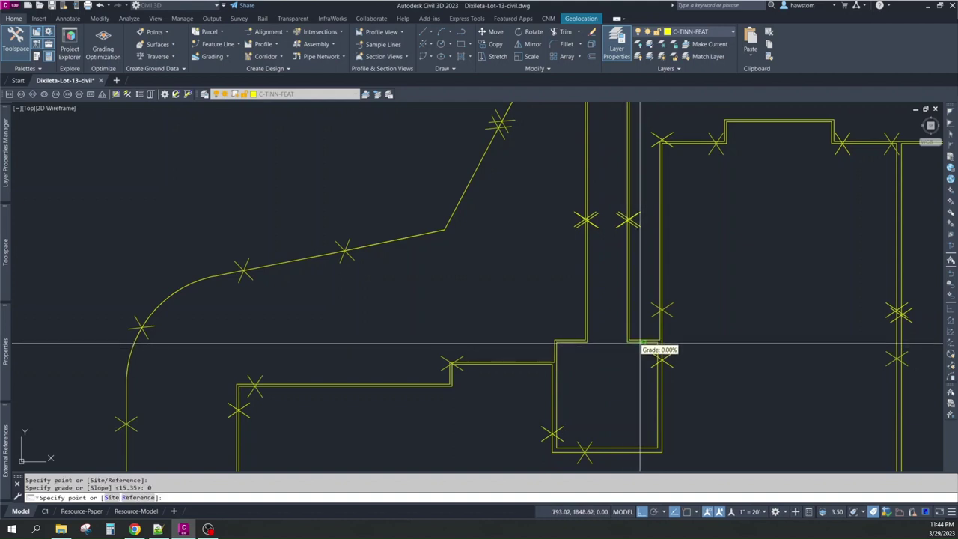
{"action": "type", "text": "0"}
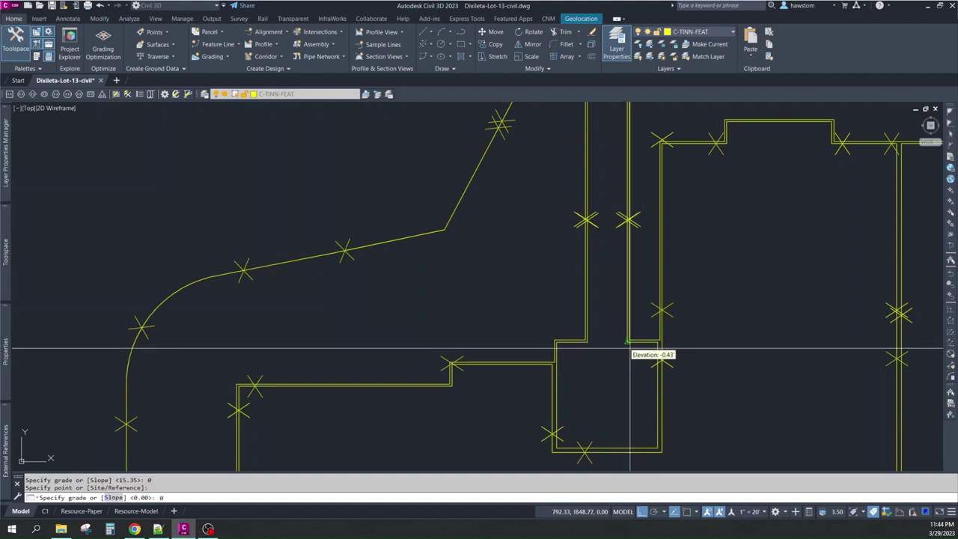
{"action": "key", "text": "Return"}
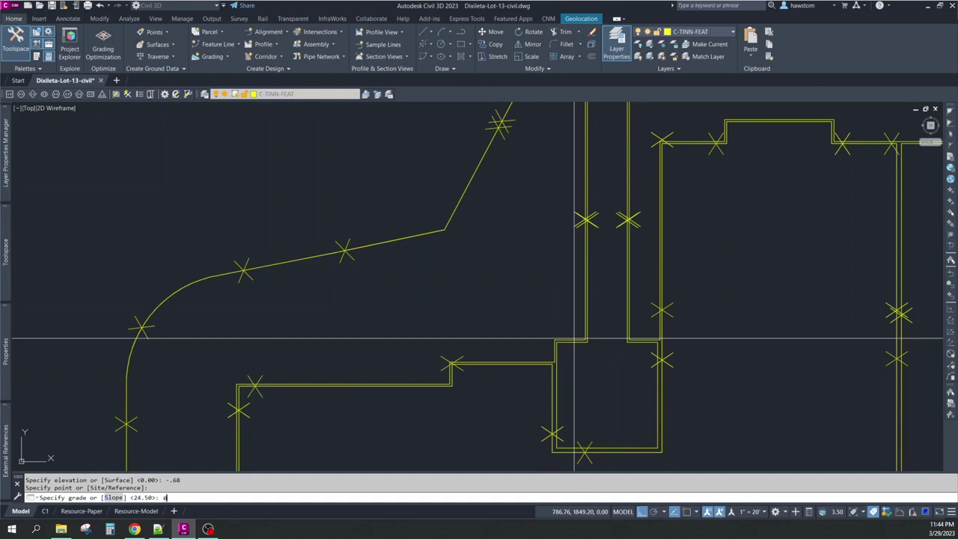
- Set the outer line beside the walkway's south end to elevation -0.68 at 0% grade and the adjacent house line to -0.5
{"action": "key", "text": "Return"}
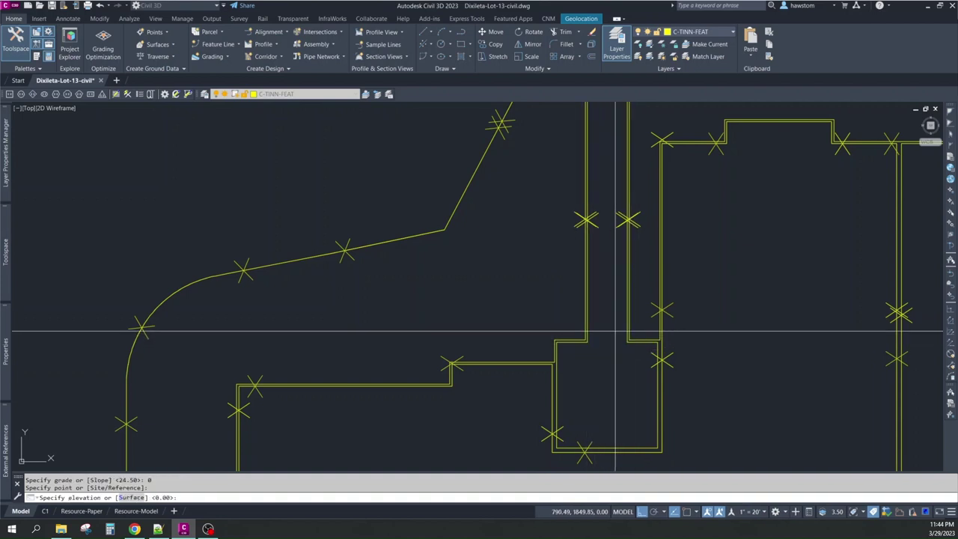
{"action": "key", "text": "Return"}
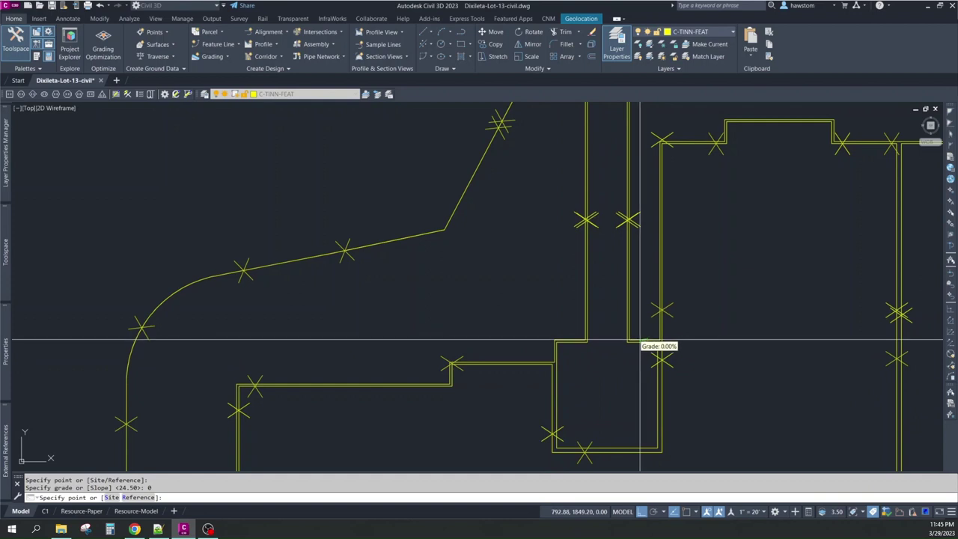
{"action": "left_click", "coordinate": [446, 360]}
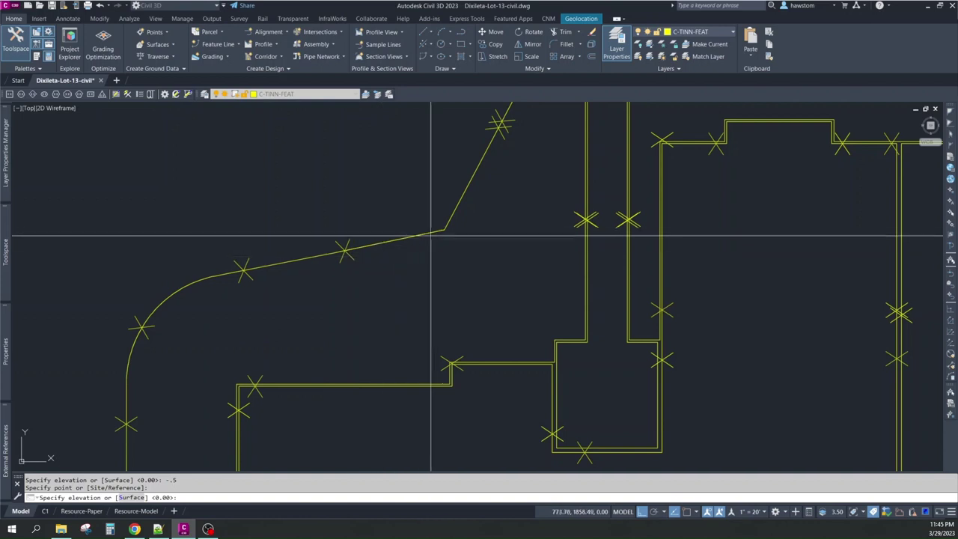
{"action": "scroll", "coordinate": [438, 241], "scroll_direction": "down", "scroll_amount": 2}
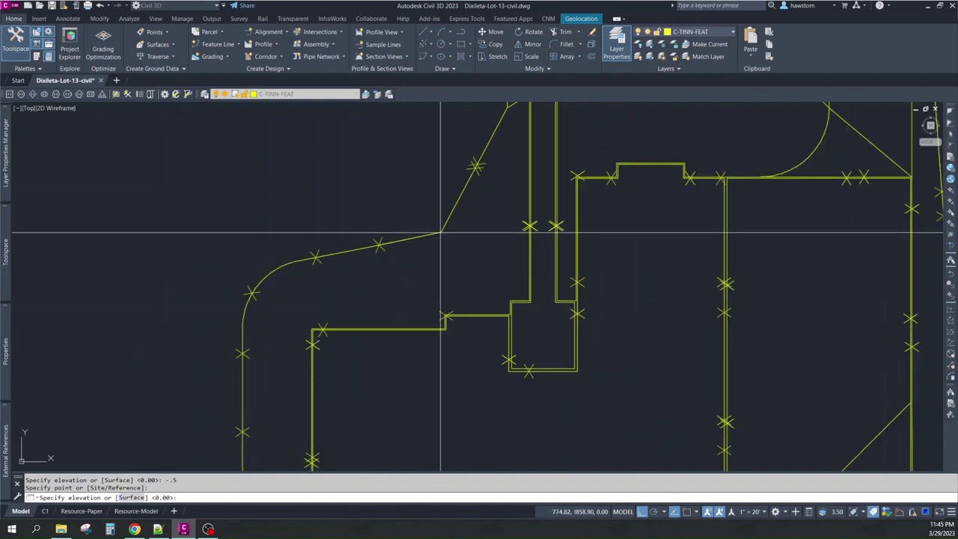
{"action": "key", "text": "Return"}
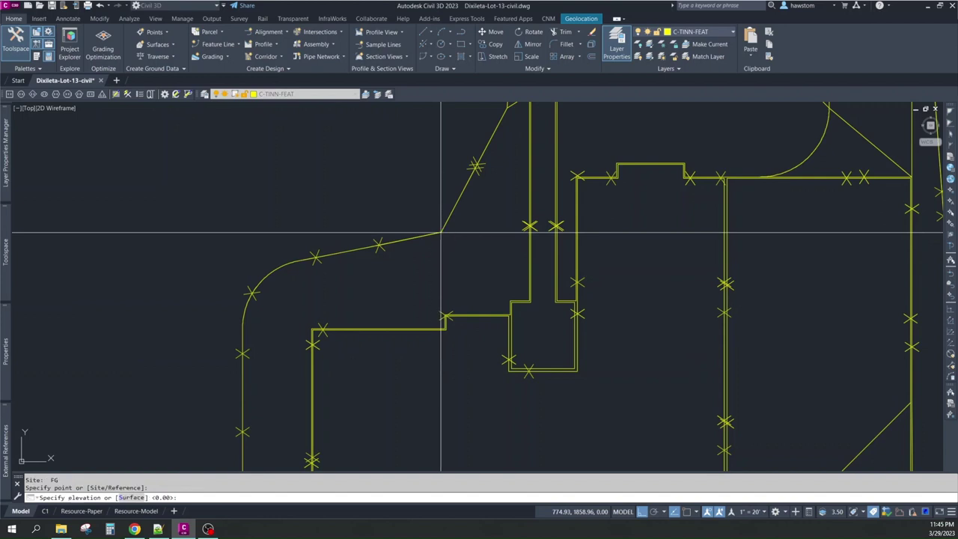
{"action": "scroll", "coordinate": [441, 233], "scroll_direction": "down", "scroll_amount": 4}
{"action": "scroll", "coordinate": [496, 202], "scroll_direction": "up", "scroll_amount": 3}
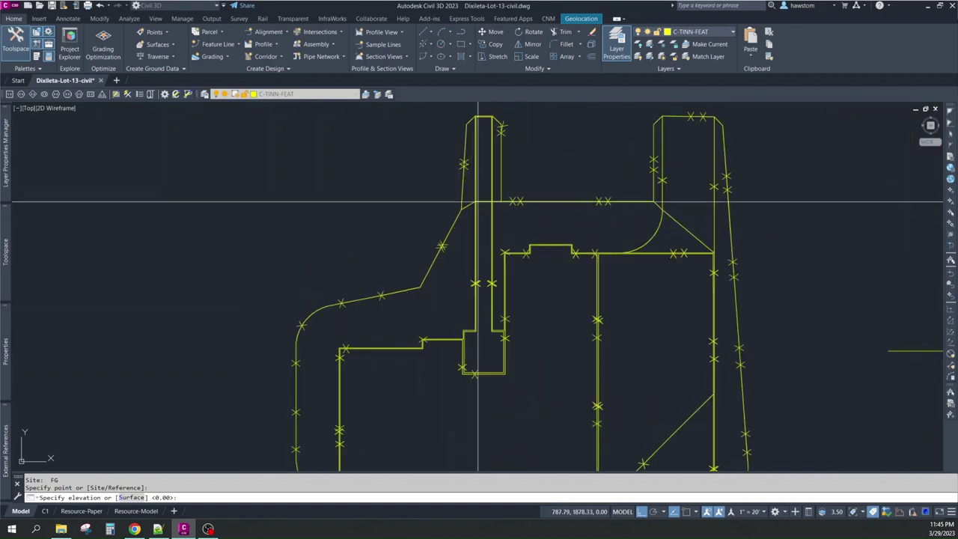
{"action": "key", "text": "Escape"}
{"action": "key", "text": "Escape"}
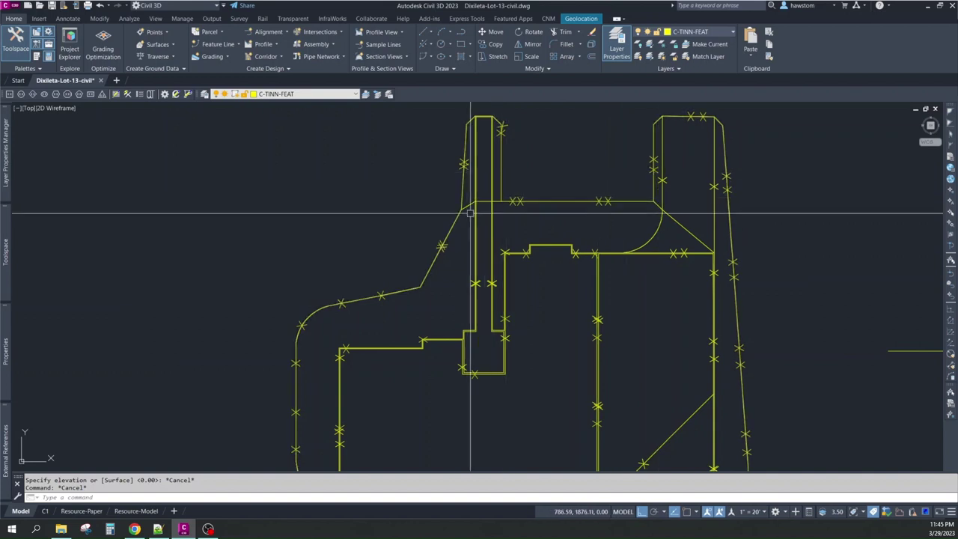
- Turn on all layers and review the grading rules against the perimeter line around the walkway, garage and gravel driveway
{"action": "type", "text": "layon"}
{"action": "key", "text": "Return"}
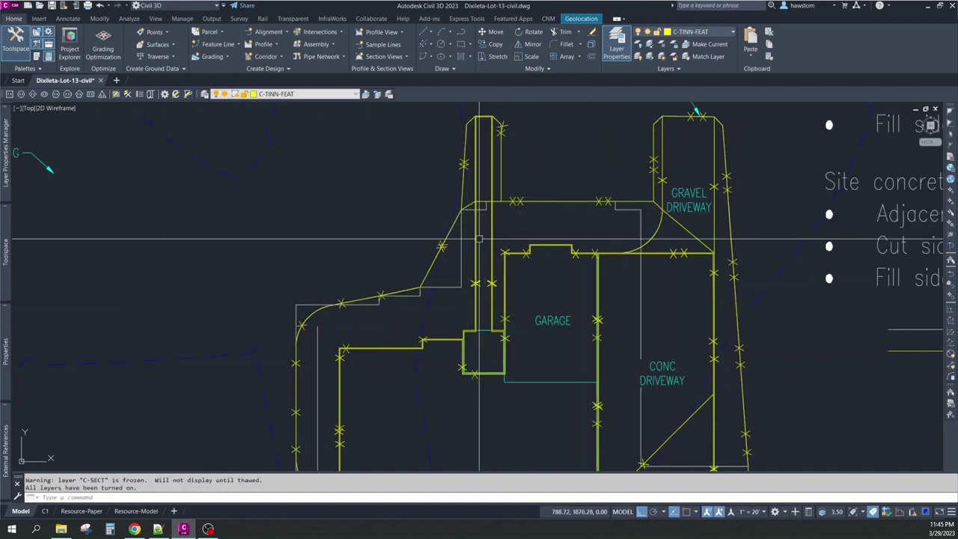
{"action": "scroll", "coordinate": [561, 235], "scroll_direction": "down", "scroll_amount": 2}
{"action": "scroll", "coordinate": [591, 207], "scroll_direction": "up", "scroll_amount": 2}
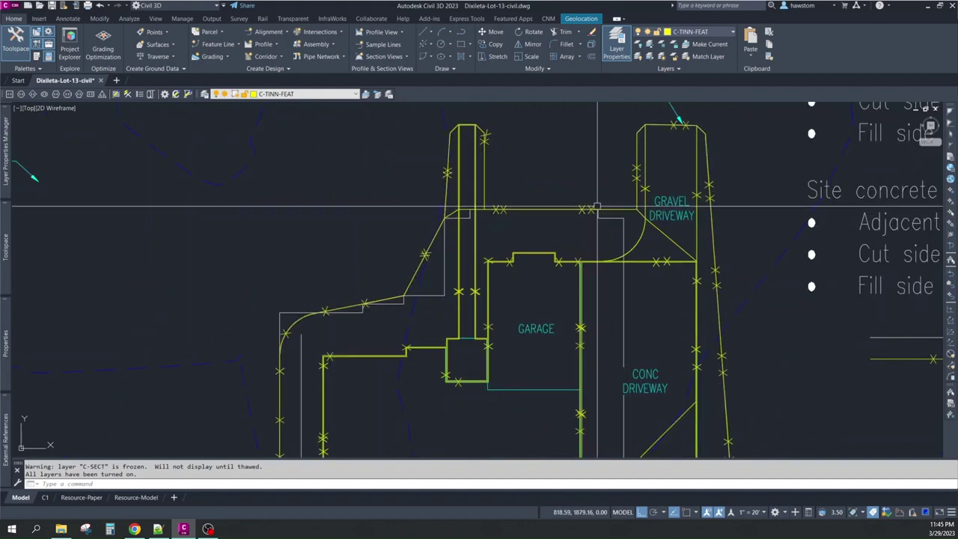
{"action": "scroll", "coordinate": [611, 202], "scroll_direction": "down", "scroll_amount": 2}
{"action": "scroll", "coordinate": [612, 201], "scroll_direction": "down", "scroll_amount": 2}
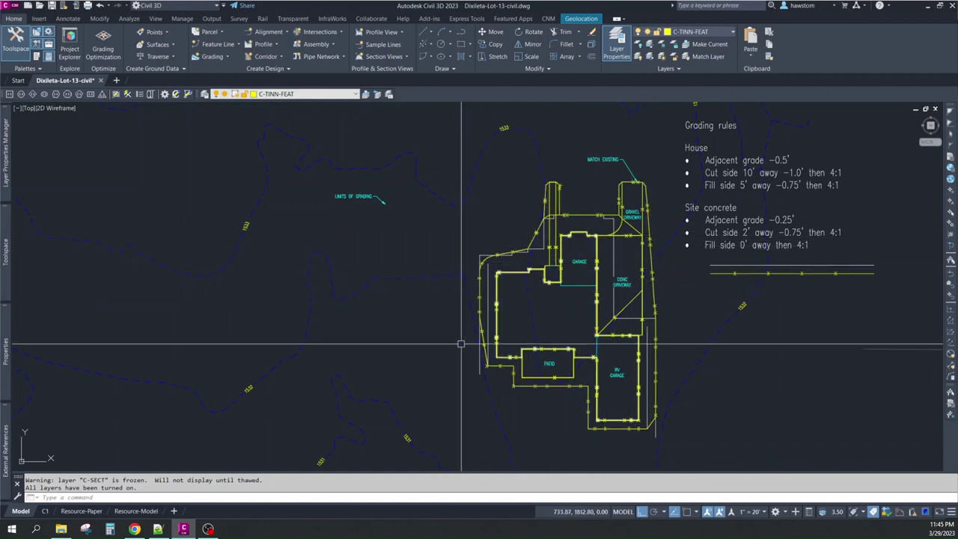
{"action": "key", "text": "Escape"}
{"action": "scroll", "coordinate": [612, 218], "scroll_direction": "up", "scroll_amount": 5}
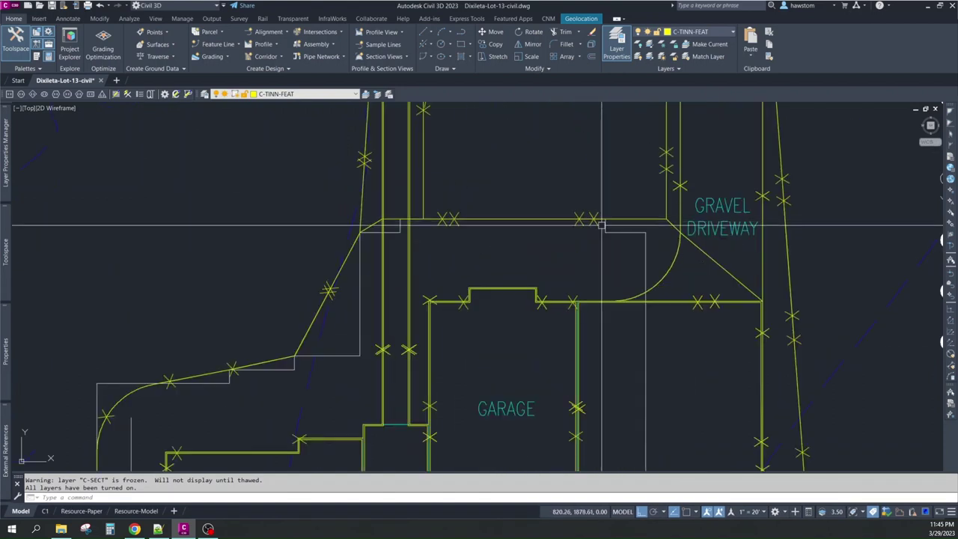
{"action": "key", "text": "Escape"}
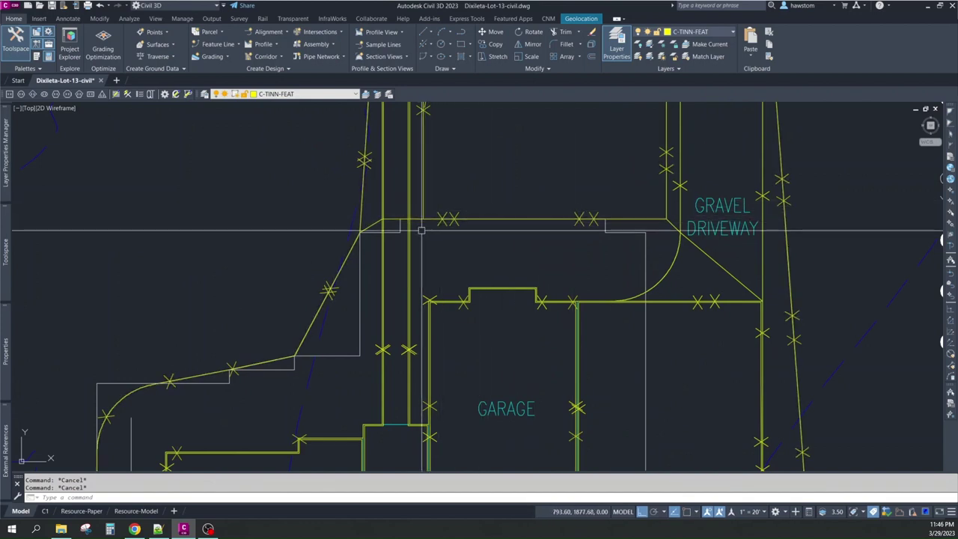
- Set the perimeter line's junction just east of the walkway to elevation -1 and grade the segment toward the walkway at 0.5%
{"action": "type", "text": "fg"}
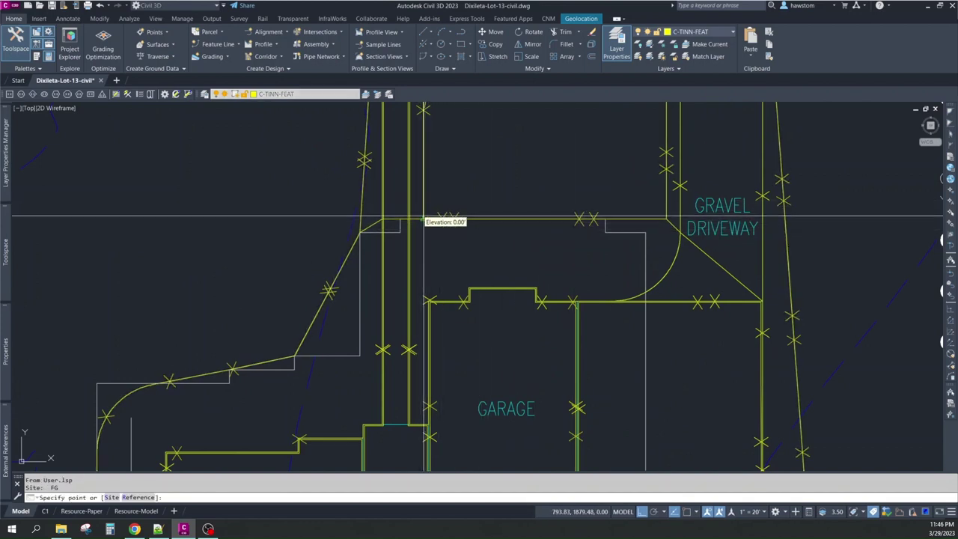
{"action": "key", "text": "Return"}
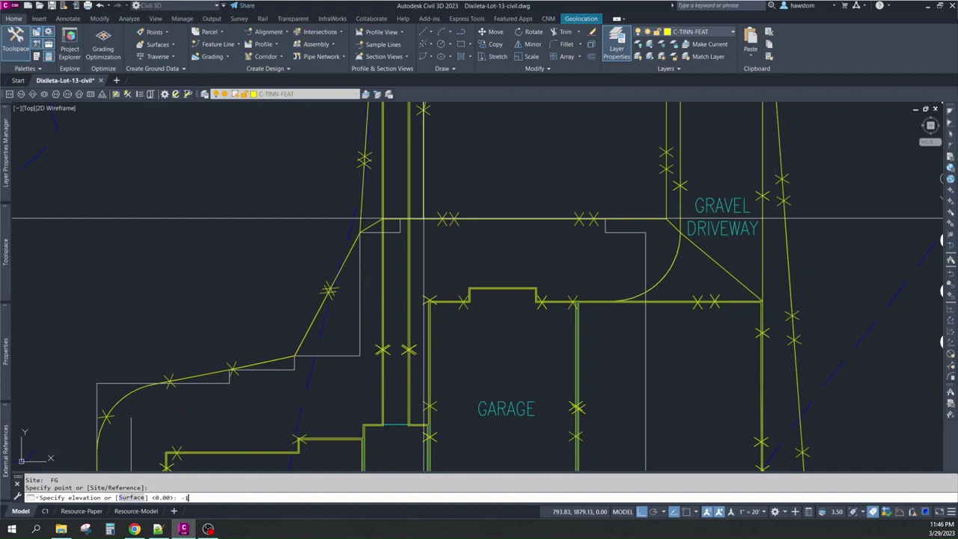
{"action": "key", "text": "Return"}
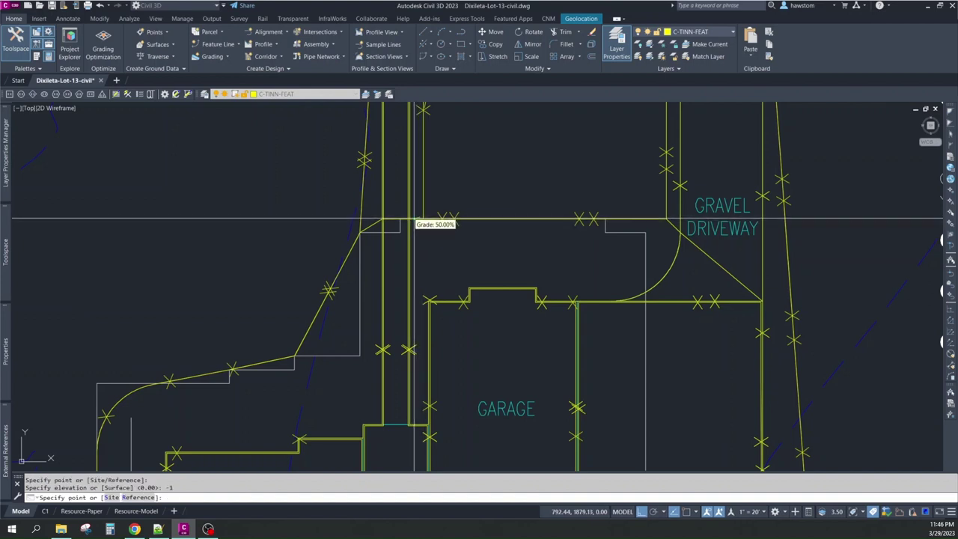
{"action": "left_click", "coordinate": [414, 220]}
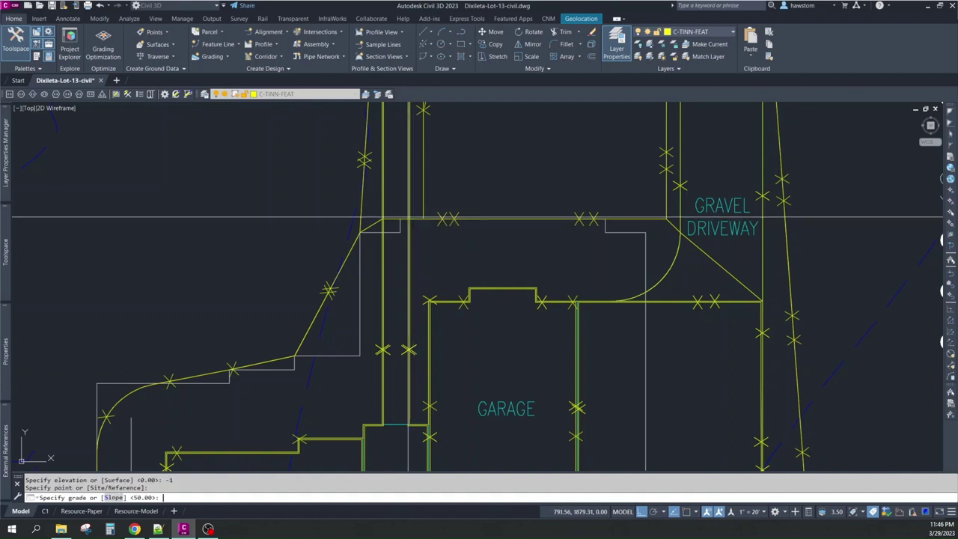
{"action": "scroll", "coordinate": [408, 219], "scroll_direction": "up", "scroll_amount": 2}
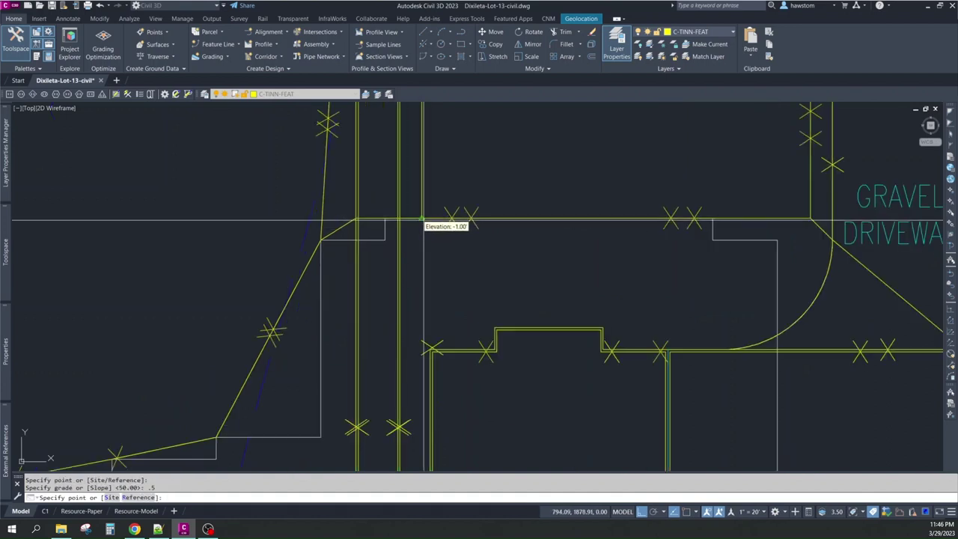
{"action": "scroll", "coordinate": [407, 219], "scroll_direction": "up", "scroll_amount": 3}
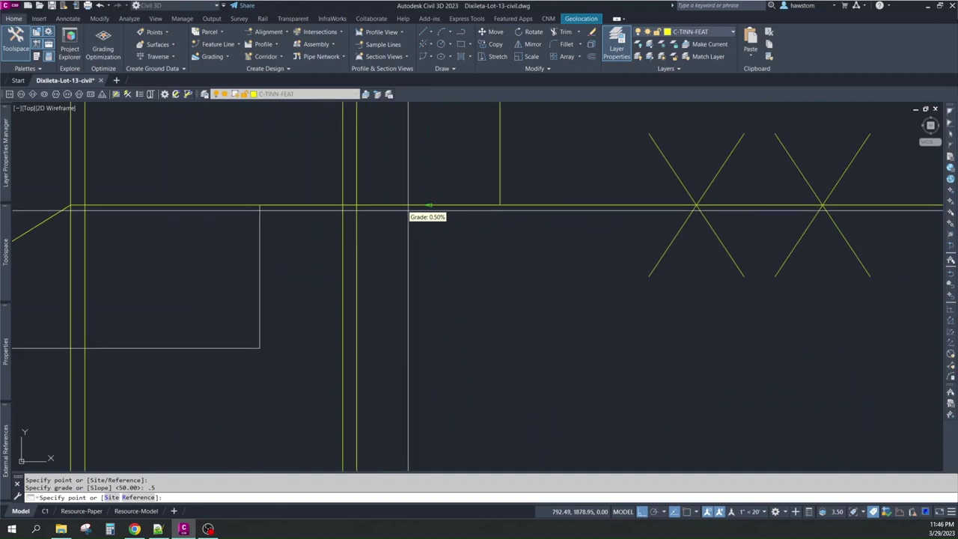
- Review the elevations and grades along the perimeter feature line between the walkway and the gravel driveway
{"action": "left_click", "coordinate": [405, 206]}
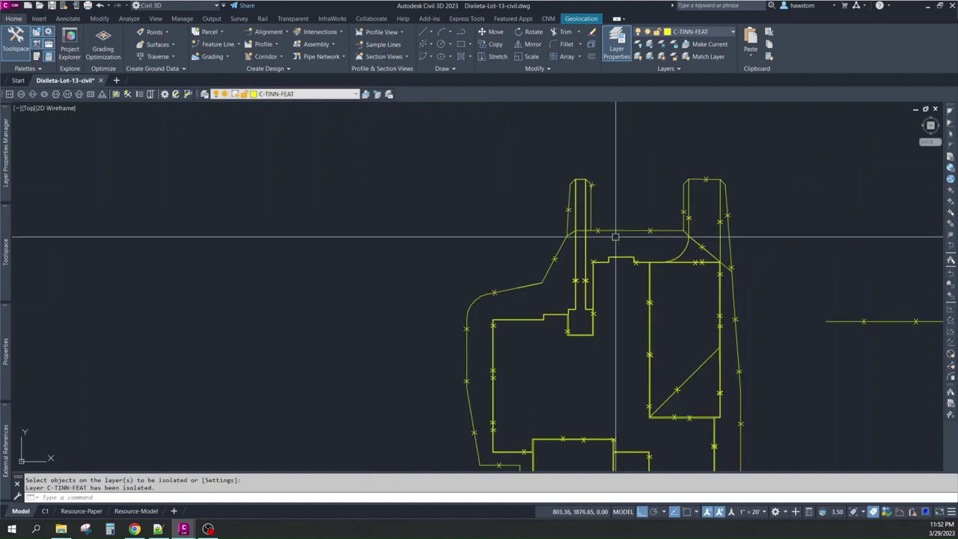
{"action": "scroll", "coordinate": [593, 231], "scroll_direction": "up", "scroll_amount": 5}
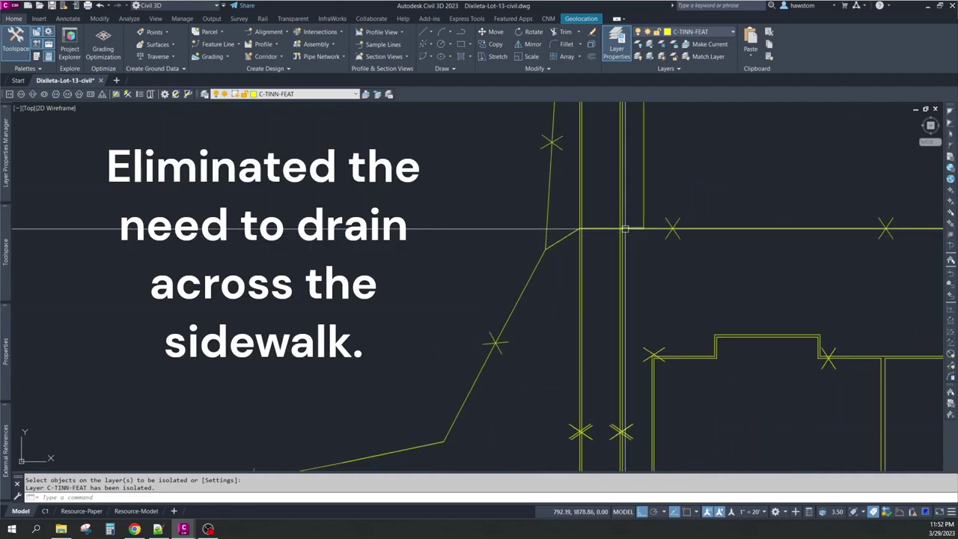
{"action": "scroll", "coordinate": [621, 229], "scroll_direction": "down", "scroll_amount": 3}
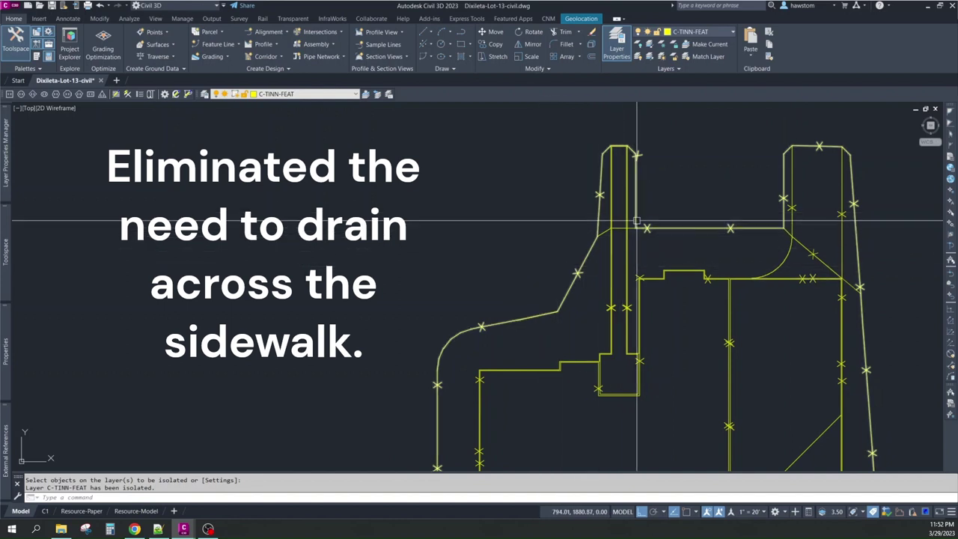
{"action": "key", "text": "Return"}
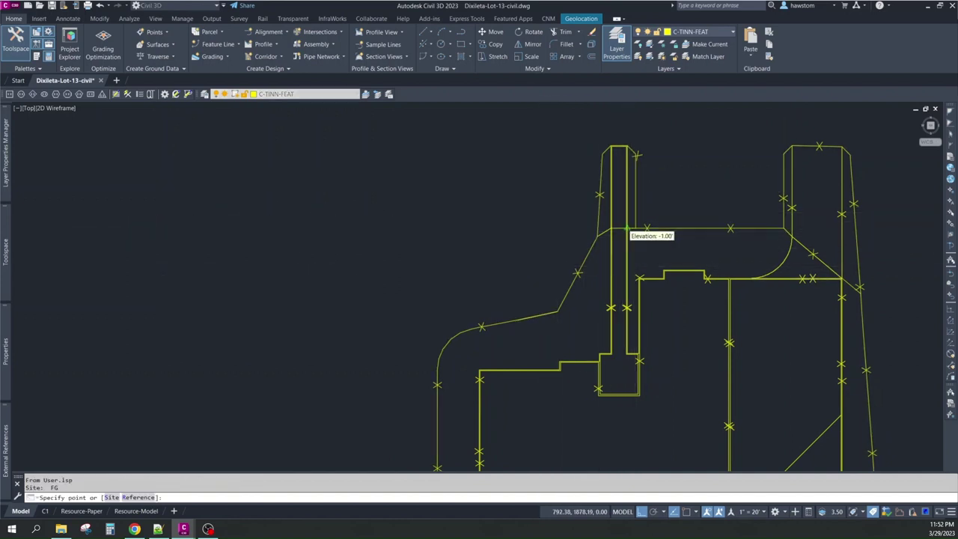
{"action": "scroll", "coordinate": [625, 228], "scroll_direction": "up", "scroll_amount": 5}
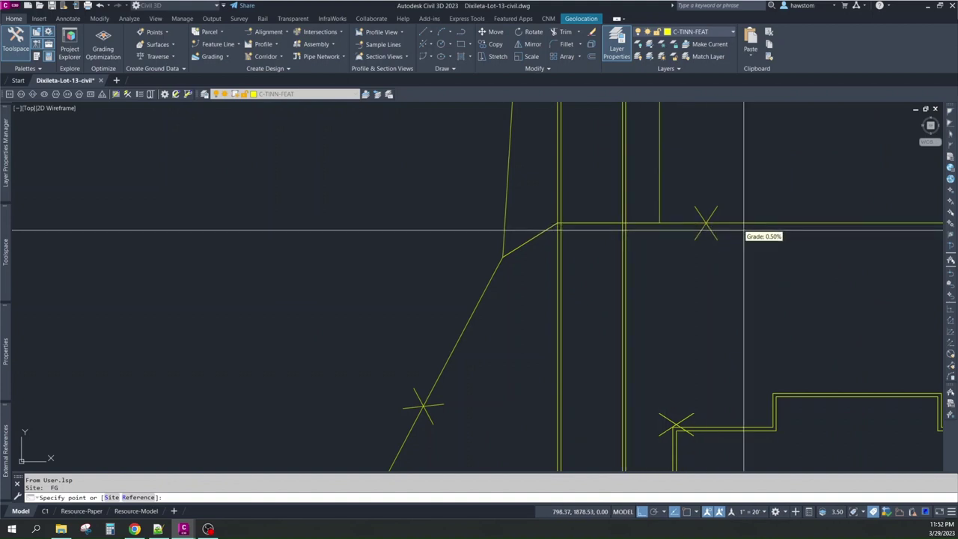
{"action": "scroll", "coordinate": [750, 224], "scroll_direction": "down", "scroll_amount": 3}
{"action": "scroll", "coordinate": [868, 224], "scroll_direction": "down", "scroll_amount": 2}
{"action": "scroll", "coordinate": [799, 226], "scroll_direction": "down", "scroll_amount": 3}
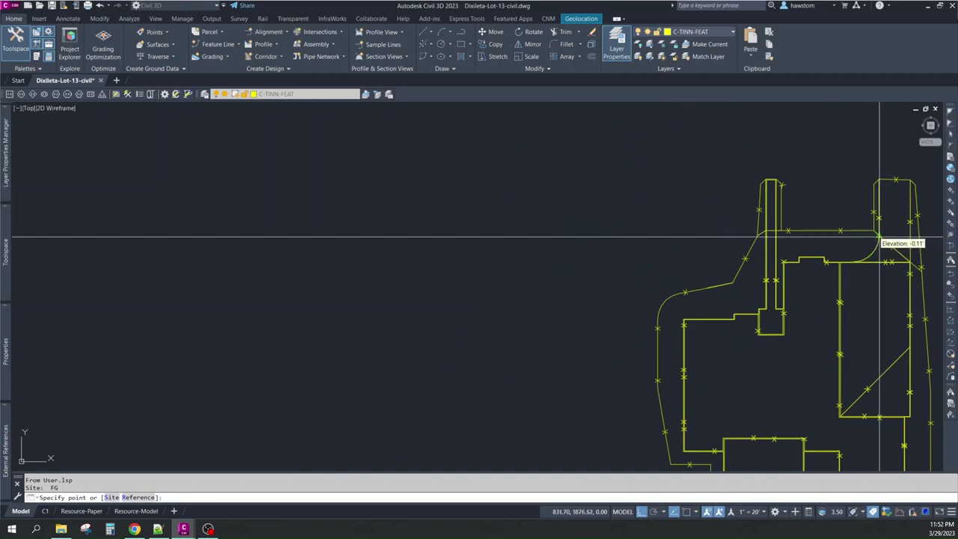
- Grade the diagonal segments running from the gravel driveway past the garage's northeast corner to the east perimeter line at -0.5%
{"action": "scroll", "coordinate": [878, 235], "scroll_direction": "up", "scroll_amount": 2}
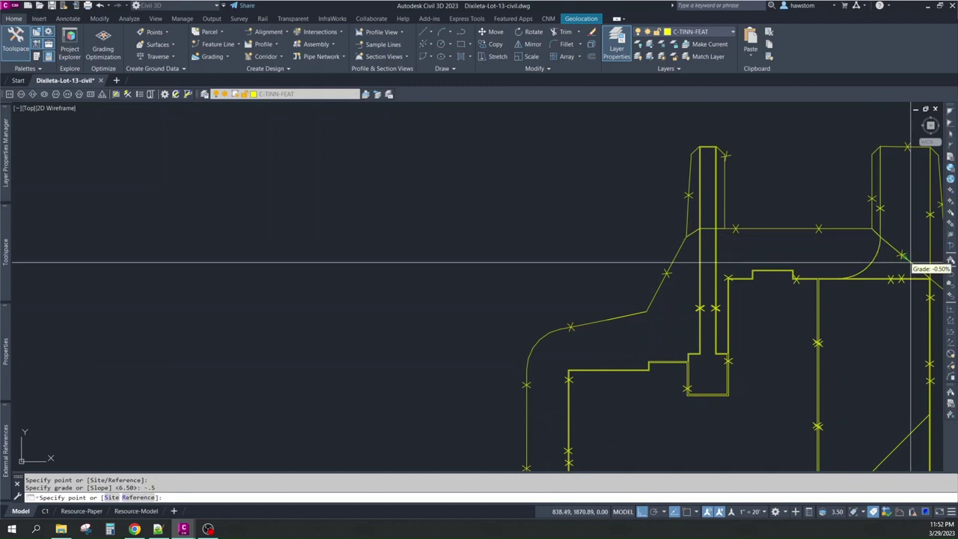
{"action": "scroll", "coordinate": [808, 197], "scroll_direction": "down", "scroll_amount": 3}
{"action": "scroll", "coordinate": [824, 222], "scroll_direction": "up", "scroll_amount": 3}
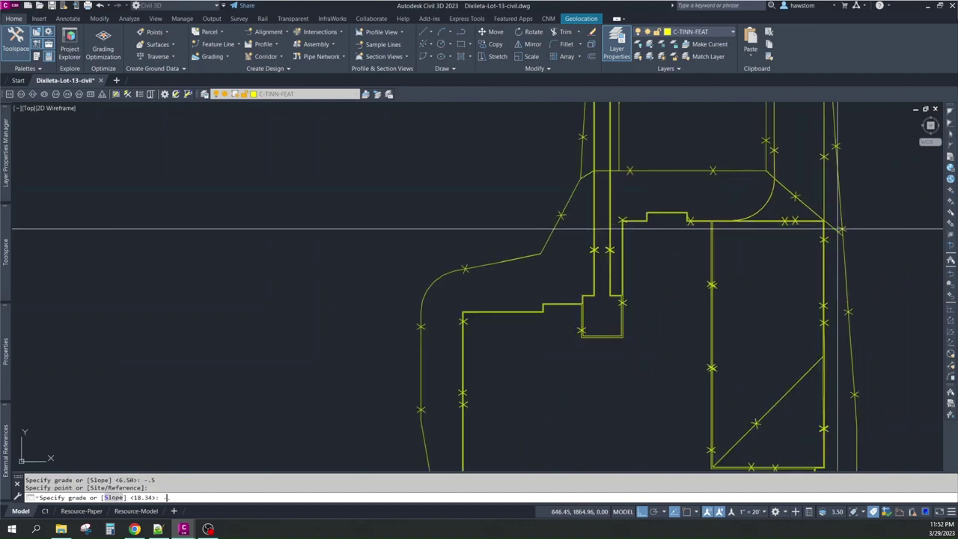
{"action": "type", "text": ".5"}
{"action": "key", "text": "Return"}
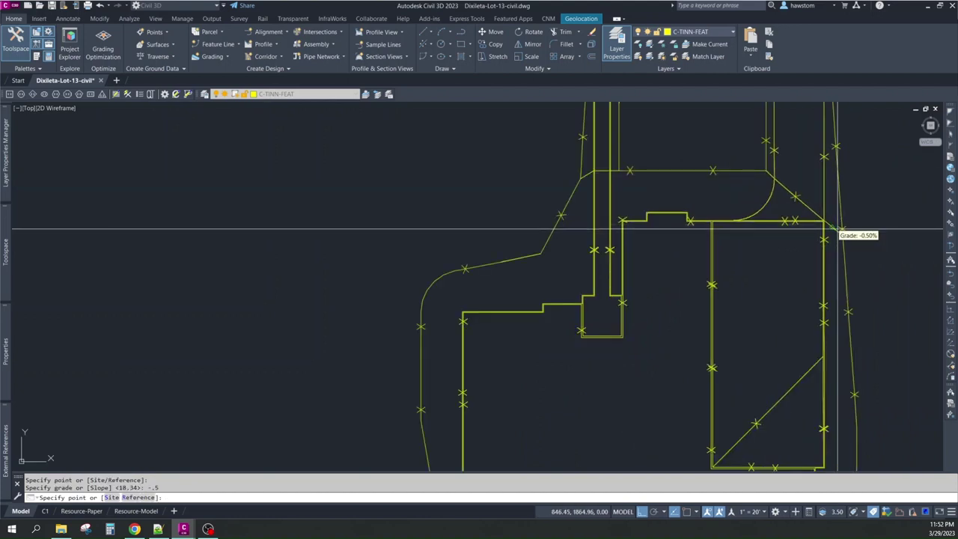
- Grade the east perimeter line's segments alongside and south of the garage at -0.5%
{"action": "left_click", "coordinate": [849, 356]}
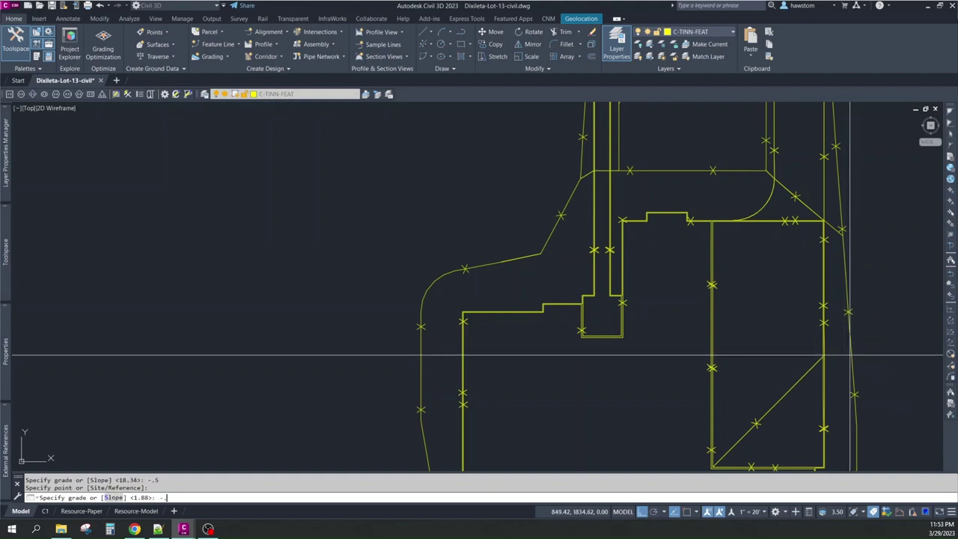
{"action": "type", "text": "-.5"}
{"action": "key", "text": "Return"}
{"action": "scroll", "coordinate": [809, 261], "scroll_direction": "down", "scroll_amount": 3}
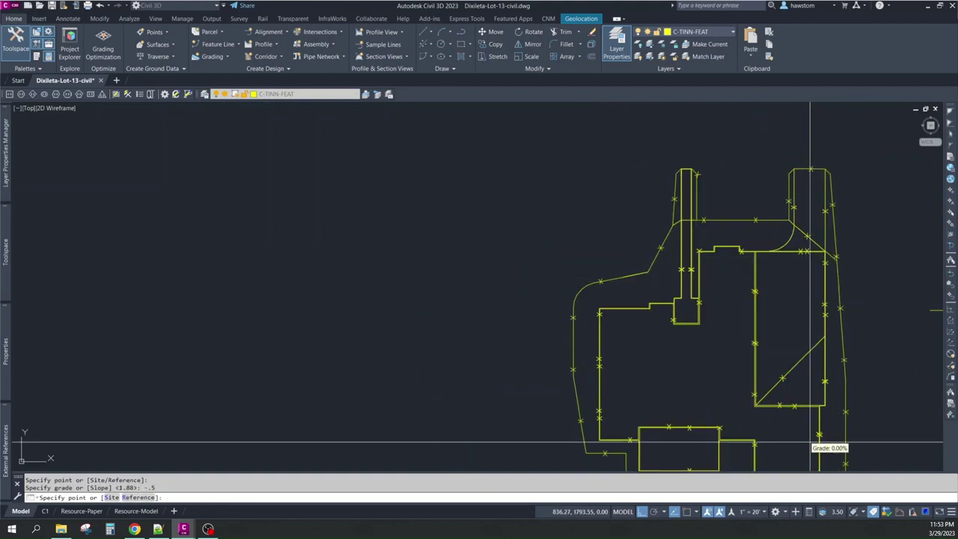
{"action": "scroll", "coordinate": [776, 300], "scroll_direction": "down", "scroll_amount": 3}
{"action": "scroll", "coordinate": [808, 411], "scroll_direction": "up", "scroll_amount": 4}
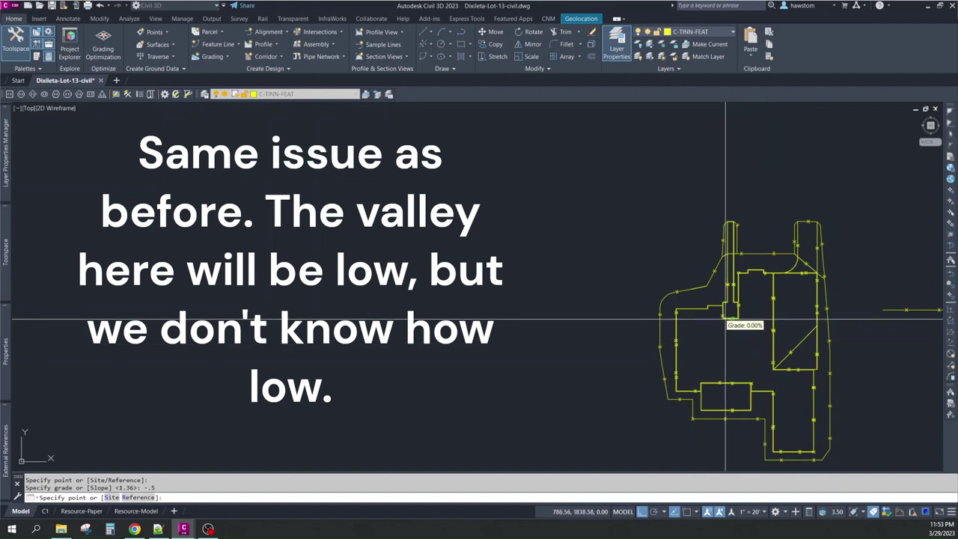
- Grade the perimeter line at -0.5% from the bend northwest of the house, around the curve, to the bend on the west side
{"action": "scroll", "coordinate": [669, 246], "scroll_direction": "up", "scroll_amount": 5}
{"action": "key", "text": "Escape"}
{"action": "key", "text": "Escape"}
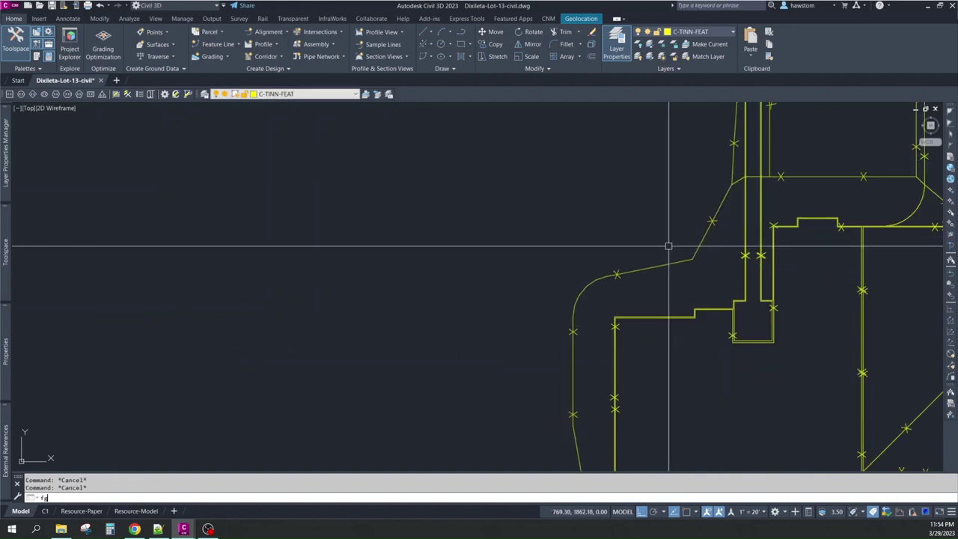
{"action": "type", "text": "fg"}
{"action": "key", "text": "Return"}
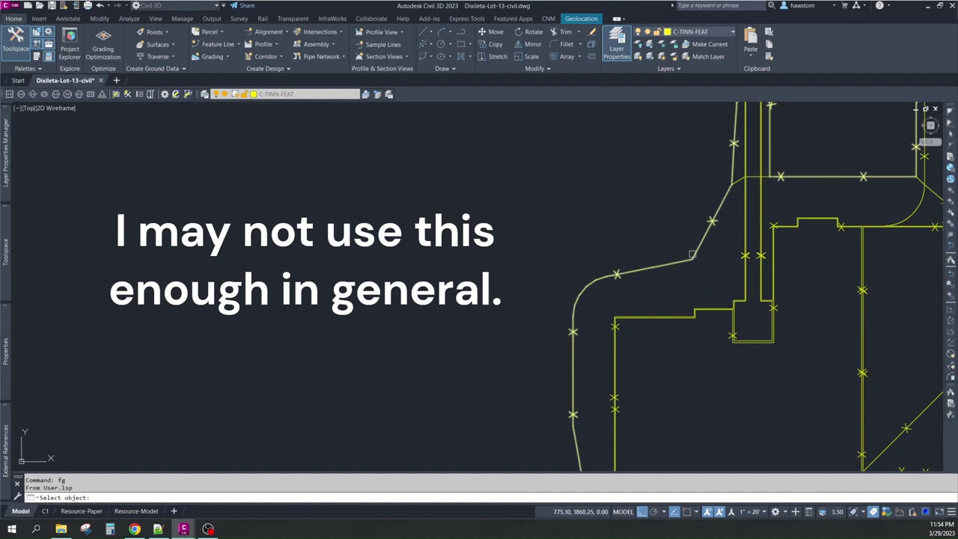
{"action": "left_click", "coordinate": [690, 259]}
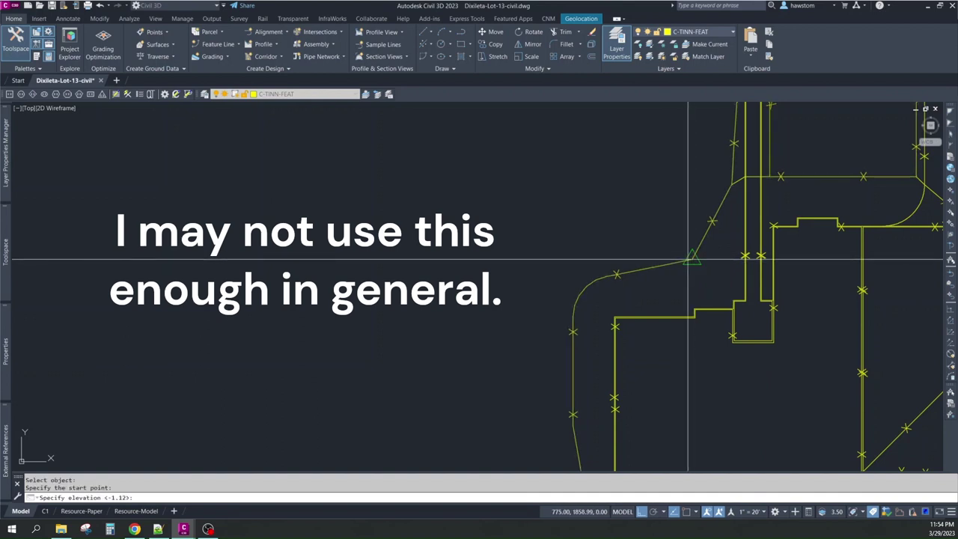
{"action": "scroll", "coordinate": [688, 258], "scroll_direction": "down", "scroll_amount": 3}
{"action": "scroll", "coordinate": [686, 259], "scroll_direction": "up", "scroll_amount": 1}
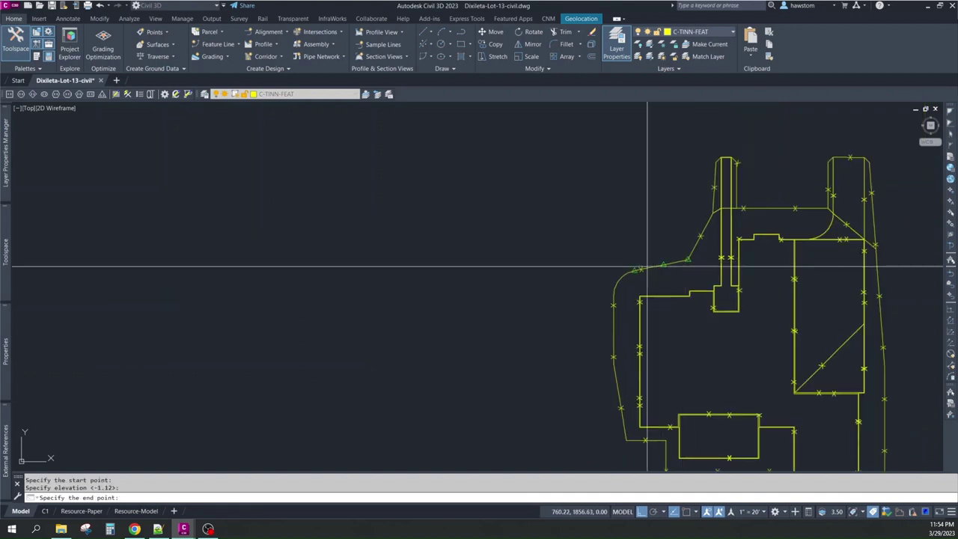
{"action": "scroll", "coordinate": [610, 273], "scroll_direction": "down", "scroll_amount": 2}
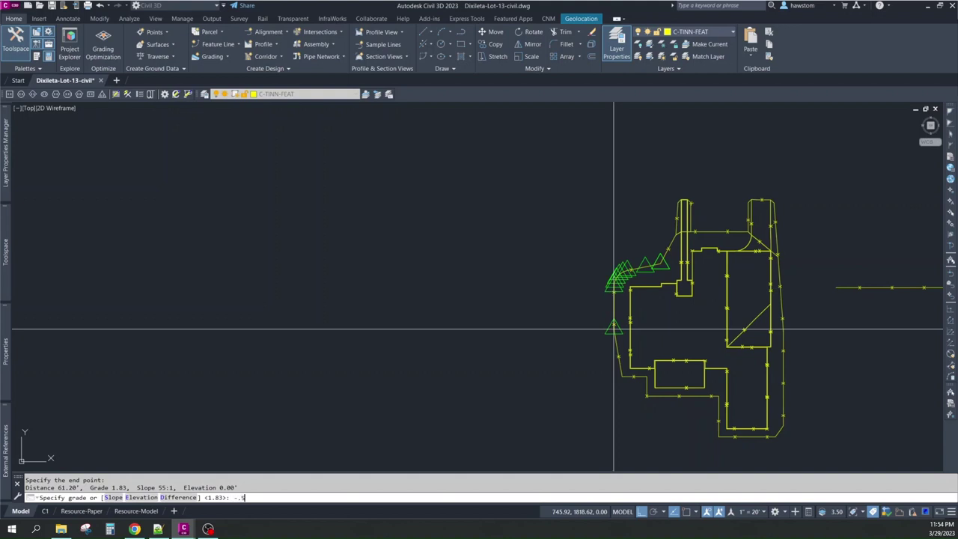
{"action": "key", "text": "Return"}
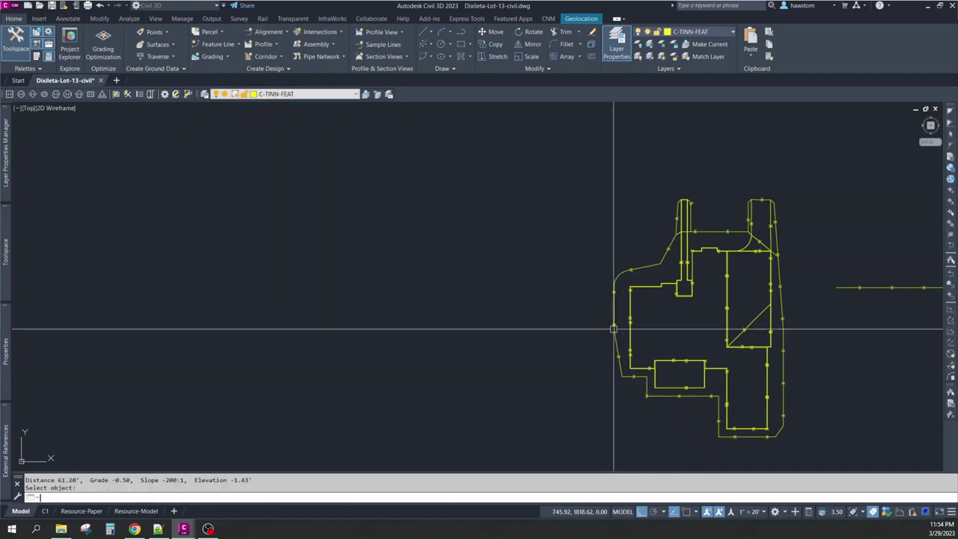
{"action": "left_click", "coordinate": [613, 329]}
{"action": "key", "text": "Escape"}
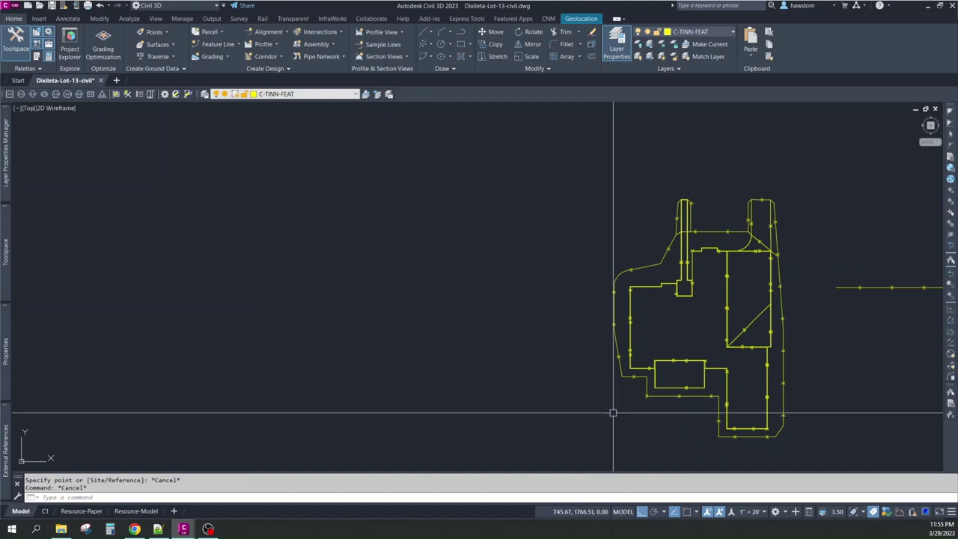
- Set the garage's southwest corner, where the diagonal line ends, to elevation -0.678
{"action": "key", "text": "Return"}
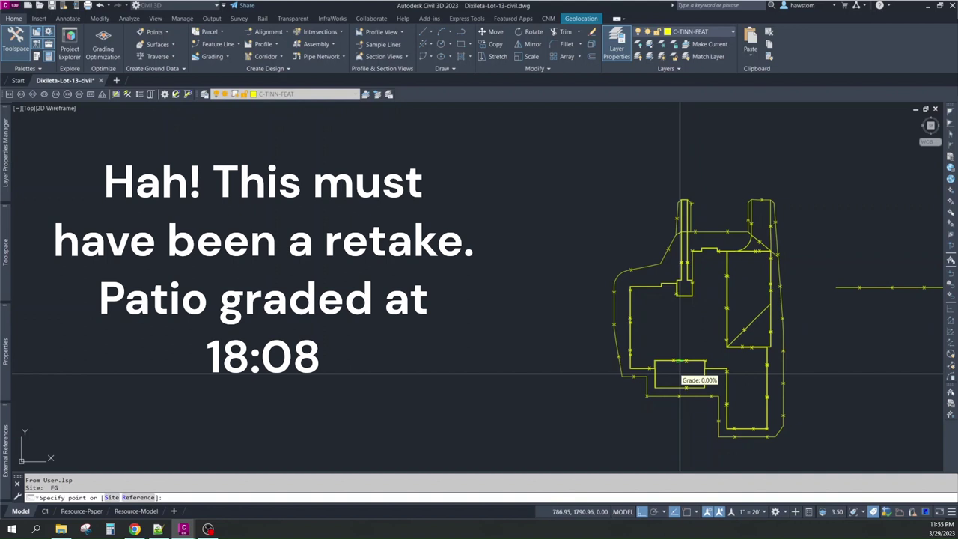
{"action": "type", "text": "q"}
{"action": "key", "text": "Return"}
{"action": "scroll", "coordinate": [705, 367], "scroll_direction": "up", "scroll_amount": 5}
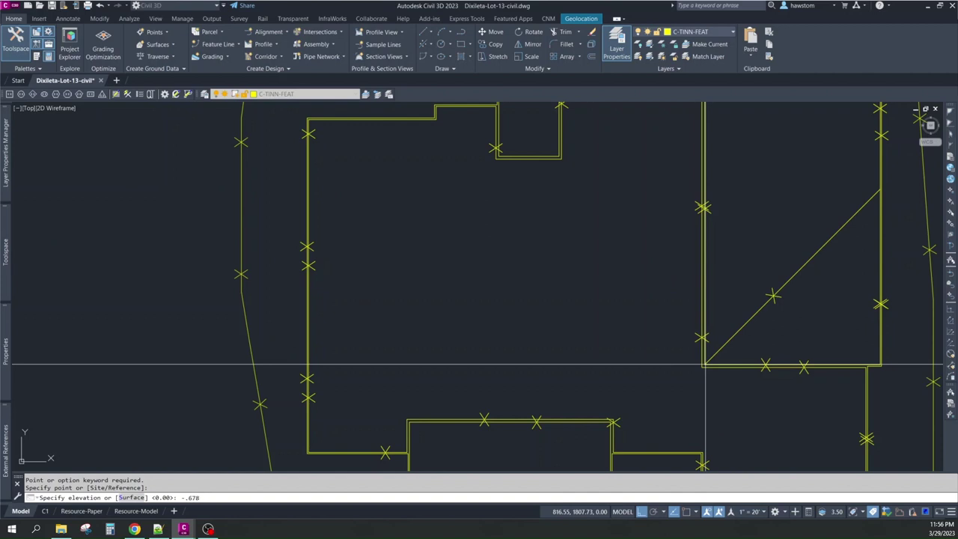
- Set the elevation of the concrete driveway's inner southwest corner to -0.67 and the grade along its west edge to 0%
{"action": "scroll", "coordinate": [705, 367], "scroll_direction": "down", "scroll_amount": 5}
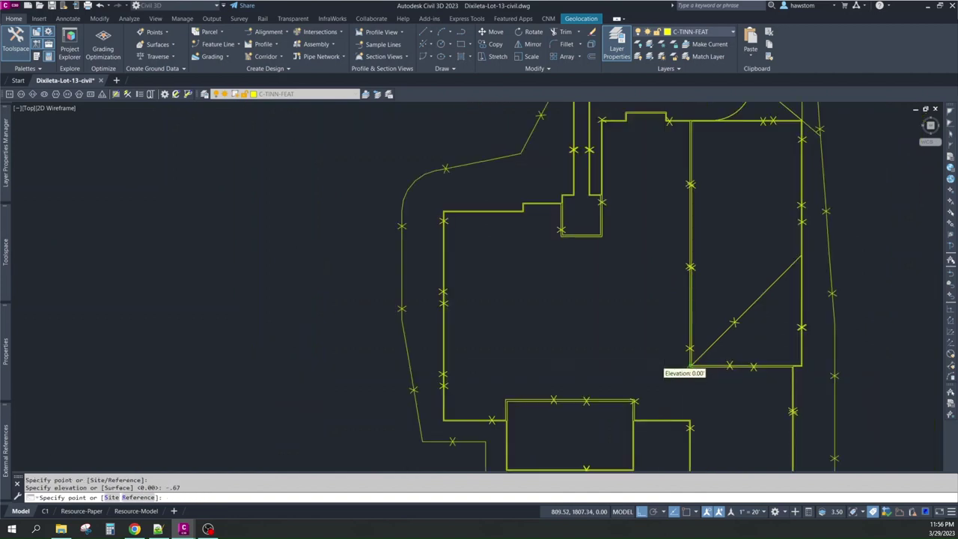
{"action": "scroll", "coordinate": [631, 364], "scroll_direction": "up", "scroll_amount": 5}
{"action": "scroll", "coordinate": [769, 249], "scroll_direction": "down", "scroll_amount": 2}
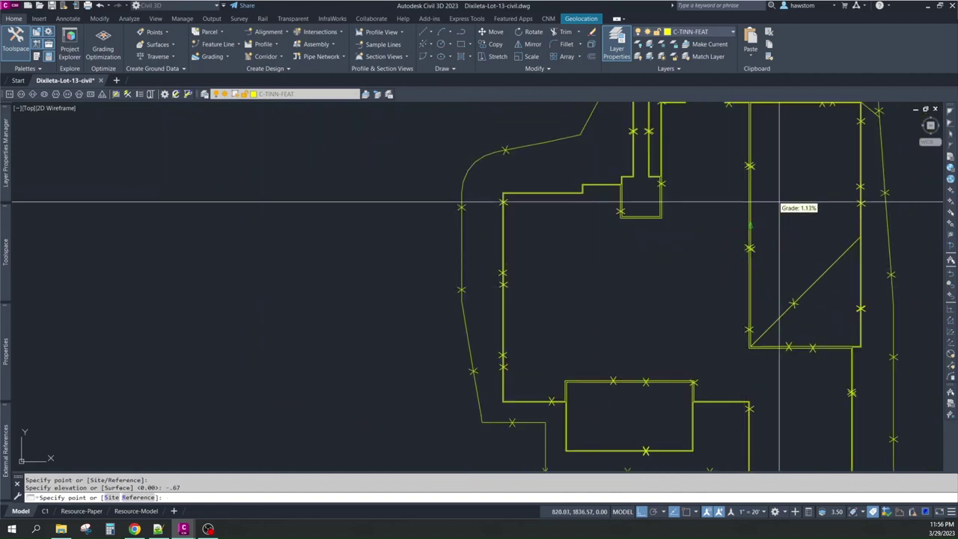
{"action": "left_click", "coordinate": [754, 200]}
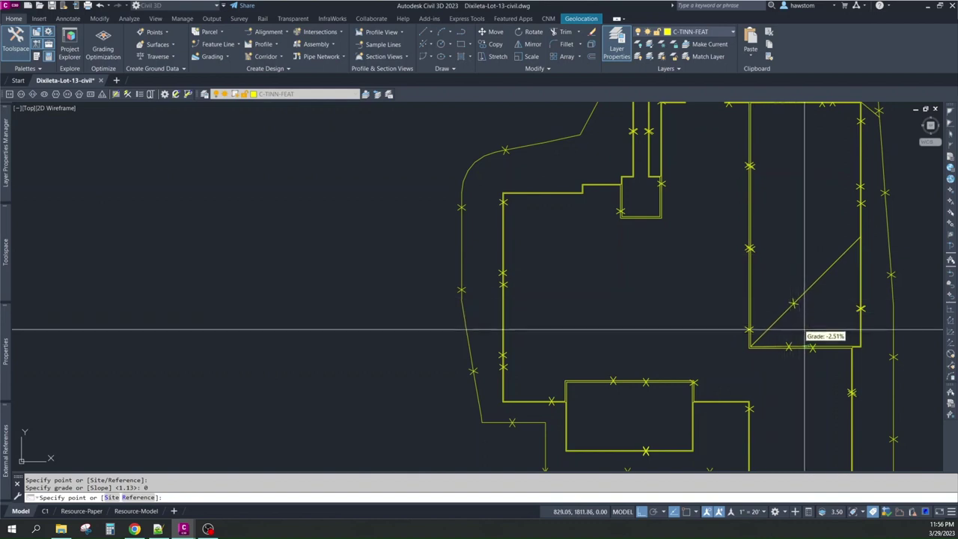
- Set the driveway's inner southeast corner elevation to -0.67 and grade its east edge at -1.5%
{"action": "scroll", "coordinate": [851, 349], "scroll_direction": "up", "scroll_amount": 8}
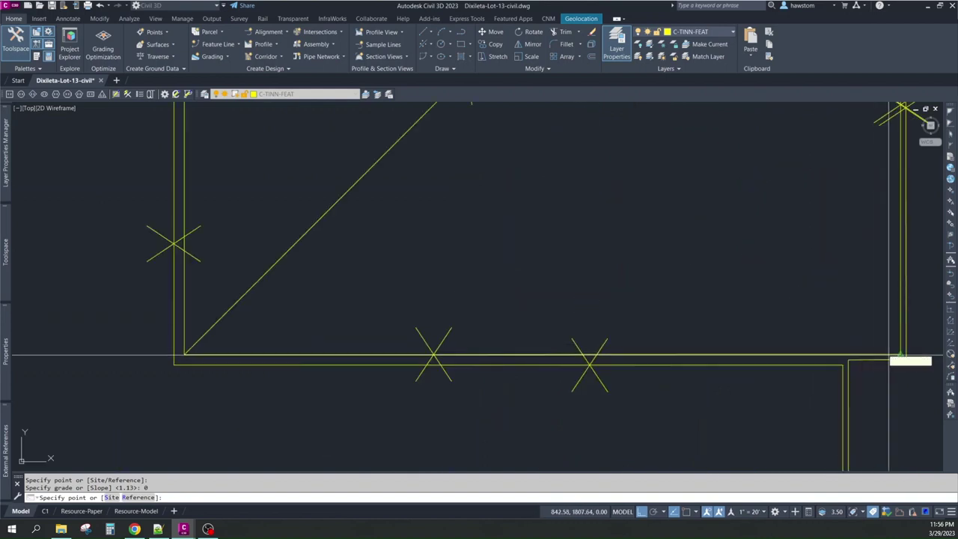
{"action": "left_click", "coordinate": [893, 355]}
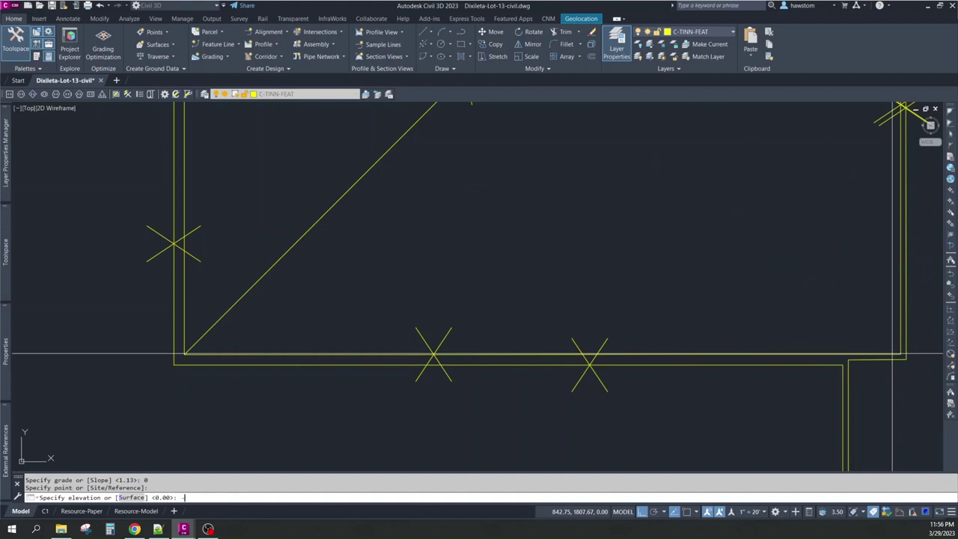
{"action": "scroll", "coordinate": [893, 356], "scroll_direction": "down", "scroll_amount": 5}
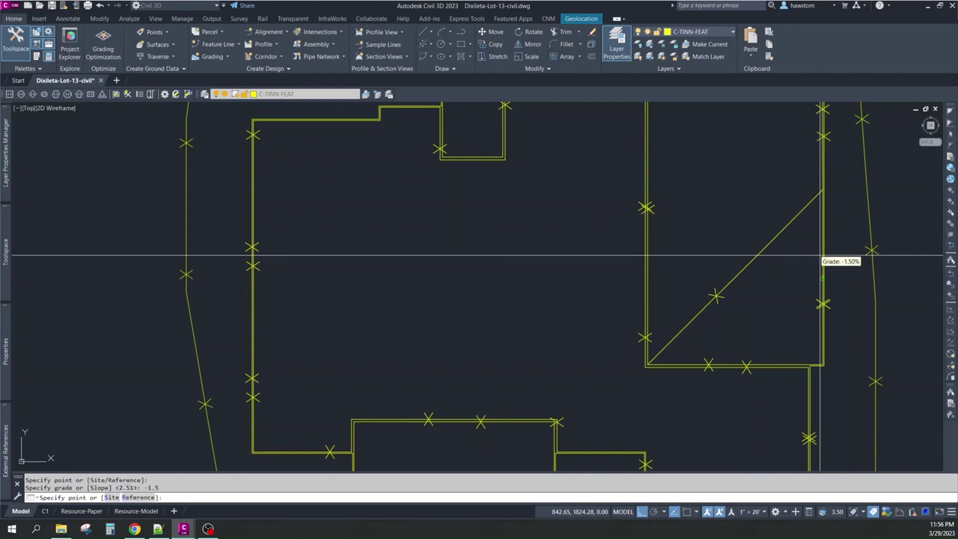
{"action": "scroll", "coordinate": [748, 346], "scroll_direction": "down", "scroll_amount": 5}
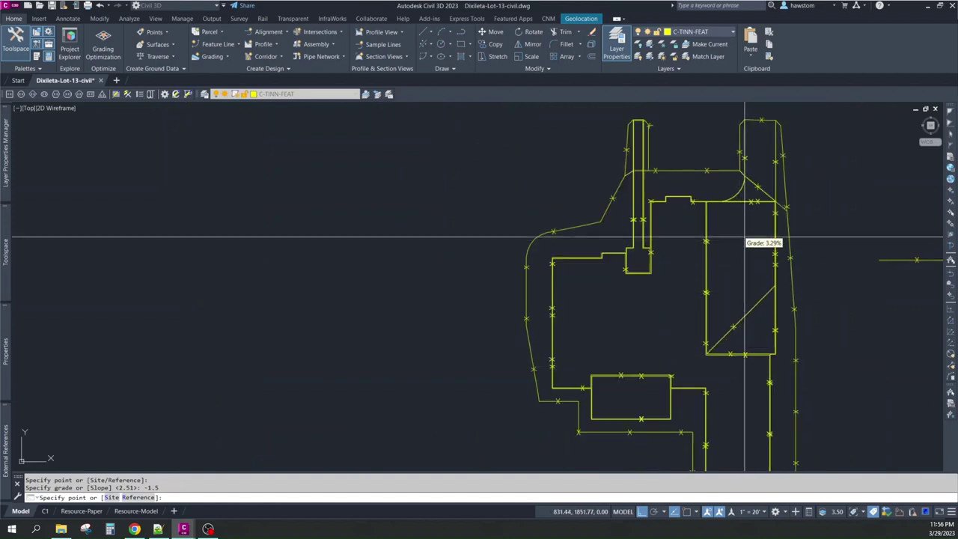
{"action": "scroll", "coordinate": [741, 220], "scroll_direction": "up", "scroll_amount": 4}
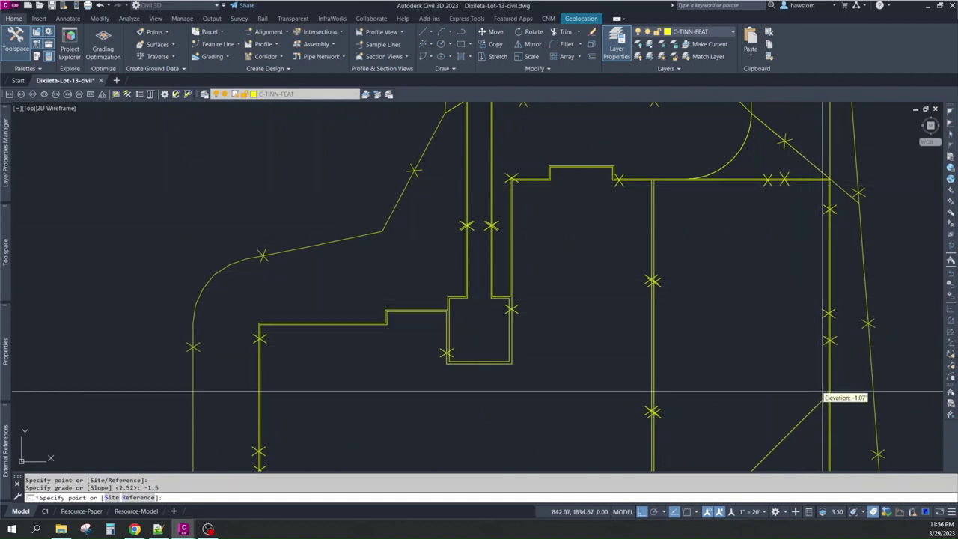
- Set the outer feature line's elevation to -1.32 where the driveway's diagonal meets its east edge
{"action": "scroll", "coordinate": [828, 400], "scroll_direction": "down", "scroll_amount": 5}
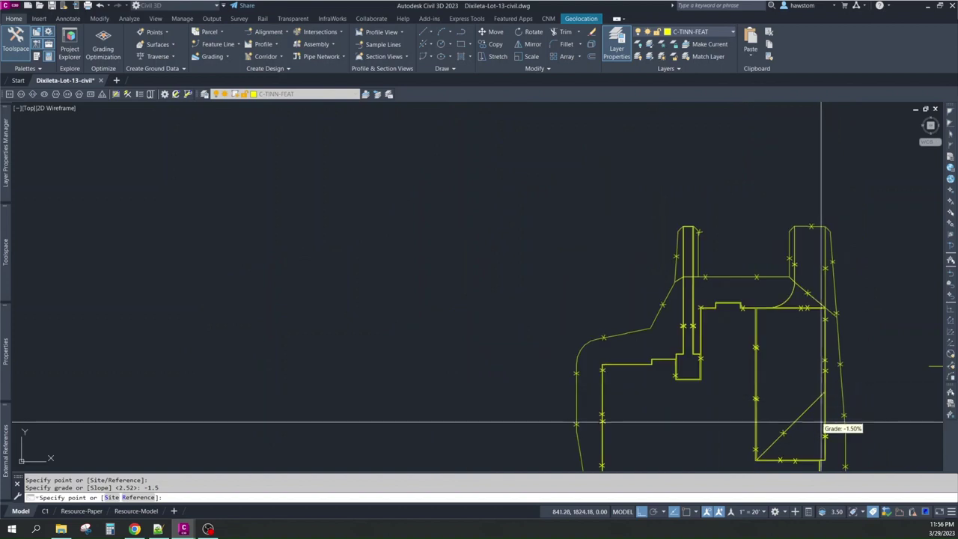
{"action": "scroll", "coordinate": [823, 427], "scroll_direction": "up", "scroll_amount": 5}
{"action": "scroll", "coordinate": [827, 409], "scroll_direction": "down", "scroll_amount": 3}
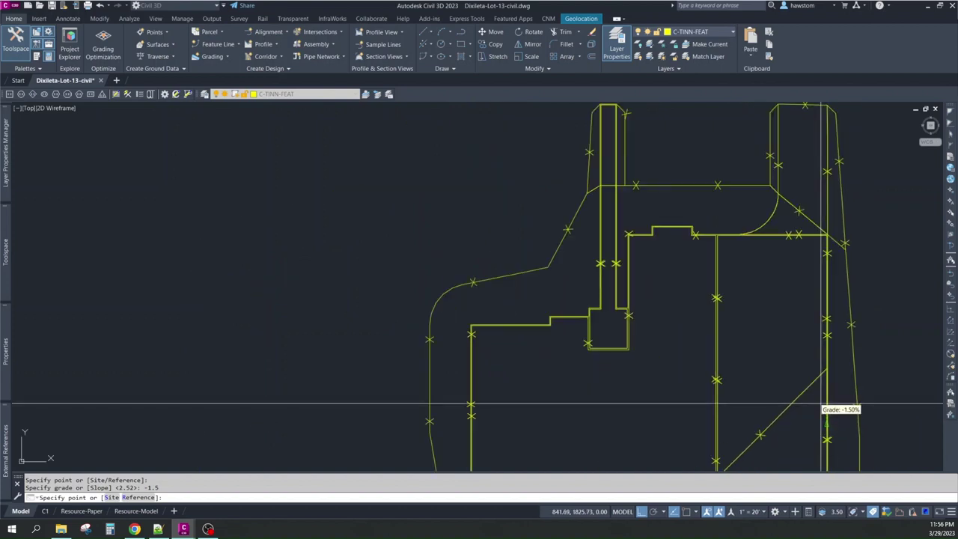
{"action": "scroll", "coordinate": [827, 370], "scroll_direction": "up", "scroll_amount": 5}
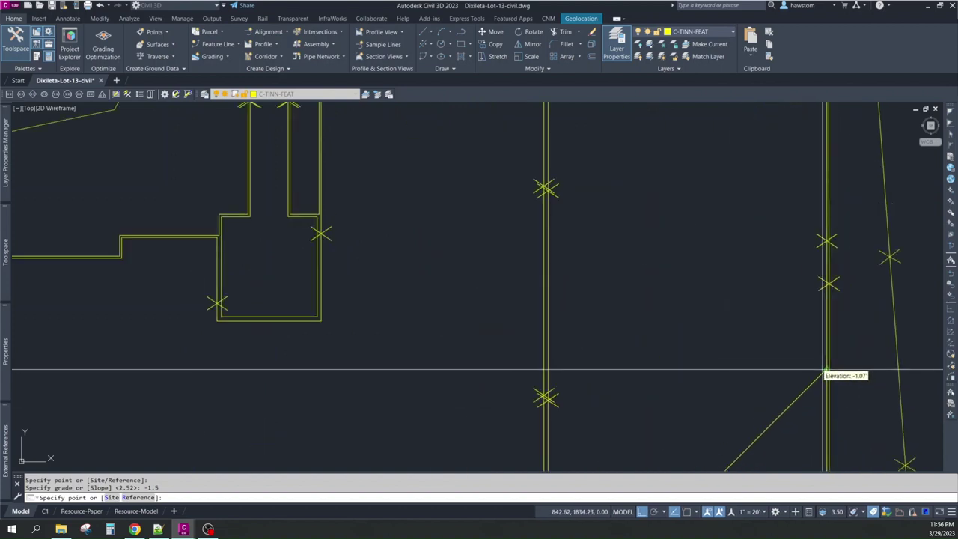
{"action": "scroll", "coordinate": [826, 371], "scroll_direction": "down", "scroll_amount": 2}
{"action": "scroll", "coordinate": [826, 370], "scroll_direction": "up", "scroll_amount": 4}
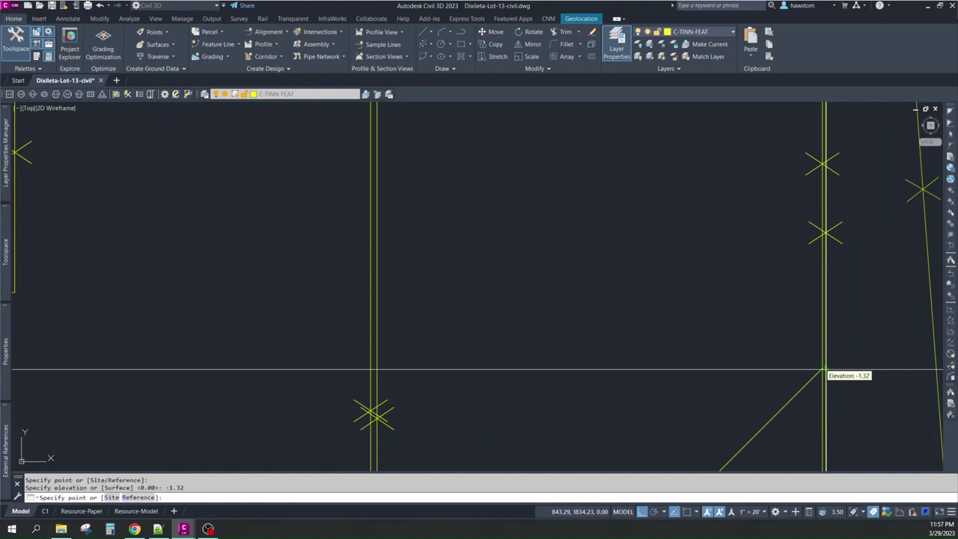
{"action": "scroll", "coordinate": [825, 368], "scroll_direction": "down", "scroll_amount": 3}
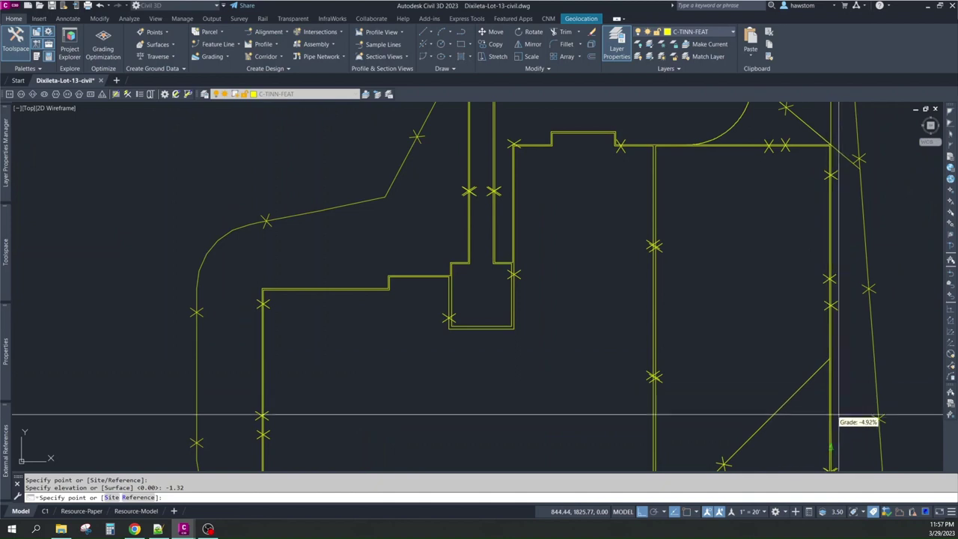
- Set the elevation of the outer feature line's southeast driveway corner to -0.92
{"action": "scroll", "coordinate": [829, 448], "scroll_direction": "down", "scroll_amount": 5}
{"action": "scroll", "coordinate": [823, 438], "scroll_direction": "up", "scroll_amount": 7}
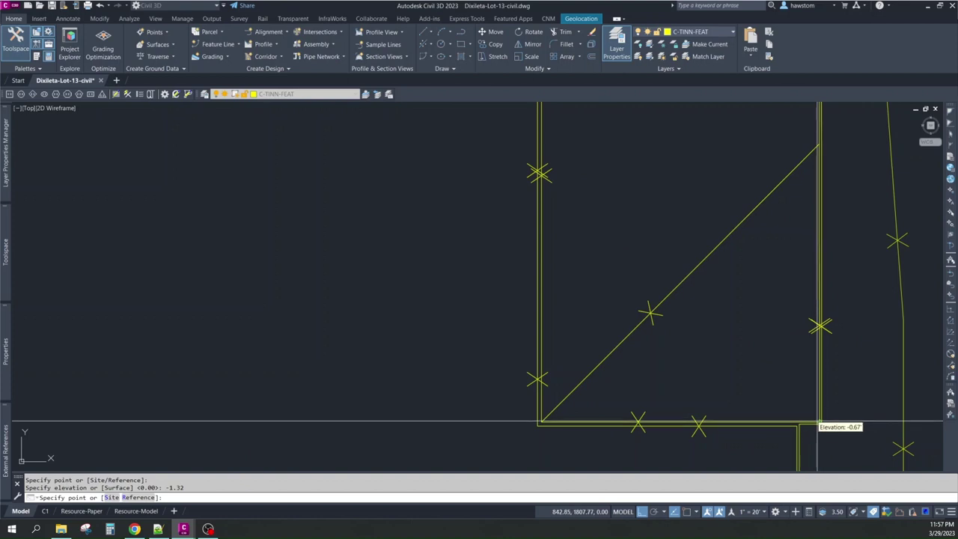
{"action": "left_click", "coordinate": [822, 425]}
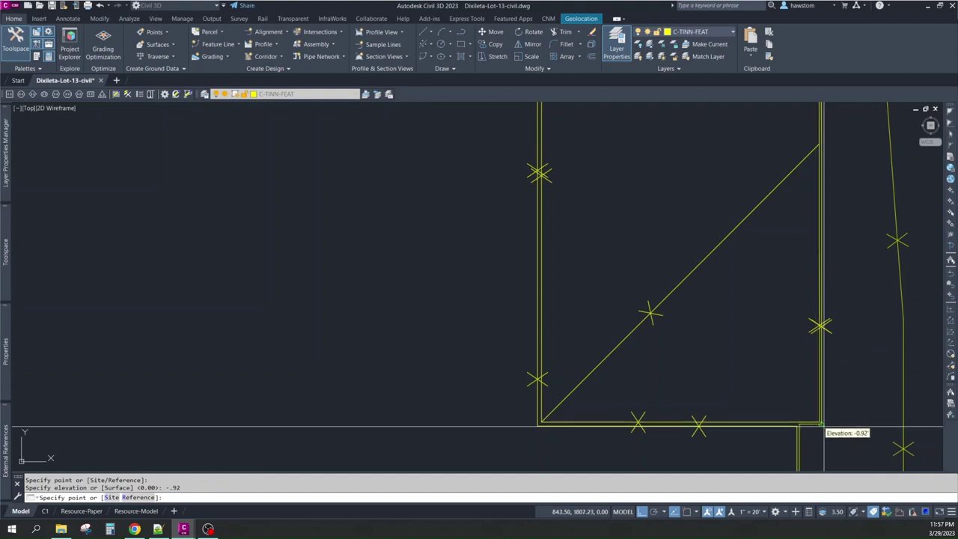
{"action": "scroll", "coordinate": [800, 426], "scroll_direction": "up", "scroll_amount": 4}
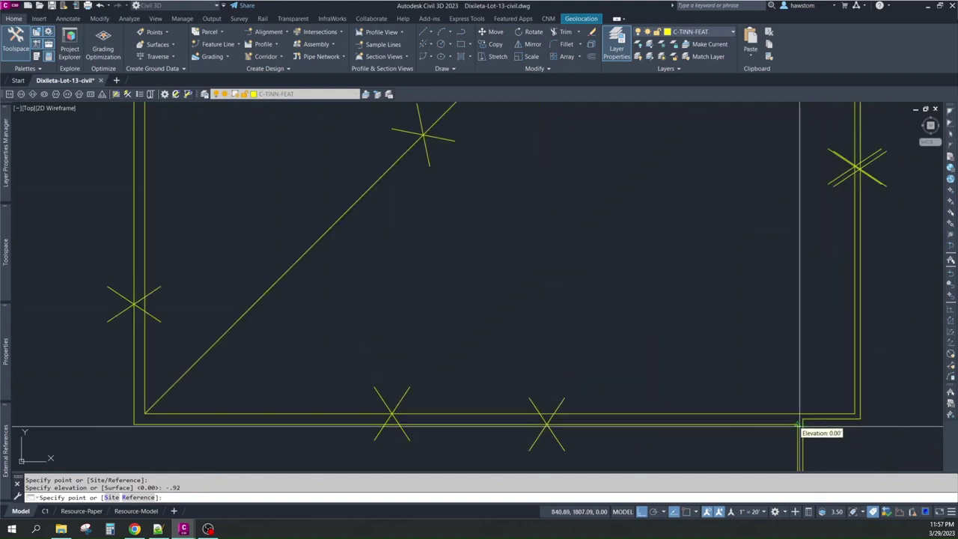
- Set the elevation of the RV garage's southeast corner to -0.5 and the grade along its south edge to 0%
{"action": "scroll", "coordinate": [804, 419], "scroll_direction": "down", "scroll_amount": 6}
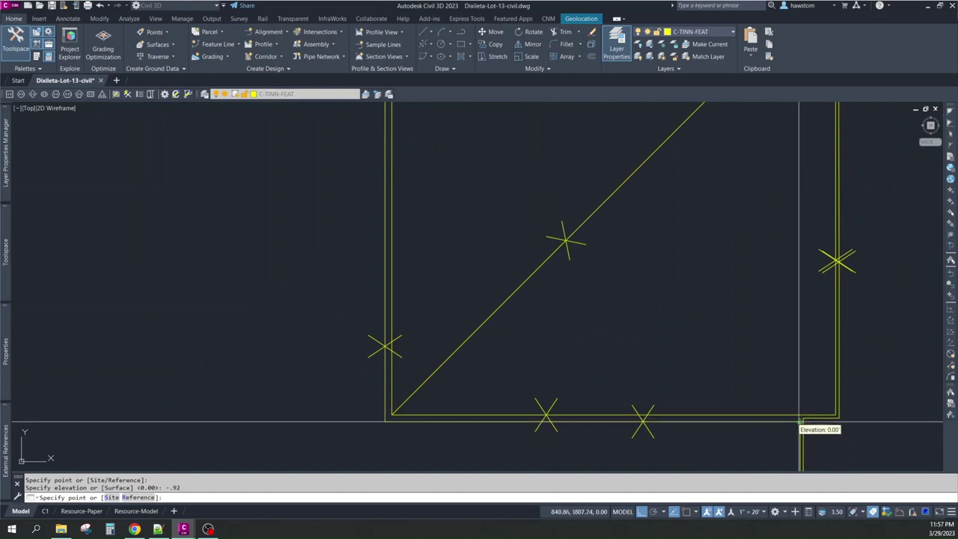
{"action": "scroll", "coordinate": [808, 439], "scroll_direction": "down", "scroll_amount": 3}
{"action": "scroll", "coordinate": [798, 438], "scroll_direction": "up", "scroll_amount": 4}
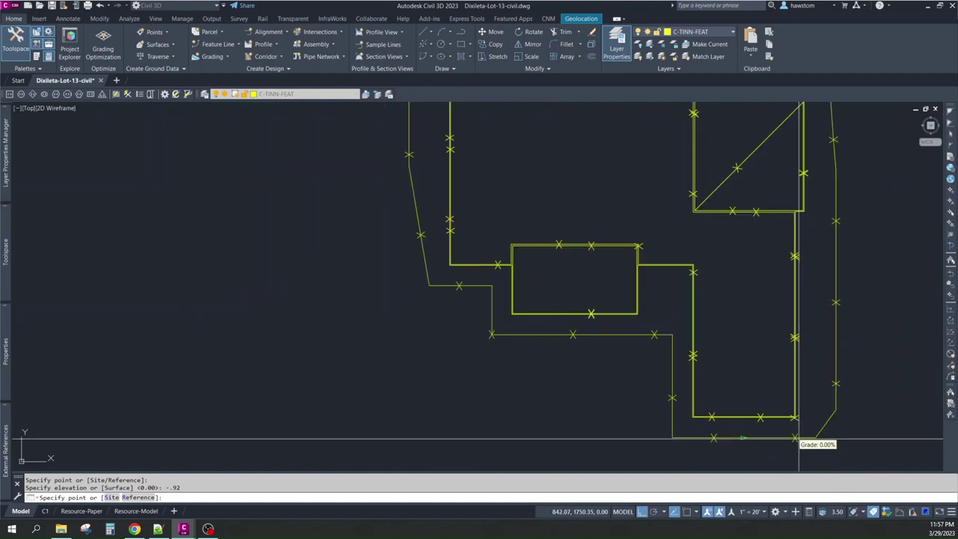
{"action": "scroll", "coordinate": [795, 418], "scroll_direction": "up", "scroll_amount": 5}
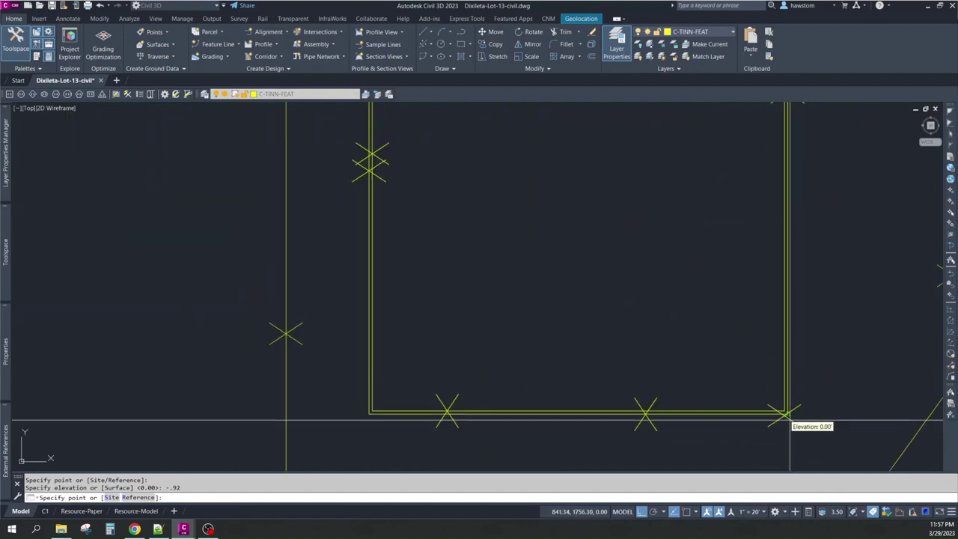
{"action": "left_click", "coordinate": [786, 414]}
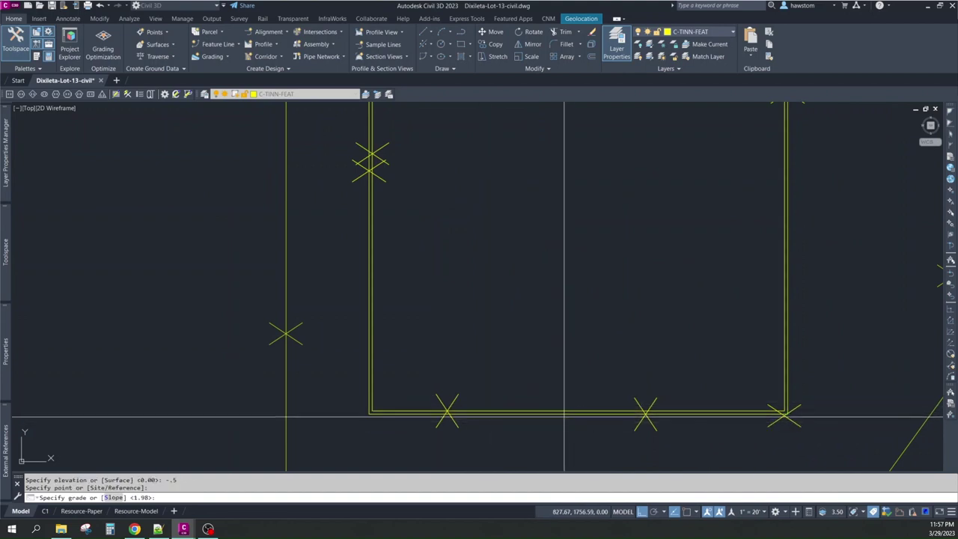
{"action": "key", "text": "Return"}
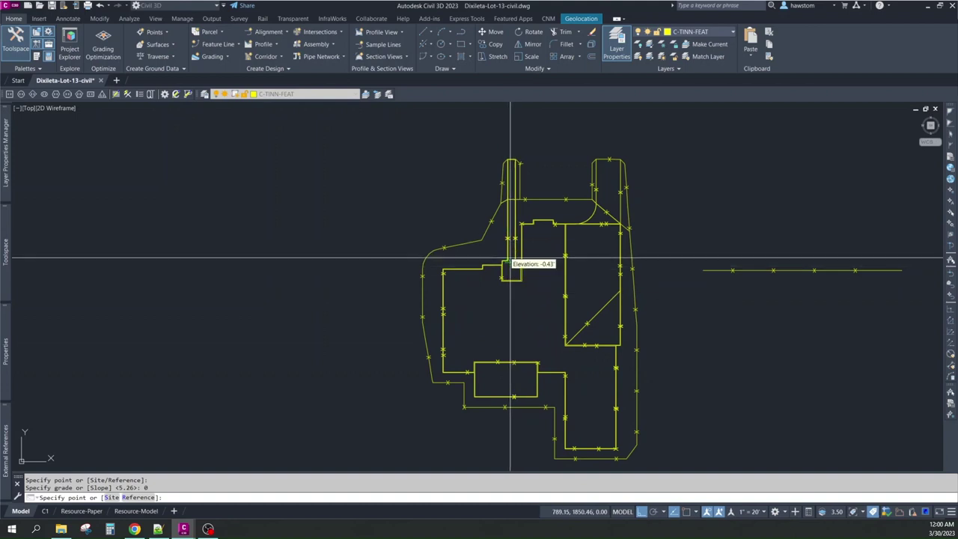
- Check the feature line elevations and grades along the front walkway and driveways, and end the elevation editing
{"action": "scroll", "coordinate": [508, 248], "scroll_direction": "up", "scroll_amount": 3}
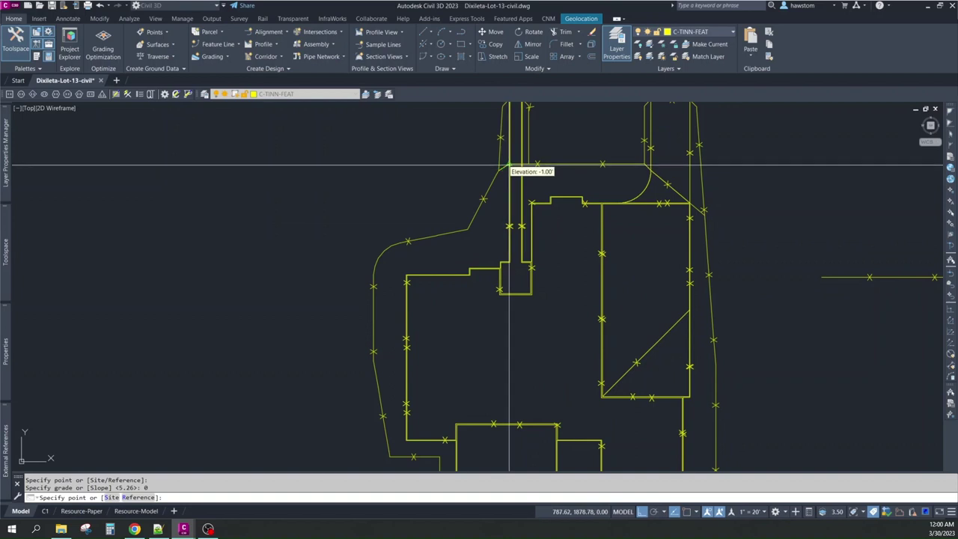
{"action": "scroll", "coordinate": [529, 307], "scroll_direction": "down", "scroll_amount": 2}
{"action": "scroll", "coordinate": [627, 171], "scroll_direction": "up", "scroll_amount": 4}
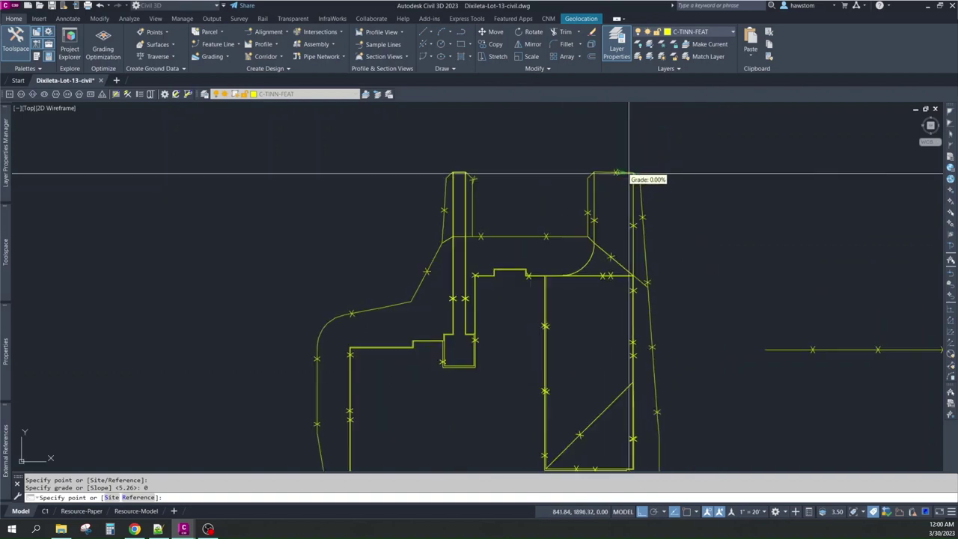
{"action": "scroll", "coordinate": [346, 172], "scroll_direction": "up", "scroll_amount": 2}
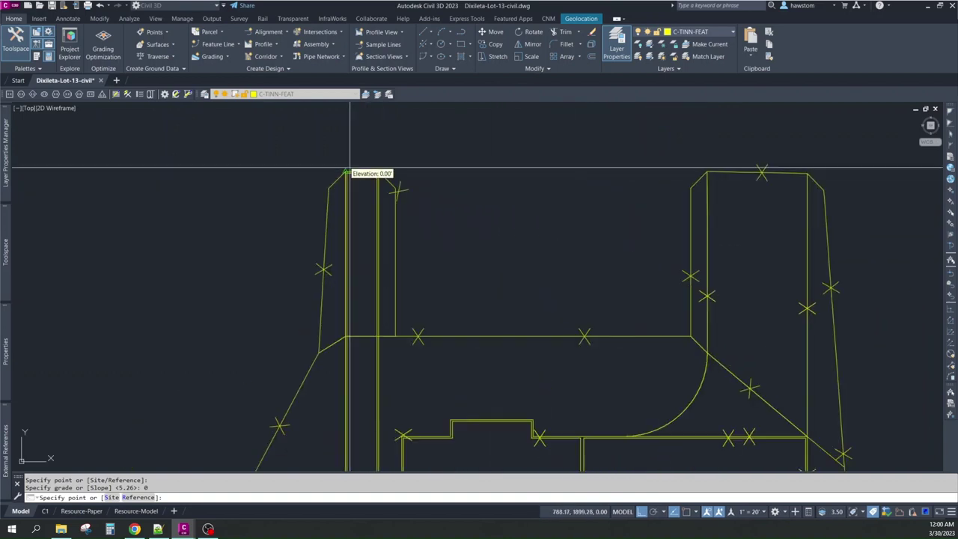
{"action": "key", "text": "Escape"}
{"action": "scroll", "coordinate": [449, 236], "scroll_direction": "down", "scroll_amount": 6}
{"action": "scroll", "coordinate": [468, 239], "scroll_direction": "down", "scroll_amount": 2}
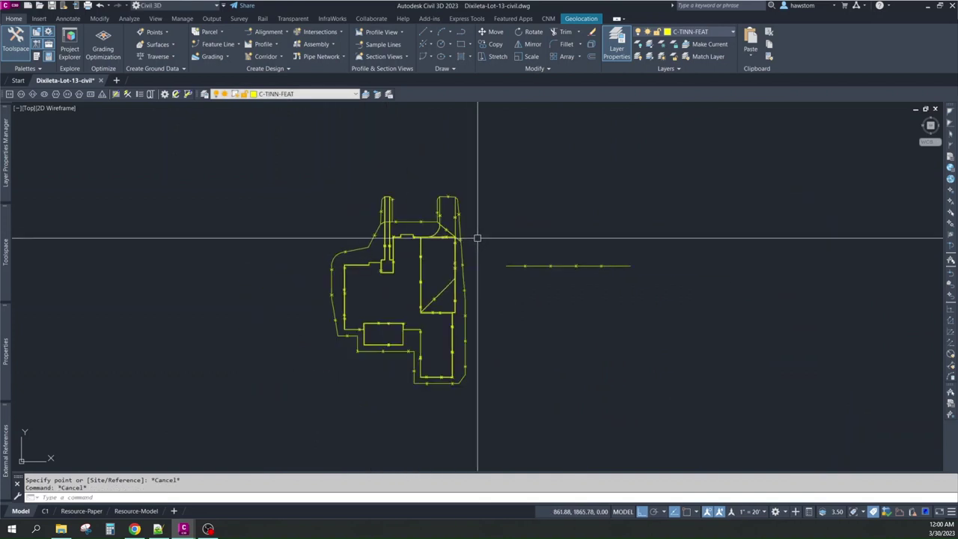
{"action": "scroll", "coordinate": [360, 283], "scroll_direction": "up", "scroll_amount": 2}
{"action": "scroll", "coordinate": [360, 284], "scroll_direction": "down", "scroll_amount": 2}
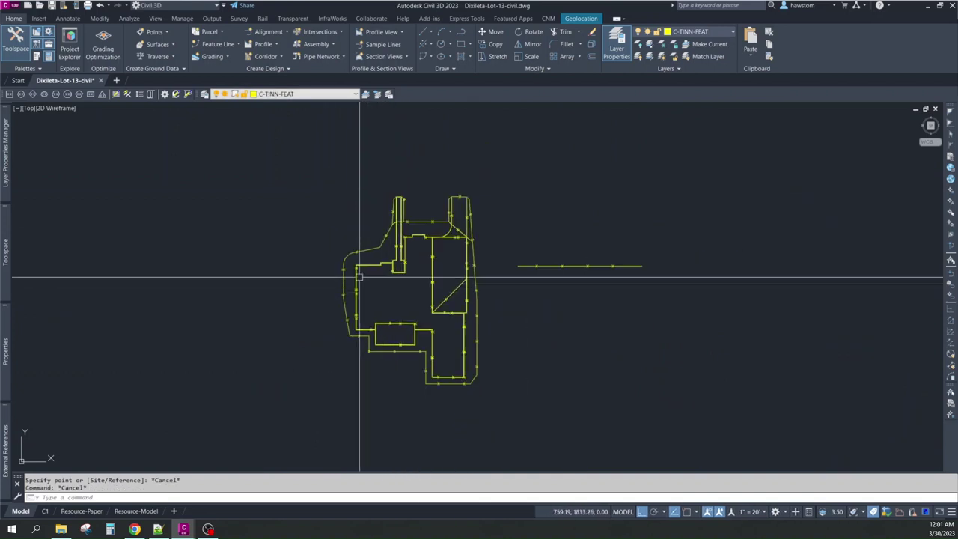
- Turn on all layers with LAYON and examine the existing ground contours around the house
{"action": "type", "text": "layon"}
{"action": "key", "text": "Return"}
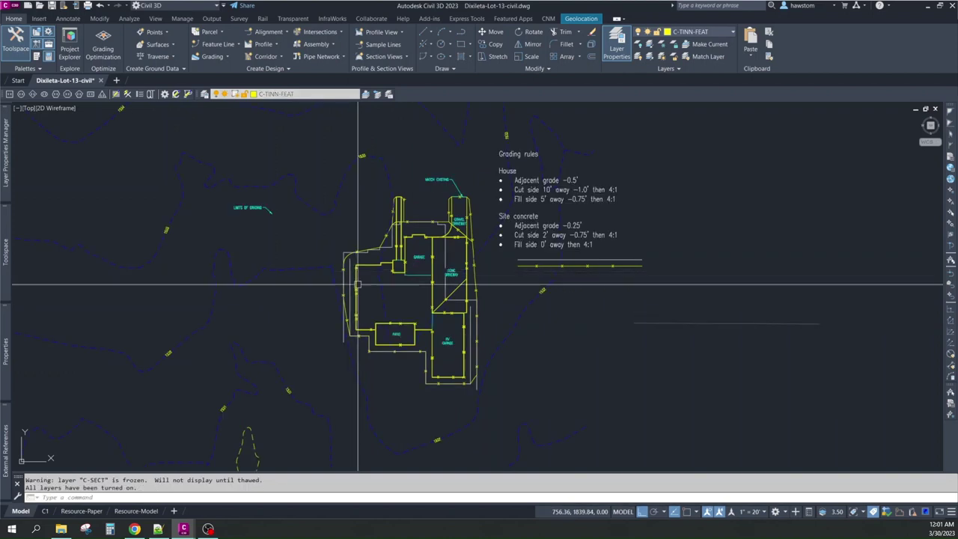
{"action": "scroll", "coordinate": [384, 333], "scroll_direction": "up", "scroll_amount": 2}
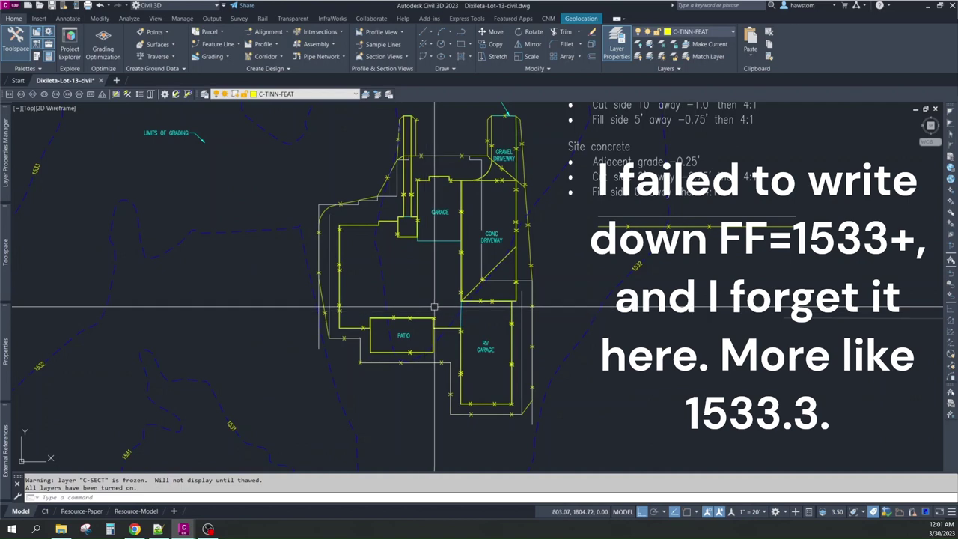
{"action": "scroll", "coordinate": [516, 294], "scroll_direction": "down", "scroll_amount": 2}
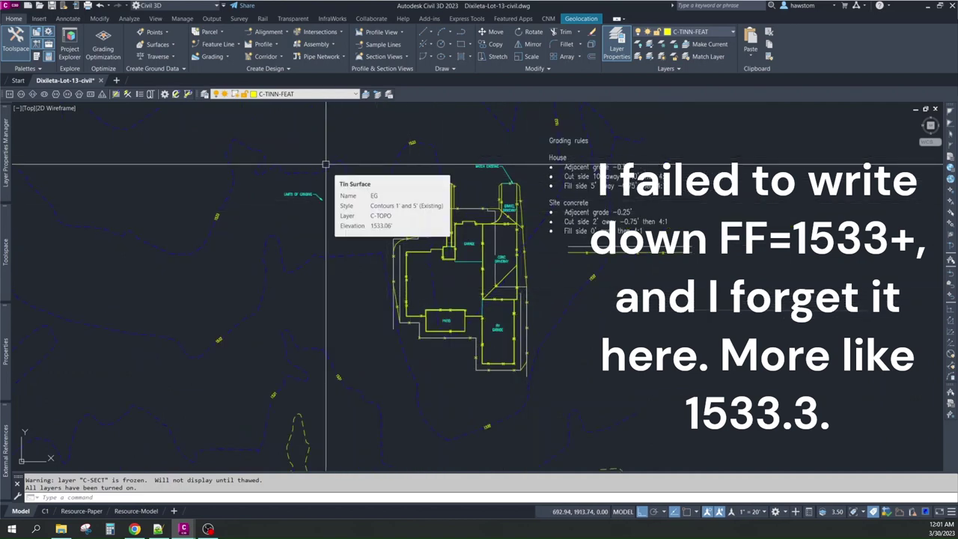
{"action": "type", "text": "f"}
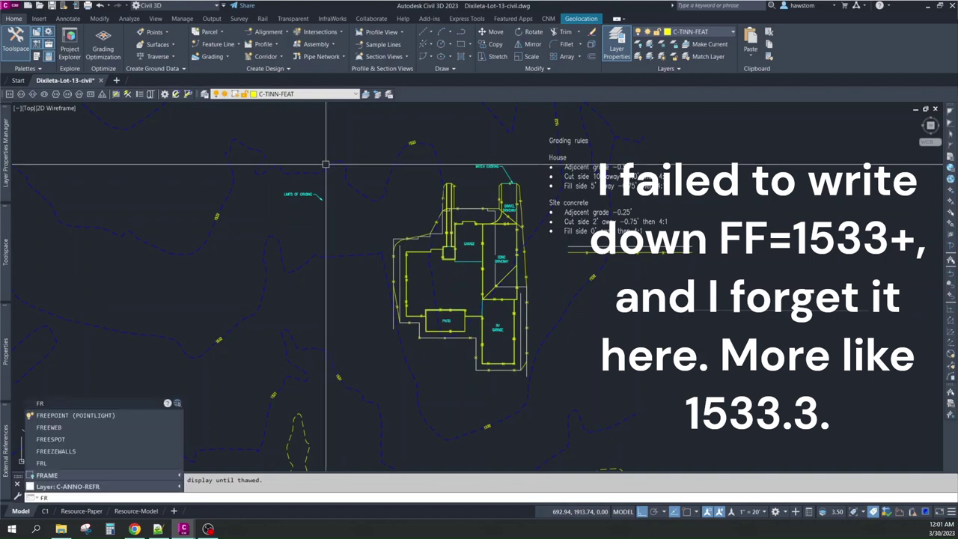
{"action": "type", "text": "ri"}
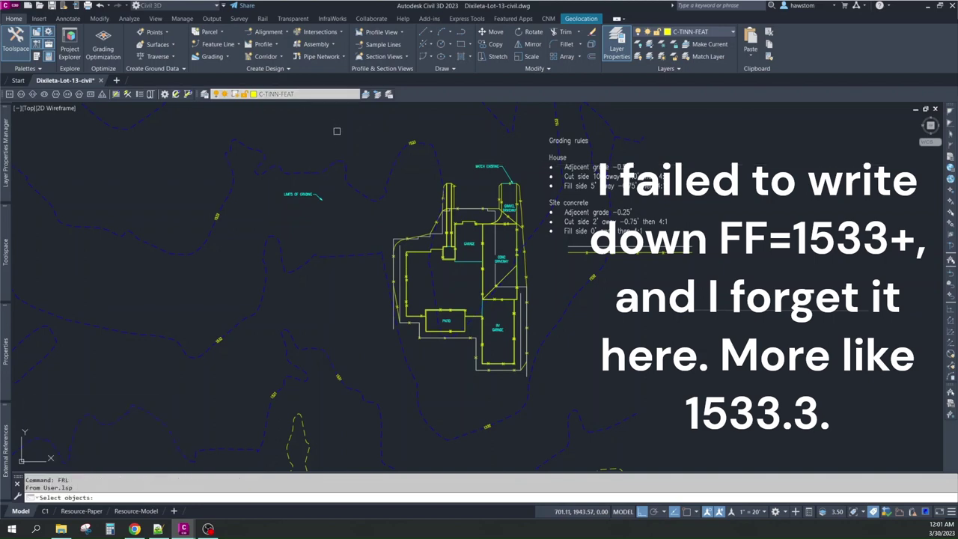
{"action": "left_click", "coordinate": [356, 149]}
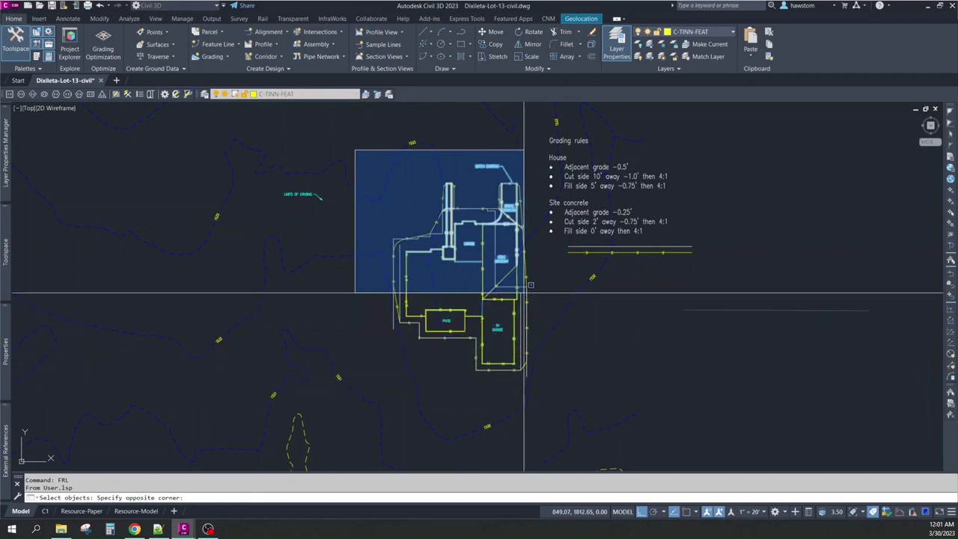
{"action": "left_click", "coordinate": [496, 297]}
{"action": "key", "text": "Escape"}
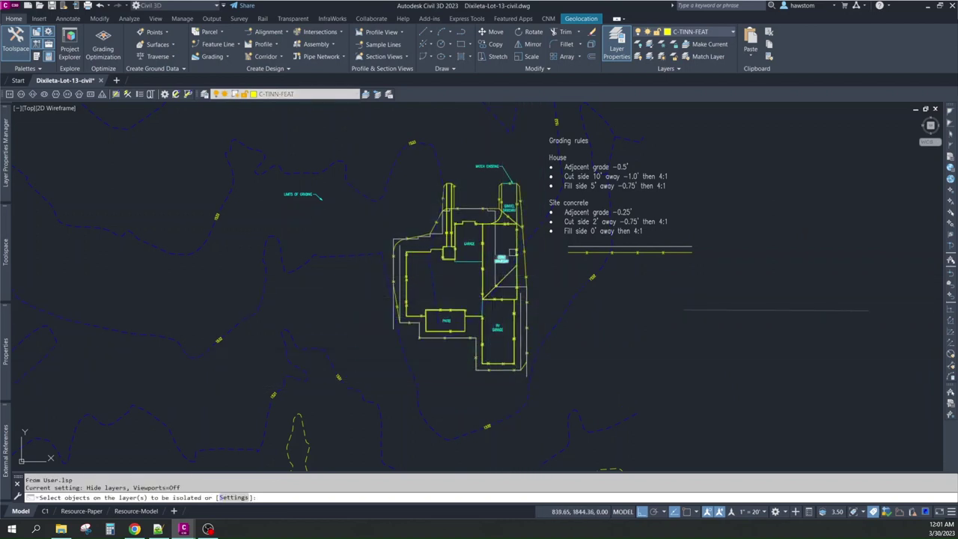
- Isolate the C-TINN-FEAT layer and raise all house, driveway and site feature lines by 1532.7
{"action": "left_click", "coordinate": [505, 278]}
{"action": "key", "text": "Return"}
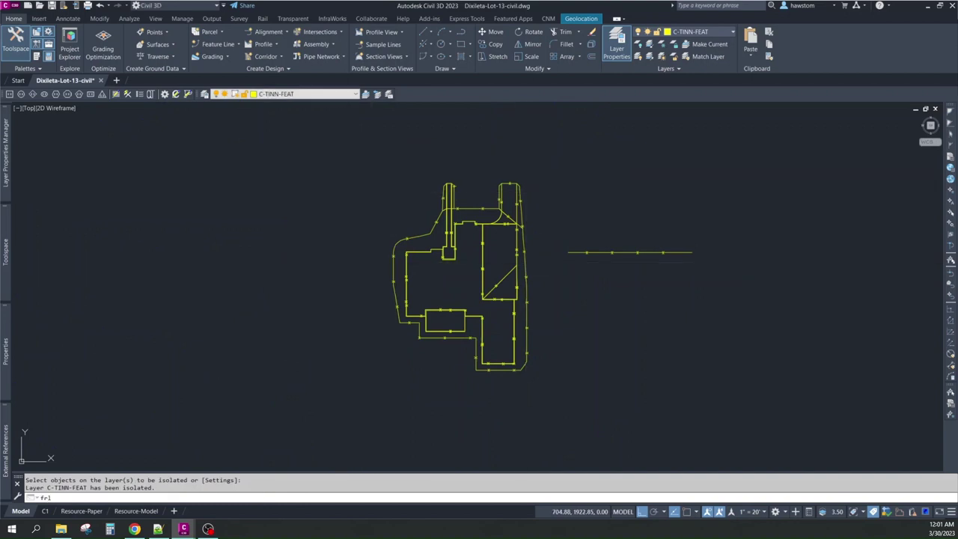
{"action": "left_click", "coordinate": [339, 146]}
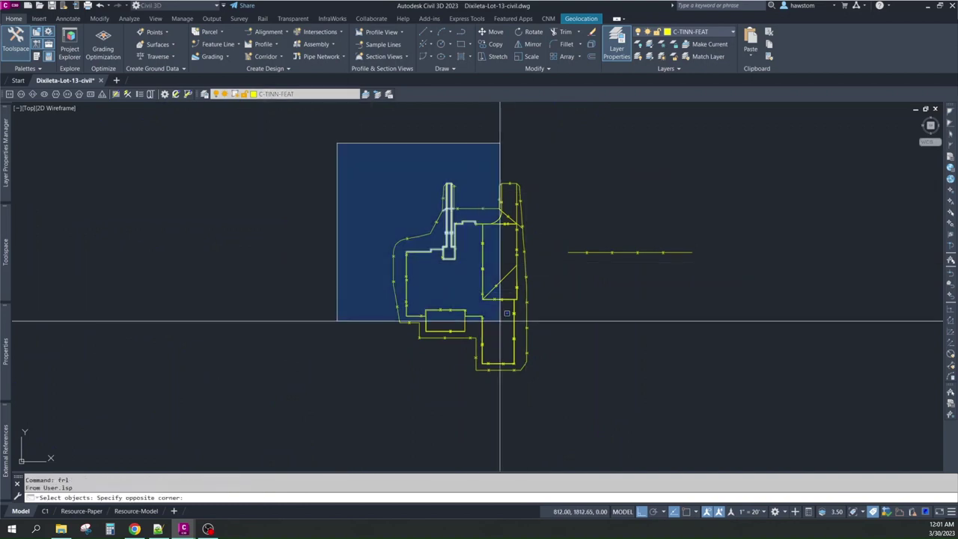
{"action": "left_click", "coordinate": [549, 394]}
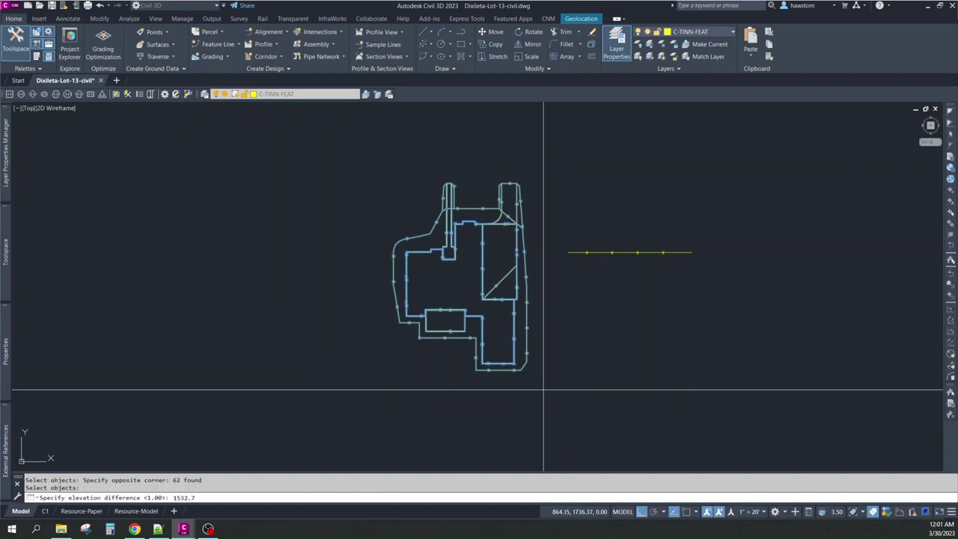
{"action": "key", "text": "Return"}
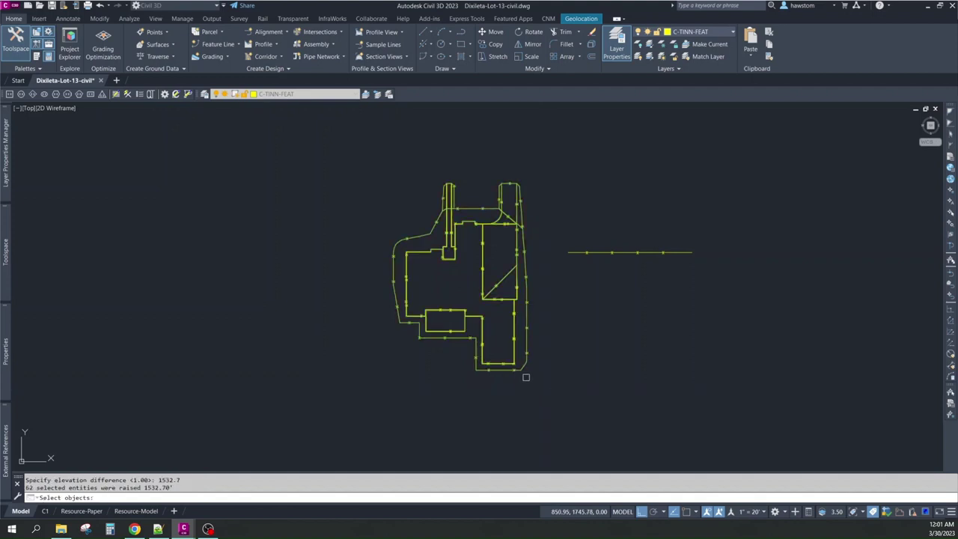
{"action": "key", "text": "Return"}
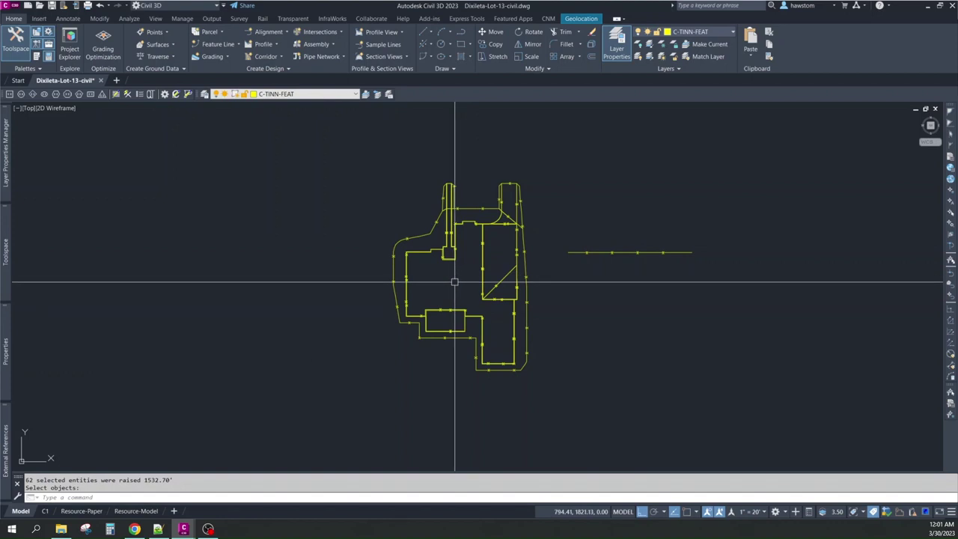
- Set the elevations of the front walkway's two north end corners from existing surface EG
{"action": "key", "text": "Return"}
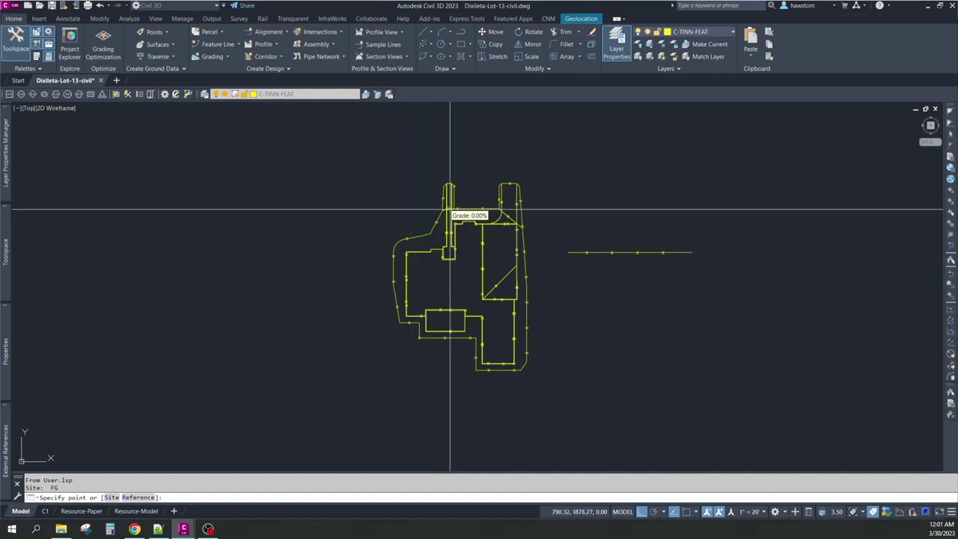
{"action": "scroll", "coordinate": [450, 209], "scroll_direction": "up", "scroll_amount": 5}
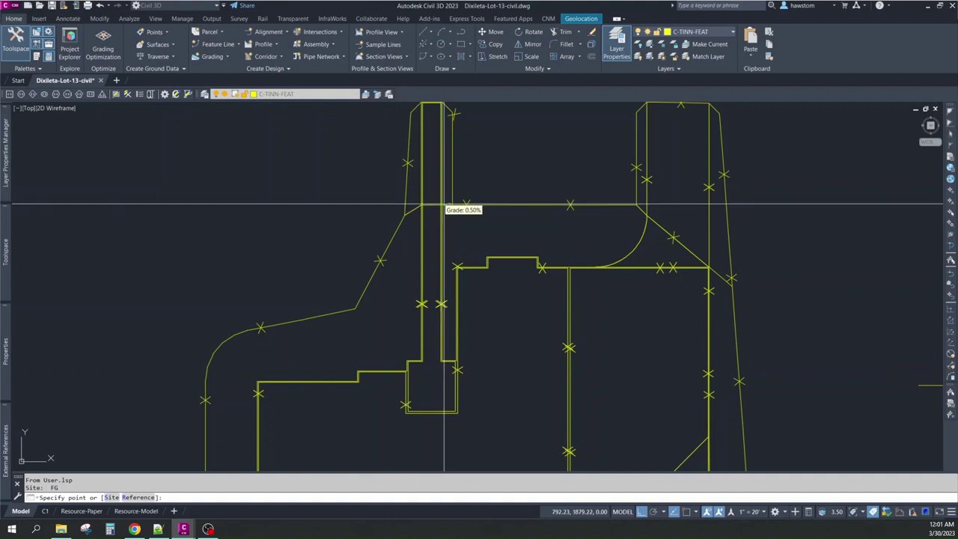
{"action": "scroll", "coordinate": [453, 187], "scroll_direction": "down", "scroll_amount": 3}
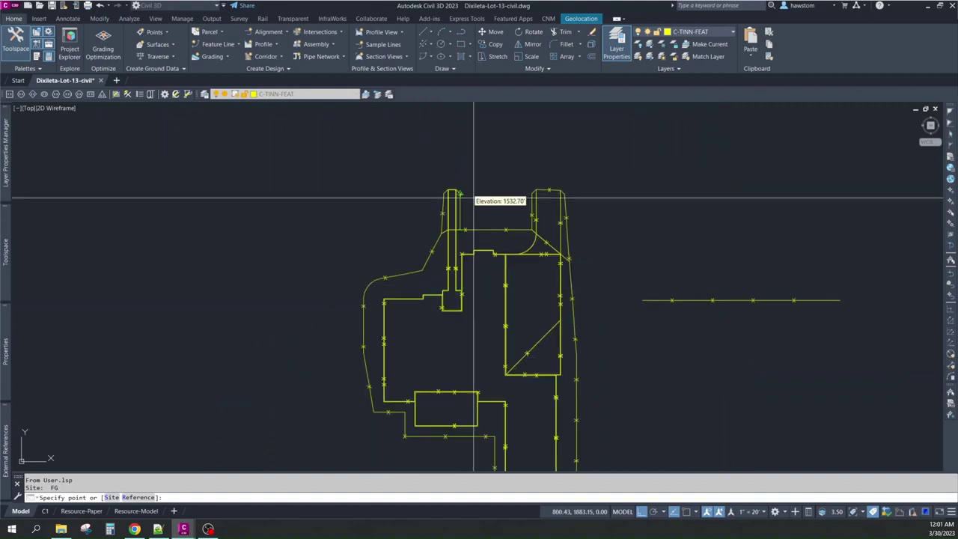
{"action": "scroll", "coordinate": [458, 197], "scroll_direction": "up", "scroll_amount": 3}
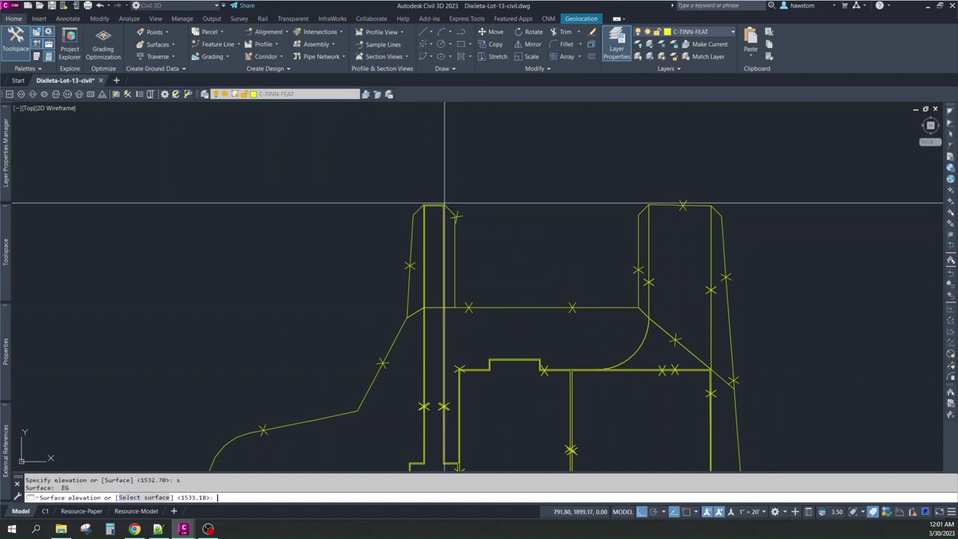
{"action": "key", "text": "Return"}
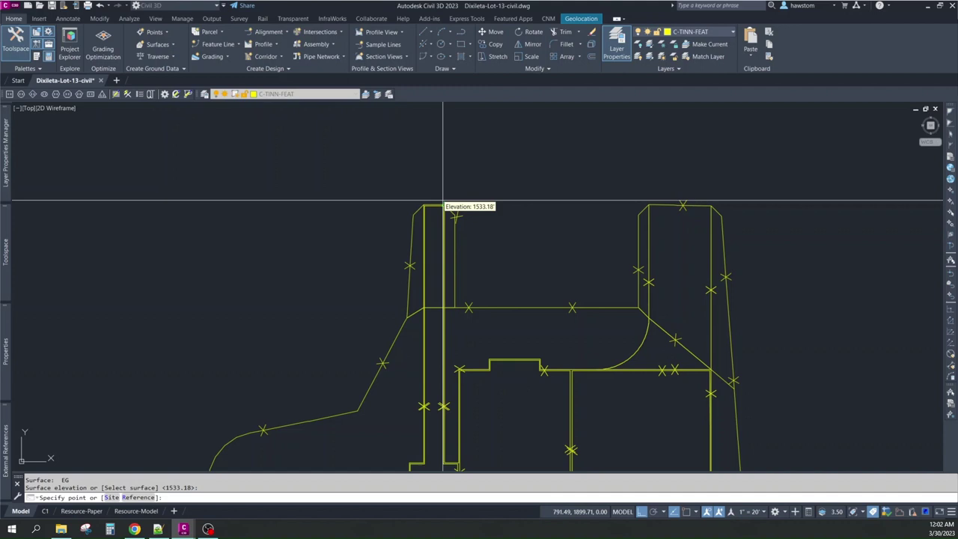
{"action": "left_click", "coordinate": [425, 202]}
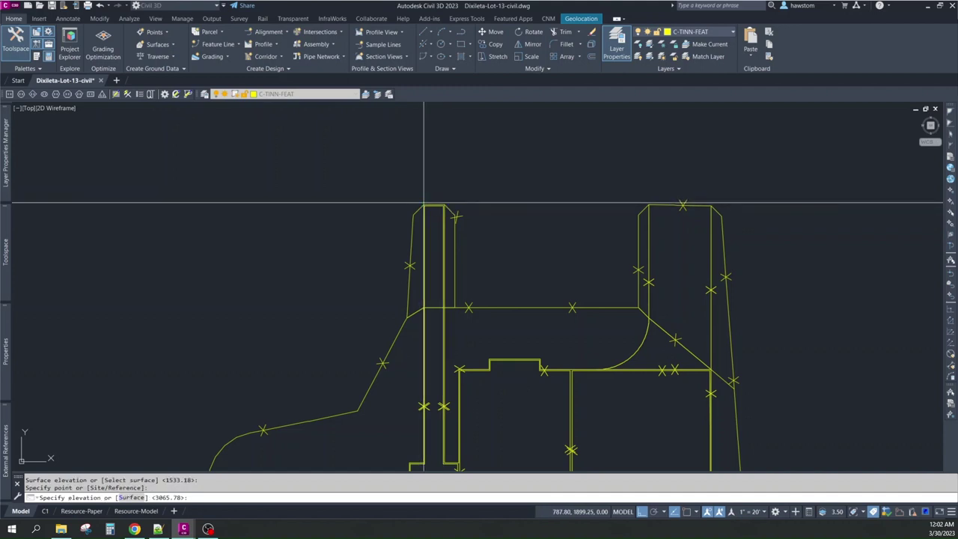
{"action": "key", "text": "Return"}
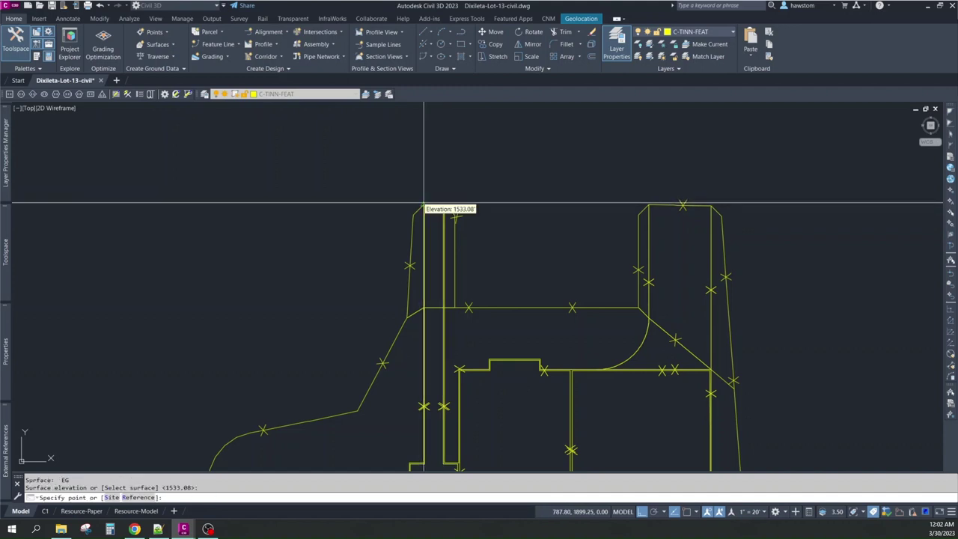
- Match the gravel driveway's two north end corners to the elevations of surface EG
{"action": "left_click", "coordinate": [637, 207]}
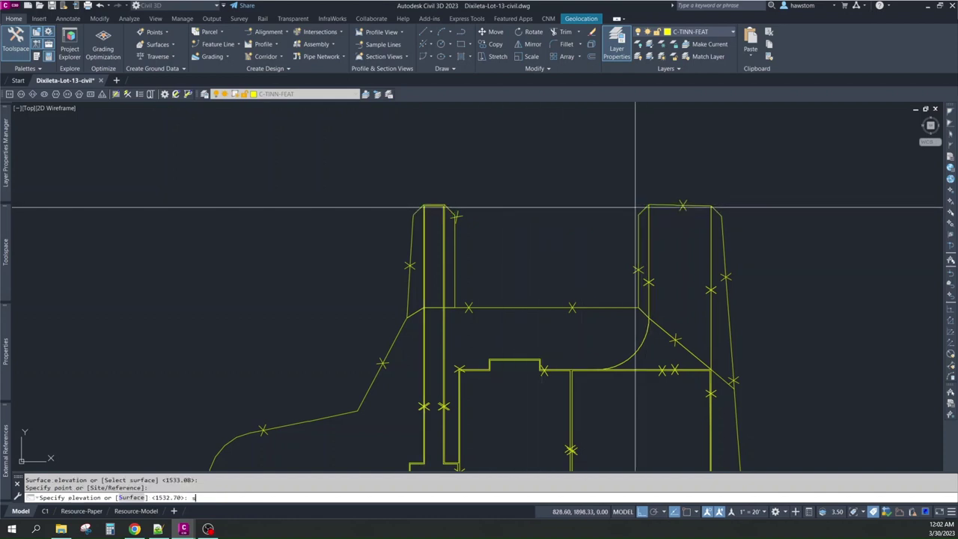
{"action": "key", "text": "Return"}
{"action": "key", "text": "Return"}
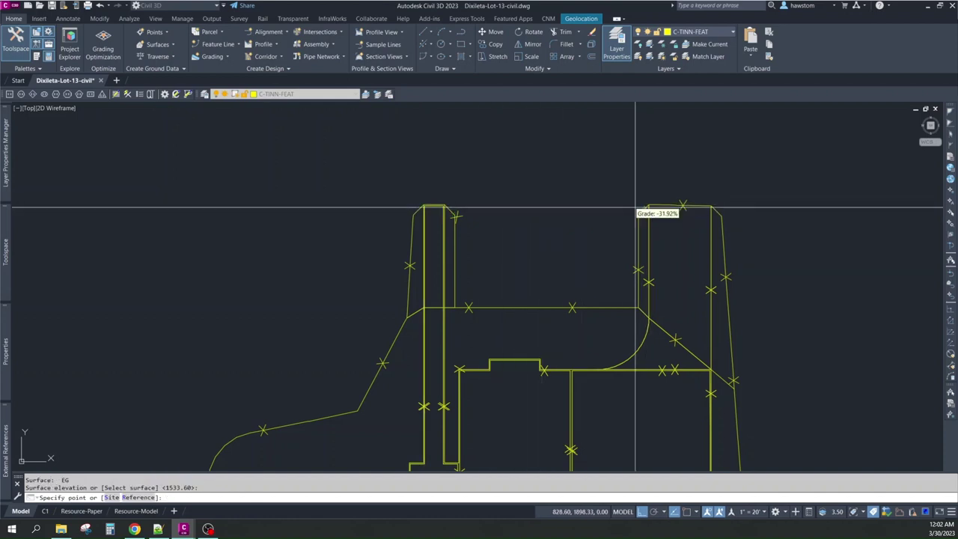
{"action": "left_click", "coordinate": [711, 203]}
{"action": "key", "text": "Return"}
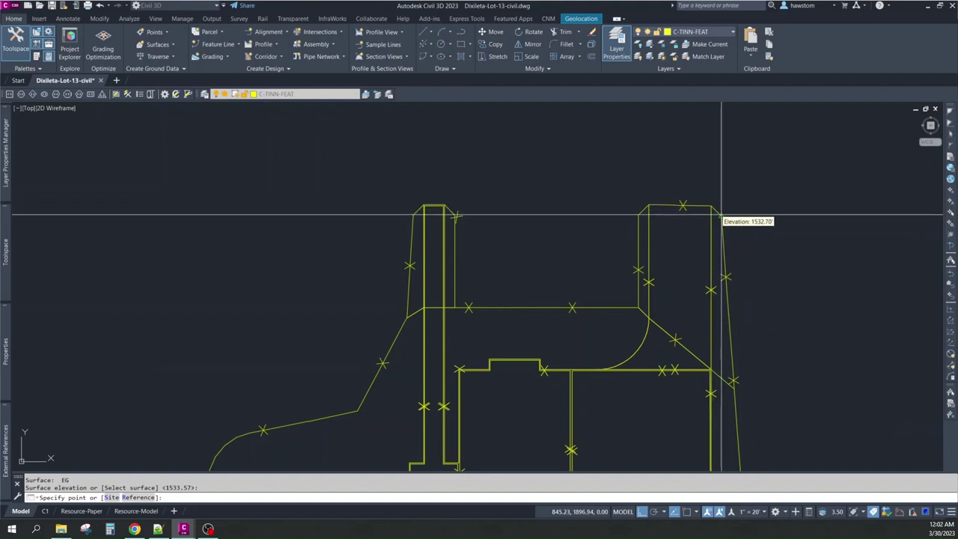
- Set the outer feature line's northeast driveway corner to elevation 1533.25 and its northwest walkway corner to 1532.82, and end the elevation editing
{"action": "left_click", "coordinate": [722, 217]}
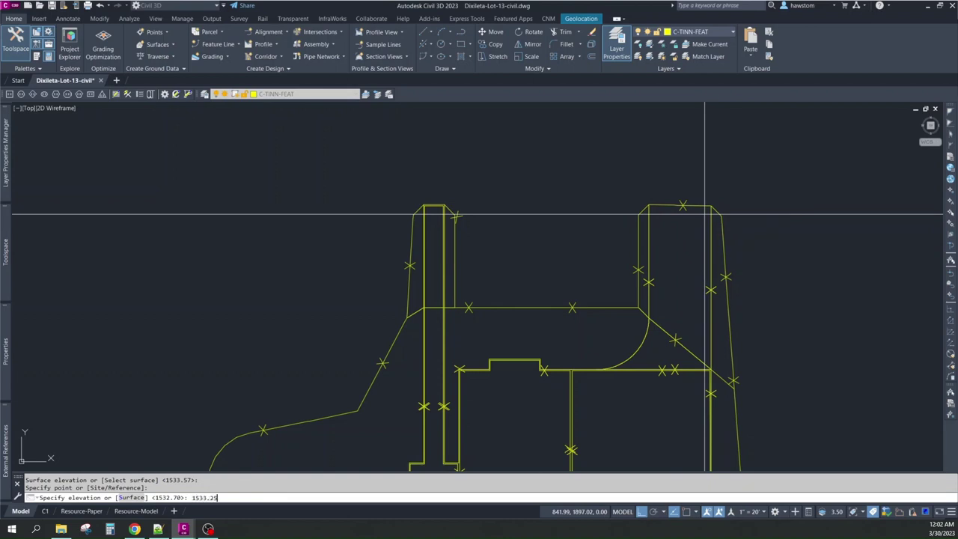
{"action": "type", "text": "1533.25"}
{"action": "key", "text": "Return"}
{"action": "scroll", "coordinate": [432, 210], "scroll_direction": "up", "scroll_amount": 4}
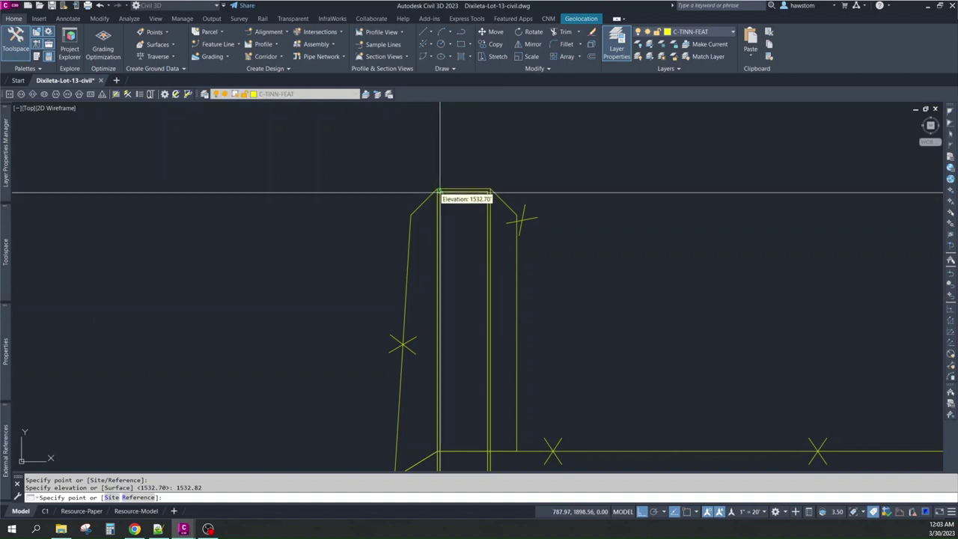
{"action": "left_click", "coordinate": [411, 216]}
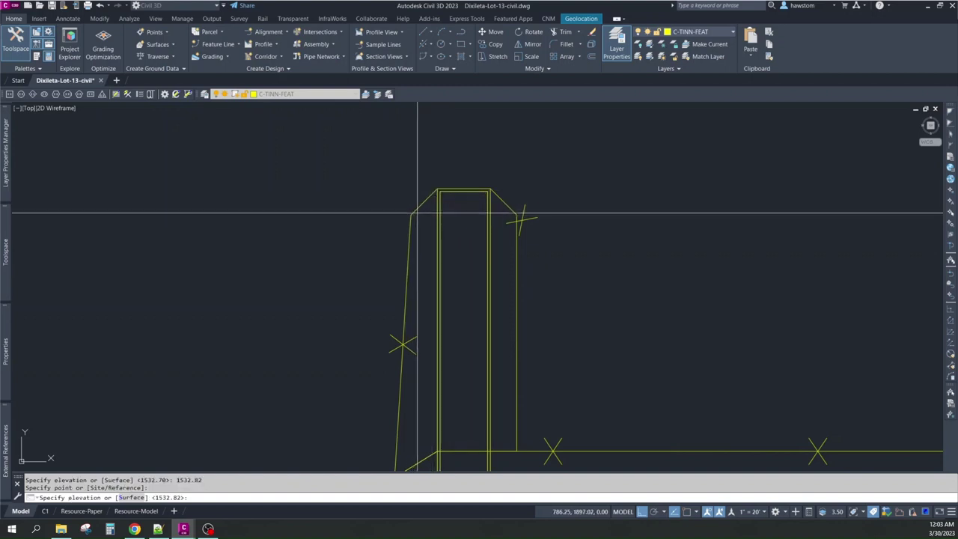
{"action": "key", "text": "Escape"}
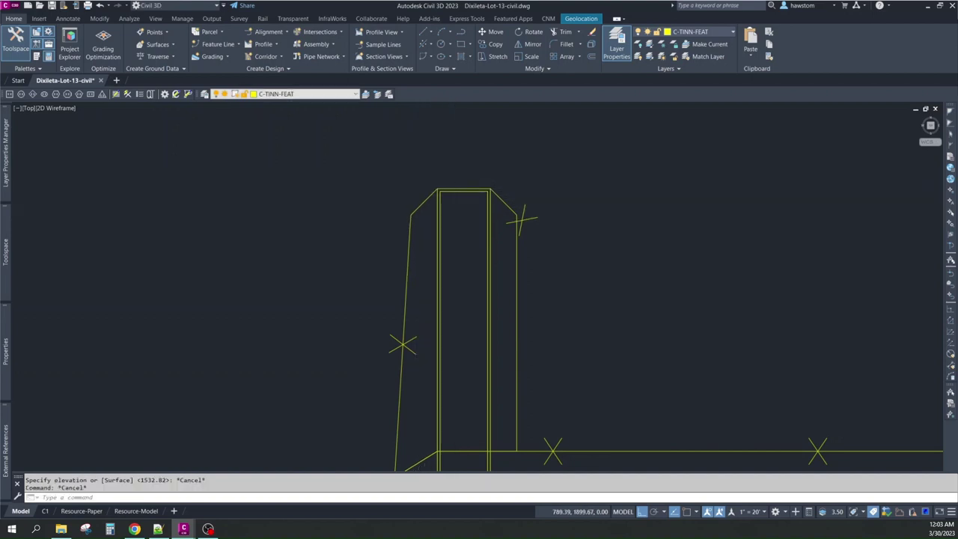
- Examine the feature lines around the front walkway, driveways, patio and RV garage
{"action": "scroll", "coordinate": [524, 218], "scroll_direction": "down", "scroll_amount": 4}
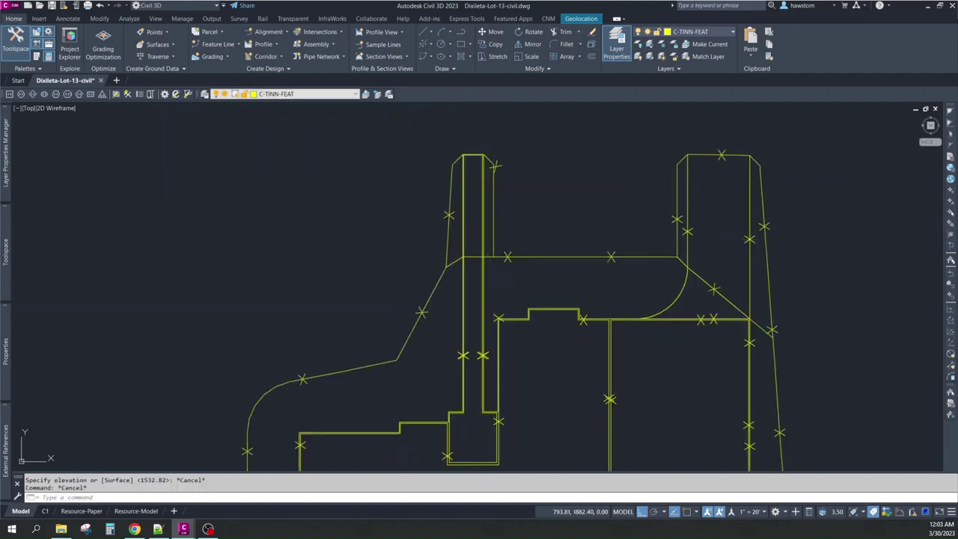
{"action": "left_click", "coordinate": [494, 178]}
{"action": "scroll", "coordinate": [506, 220], "scroll_direction": "down", "scroll_amount": 3}
{"action": "scroll", "coordinate": [606, 197], "scroll_direction": "down", "scroll_amount": 1}
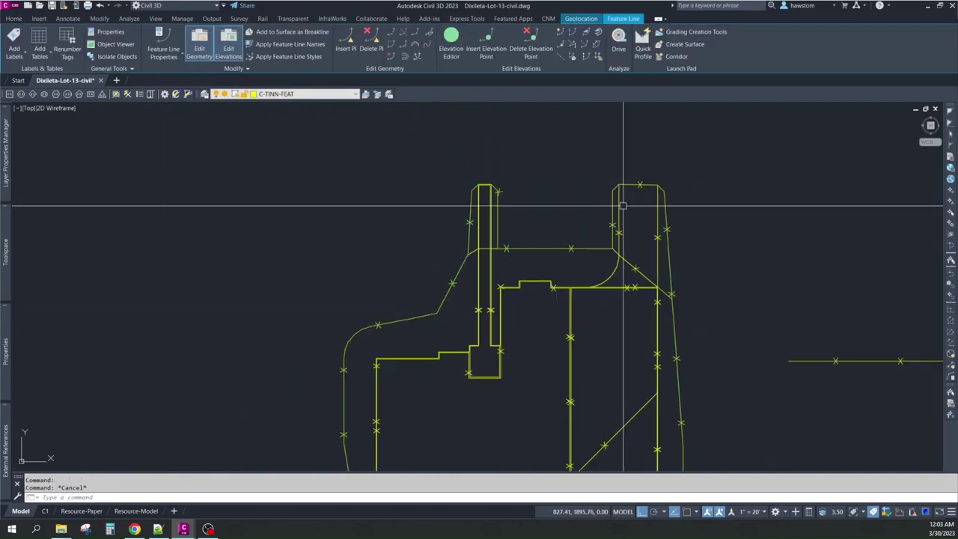
{"action": "key", "text": "Escape"}
{"action": "scroll", "coordinate": [624, 201], "scroll_direction": "up", "scroll_amount": 2}
{"action": "scroll", "coordinate": [610, 217], "scroll_direction": "down", "scroll_amount": 4}
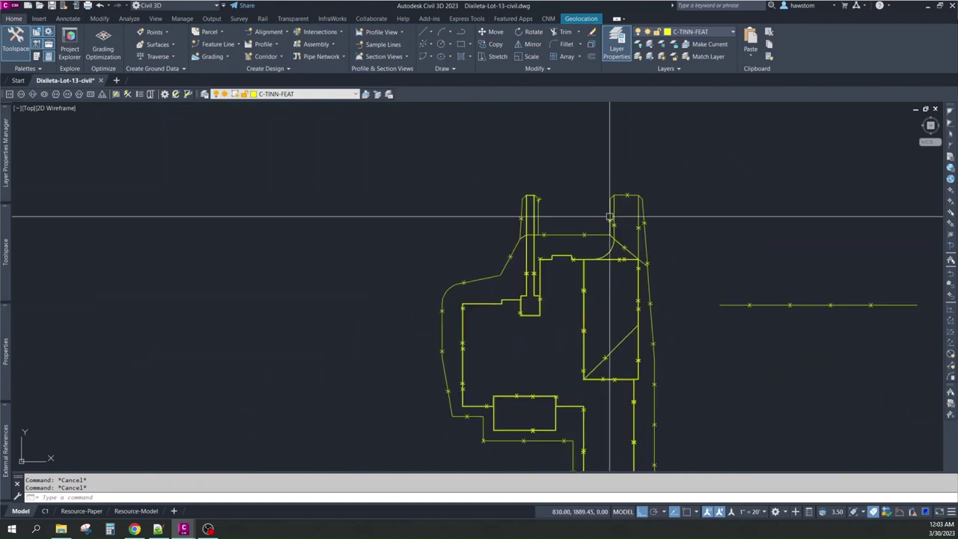
{"action": "scroll", "coordinate": [591, 213], "scroll_direction": "down", "scroll_amount": 3}
{"action": "scroll", "coordinate": [604, 253], "scroll_direction": "up", "scroll_amount": 3}
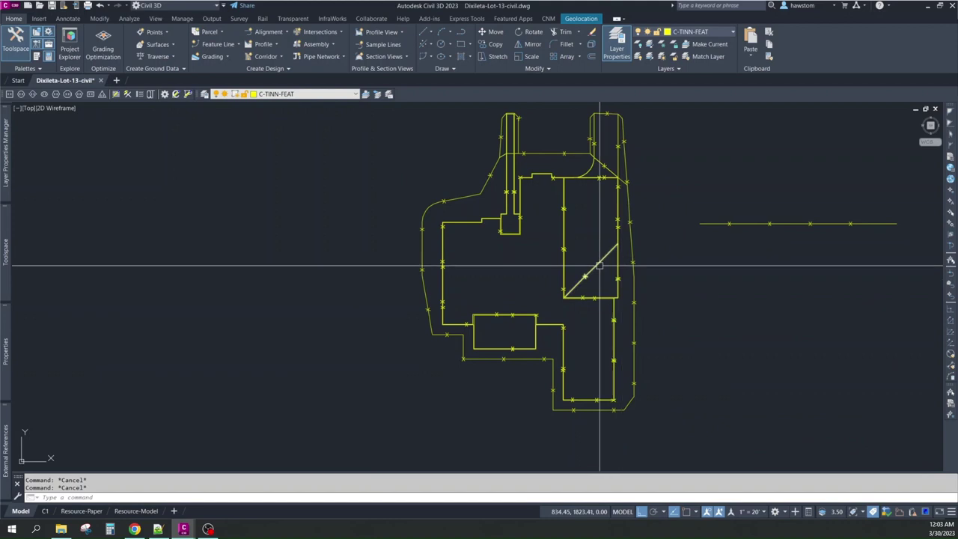
- Turn on all layers with LAYON and make C-ANNO the current layer
{"action": "type", "text": "layon"}
{"action": "key", "text": "Return"}
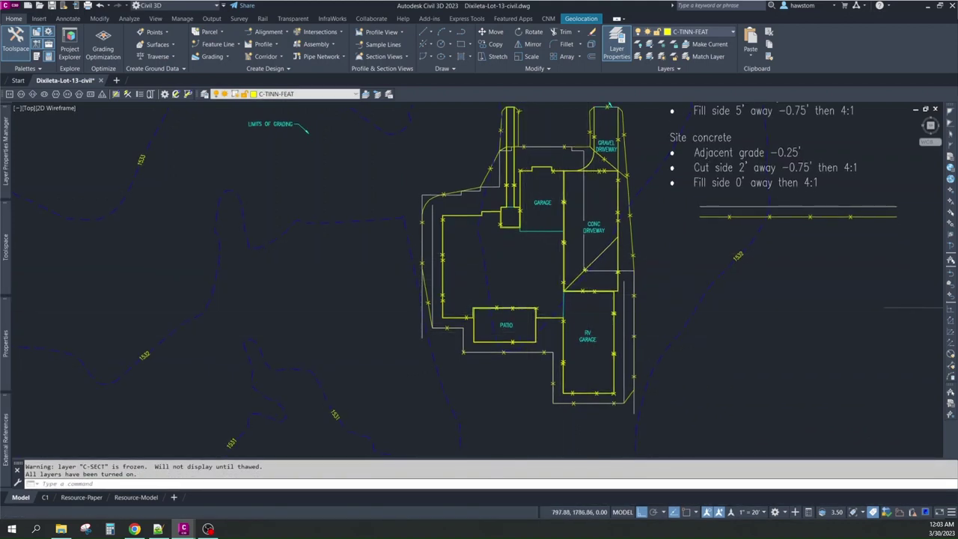
{"action": "key", "text": "Escape"}
{"action": "key", "text": "Escape"}
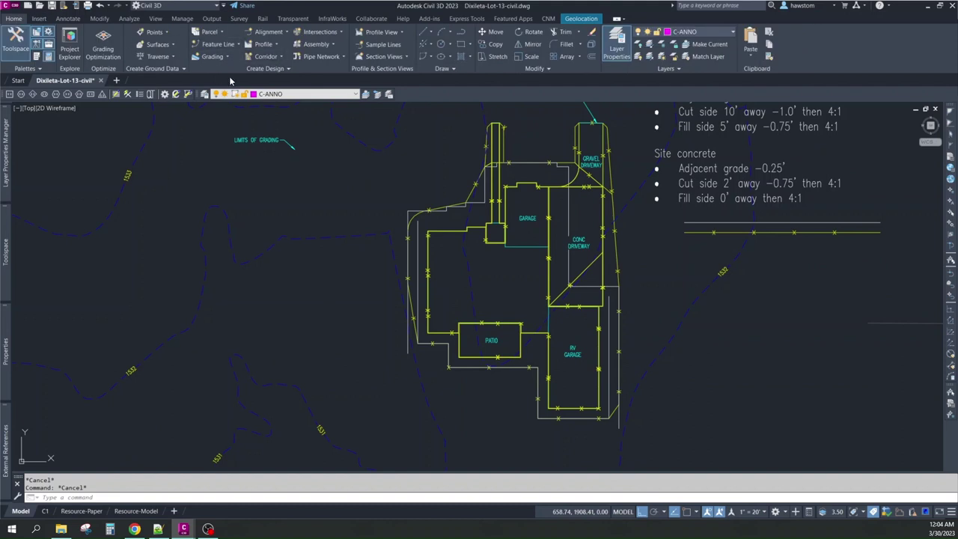
- Open the Grading Creation Tools and set the grading group to FG in site FG with EG as the target surface
{"action": "left_click", "coordinate": [226, 58]}
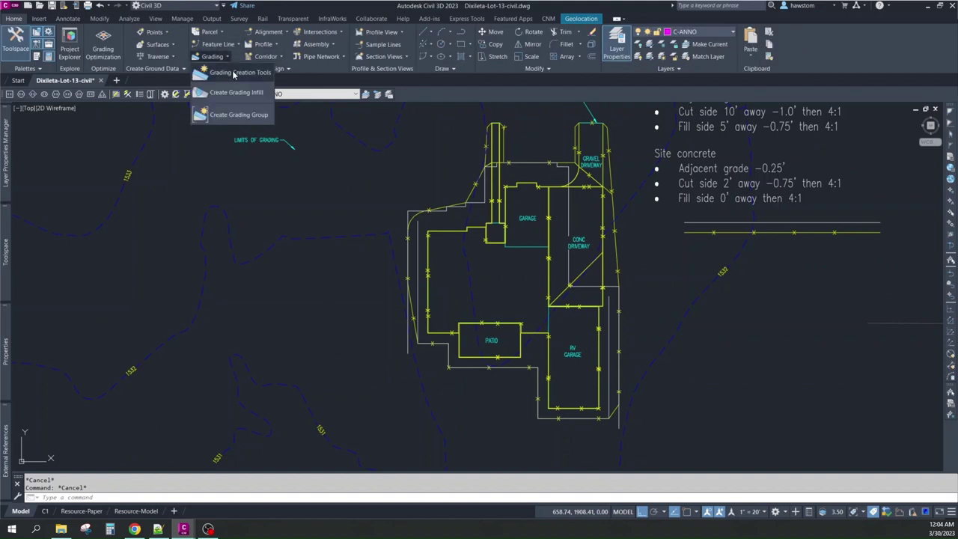
{"action": "left_click", "coordinate": [234, 73]}
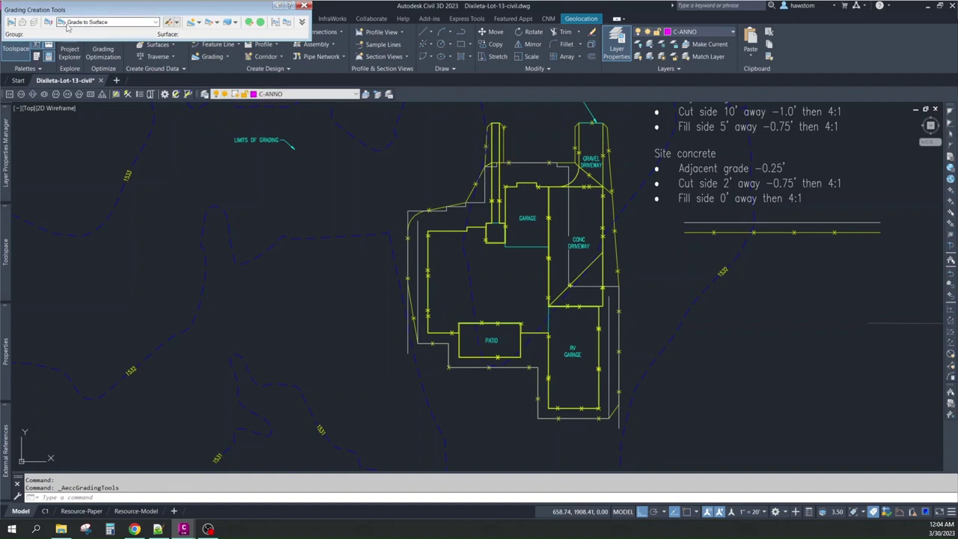
{"action": "left_click", "coordinate": [10, 23]}
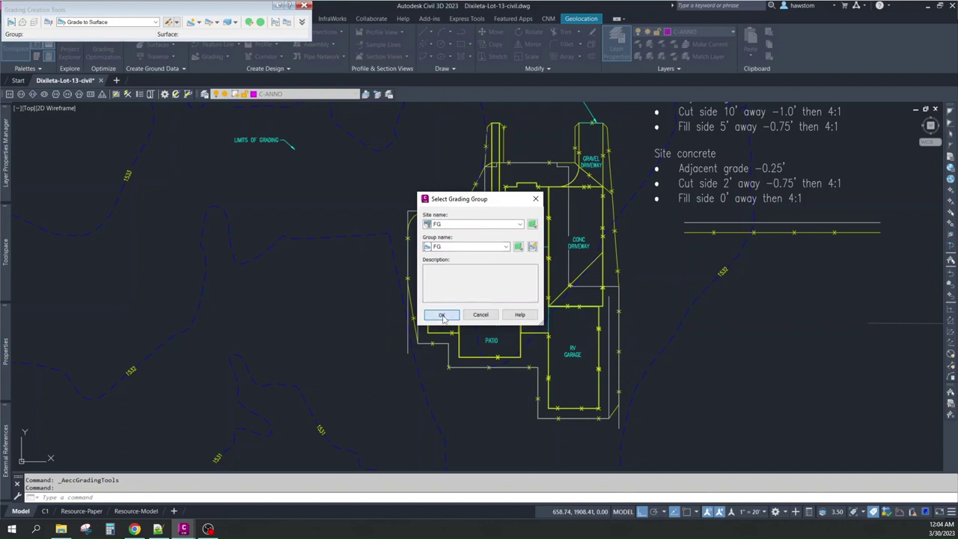
{"action": "left_click", "coordinate": [443, 315]}
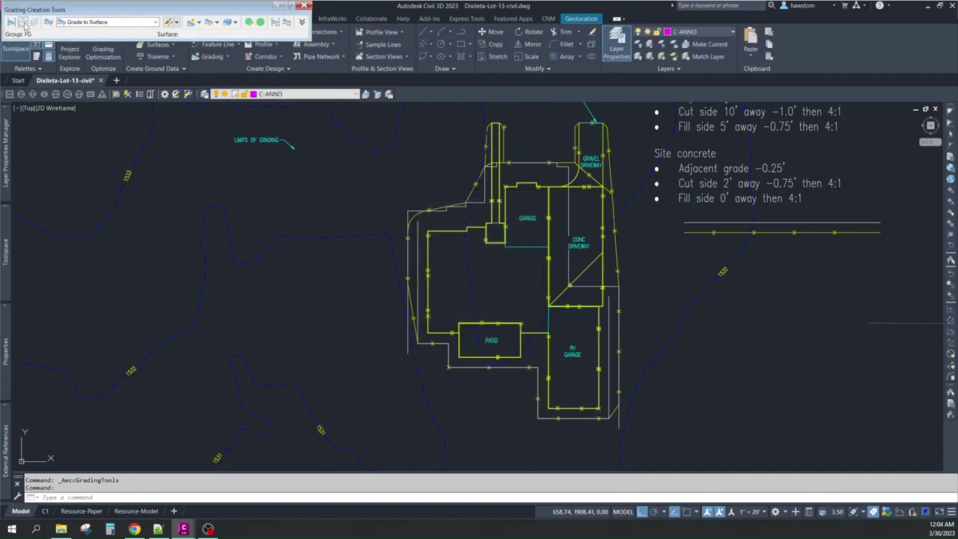
{"action": "left_click", "coordinate": [27, 26]}
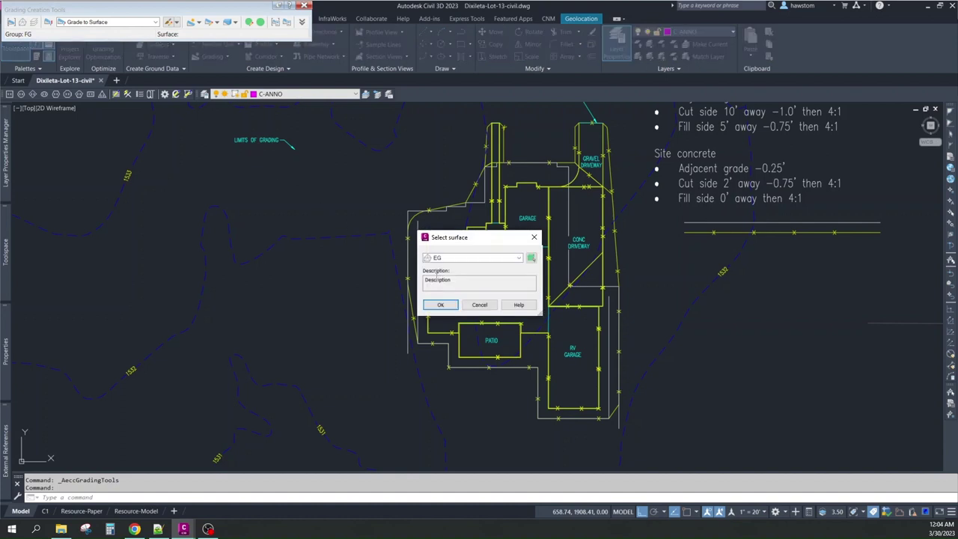
{"action": "left_click", "coordinate": [440, 305]}
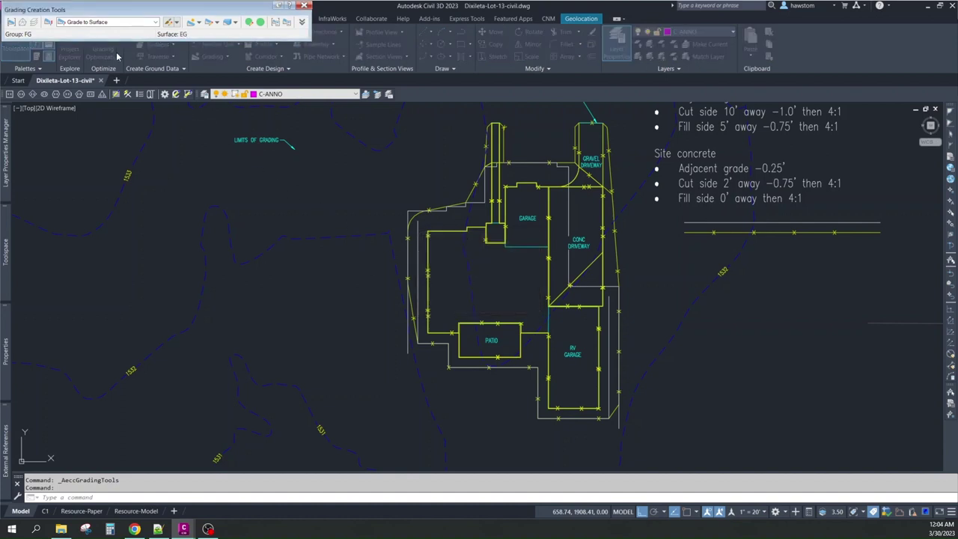
- Create a grading outward from the outer feature line to surface EG along its whole length, with 4:1 cut and fill slopes
{"action": "left_click", "coordinate": [190, 26]}
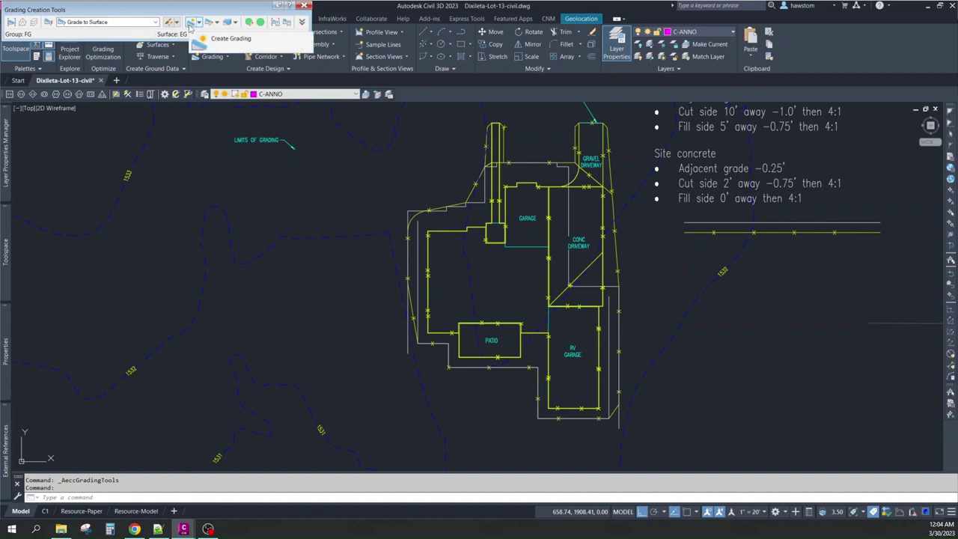
{"action": "left_click", "coordinate": [217, 36]}
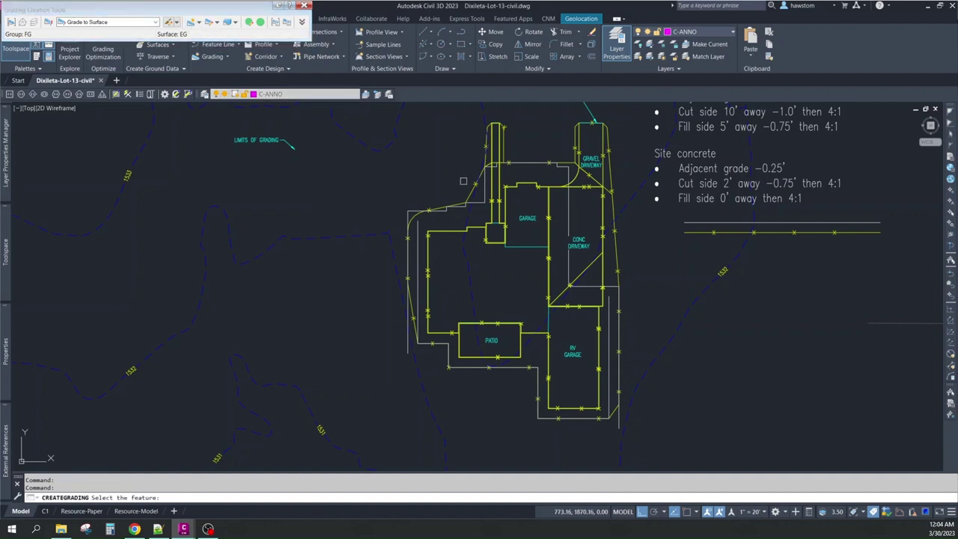
{"action": "left_click", "coordinate": [508, 162]}
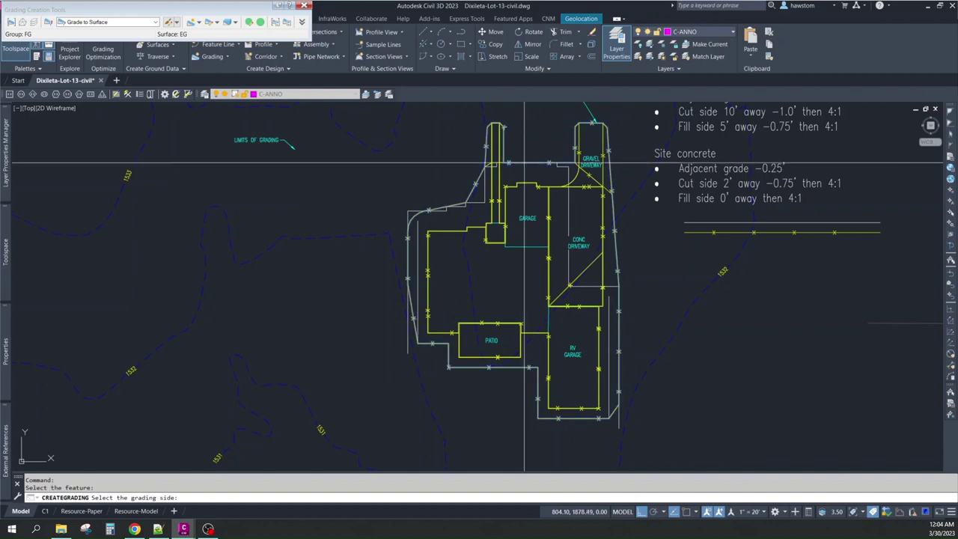
{"action": "left_click", "coordinate": [527, 153]}
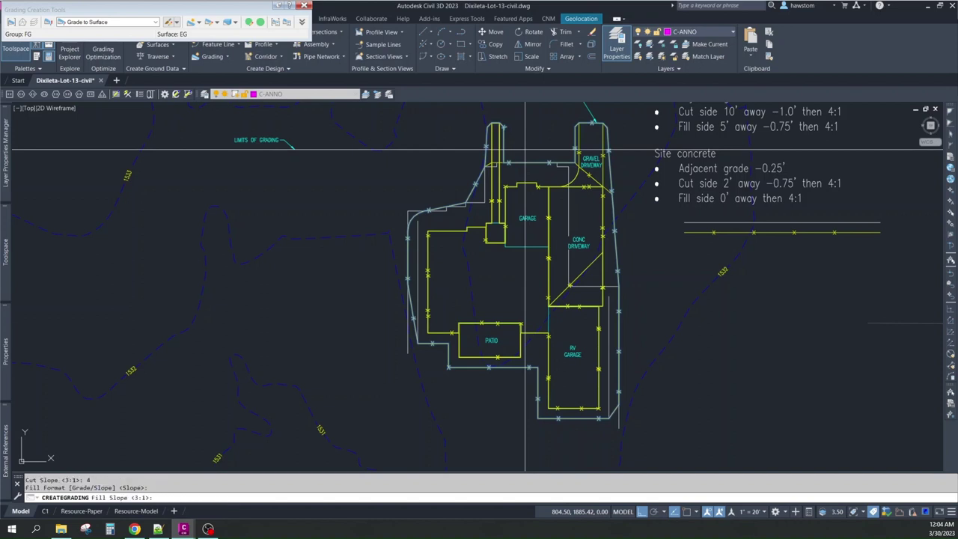
{"action": "type", "text": "4"}
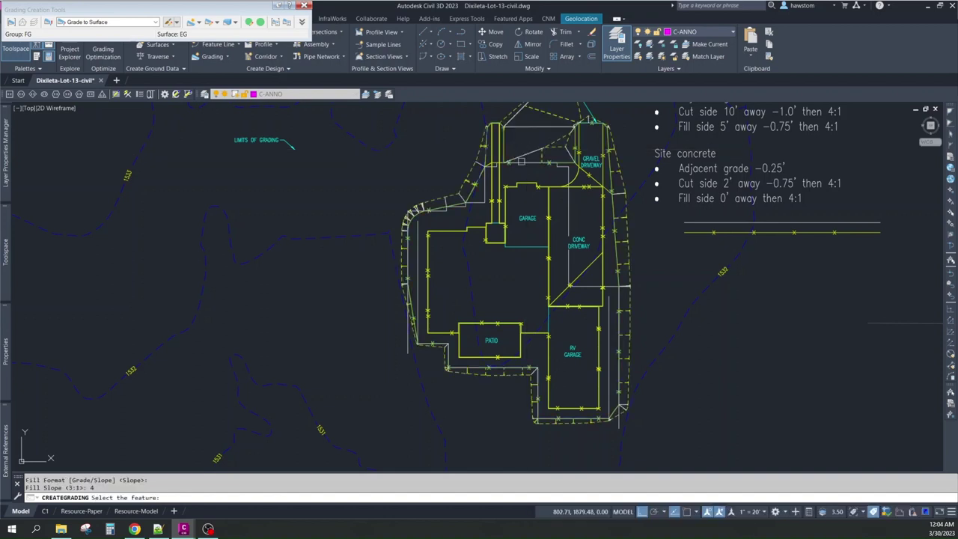
{"action": "scroll", "coordinate": [567, 350], "scroll_direction": "down", "scroll_amount": 2}
{"action": "scroll", "coordinate": [553, 230], "scroll_direction": "up", "scroll_amount": 5}
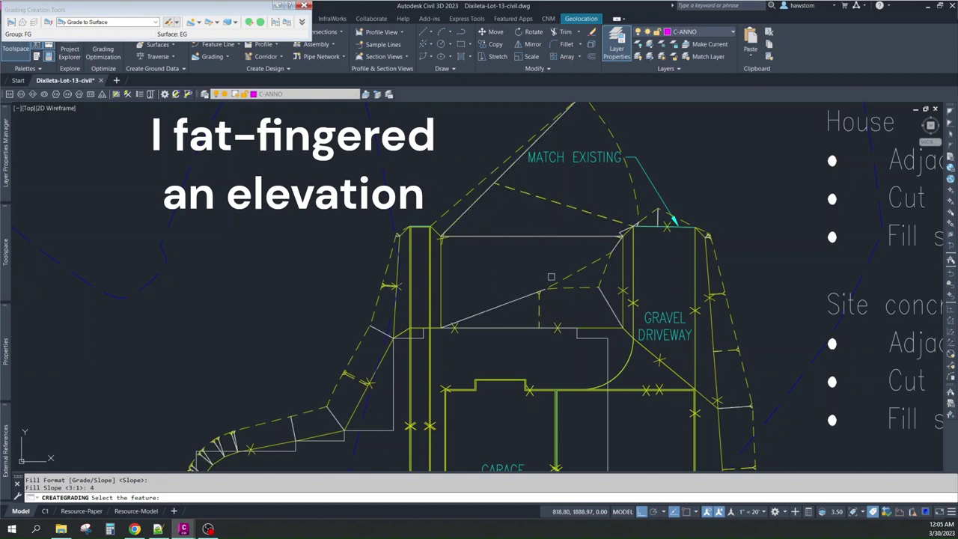
{"action": "scroll", "coordinate": [494, 322], "scroll_direction": "down", "scroll_amount": 8}
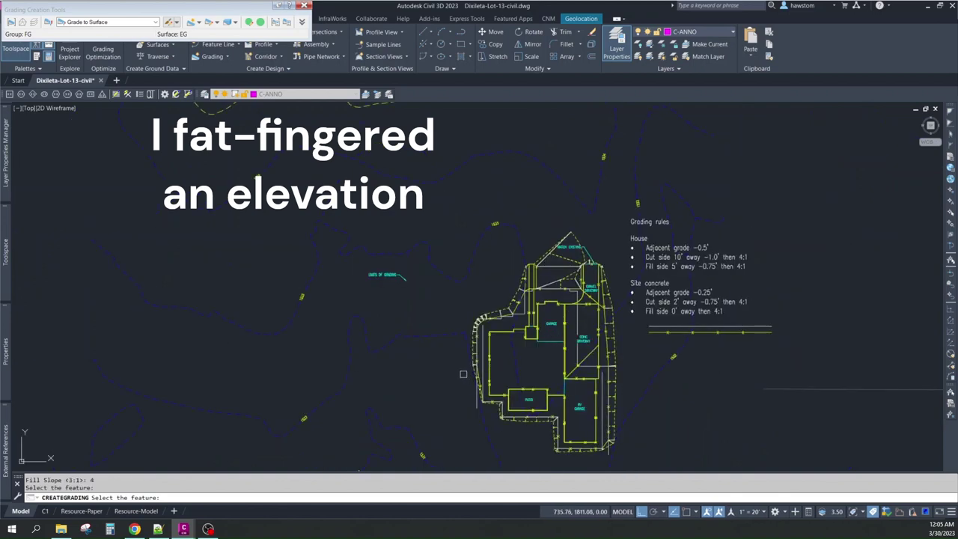
{"action": "key", "text": "Escape"}
{"action": "key", "text": "Escape"}
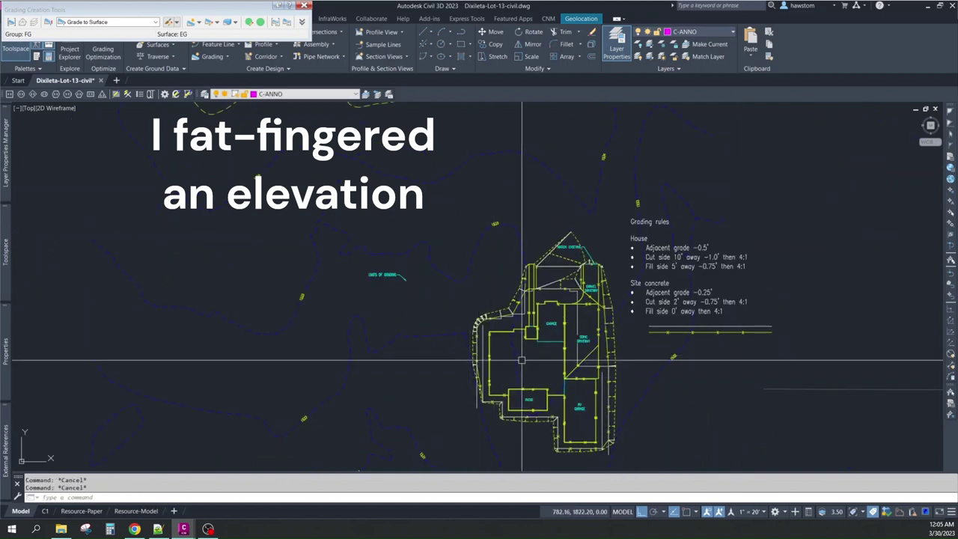
- Add grading infills to the enclosed areas inside the outer feature line, including the house, front landing, surrounding yard and driveways
{"action": "type", "text": "gi"}
{"action": "key", "text": "Return"}
{"action": "scroll", "coordinate": [526, 360], "scroll_direction": "up", "scroll_amount": 6}
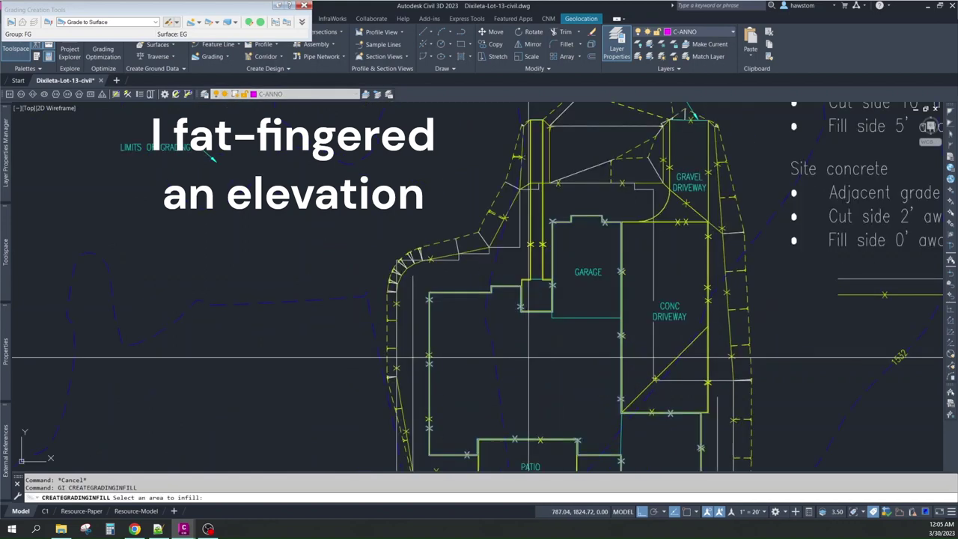
{"action": "left_click", "coordinate": [536, 295]}
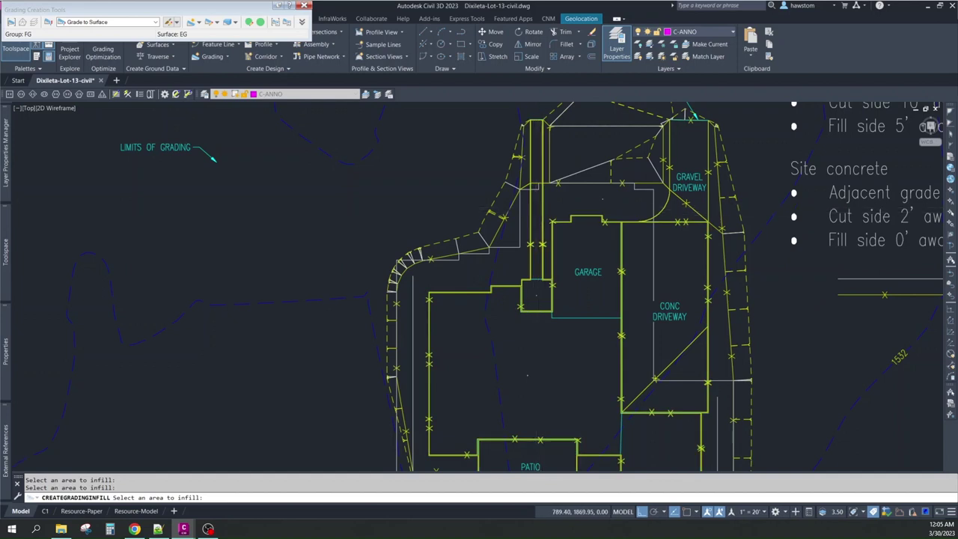
{"action": "scroll", "coordinate": [543, 208], "scroll_direction": "up", "scroll_amount": 2}
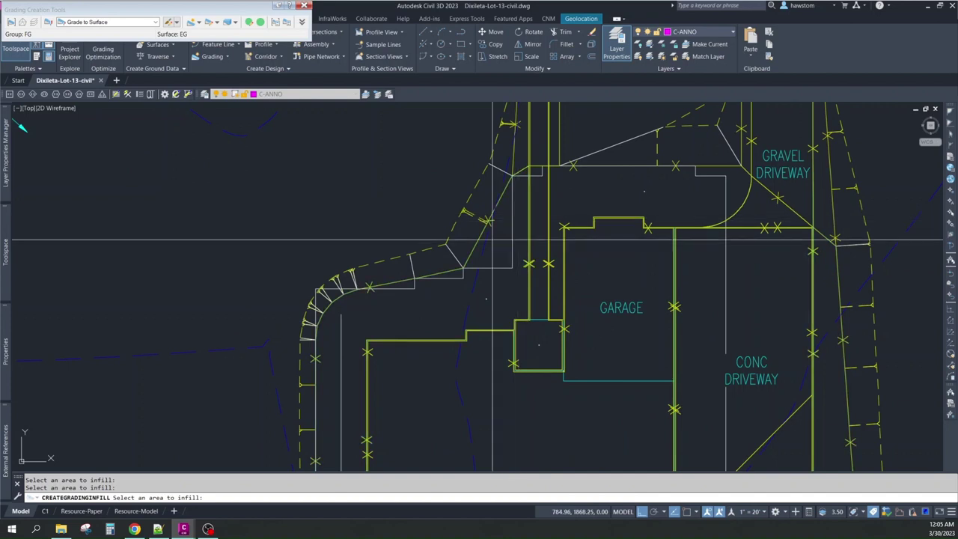
{"action": "scroll", "coordinate": [433, 271], "scroll_direction": "down", "scroll_amount": 3}
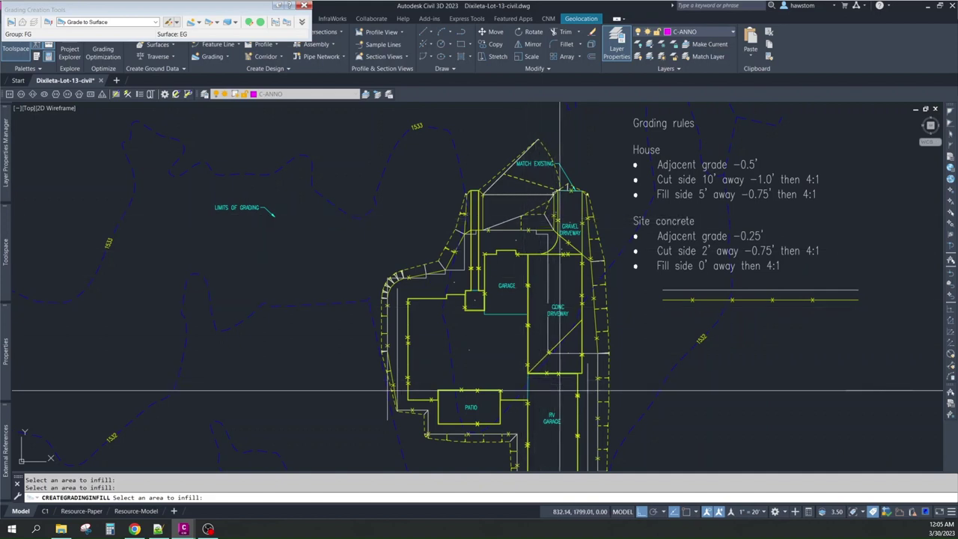
{"action": "scroll", "coordinate": [558, 389], "scroll_direction": "down", "scroll_amount": 3}
{"action": "scroll", "coordinate": [517, 383], "scroll_direction": "up", "scroll_amount": 3}
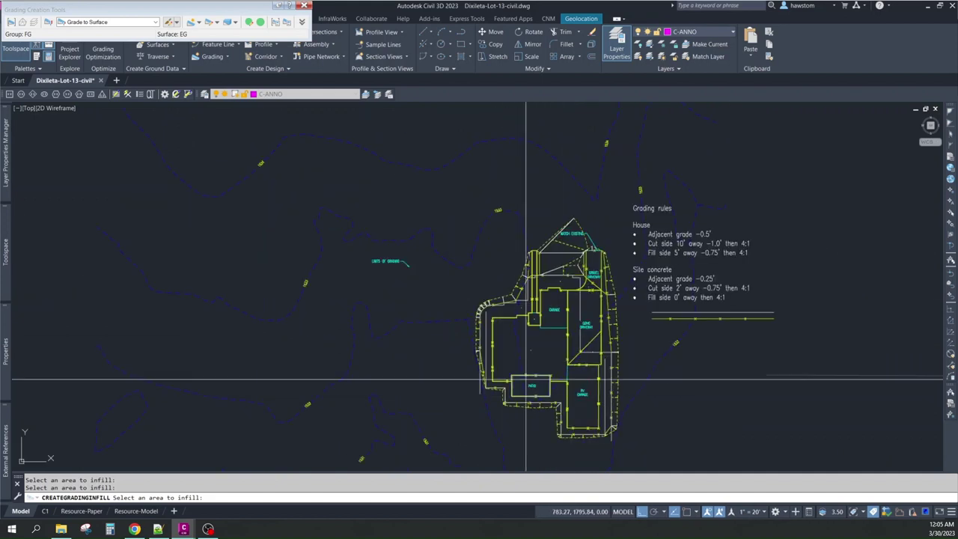
{"action": "scroll", "coordinate": [561, 406], "scroll_direction": "up", "scroll_amount": 3}
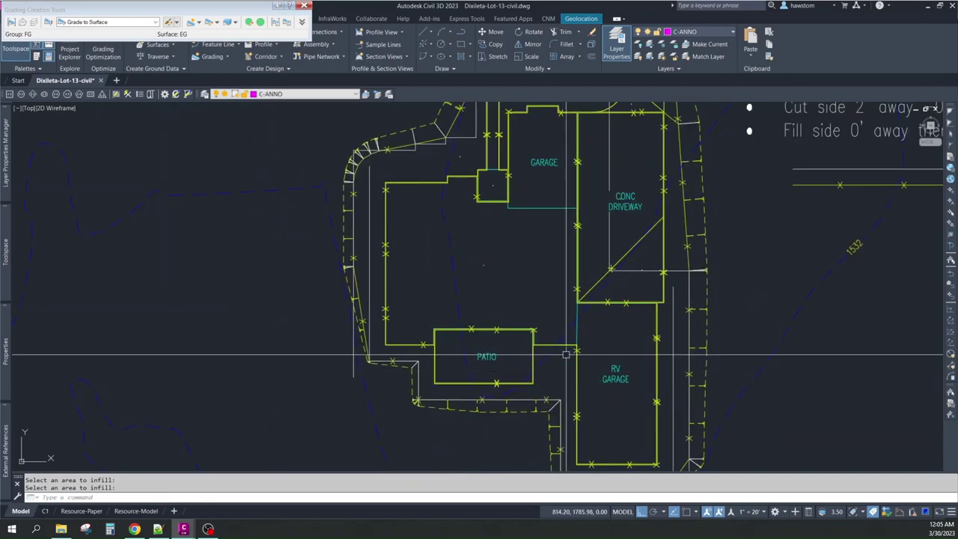
- Generate a surface from grading group FG through its grading group properties
{"action": "scroll", "coordinate": [498, 288], "scroll_direction": "down", "scroll_amount": 4}
{"action": "scroll", "coordinate": [509, 276], "scroll_direction": "down", "scroll_amount": 2}
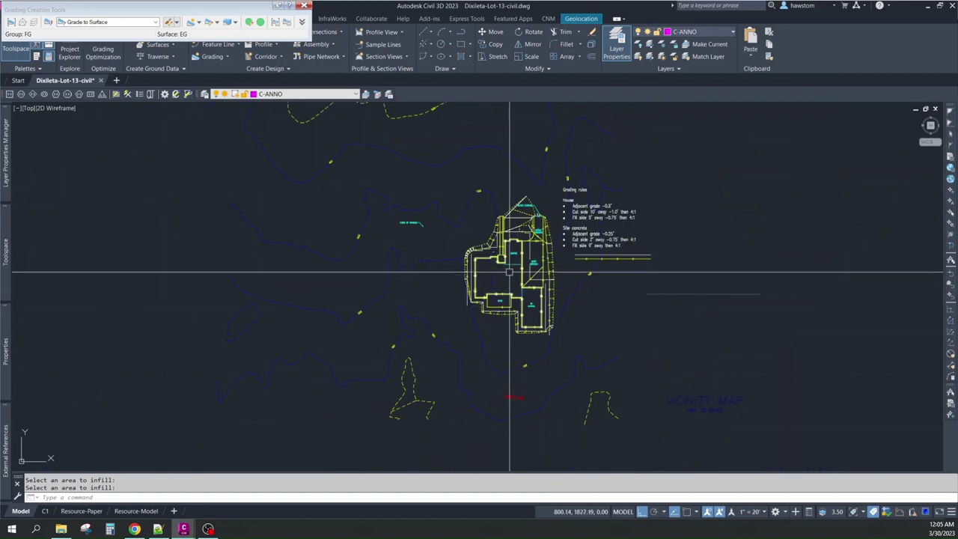
{"action": "scroll", "coordinate": [514, 268], "scroll_direction": "up", "scroll_amount": 2}
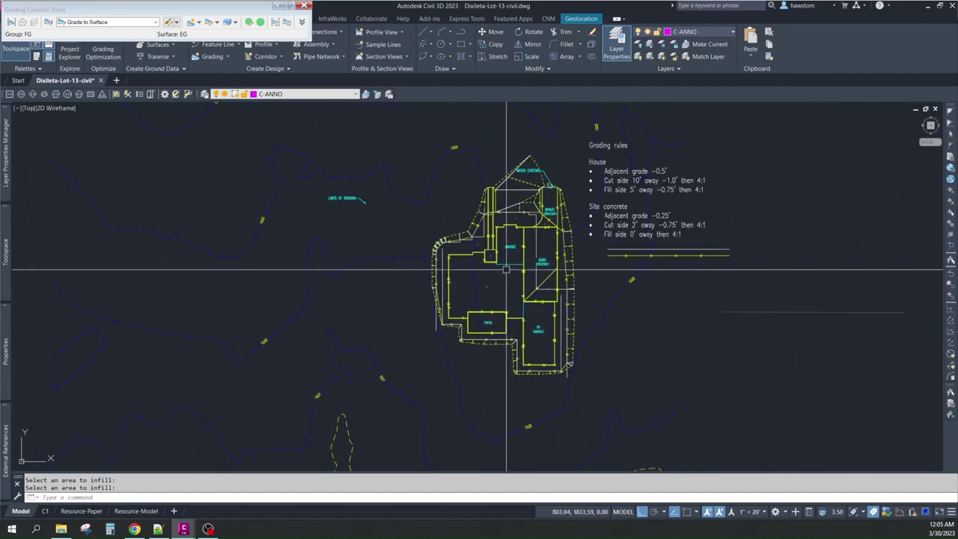
{"action": "scroll", "coordinate": [494, 262], "scroll_direction": "up", "scroll_amount": 3}
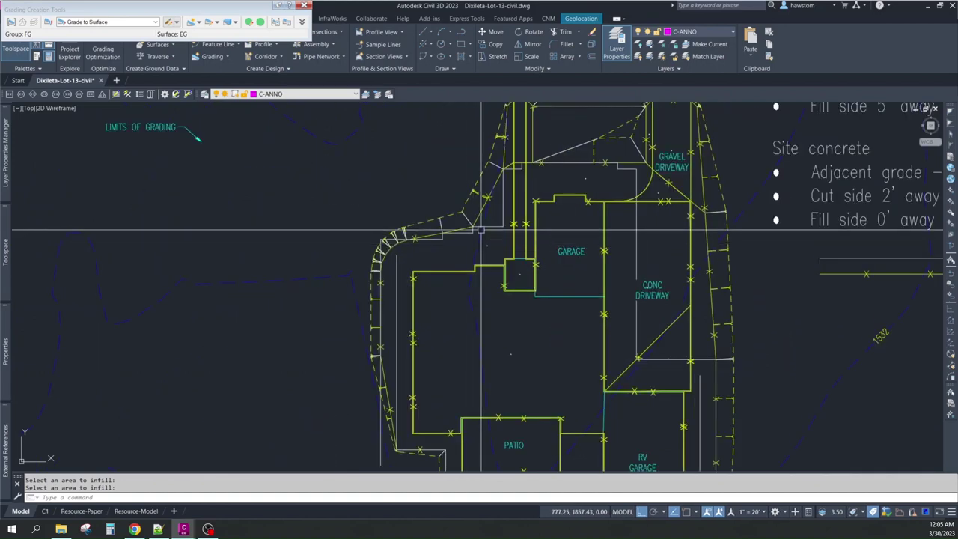
{"action": "scroll", "coordinate": [479, 225], "scroll_direction": "up", "scroll_amount": 3}
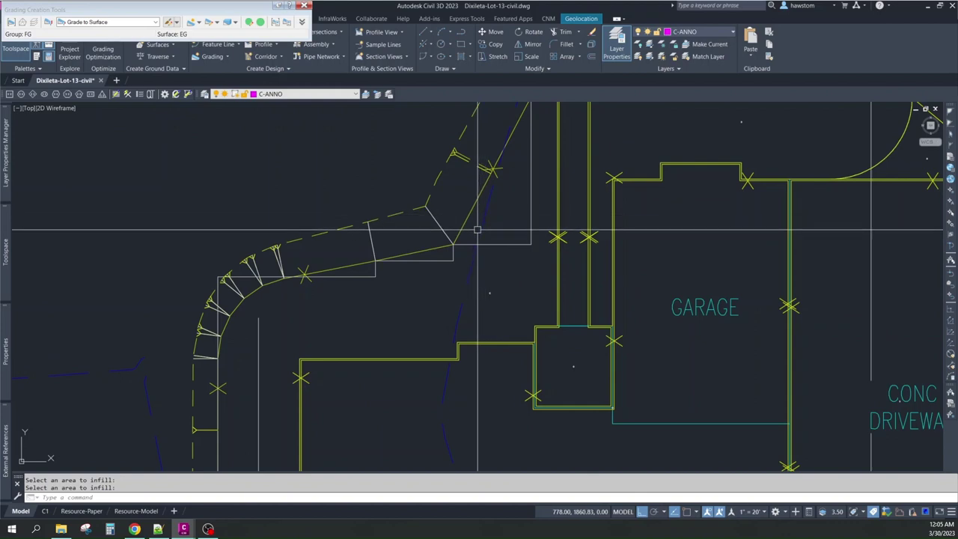
{"action": "scroll", "coordinate": [483, 236], "scroll_direction": "down", "scroll_amount": 4}
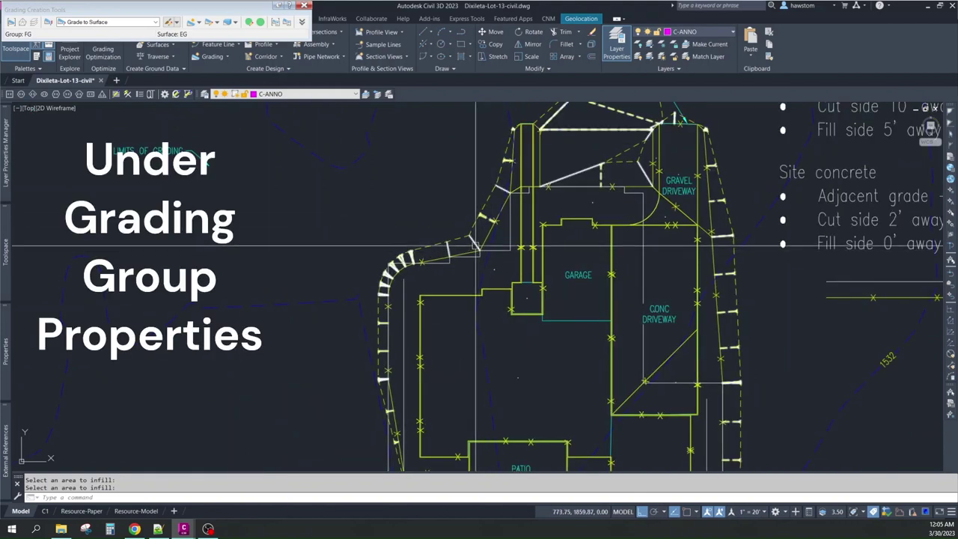
{"action": "left_click", "coordinate": [552, 302]}
{"action": "key", "text": "Return"}
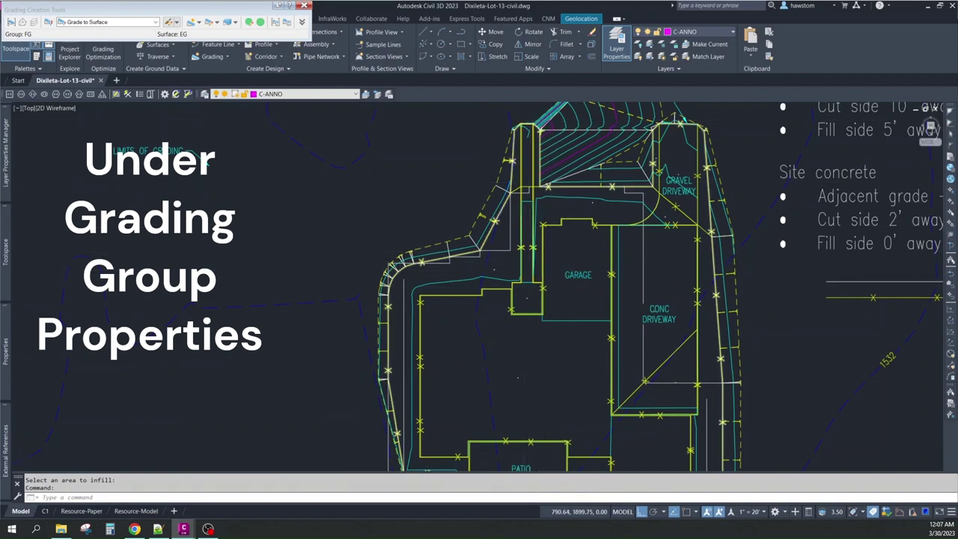
- Set the outer feature line's northeast walkway corner to elevation 15325.93
{"action": "scroll", "coordinate": [509, 150], "scroll_direction": "up", "scroll_amount": 5}
{"action": "scroll", "coordinate": [520, 192], "scroll_direction": "down", "scroll_amount": 3}
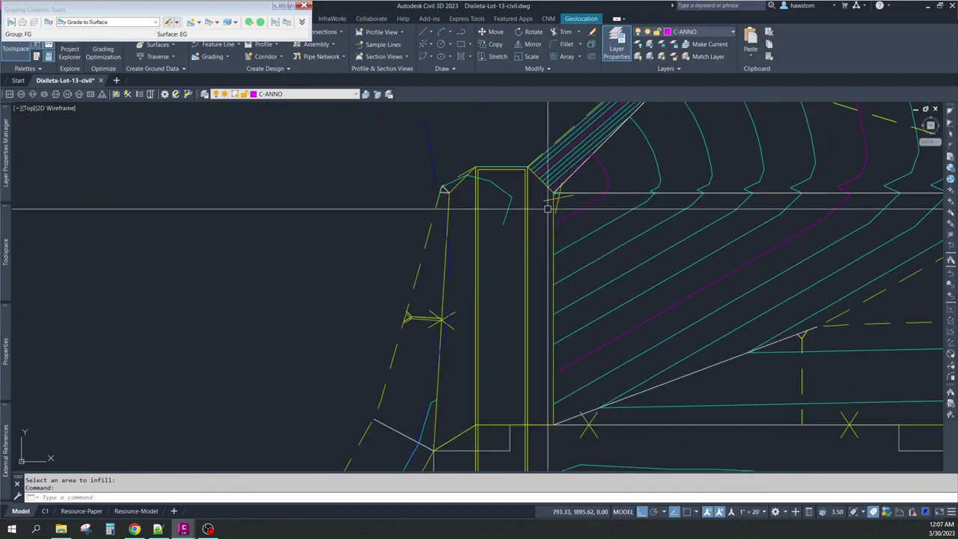
{"action": "scroll", "coordinate": [553, 199], "scroll_direction": "up", "scroll_amount": 2}
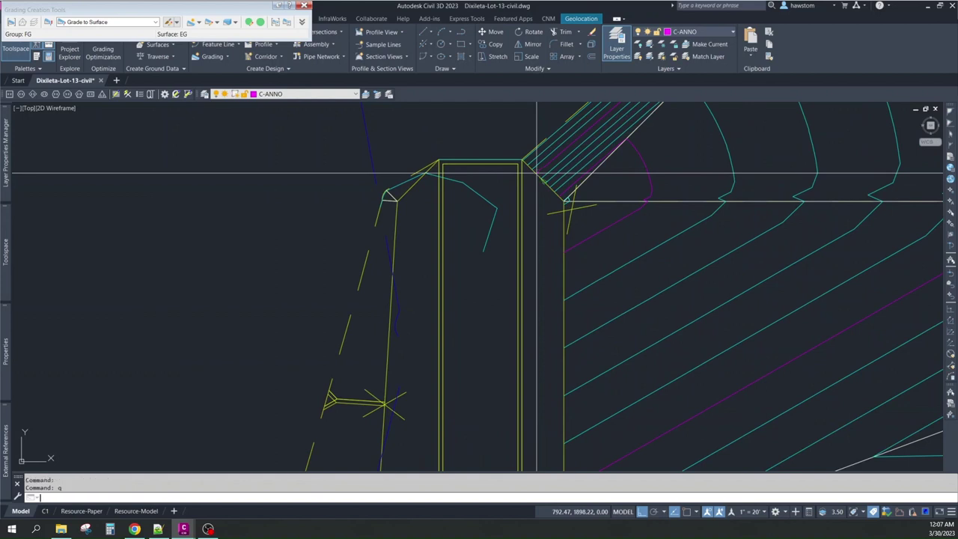
{"action": "key", "text": "Return"}
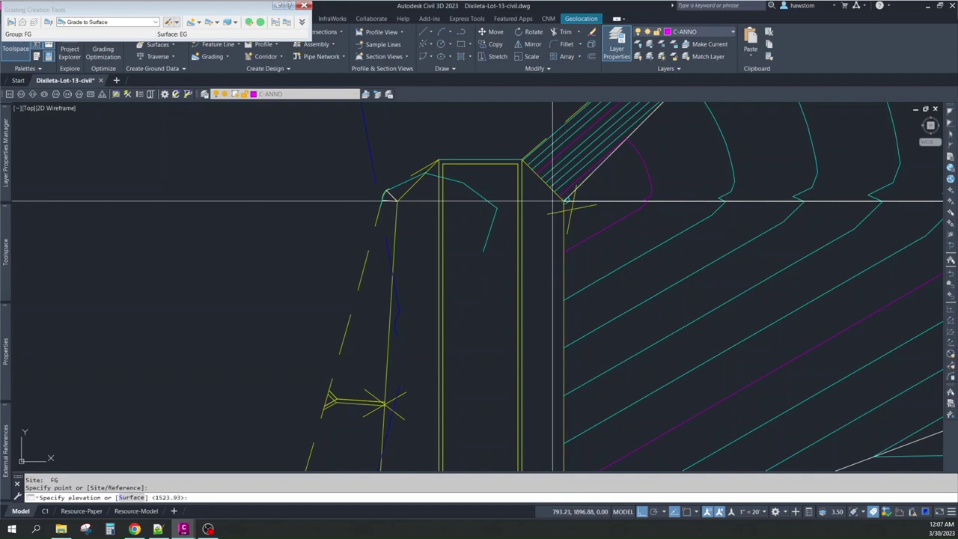
{"action": "type", "text": "15325.93"}
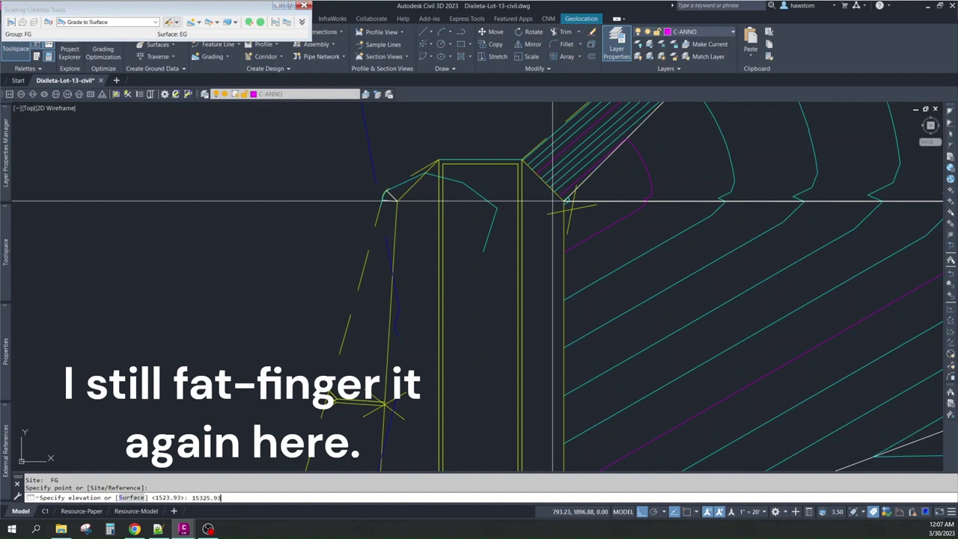
{"action": "key", "text": "Return"}
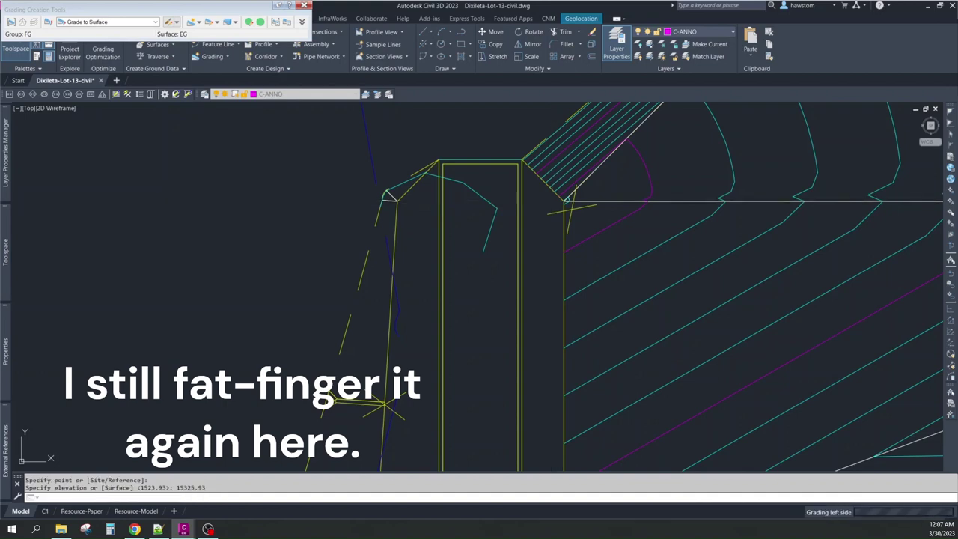
- Correct the elevation of the outer feature line's northeast walkway corner to 1532.93
{"action": "scroll", "coordinate": [546, 207], "scroll_direction": "down", "scroll_amount": 5}
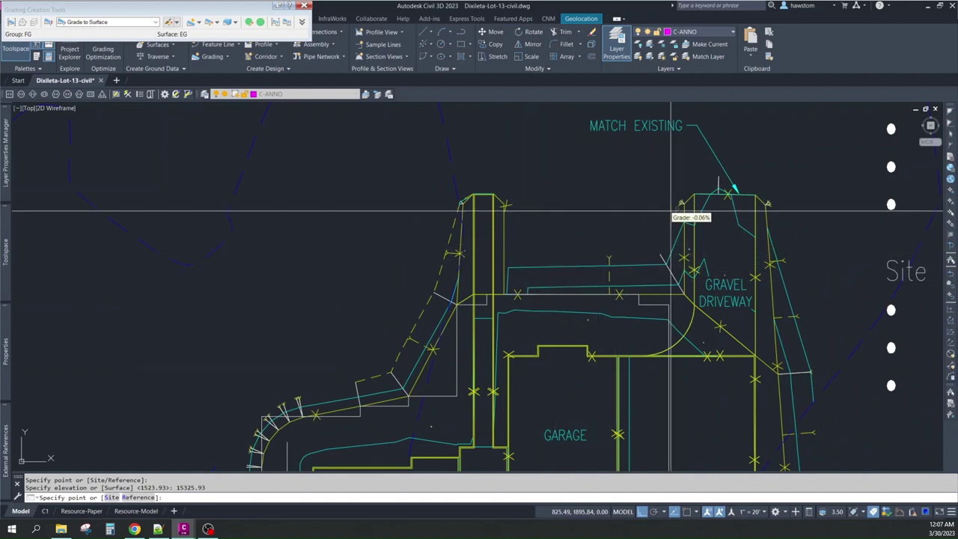
{"action": "scroll", "coordinate": [678, 205], "scroll_direction": "up", "scroll_amount": 5}
{"action": "scroll", "coordinate": [669, 210], "scroll_direction": "down", "scroll_amount": 5}
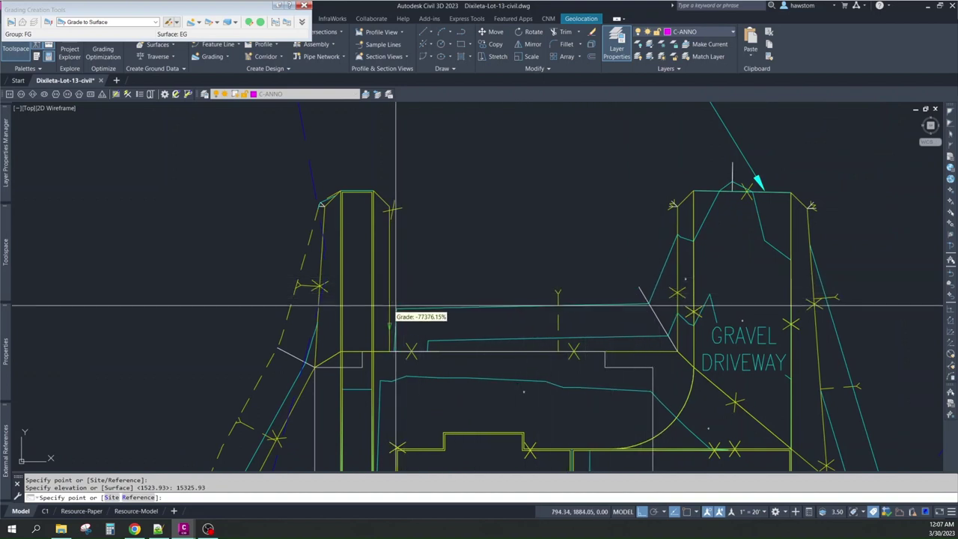
{"action": "scroll", "coordinate": [551, 280], "scroll_direction": "down", "scroll_amount": 3}
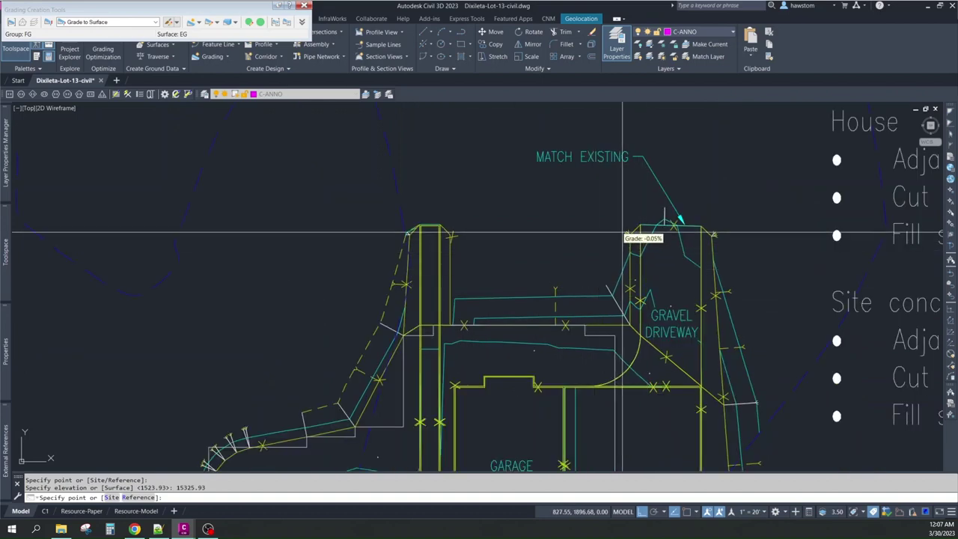
{"action": "scroll", "coordinate": [599, 234], "scroll_direction": "down", "scroll_amount": 3}
{"action": "scroll", "coordinate": [529, 267], "scroll_direction": "up", "scroll_amount": 3}
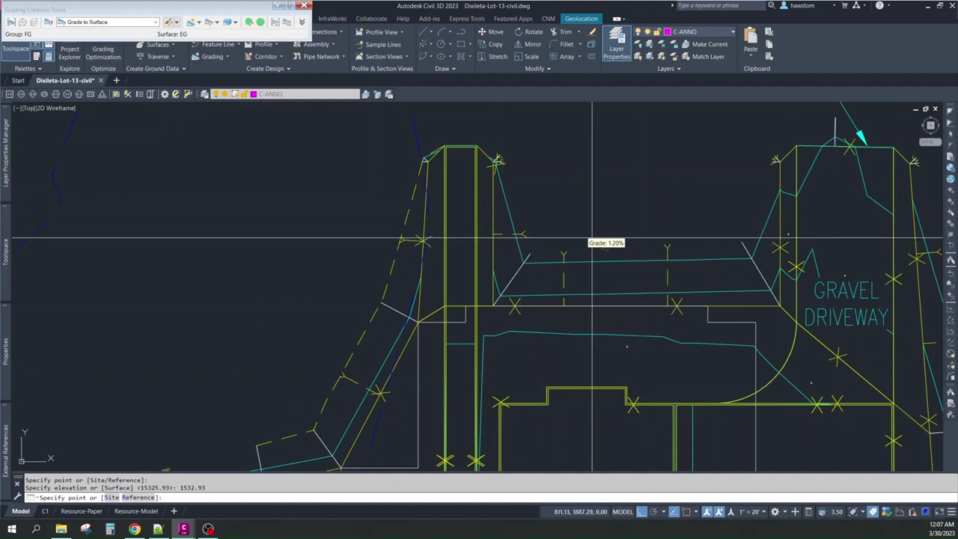
- Examine the updated grading and contours around the walkway, driveways, patio and RV garage
{"action": "scroll", "coordinate": [491, 228], "scroll_direction": "down", "scroll_amount": 2}
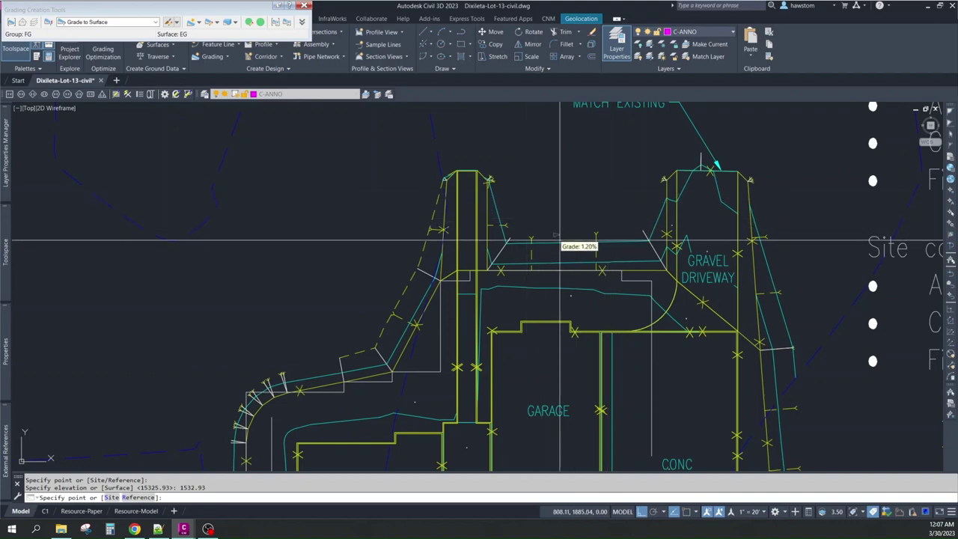
{"action": "scroll", "coordinate": [742, 206], "scroll_direction": "down", "scroll_amount": 2}
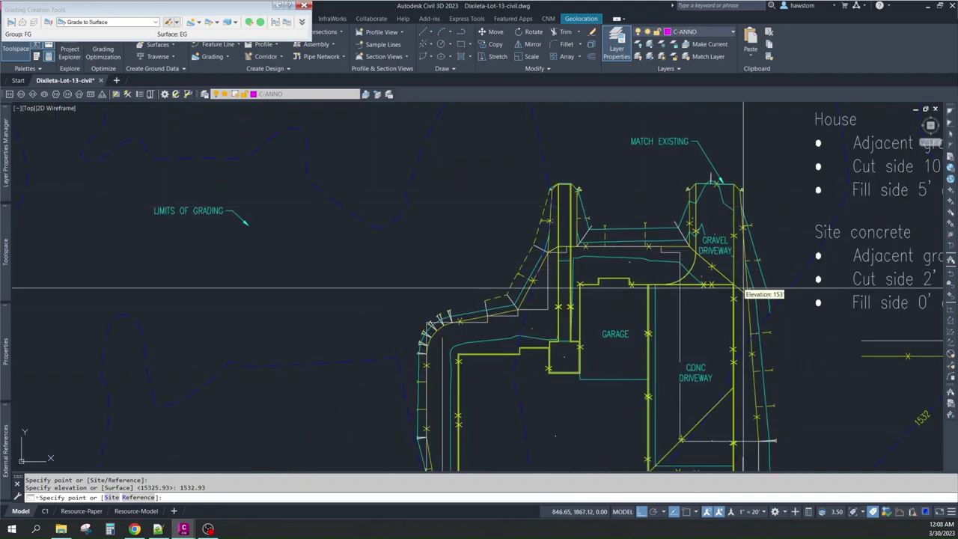
{"action": "scroll", "coordinate": [678, 199], "scroll_direction": "down", "scroll_amount": 2}
{"action": "scroll", "coordinate": [737, 389], "scroll_direction": "down", "scroll_amount": 2}
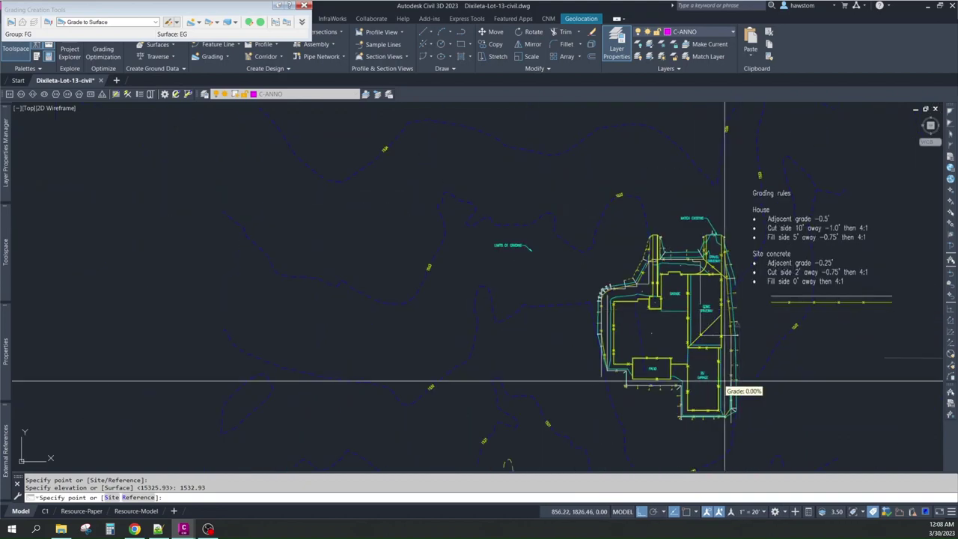
{"action": "scroll", "coordinate": [725, 422], "scroll_direction": "up", "scroll_amount": 5}
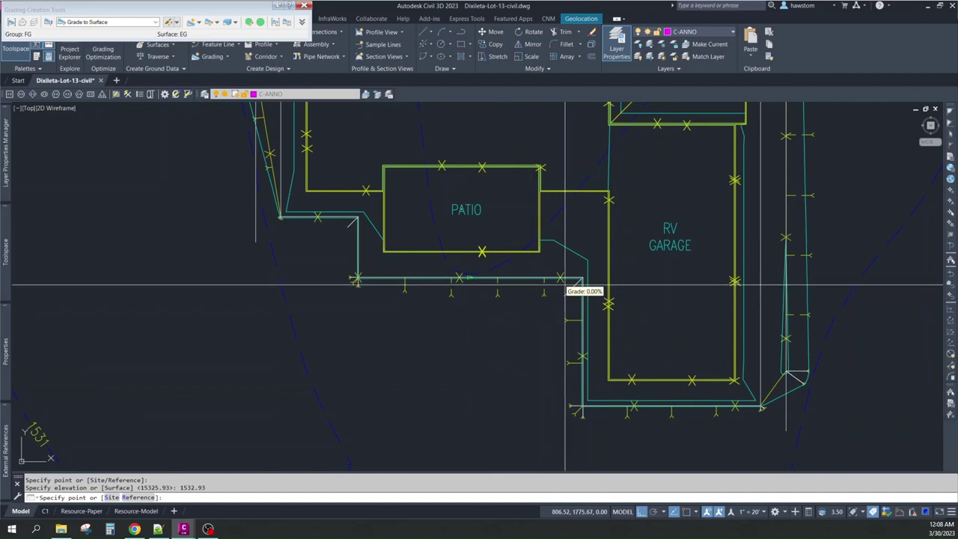
{"action": "scroll", "coordinate": [579, 328], "scroll_direction": "down", "scroll_amount": 2}
{"action": "scroll", "coordinate": [581, 335], "scroll_direction": "down", "scroll_amount": 3}
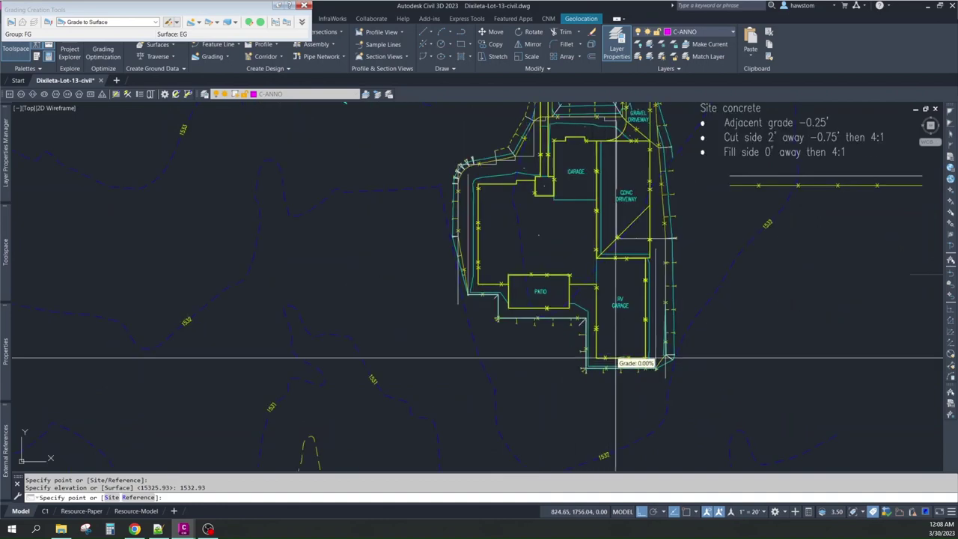
{"action": "scroll", "coordinate": [606, 224], "scroll_direction": "up", "scroll_amount": 3}
{"action": "scroll", "coordinate": [591, 322], "scroll_direction": "down", "scroll_amount": 2}
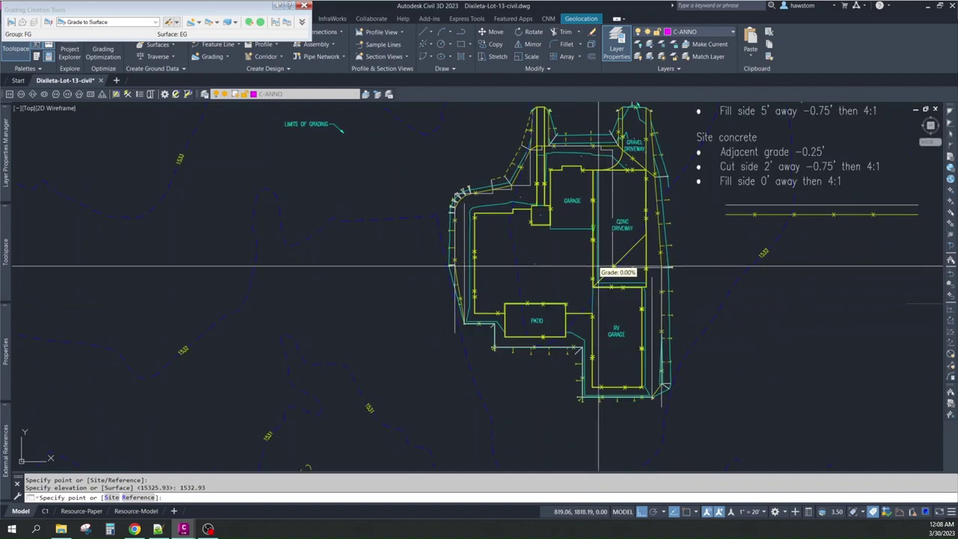
- Open surface FG (1) in the Object Viewer and display it in the Conceptual visual style
{"action": "key", "text": "Escape"}
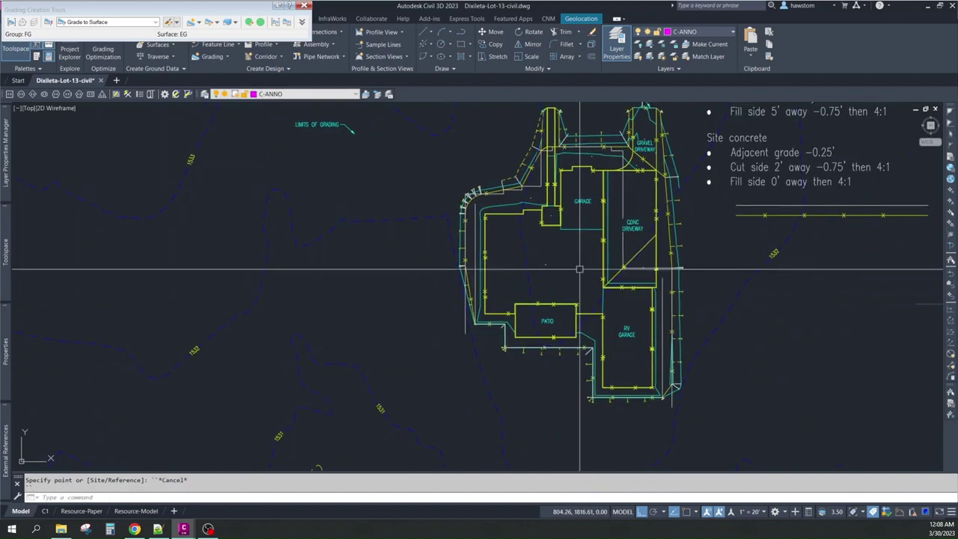
{"action": "left_click", "coordinate": [512, 202]}
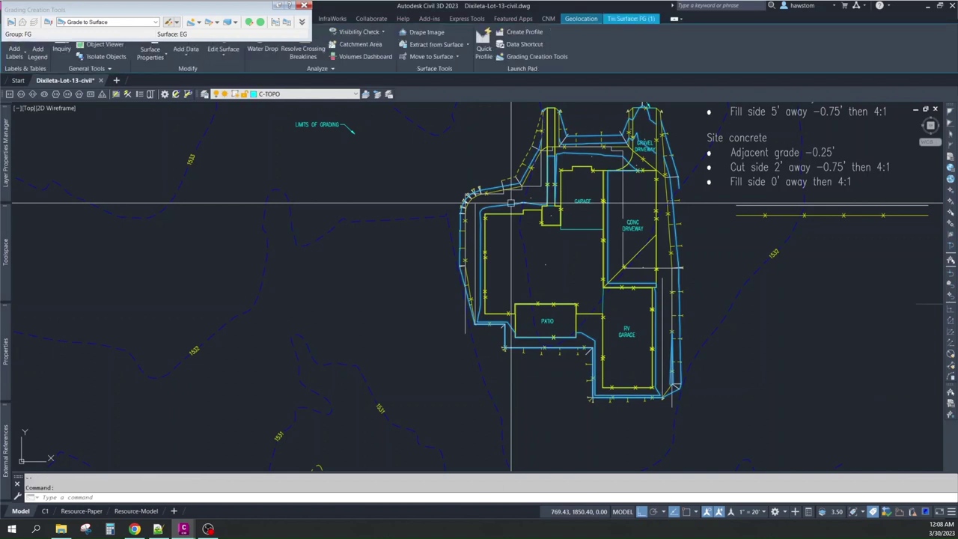
{"action": "right_click", "coordinate": [512, 206]}
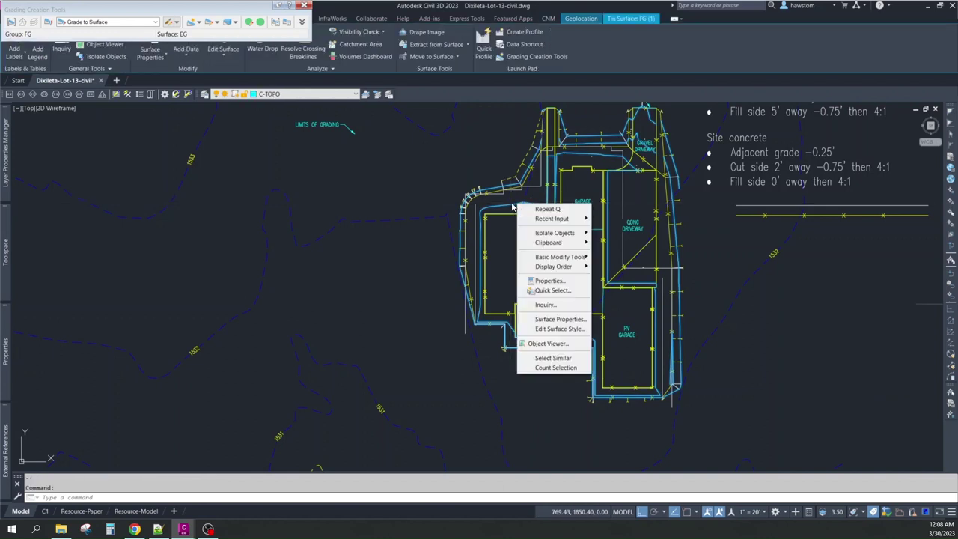
{"action": "left_click", "coordinate": [554, 329]}
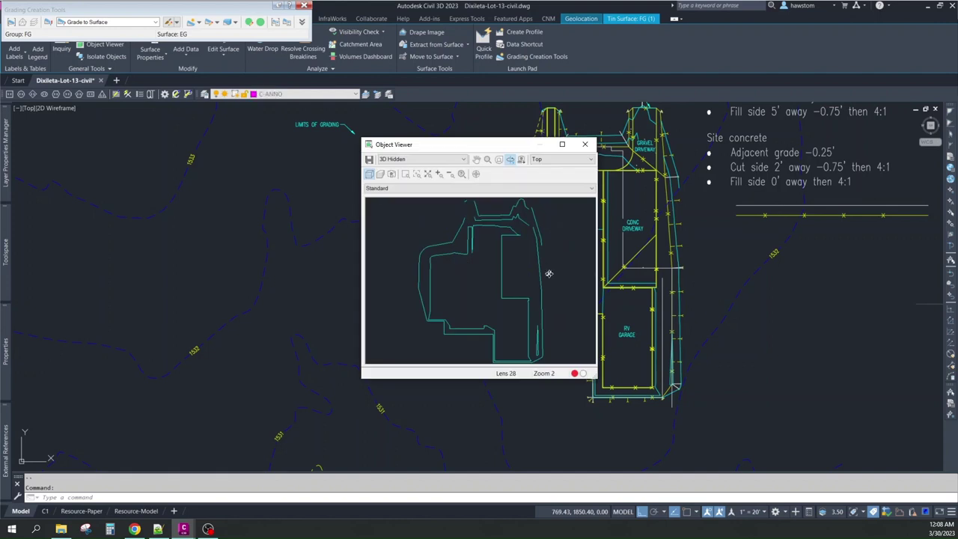
{"action": "left_click", "coordinate": [562, 145]}
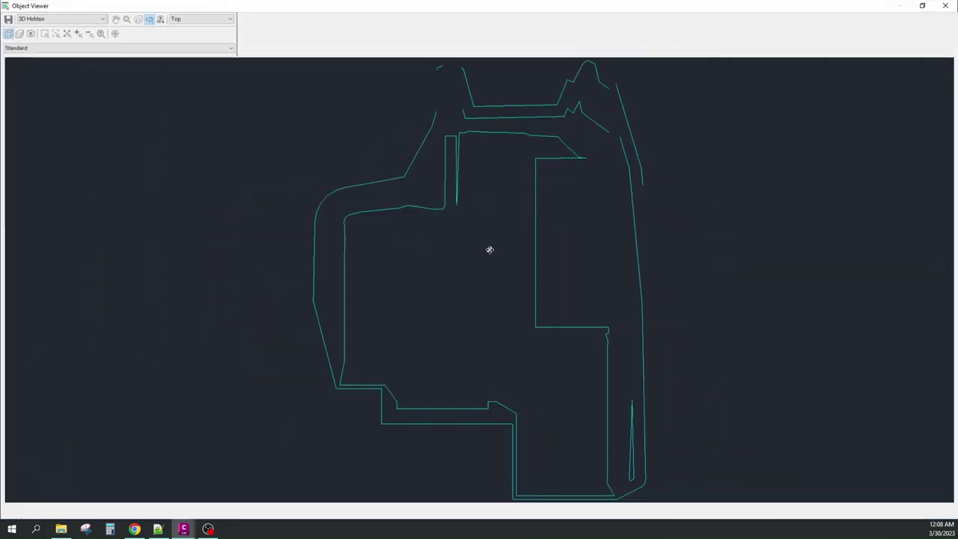
{"action": "scroll", "coordinate": [487, 261], "scroll_direction": "up", "scroll_amount": 3}
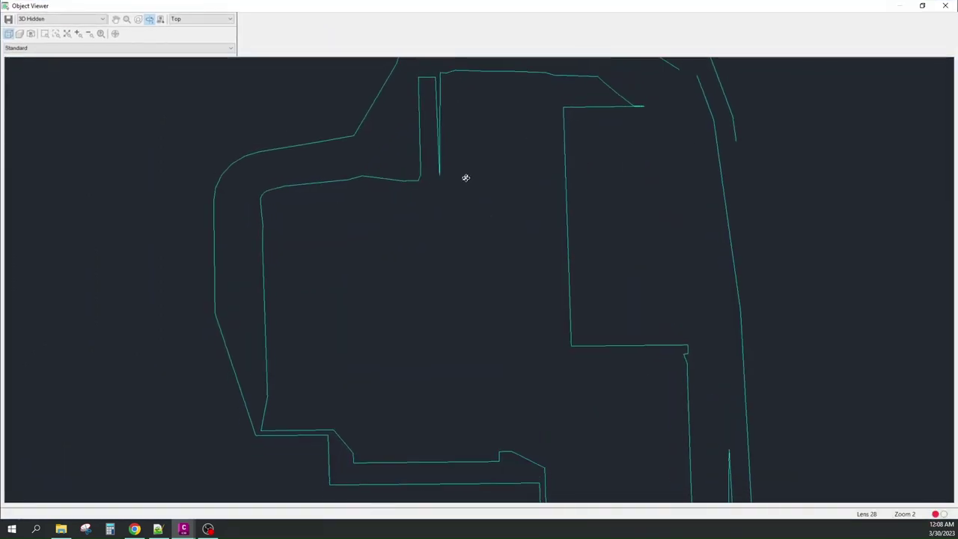
{"action": "left_click", "coordinate": [102, 19]}
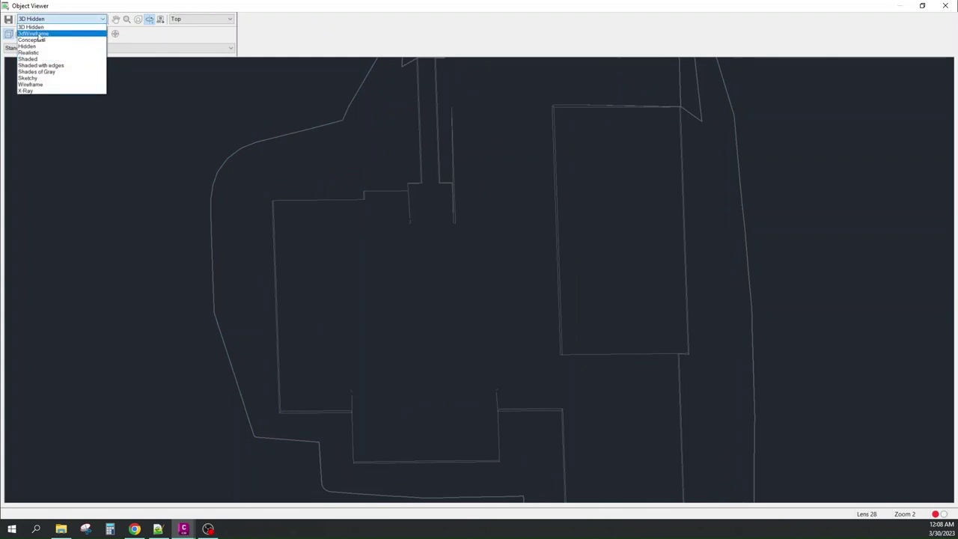
{"action": "left_click", "coordinate": [34, 40]}
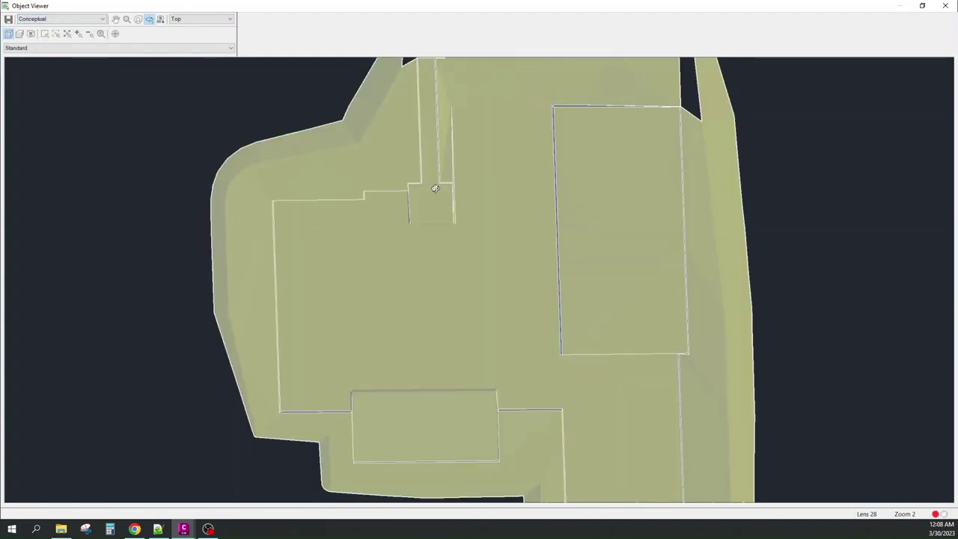
- Examine the shaded FG (1) surface from several angles for gaps around the walkway and gravel driveway, and close the viewer
{"action": "left_click_drag", "start_coordinate": [435, 188], "coordinate": [463, 126]}
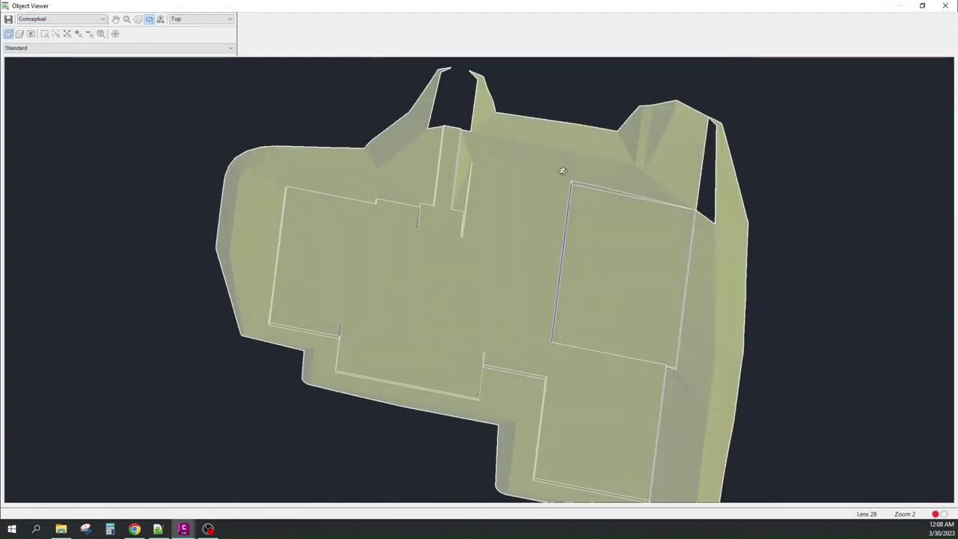
{"action": "left_click_drag", "start_coordinate": [563, 171], "coordinate": [508, 133]}
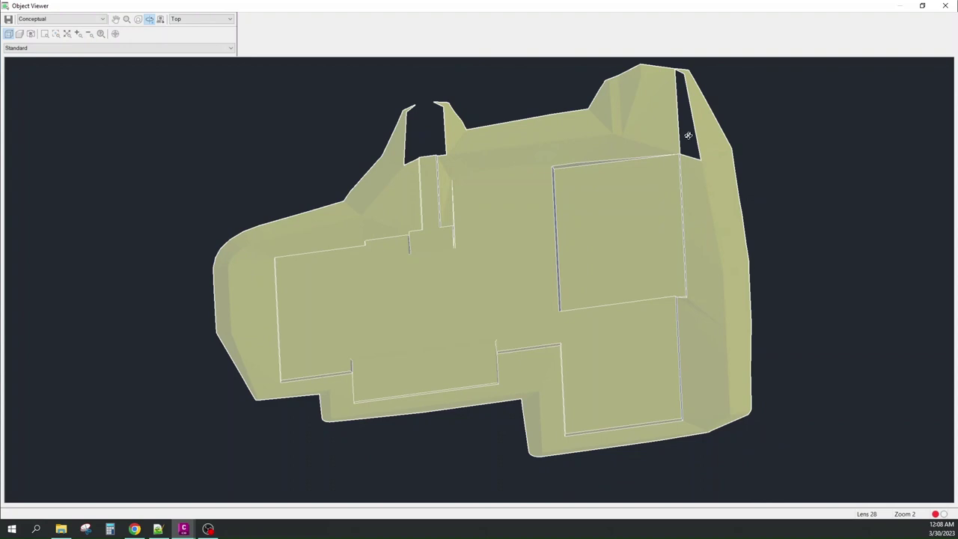
{"action": "left_click_drag", "start_coordinate": [688, 135], "coordinate": [685, 162]}
{"action": "mouse_move", "coordinate": [572, 238]}
{"action": "left_mouse_down"}
{"action": "mouse_move", "coordinate": [542, 193]}
{"action": "mouse_move", "coordinate": [507, 233]}
{"action": "mouse_move", "coordinate": [573, 278]}
{"action": "mouse_move", "coordinate": [619, 254]}
{"action": "mouse_move", "coordinate": [607, 293]}
{"action": "mouse_move", "coordinate": [571, 267]}
{"action": "mouse_move", "coordinate": [577, 253]}
{"action": "left_mouse_up"}
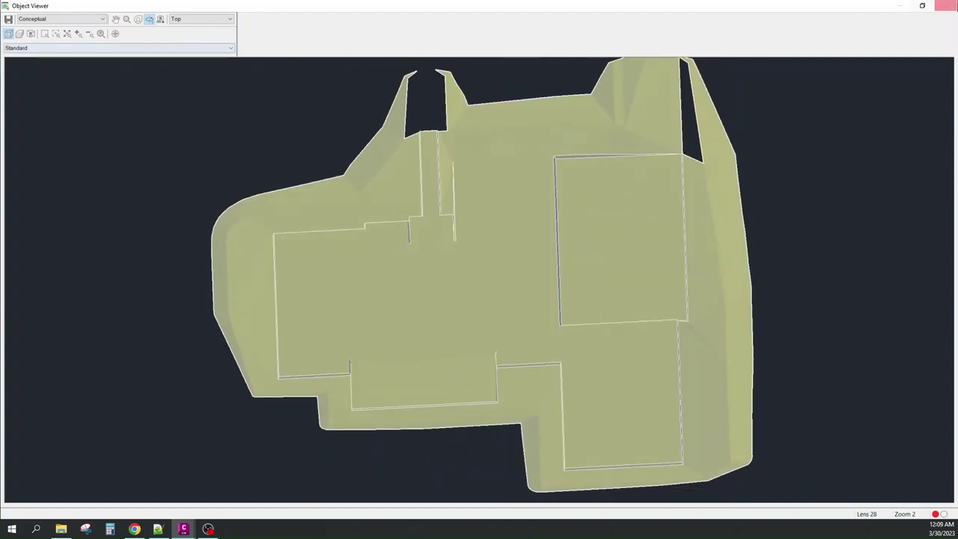
{"action": "left_click", "coordinate": [945, 5]}
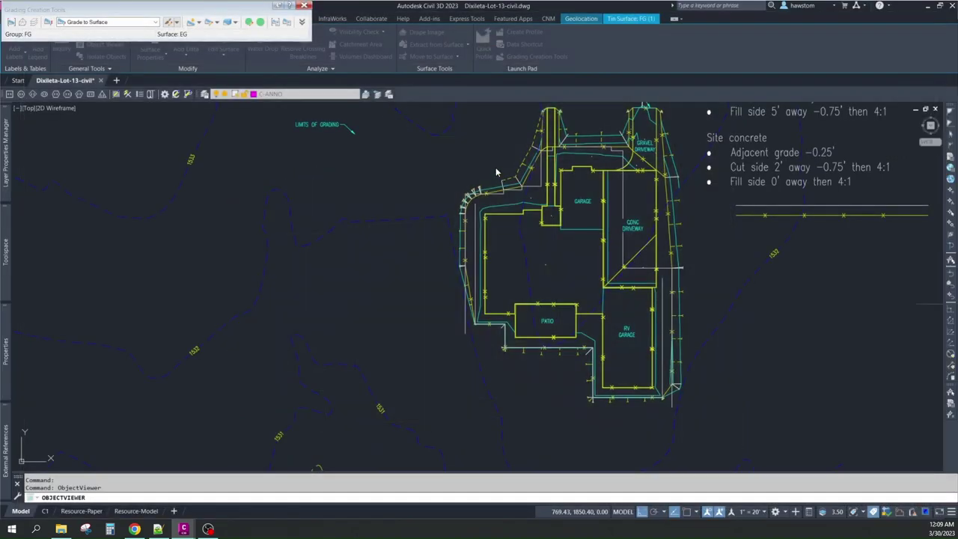
- Infill the ungraded areas at the walkway's north end and along the gravel driveway's east side
{"action": "left_click", "coordinate": [170, 22]}
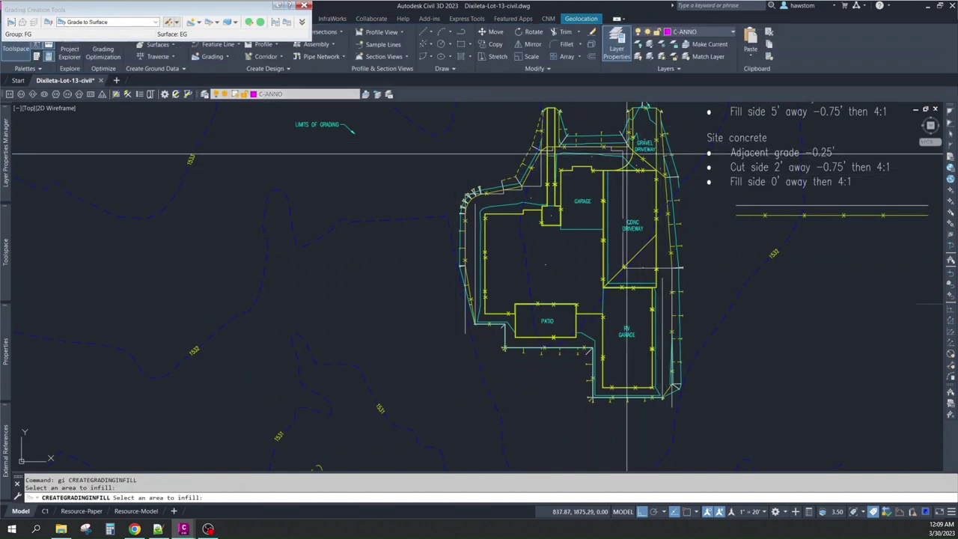
{"action": "left_click", "coordinate": [557, 125]}
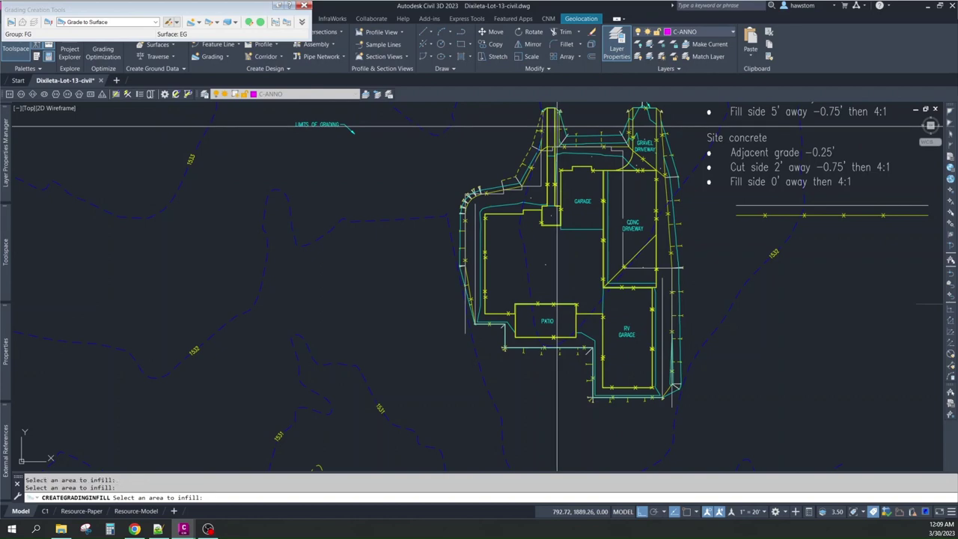
{"action": "scroll", "coordinate": [546, 129], "scroll_direction": "up", "scroll_amount": 5}
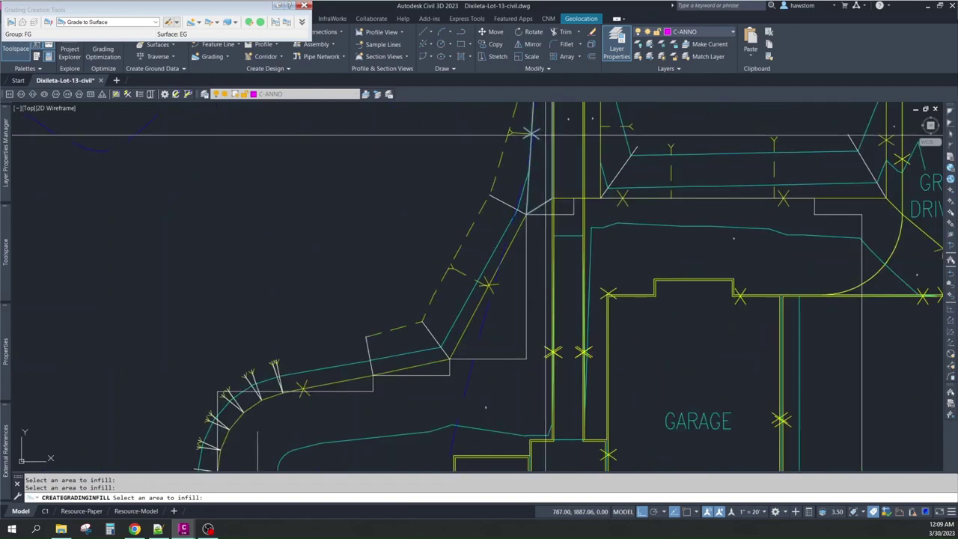
{"action": "scroll", "coordinate": [634, 142], "scroll_direction": "up", "scroll_amount": 3}
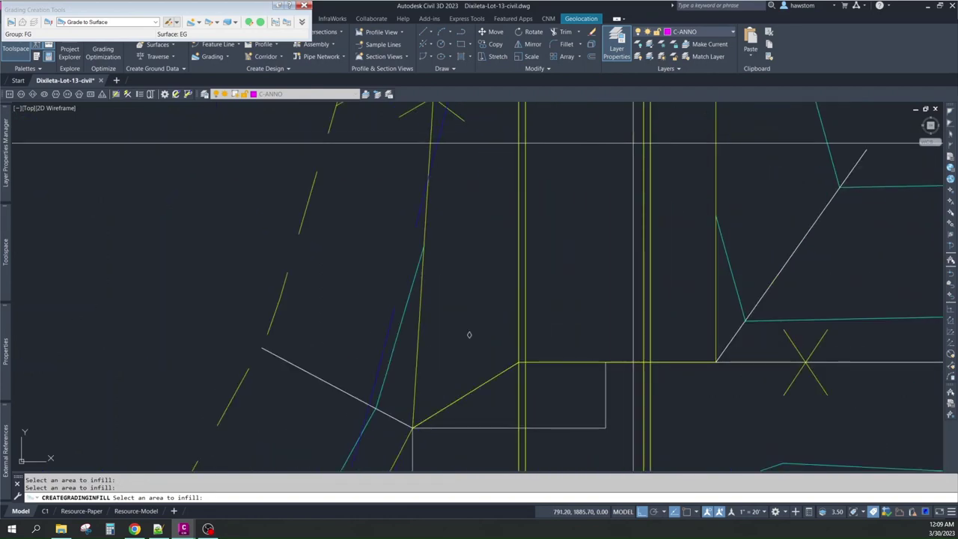
{"action": "scroll", "coordinate": [580, 198], "scroll_direction": "down", "scroll_amount": 4}
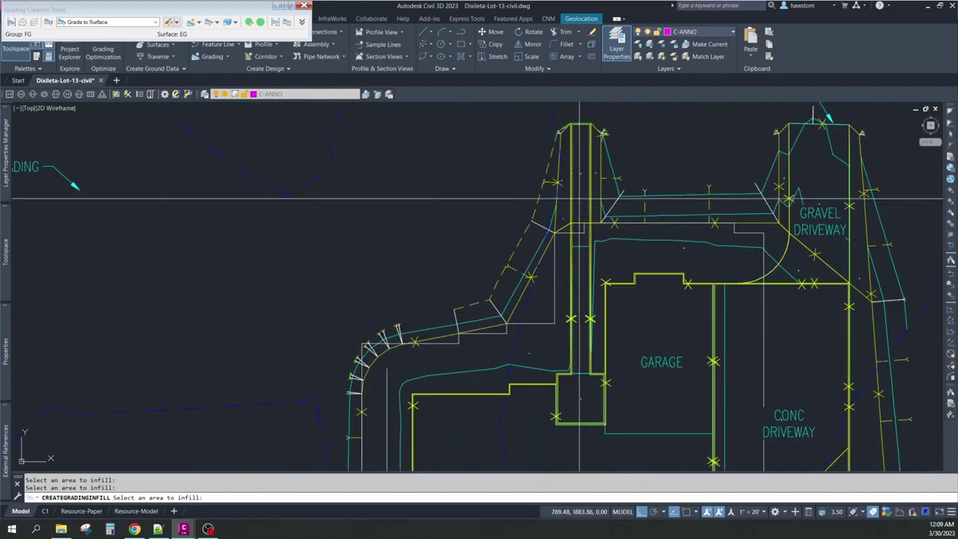
{"action": "scroll", "coordinate": [579, 198], "scroll_direction": "down", "scroll_amount": 4}
{"action": "key", "text": "Return"}
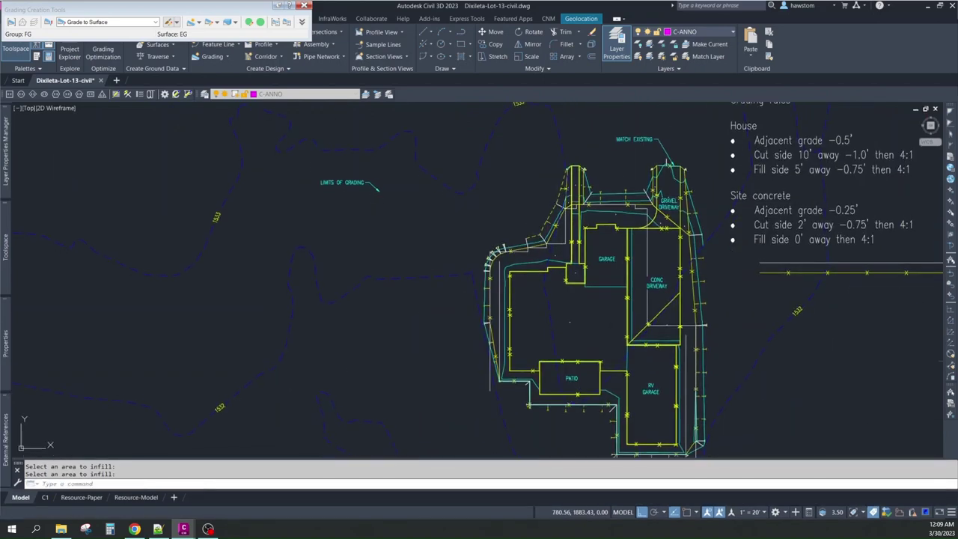
- Review the infilled FG (1) surface in the Object Viewer in plan and side-on views, and close the viewer
{"action": "left_click", "coordinate": [608, 218]}
{"action": "right_click", "coordinate": [611, 220]}
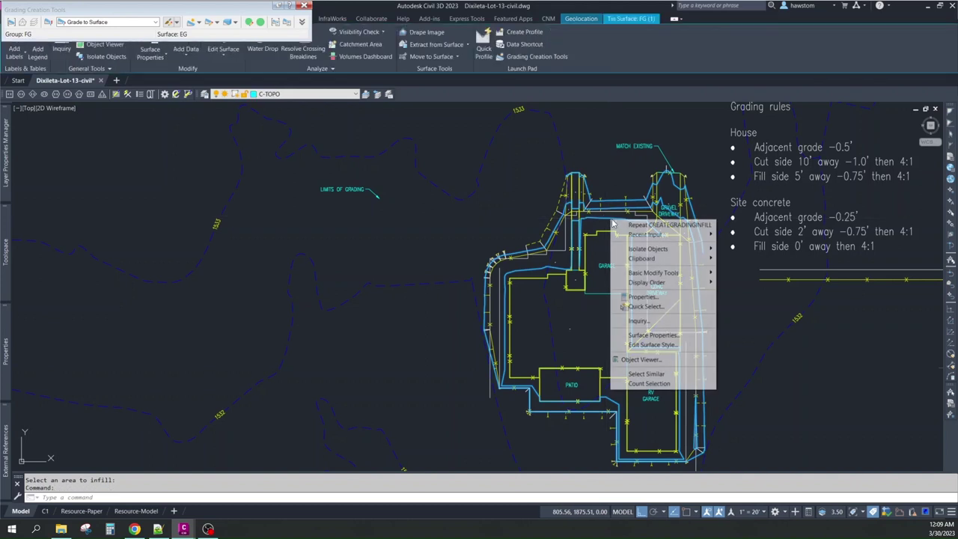
{"action": "left_click", "coordinate": [653, 345]}
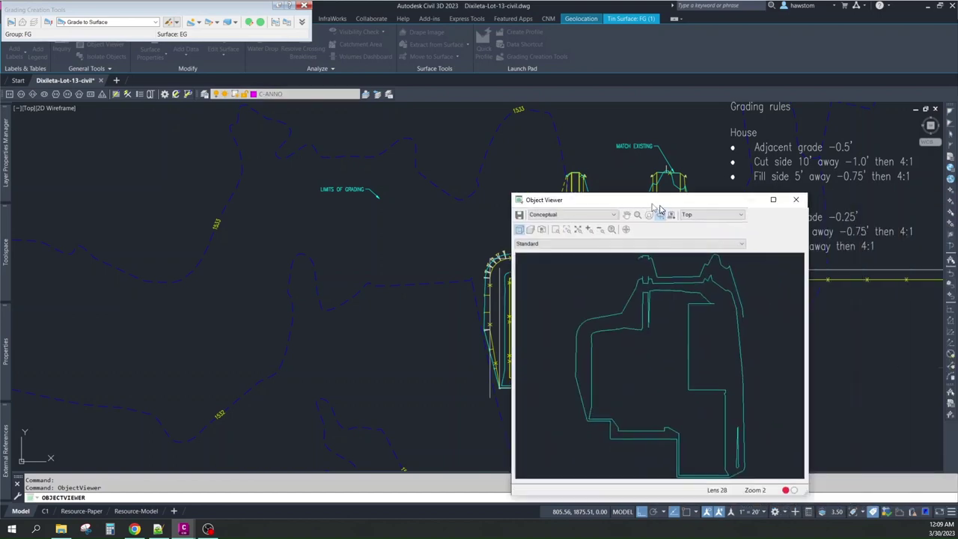
{"action": "left_click_drag", "start_coordinate": [599, 197], "coordinate": [404, 1]}
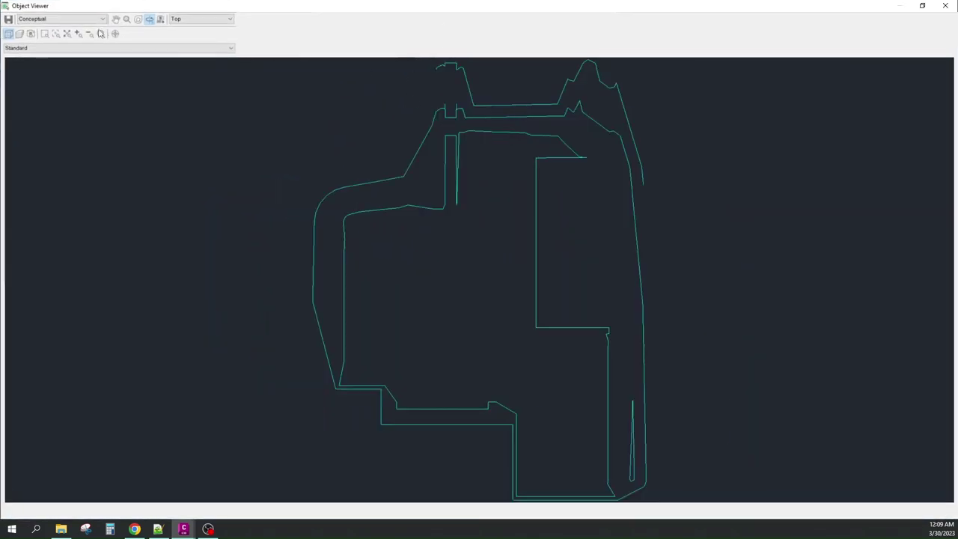
{"action": "mouse_move", "coordinate": [454, 212]}
{"action": "left_mouse_down"}
{"action": "mouse_move", "coordinate": [468, 287]}
{"action": "mouse_move", "coordinate": [439, 400]}
{"action": "mouse_move", "coordinate": [477, 353]}
{"action": "mouse_move", "coordinate": [522, 328]}
{"action": "mouse_move", "coordinate": [514, 299]}
{"action": "mouse_move", "coordinate": [415, 218]}
{"action": "mouse_move", "coordinate": [353, 190]}
{"action": "mouse_move", "coordinate": [351, 199]}
{"action": "mouse_move", "coordinate": [434, 158]}
{"action": "mouse_move", "coordinate": [479, 177]}
{"action": "mouse_move", "coordinate": [479, 247]}
{"action": "left_mouse_up"}
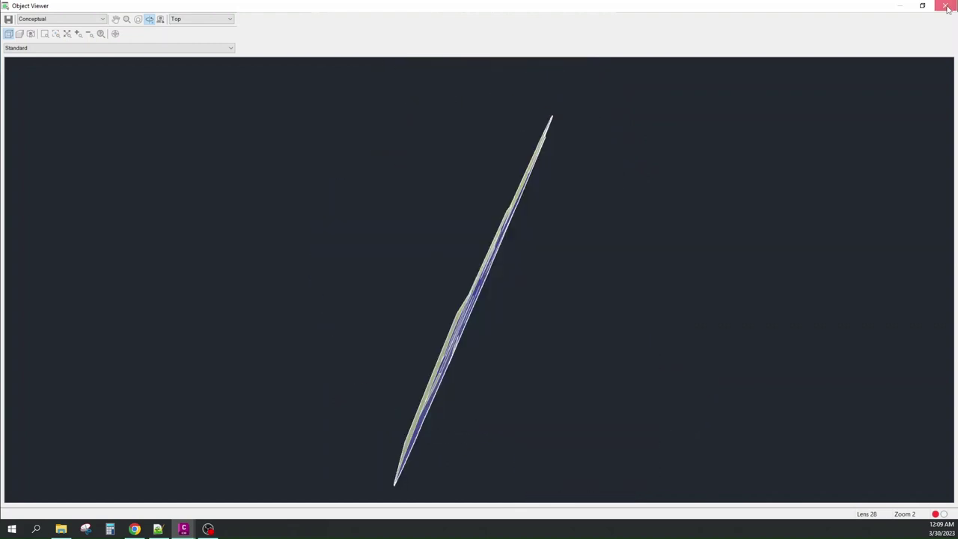
{"action": "left_click", "coordinate": [946, 5]}
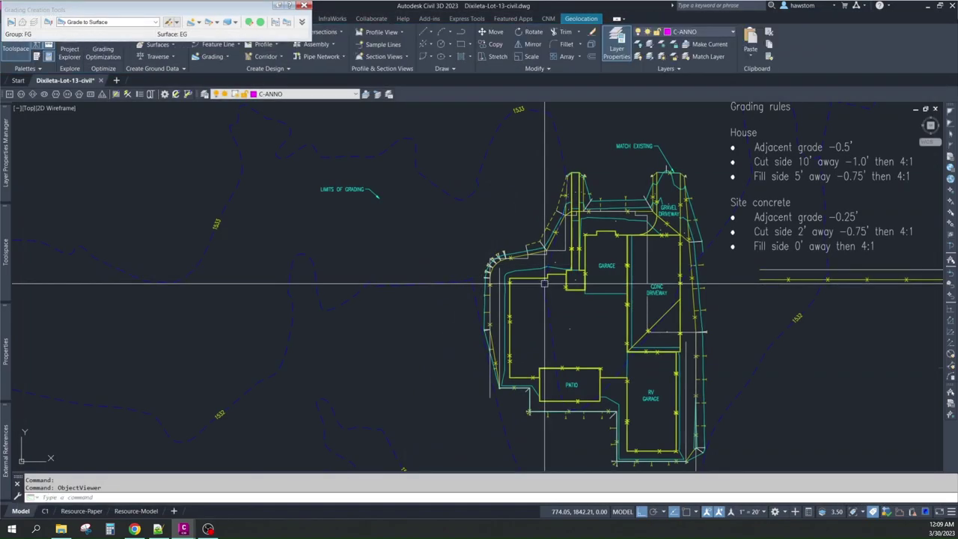
- Check the cut, fill and net volumes in grading group FG's properties and close them without changes
{"action": "mouse_move", "coordinate": [7, 346]}
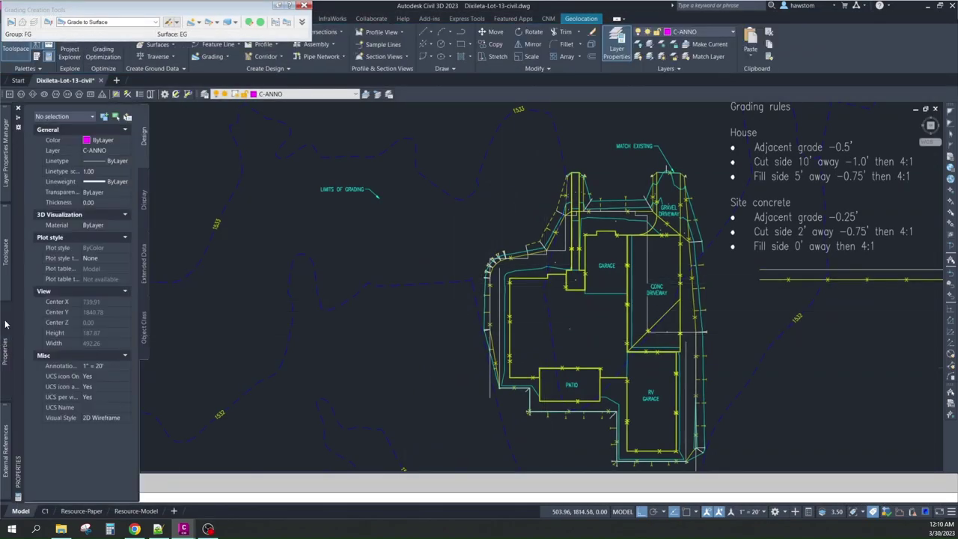
{"action": "mouse_move", "coordinate": [6, 255]}
{"action": "left_click", "coordinate": [97, 299]}
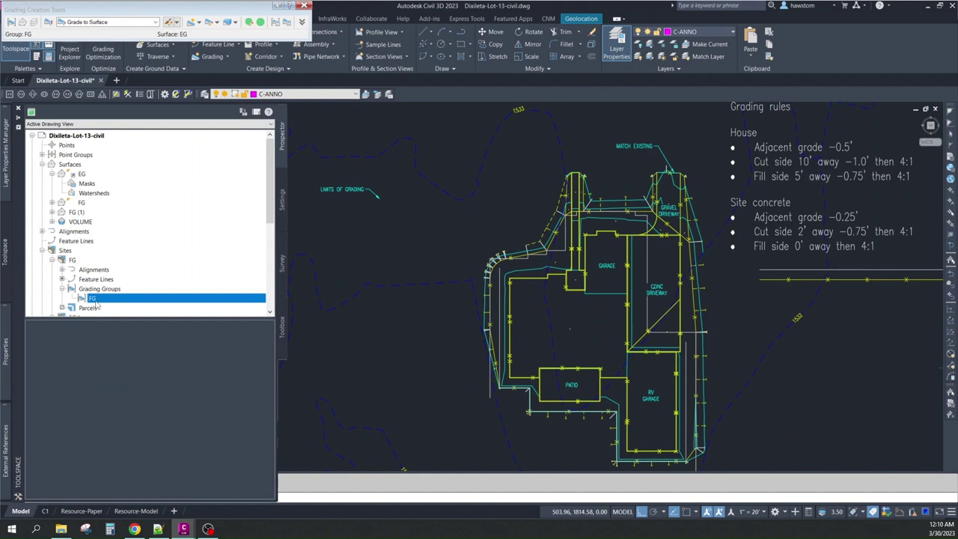
{"action": "right_click", "coordinate": [98, 299]}
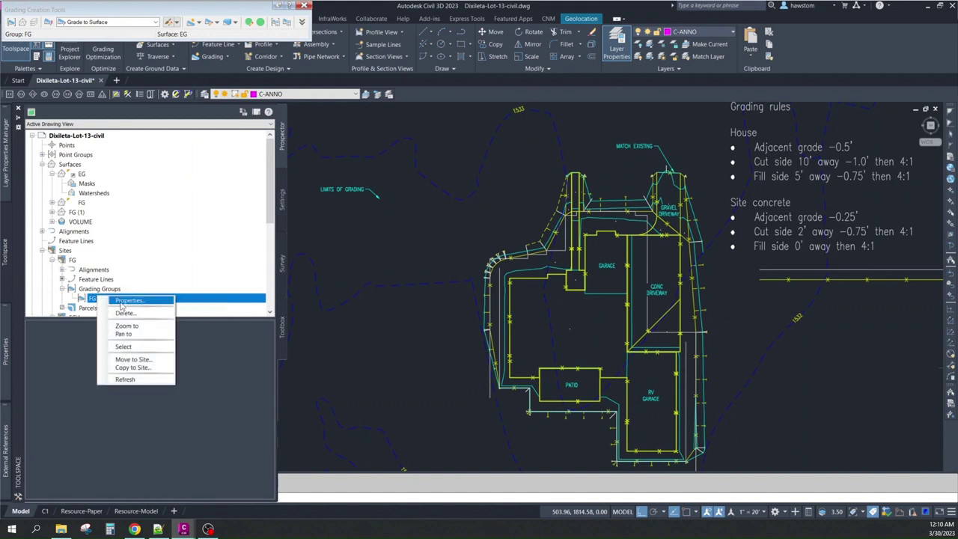
{"action": "left_click", "coordinate": [128, 300]}
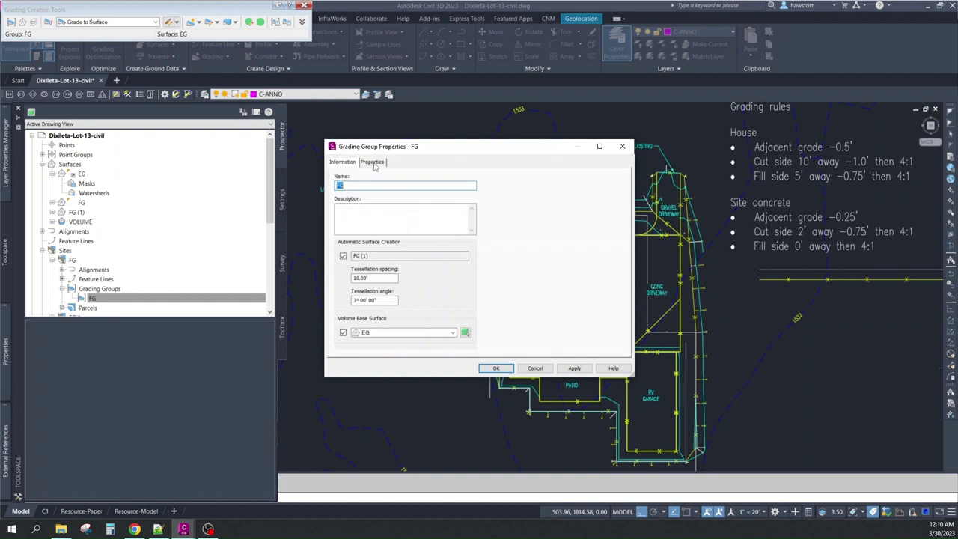
{"action": "left_click", "coordinate": [373, 162]}
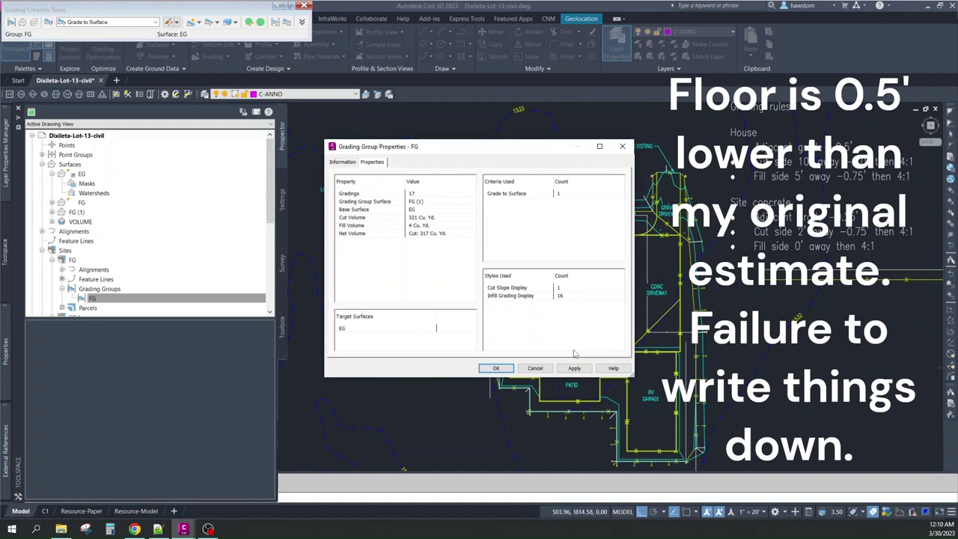
{"action": "left_click", "coordinate": [535, 369]}
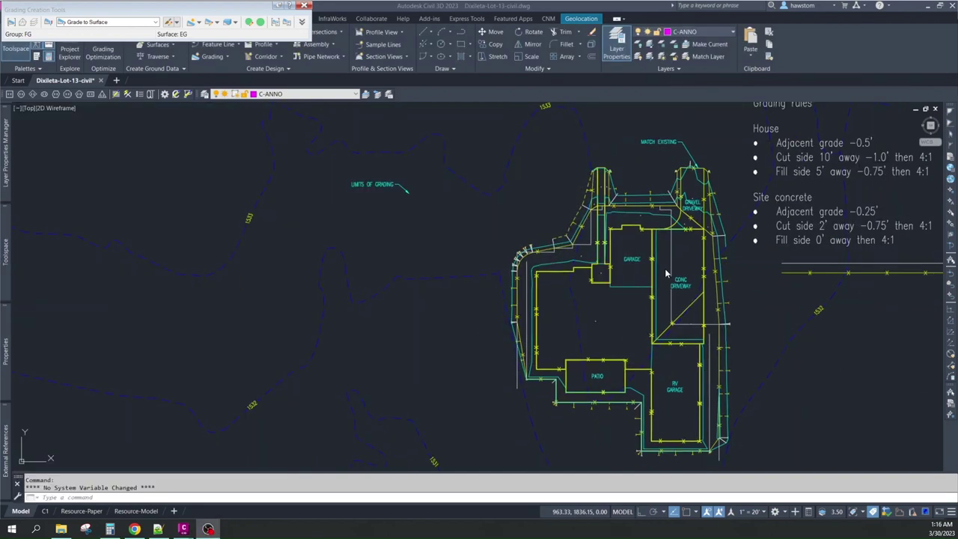
- Isolate the feature line layer C-TINN-FEAT by picking a feature line at the garage
{"action": "left_click", "coordinate": [640, 209]}
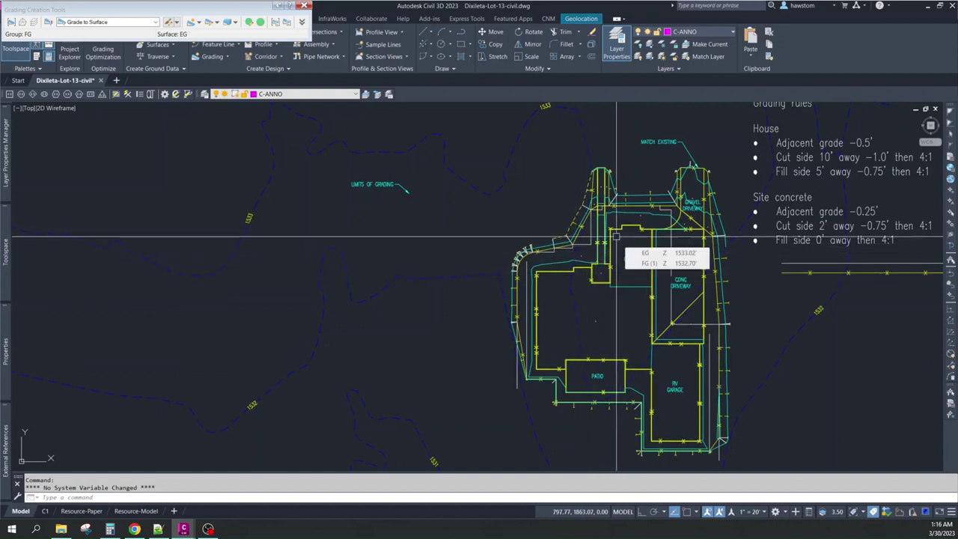
{"action": "type", "text": "layiso"}
{"action": "key", "text": "Return"}
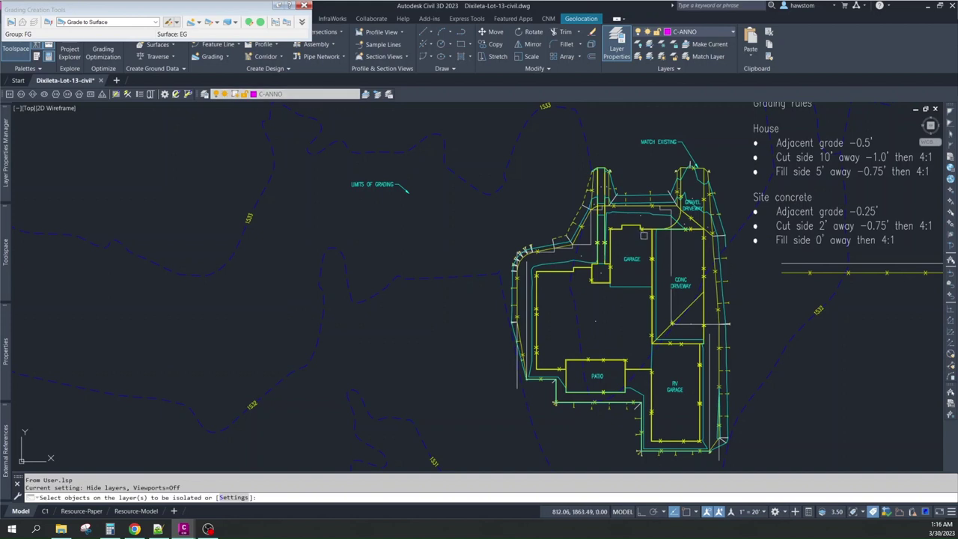
{"action": "left_click", "coordinate": [641, 233]}
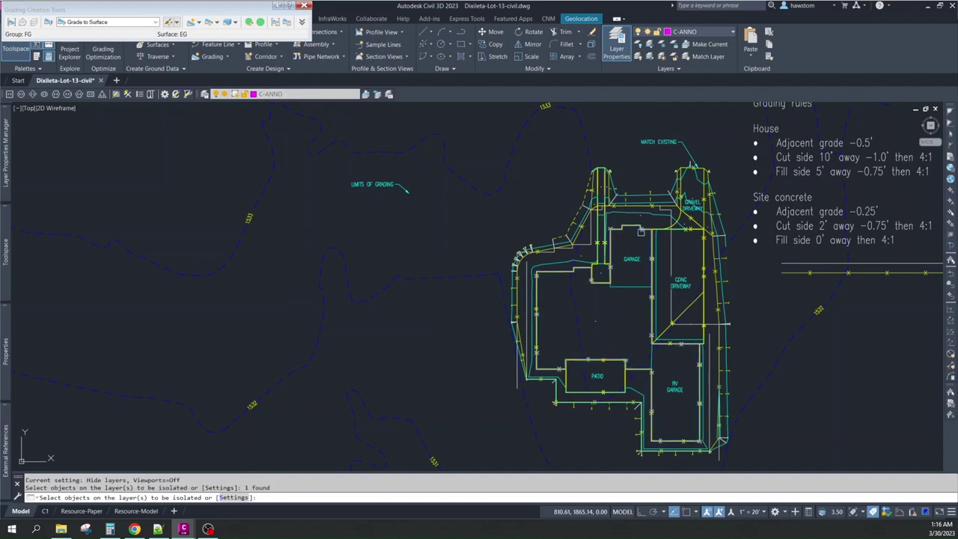
{"action": "key", "text": "Return"}
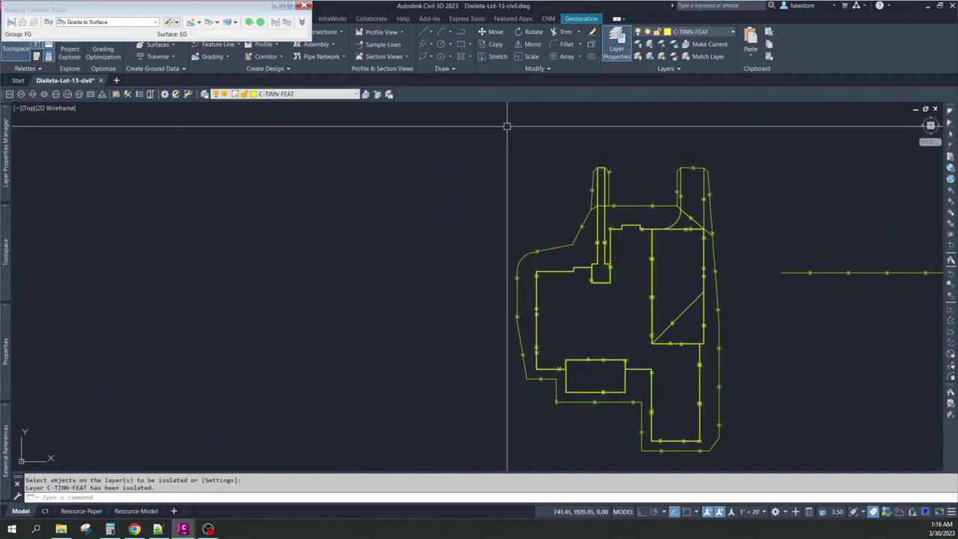
- Raise all of the lot's feature lines by 0.7' with FRL and turn all layers back on
{"action": "type", "text": "frl"}
{"action": "key", "text": "Return"}
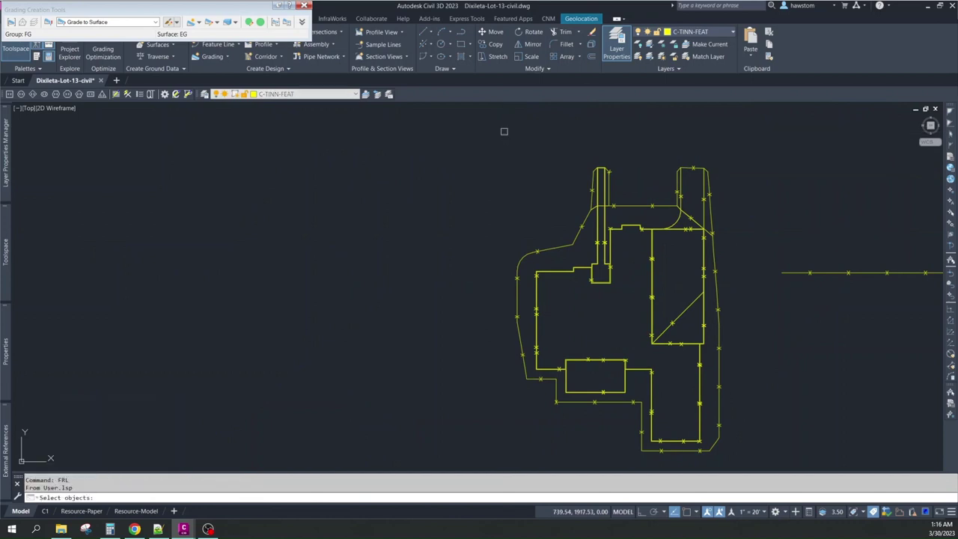
{"action": "left_click", "coordinate": [480, 138]}
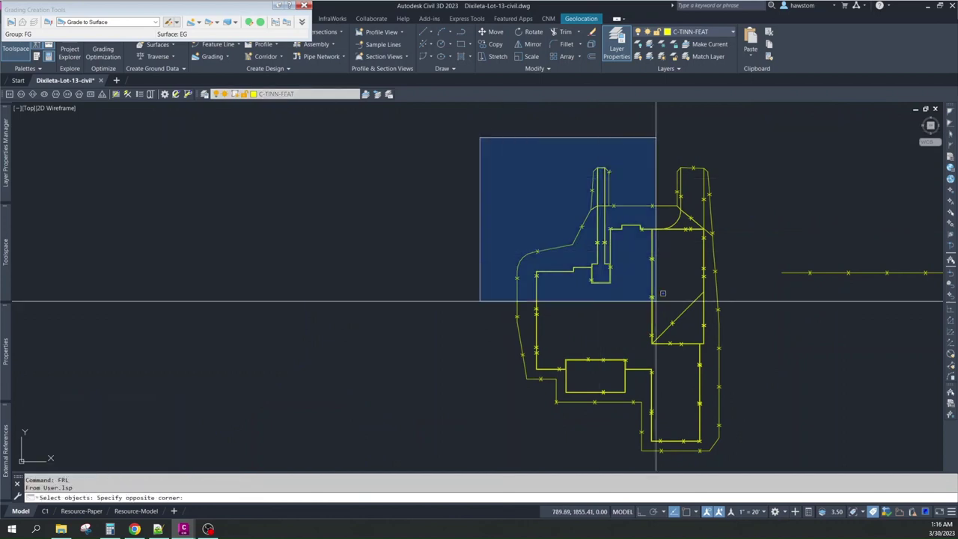
{"action": "left_click", "coordinate": [730, 451]}
{"action": "key", "text": "Return"}
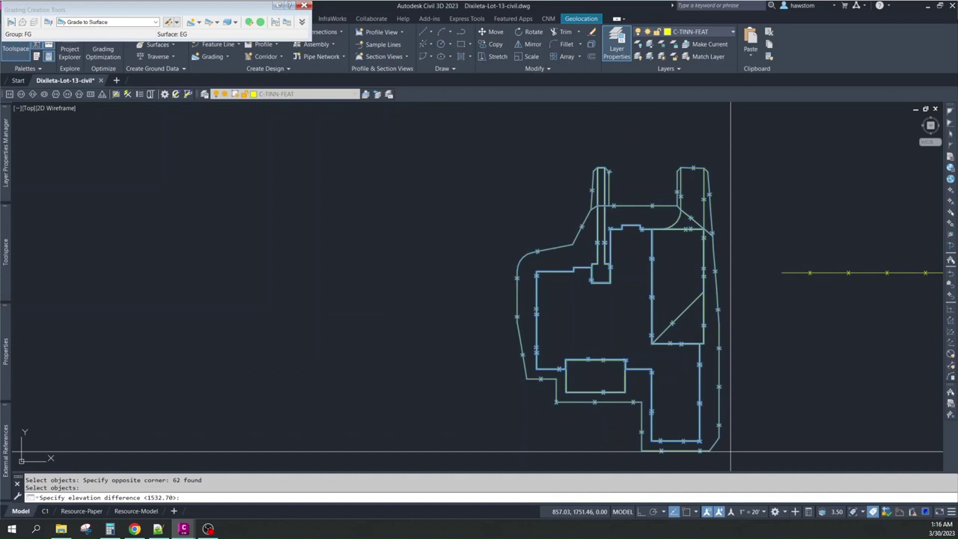
{"action": "key", "text": "Return"}
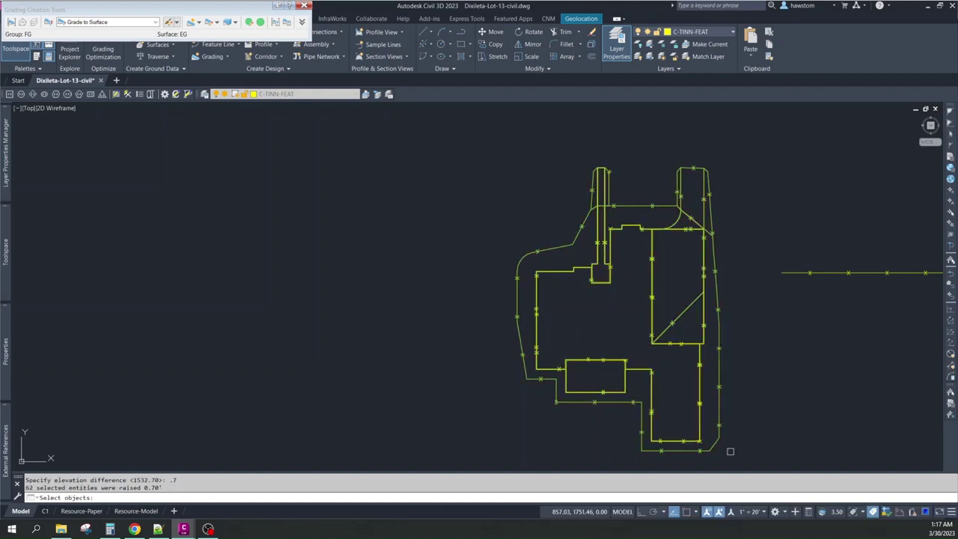
{"action": "left_click", "coordinate": [739, 408]}
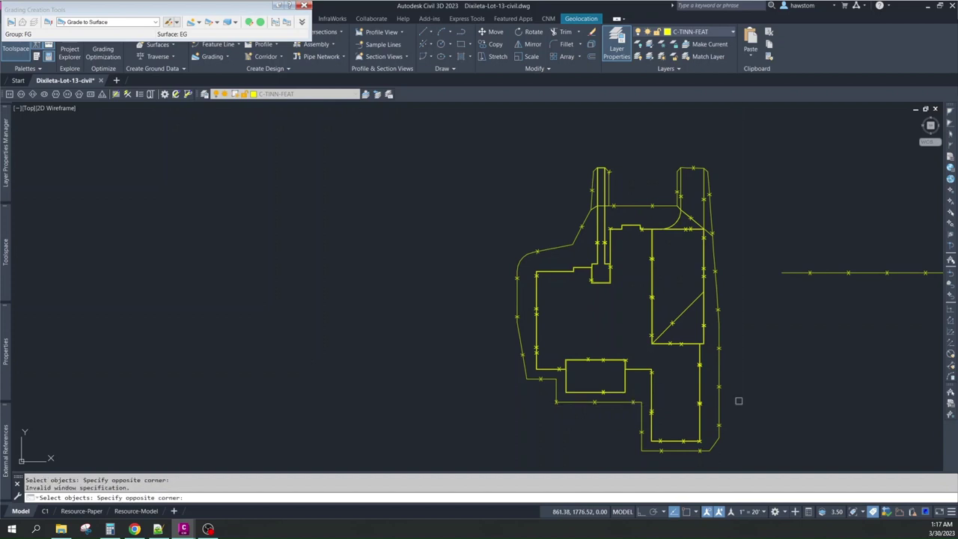
{"action": "type", "text": "layon"}
{"action": "key", "text": "Return"}
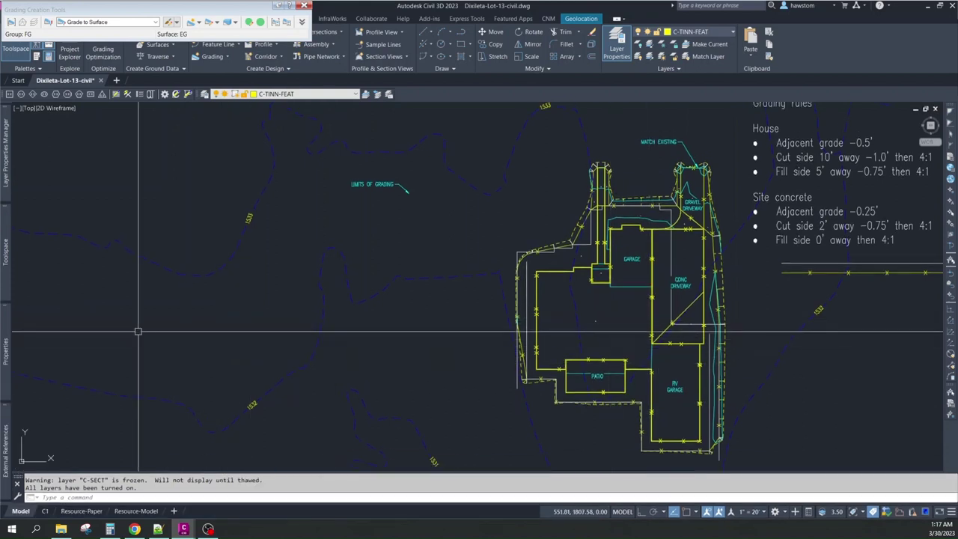
- Check the cut, fill and net volumes in grading group FG's properties after the 0.7' raise
{"action": "mouse_move", "coordinate": [6, 346]}
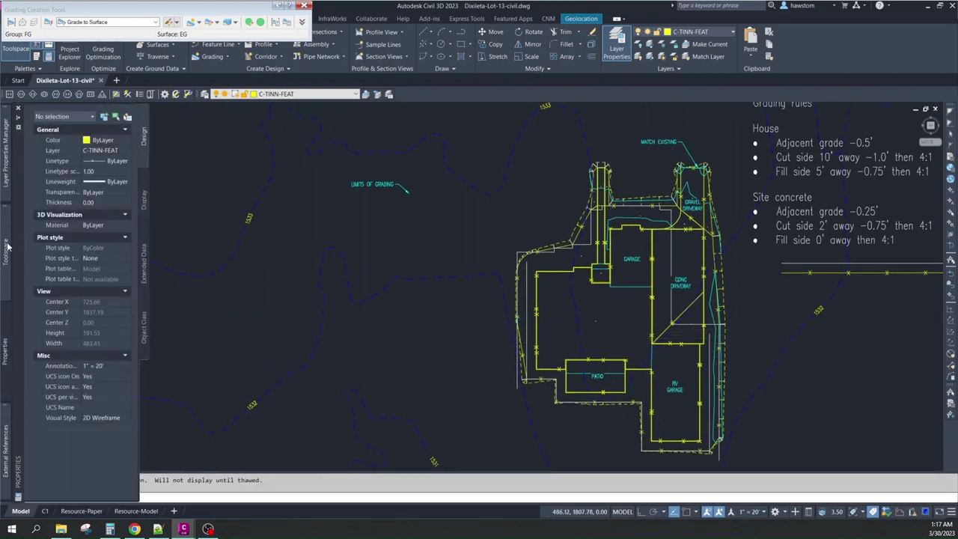
{"action": "mouse_move", "coordinate": [6, 247]}
{"action": "right_click", "coordinate": [102, 300]}
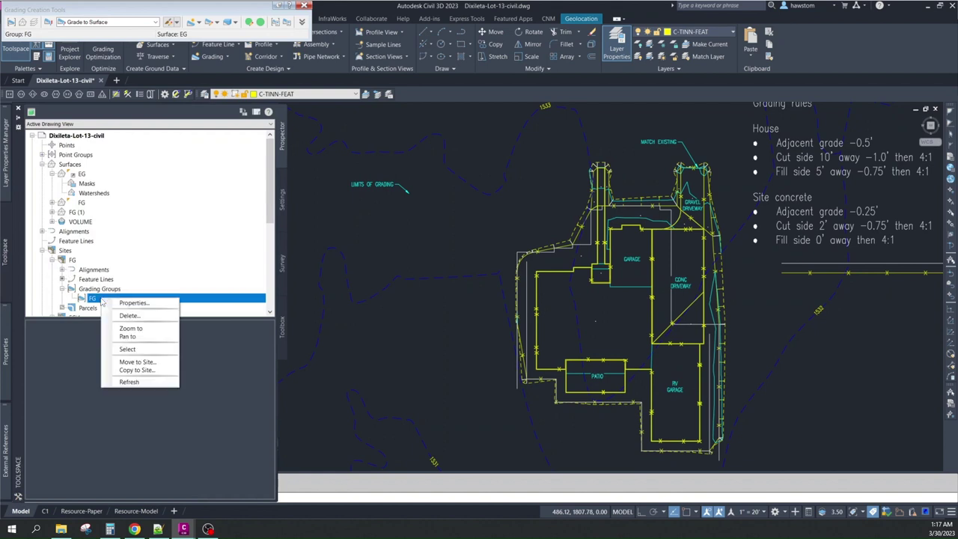
{"action": "left_click", "coordinate": [125, 316]}
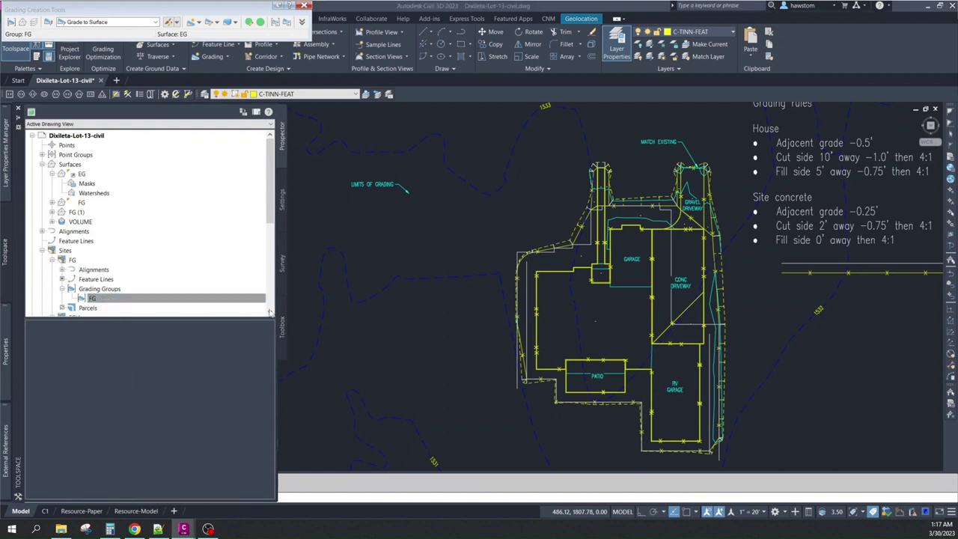
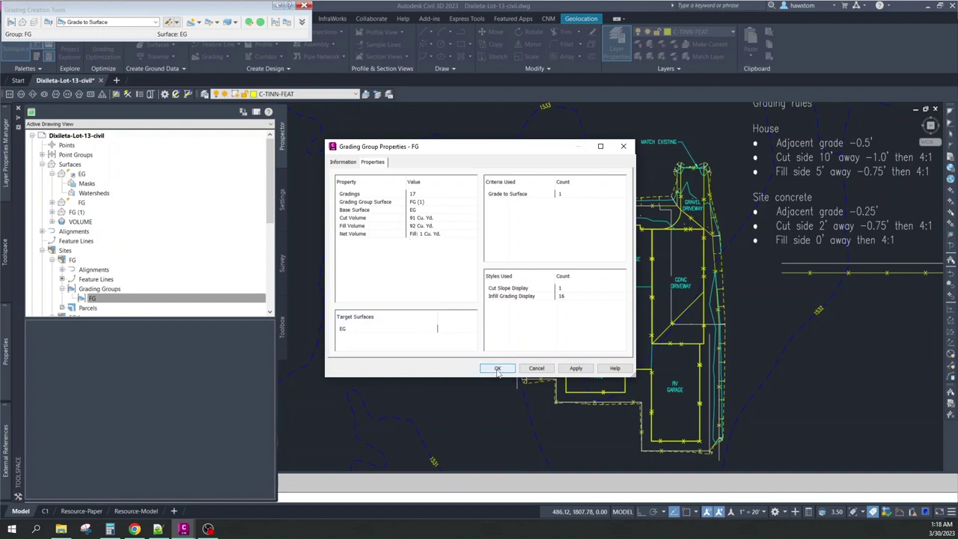
{"action": "left_click", "coordinate": [496, 368]}
{"action": "left_click", "coordinate": [627, 374]}
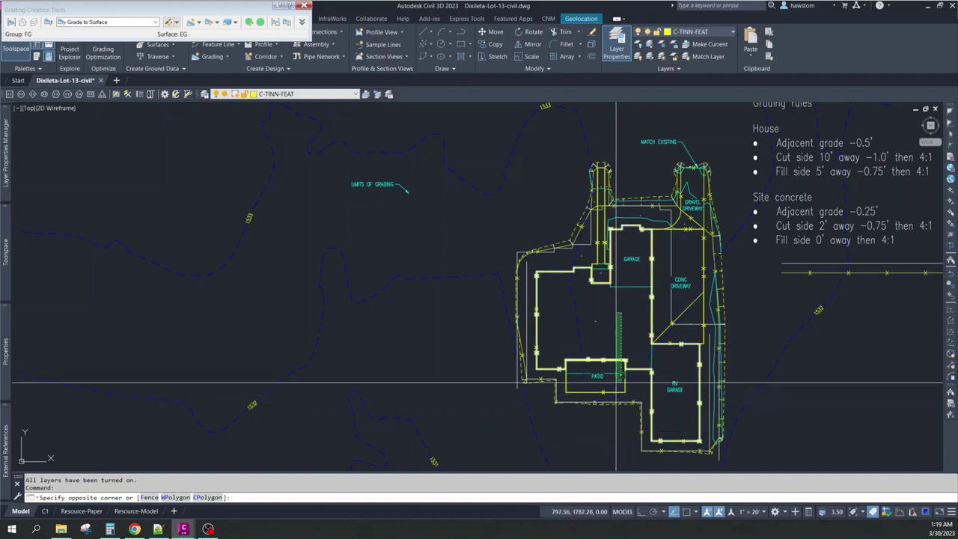
{"action": "left_click", "coordinate": [610, 322]}
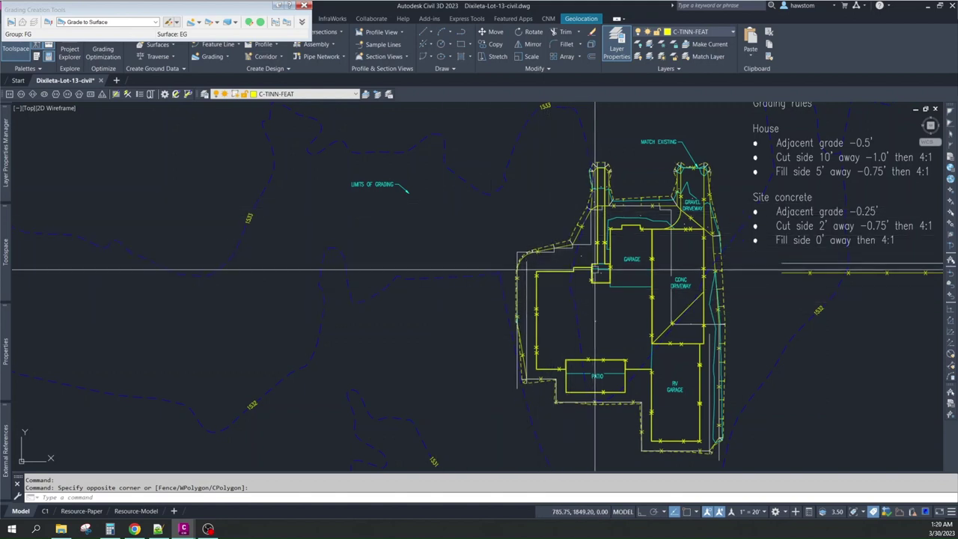
- Isolate layer C-TINN-FEAT by picking the feature line between the garage and the concrete driveway
{"action": "type", "text": "li"}
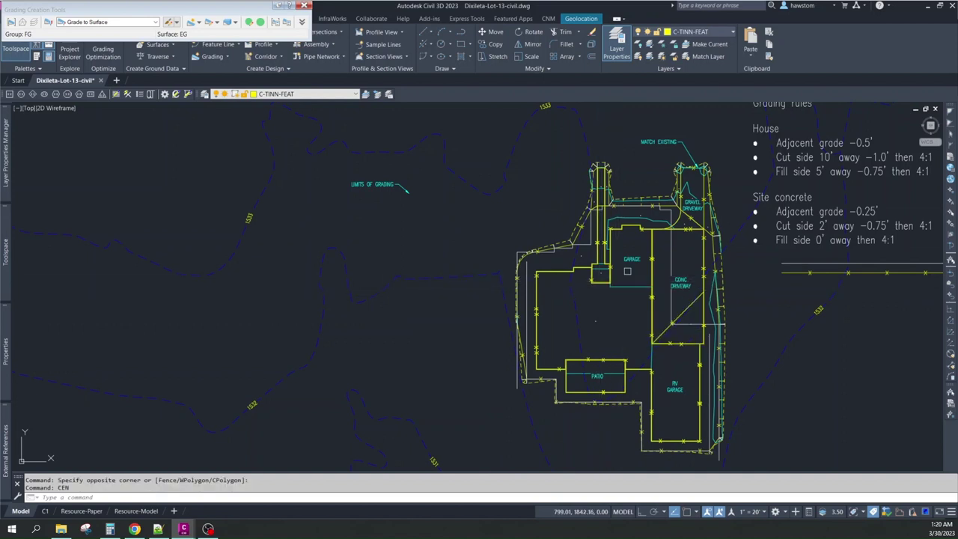
{"action": "key", "text": "Return"}
{"action": "left_click", "coordinate": [654, 259]}
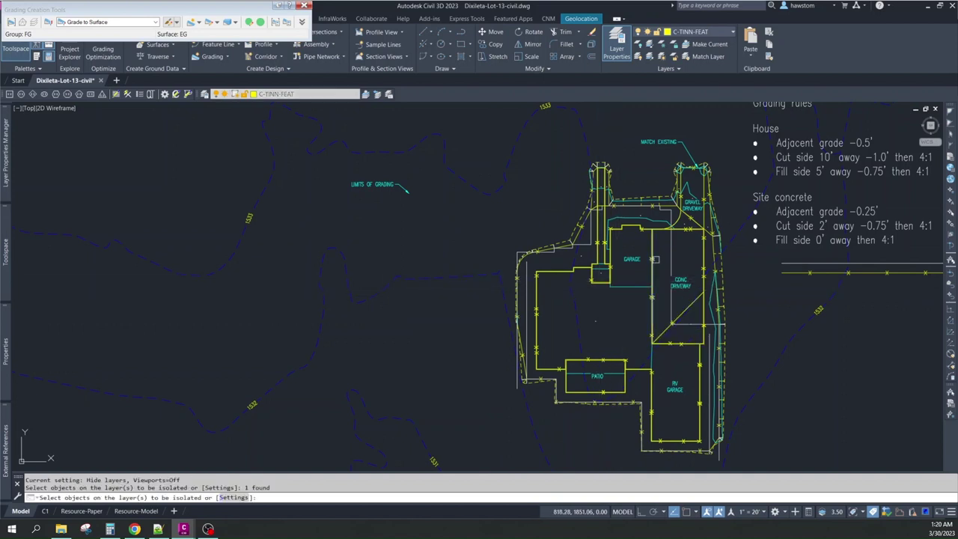
{"action": "key", "text": "Return"}
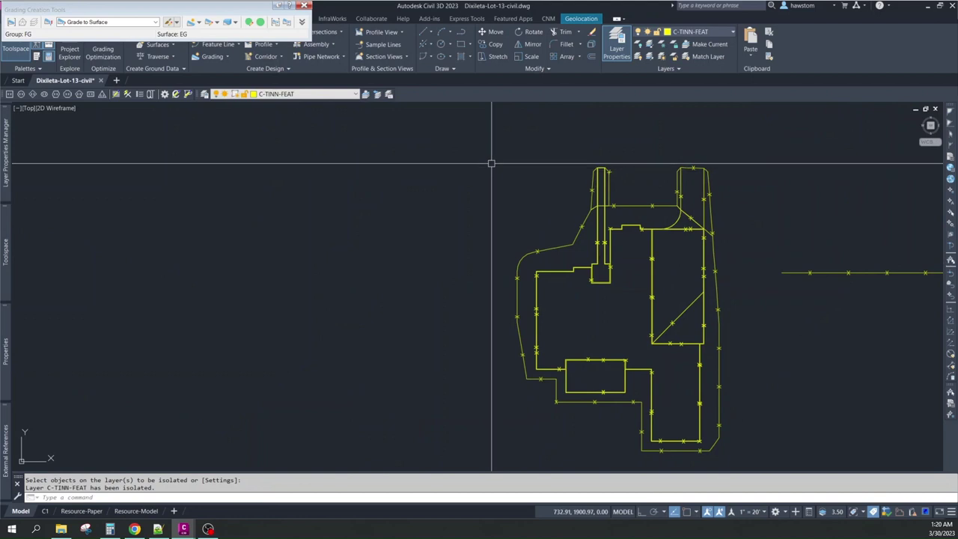
- Raise all of the lot's feature lines by another 0.2' with FRL and end the command
{"action": "type", "text": "frl"}
{"action": "key", "text": "Return"}
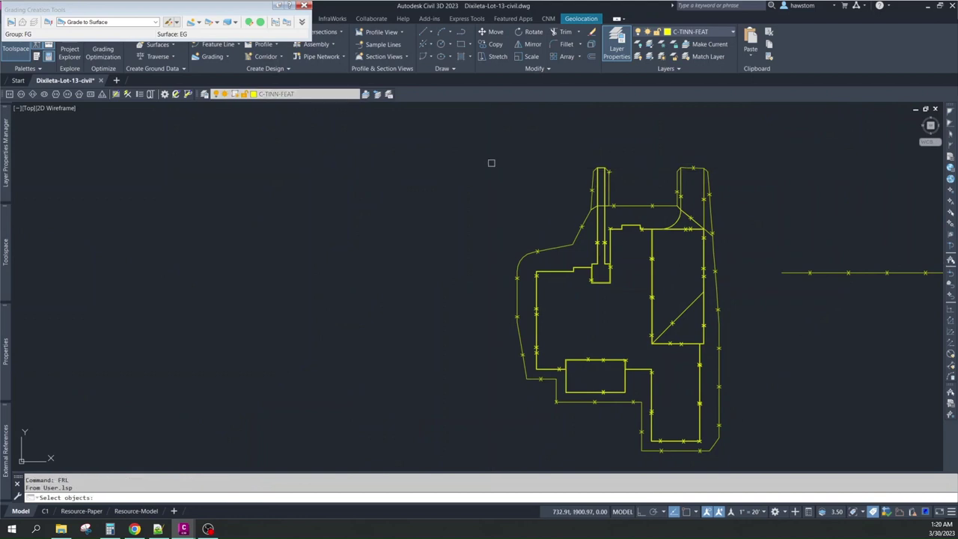
{"action": "left_click", "coordinate": [461, 144]}
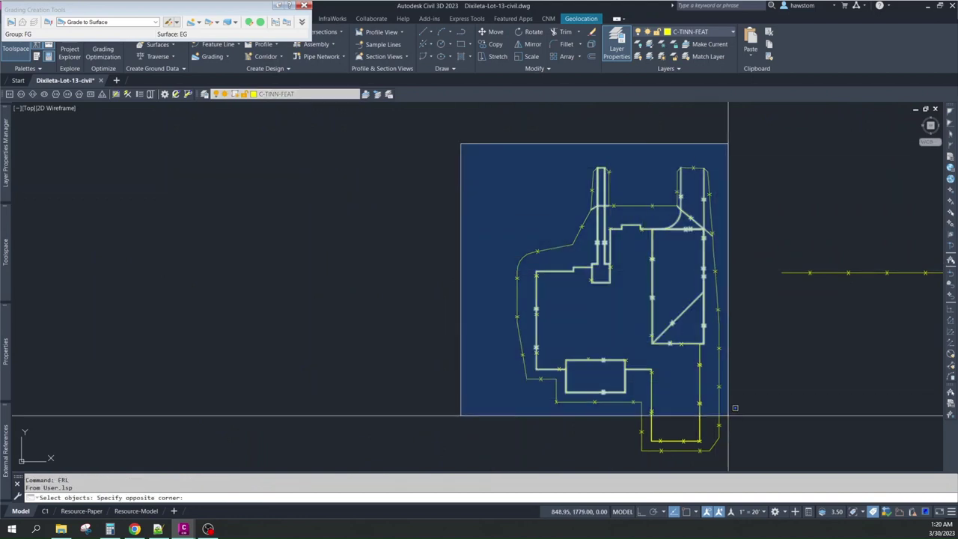
{"action": "left_click", "coordinate": [738, 449]}
{"action": "key", "text": "Return"}
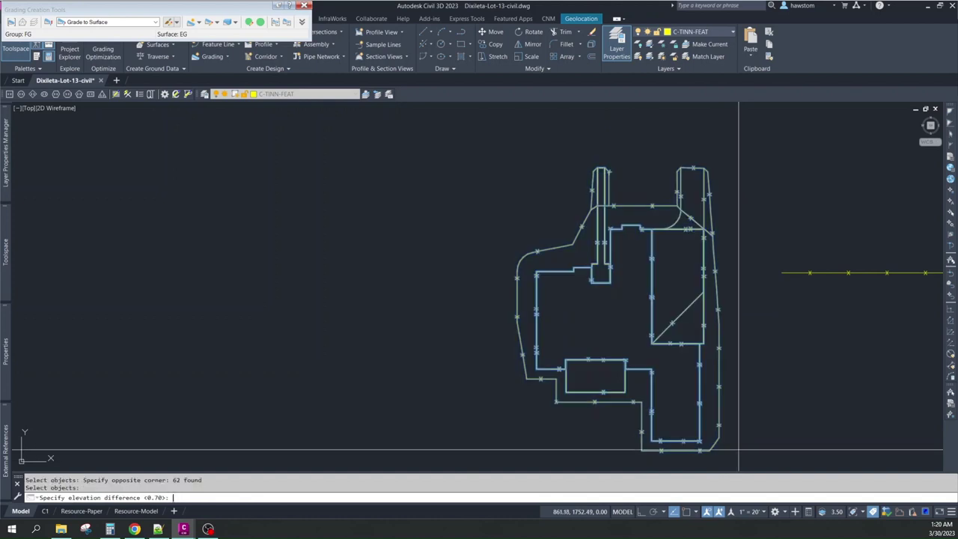
{"action": "type", "text": ".2"}
{"action": "key", "text": "Return"}
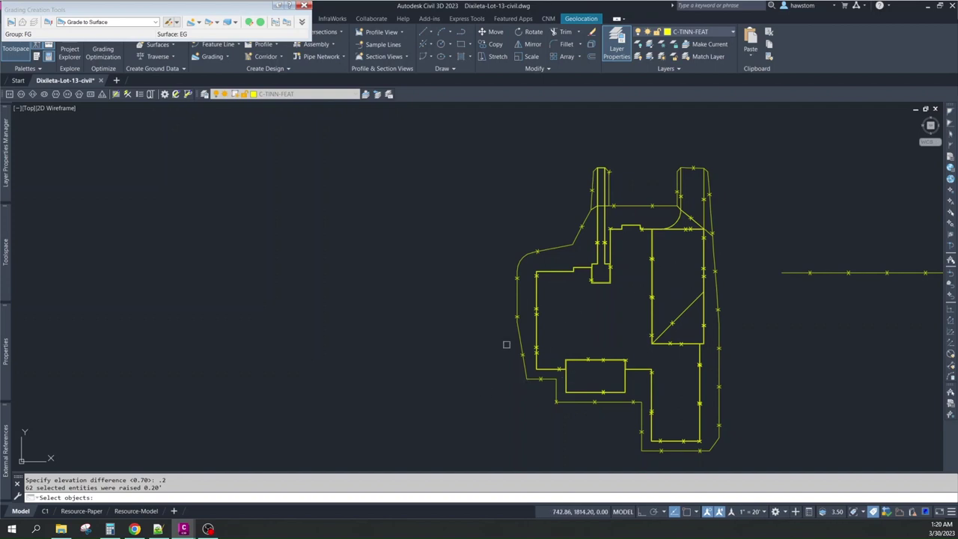
{"action": "key", "text": "Escape"}
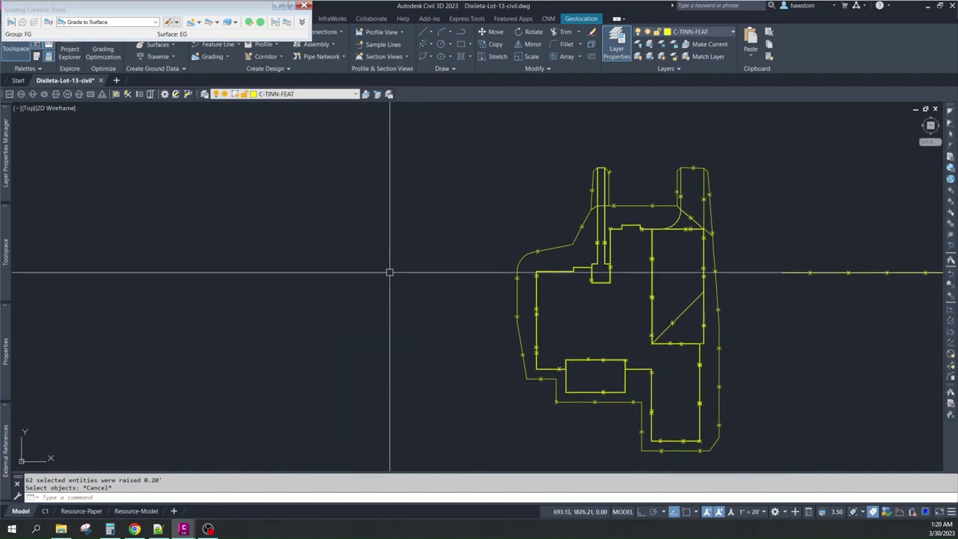
- Check grading group FG's cut, fill and net volumes again after the additional 0.2' raise
{"action": "mouse_move", "coordinate": [4, 352]}
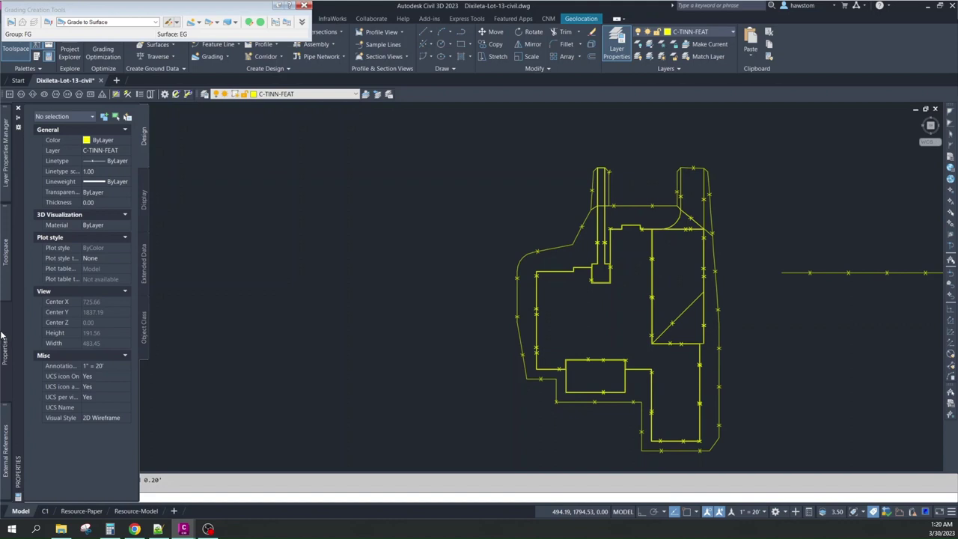
{"action": "mouse_move", "coordinate": [3, 282]}
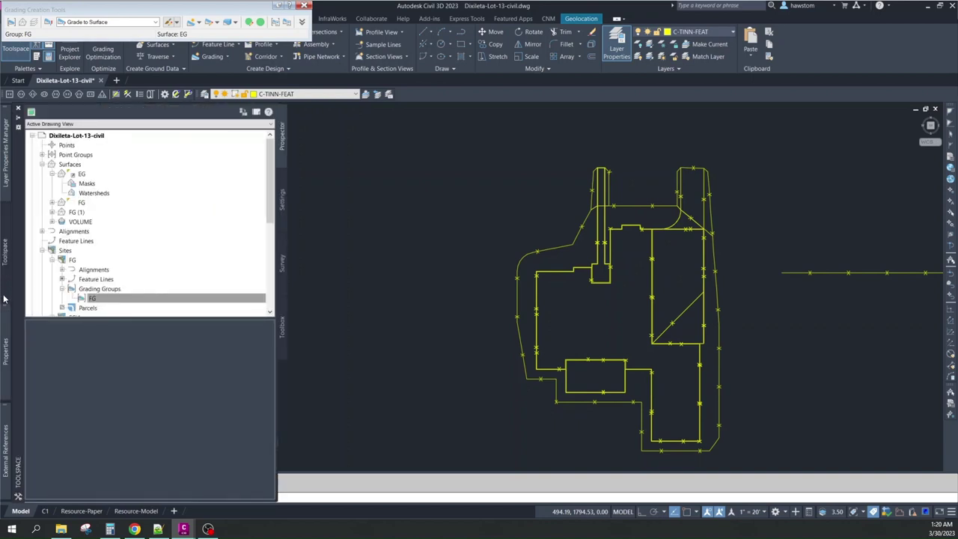
{"action": "left_click", "coordinate": [84, 298]}
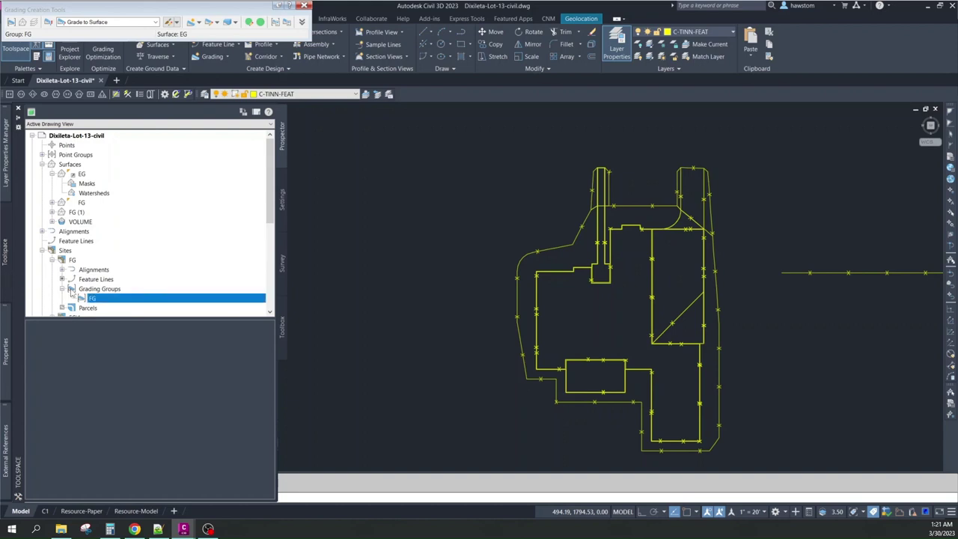
{"action": "right_click", "coordinate": [87, 298]}
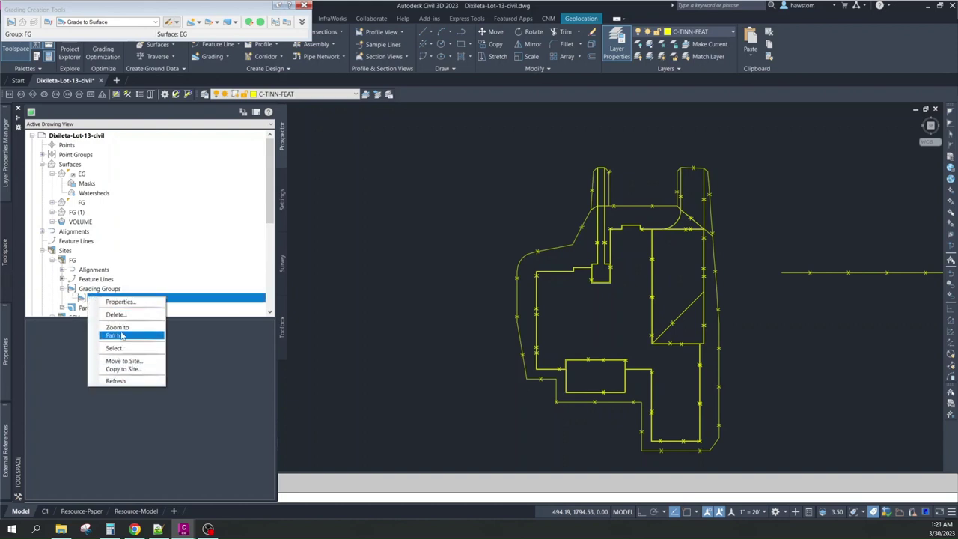
{"action": "left_click", "coordinate": [119, 302]}
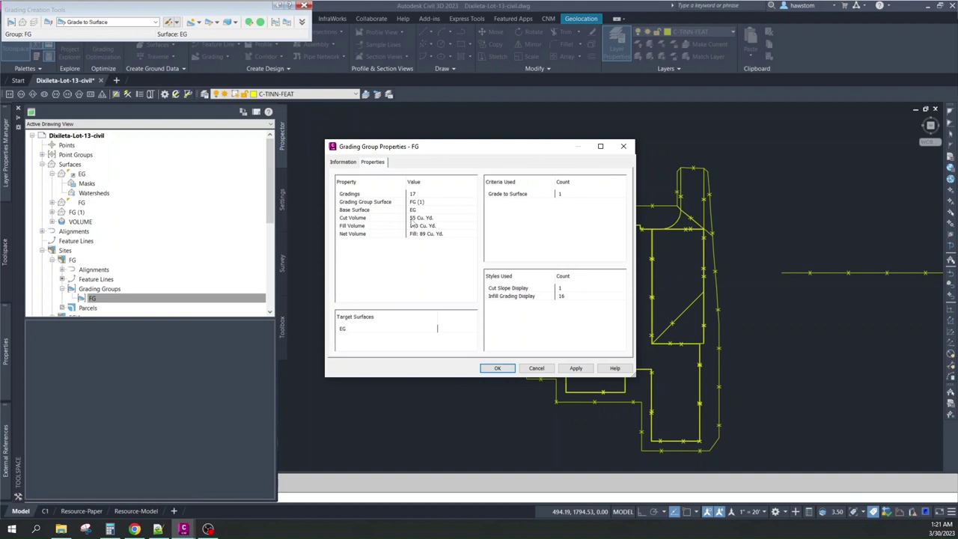
{"action": "left_click", "coordinate": [506, 370]}
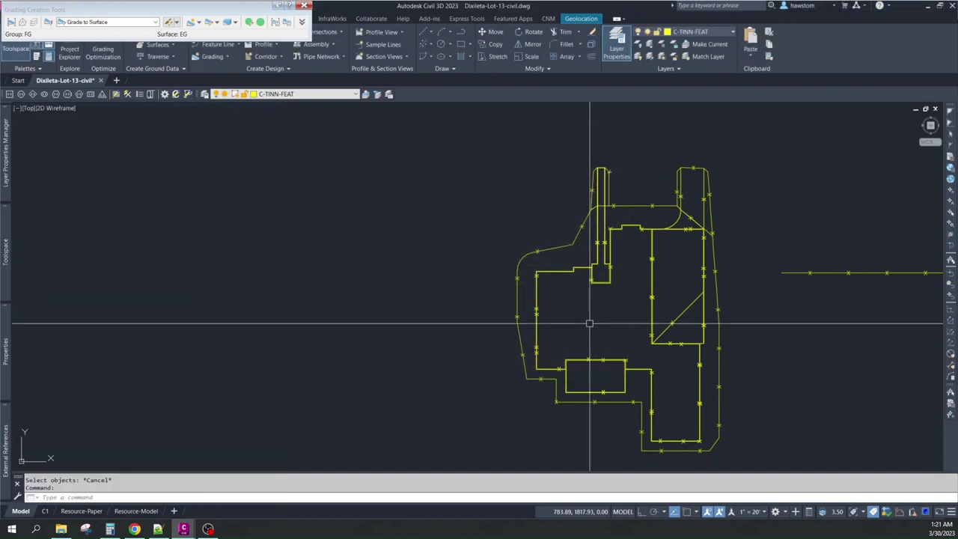
- Turn all layers back on and examine the regraded contours from the patio and RV garage up to the walkway's north end
{"action": "left_click", "coordinate": [638, 56]}
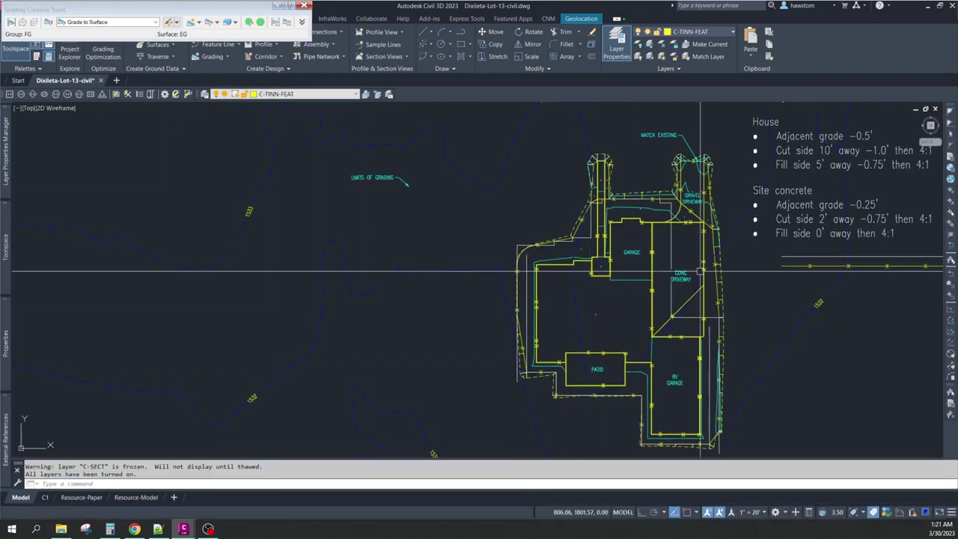
{"action": "scroll", "coordinate": [715, 444], "scroll_direction": "up", "scroll_amount": 4}
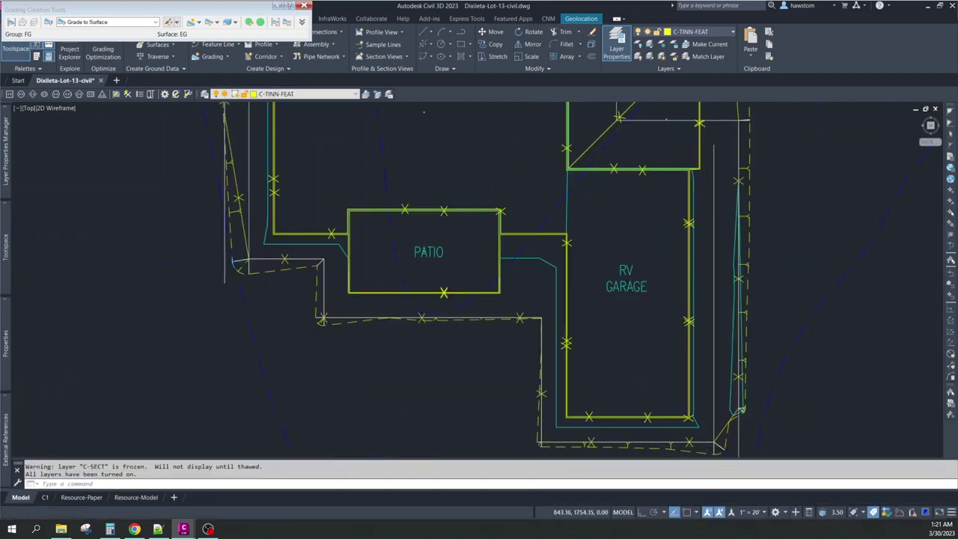
{"action": "scroll", "coordinate": [700, 408], "scroll_direction": "up", "scroll_amount": 2}
{"action": "scroll", "coordinate": [696, 397], "scroll_direction": "down", "scroll_amount": 2}
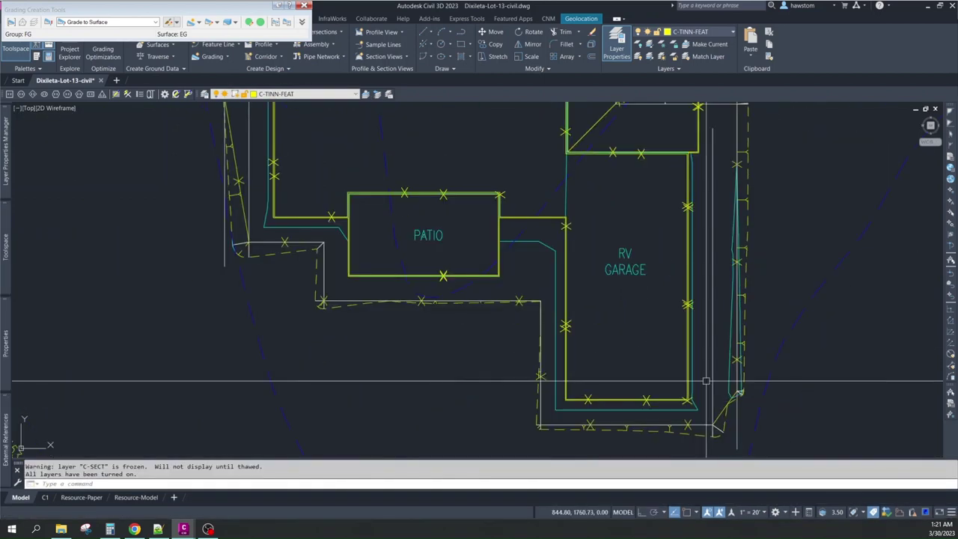
{"action": "scroll", "coordinate": [613, 393], "scroll_direction": "down", "scroll_amount": 2}
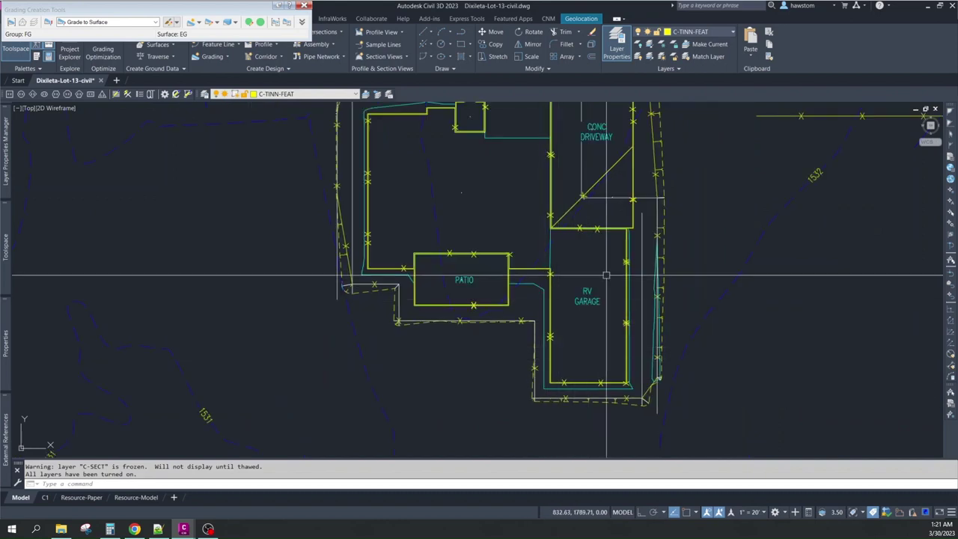
{"action": "scroll", "coordinate": [636, 241], "scroll_direction": "up", "scroll_amount": 2}
{"action": "scroll", "coordinate": [637, 242], "scroll_direction": "down", "scroll_amount": 2}
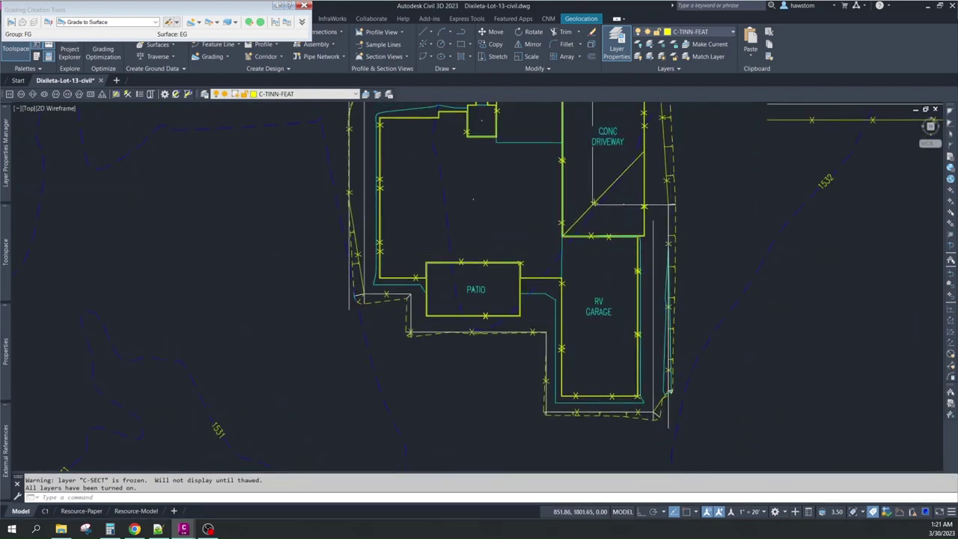
{"action": "scroll", "coordinate": [636, 243], "scroll_direction": "down", "scroll_amount": 3}
{"action": "scroll", "coordinate": [567, 199], "scroll_direction": "down", "scroll_amount": 2}
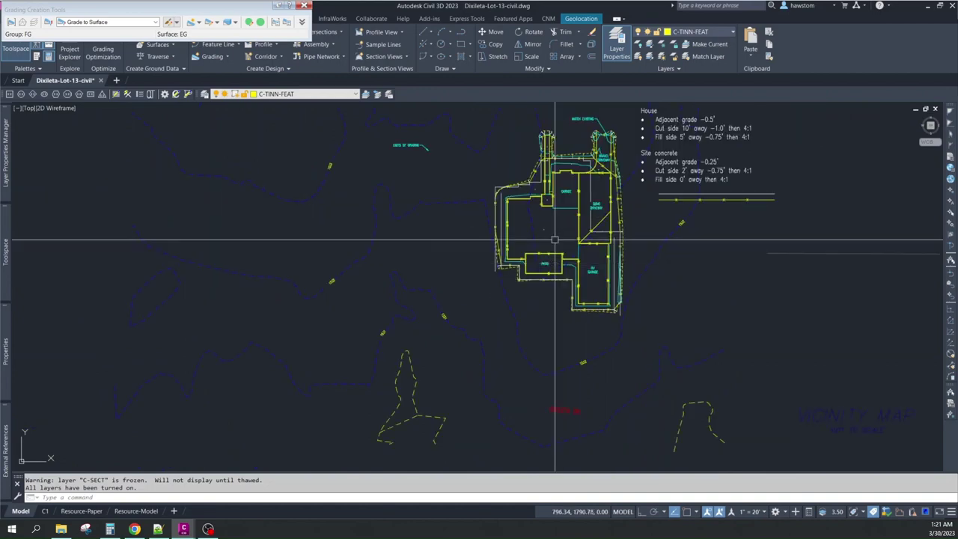
{"action": "scroll", "coordinate": [598, 134], "scroll_direction": "up", "scroll_amount": 2}
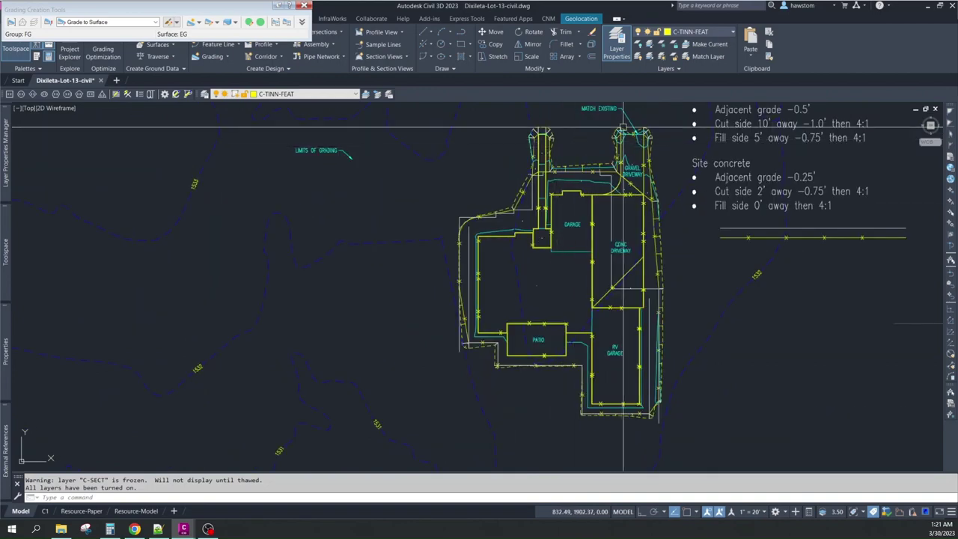
{"action": "scroll", "coordinate": [637, 135], "scroll_direction": "up", "scroll_amount": 2}
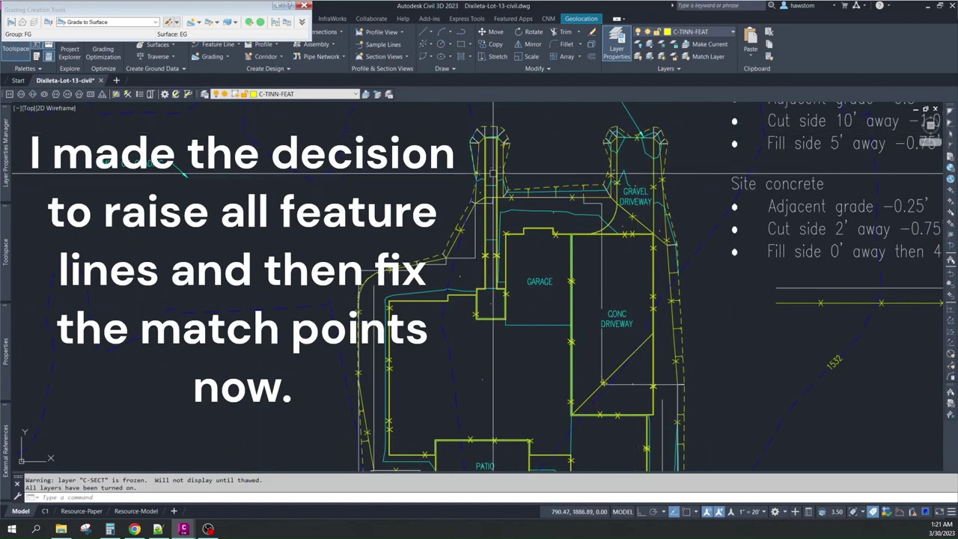
{"action": "scroll", "coordinate": [493, 175], "scroll_direction": "up", "scroll_amount": 3}
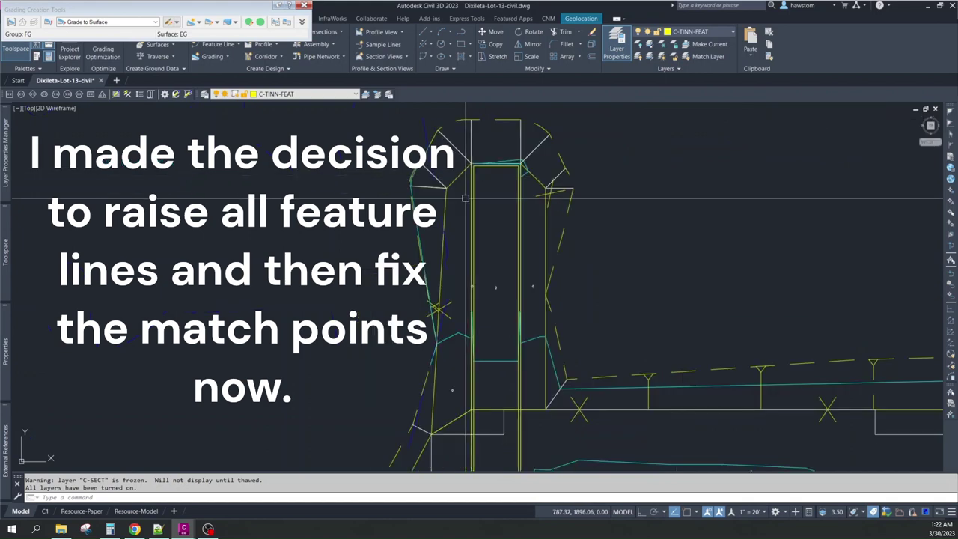
- Set the feature line point at the walkway's north end to surface EG's elevation
{"action": "left_click", "coordinate": [40, 497]}
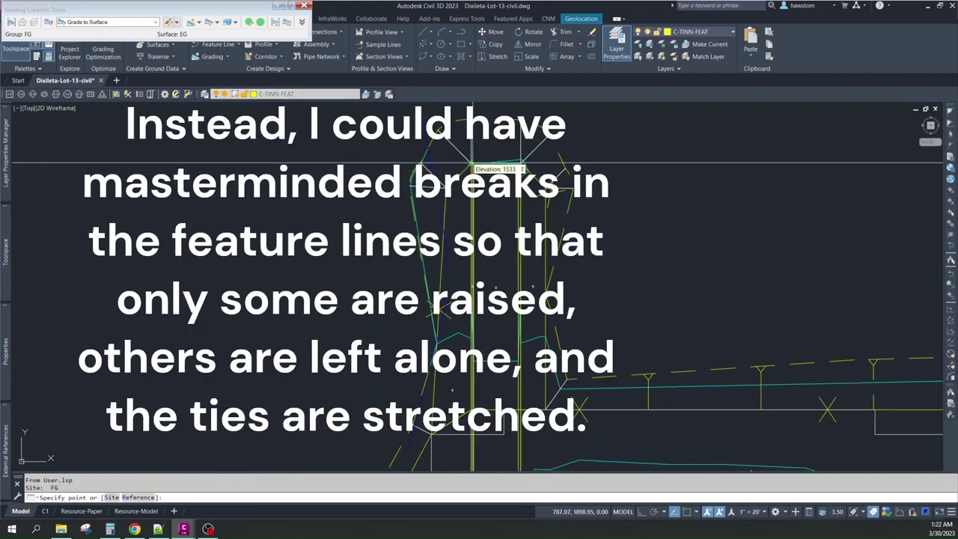
{"action": "key", "text": "Return"}
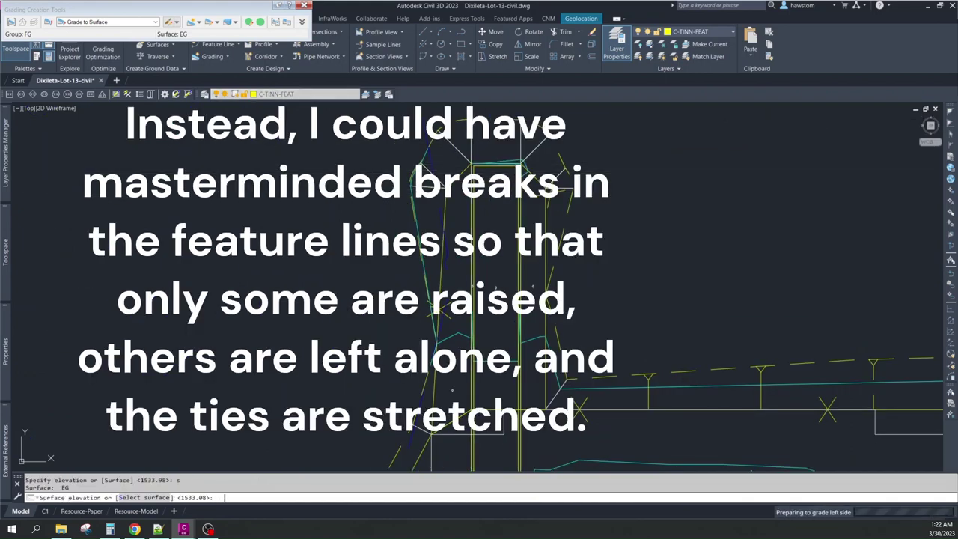
{"action": "key", "text": "Return"}
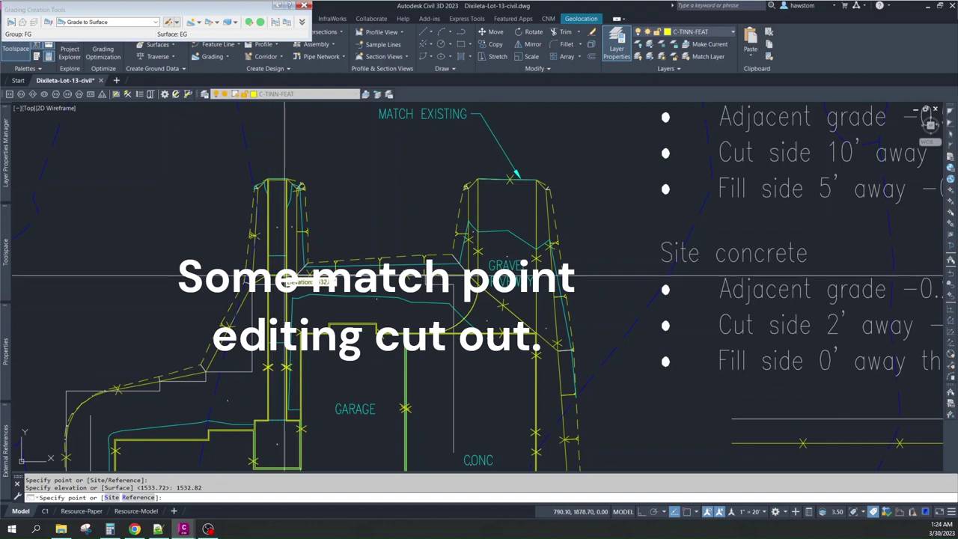
- Examine the grades along the perimeter feature line, from the driveway and RV garage around to the house's west side
{"action": "scroll", "coordinate": [300, 277], "scroll_direction": "down", "scroll_amount": 2}
{"action": "scroll", "coordinate": [397, 262], "scroll_direction": "up", "scroll_amount": 2}
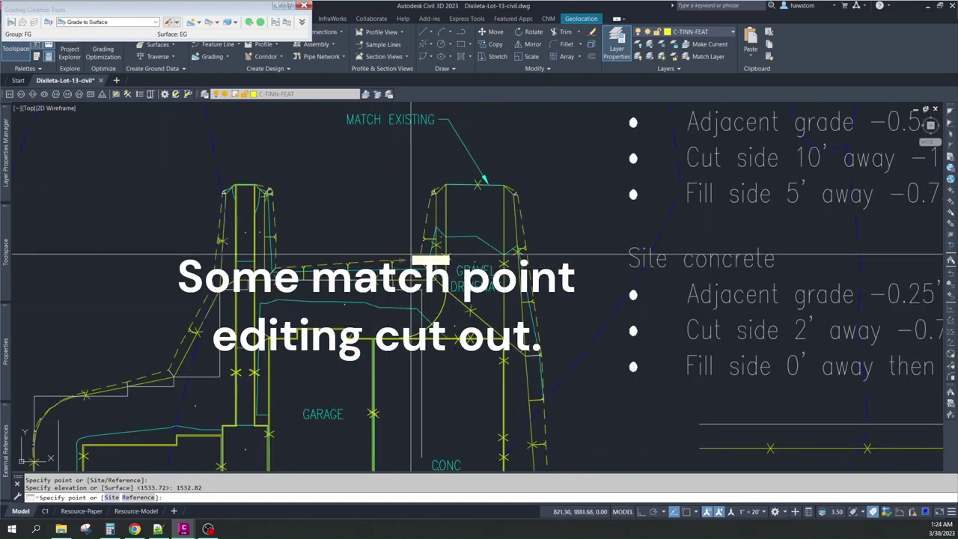
{"action": "scroll", "coordinate": [485, 278], "scroll_direction": "down", "scroll_amount": 5}
{"action": "scroll", "coordinate": [455, 404], "scroll_direction": "up", "scroll_amount": 5}
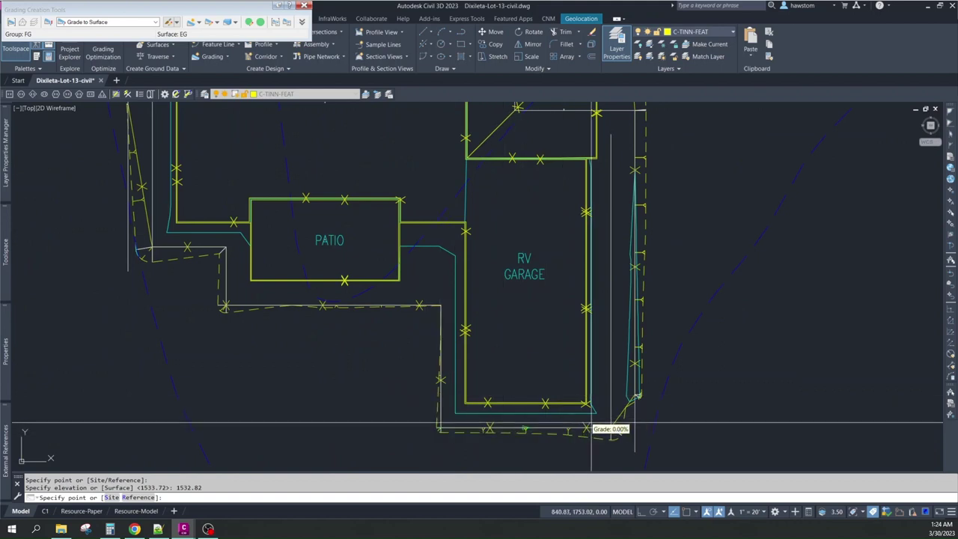
{"action": "scroll", "coordinate": [608, 432], "scroll_direction": "down", "scroll_amount": 3}
{"action": "scroll", "coordinate": [631, 392], "scroll_direction": "up", "scroll_amount": 3}
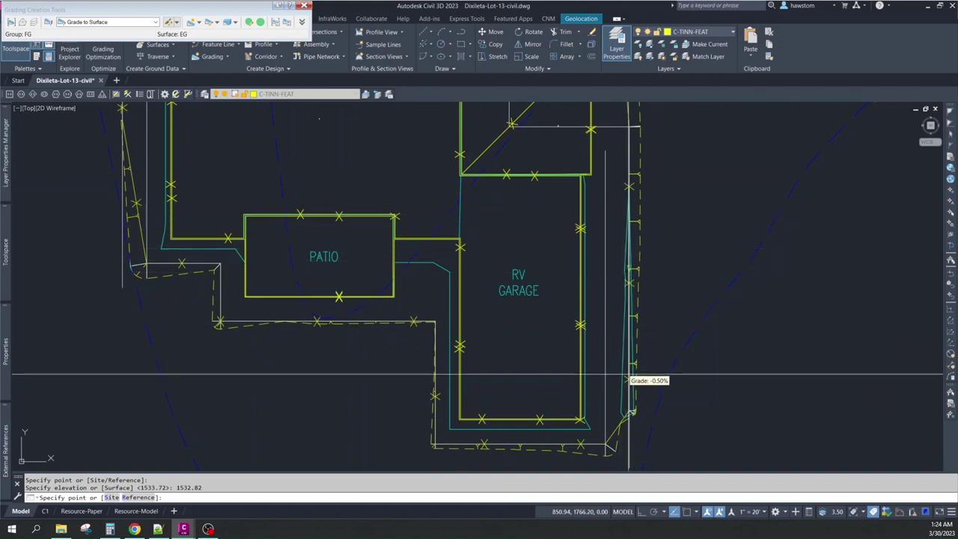
{"action": "scroll", "coordinate": [630, 386], "scroll_direction": "down", "scroll_amount": 3}
{"action": "scroll", "coordinate": [623, 304], "scroll_direction": "down", "scroll_amount": 3}
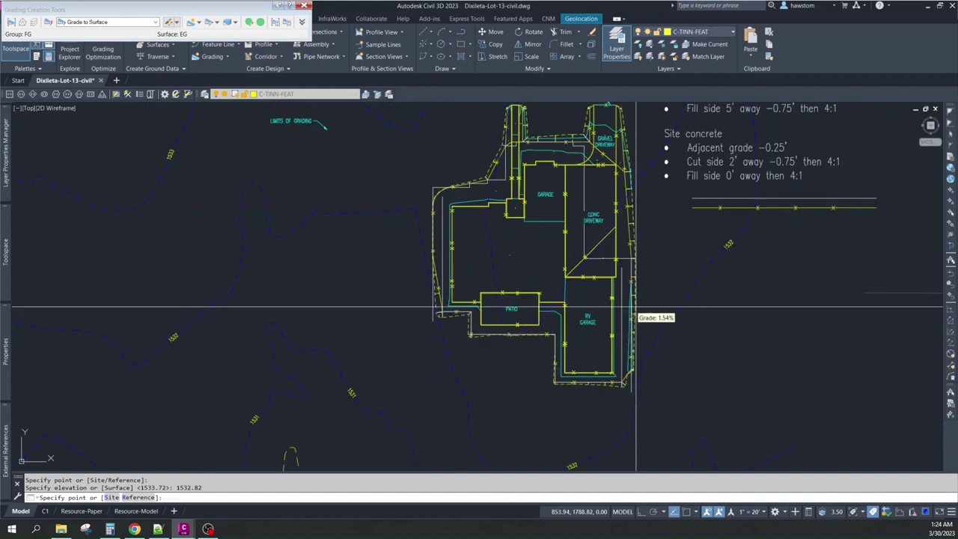
{"action": "scroll", "coordinate": [629, 300], "scroll_direction": "up", "scroll_amount": 6}
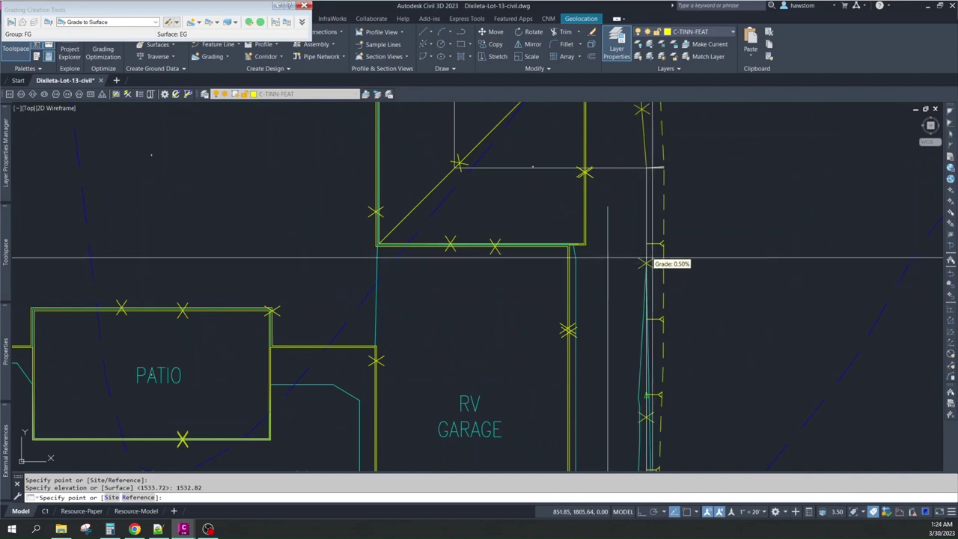
{"action": "scroll", "coordinate": [645, 296], "scroll_direction": "down", "scroll_amount": 2}
{"action": "scroll", "coordinate": [531, 214], "scroll_direction": "down", "scroll_amount": 4}
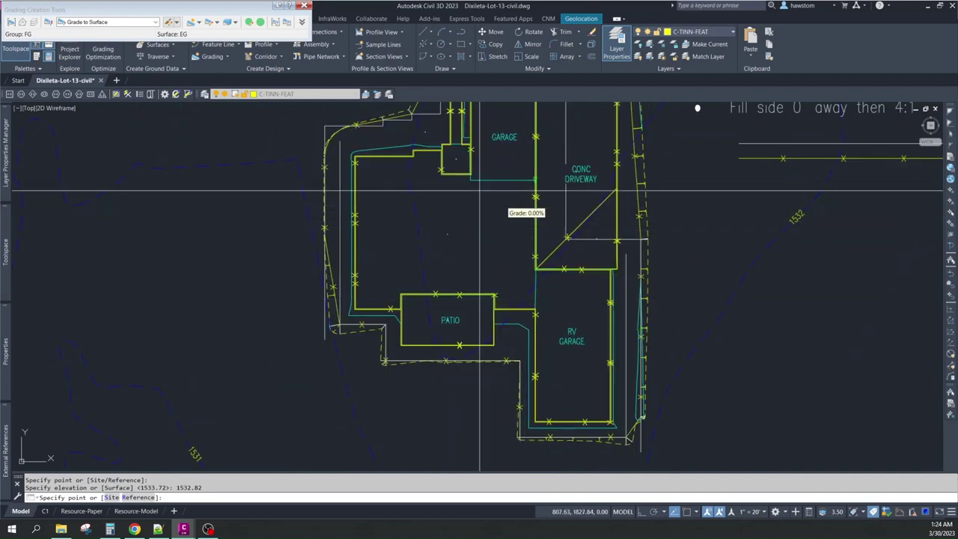
{"action": "scroll", "coordinate": [313, 244], "scroll_direction": "up", "scroll_amount": 4}
{"action": "scroll", "coordinate": [313, 244], "scroll_direction": "up", "scroll_amount": 2}
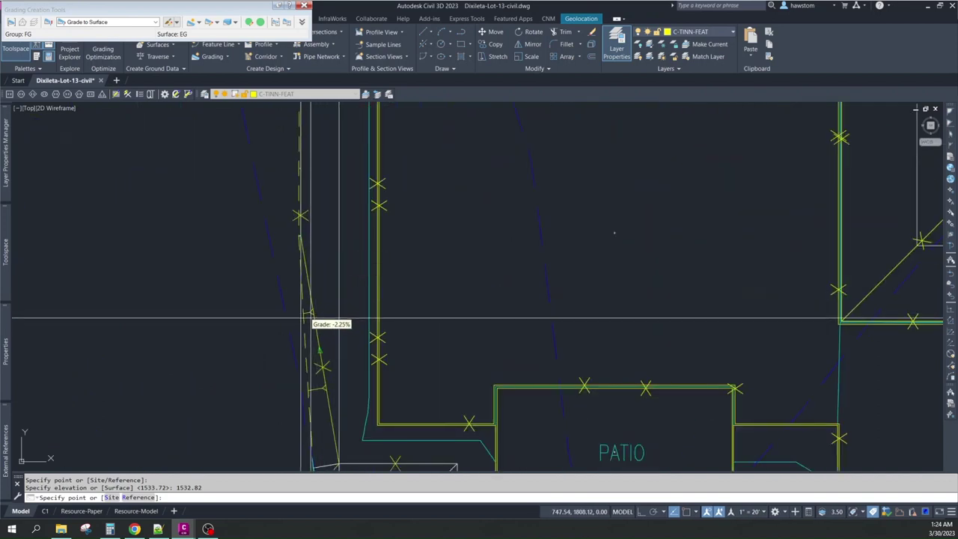
- Check the perimeter feature line's elevations and grades at the corners beside the patio and southeast of the RV garage, and end the elevation edit
{"action": "scroll", "coordinate": [312, 308], "scroll_direction": "down", "scroll_amount": 2}
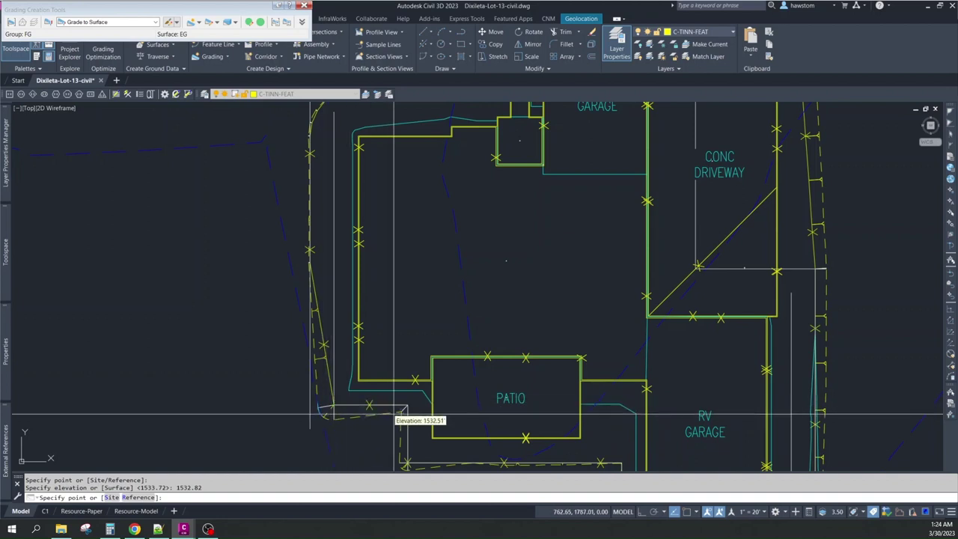
{"action": "scroll", "coordinate": [407, 408], "scroll_direction": "down", "scroll_amount": 4}
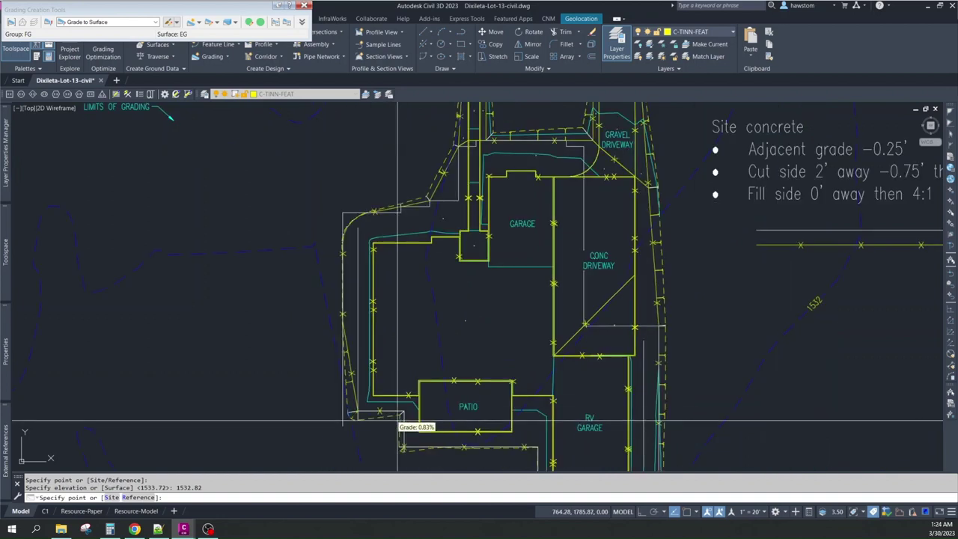
{"action": "scroll", "coordinate": [490, 400], "scroll_direction": "down", "scroll_amount": 2}
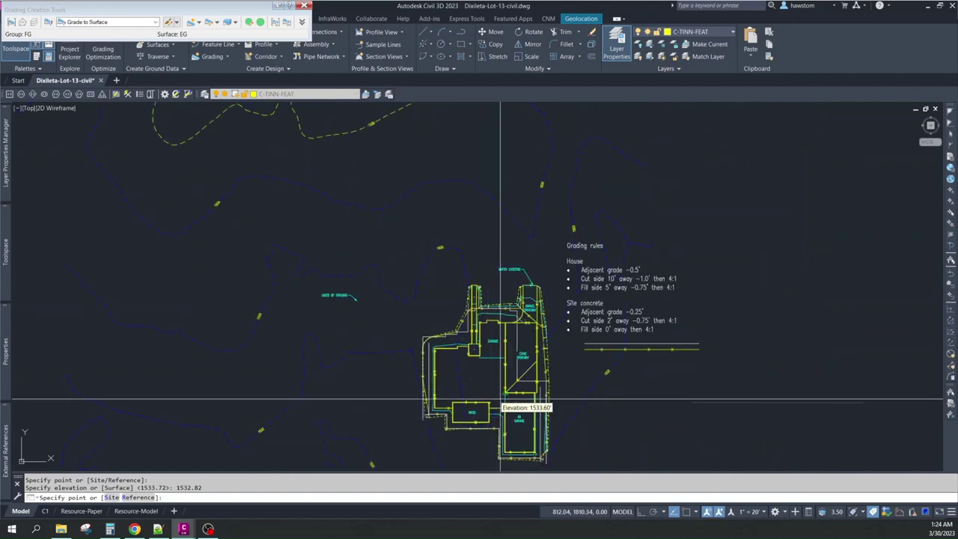
{"action": "scroll", "coordinate": [493, 437], "scroll_direction": "up", "scroll_amount": 5}
{"action": "scroll", "coordinate": [517, 404], "scroll_direction": "down", "scroll_amount": 4}
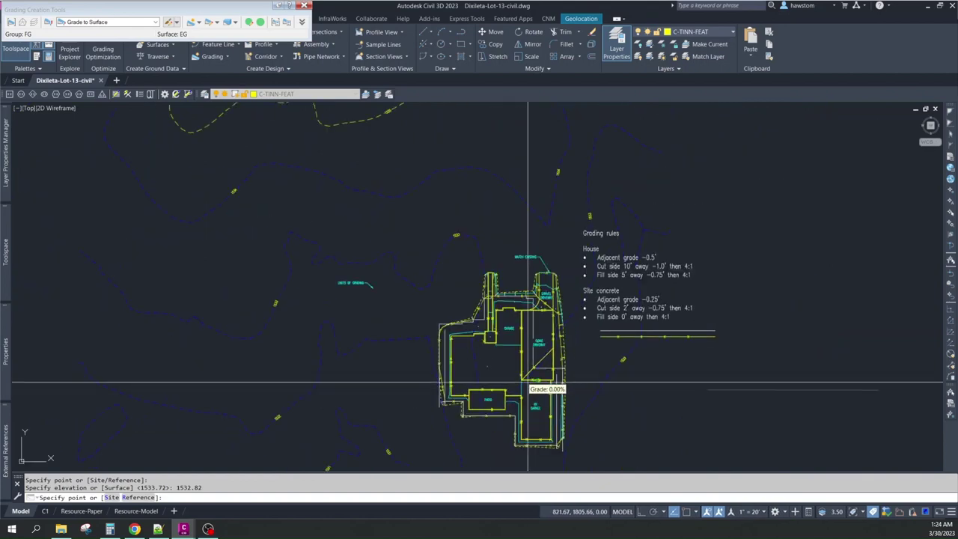
{"action": "scroll", "coordinate": [509, 434], "scroll_direction": "up", "scroll_amount": 3}
{"action": "scroll", "coordinate": [513, 427], "scroll_direction": "up", "scroll_amount": 4}
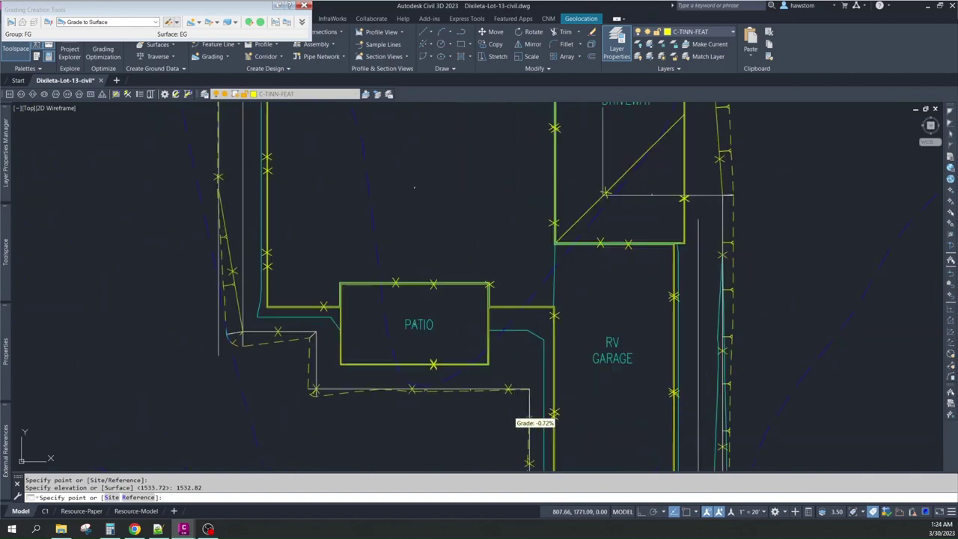
{"action": "scroll", "coordinate": [522, 389], "scroll_direction": "down", "scroll_amount": 4}
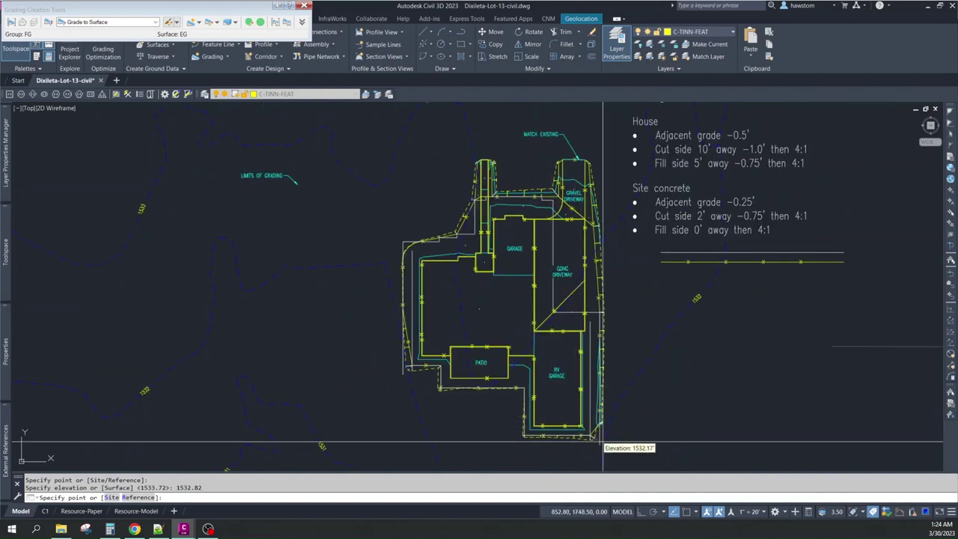
{"action": "scroll", "coordinate": [589, 434], "scroll_direction": "up", "scroll_amount": 4}
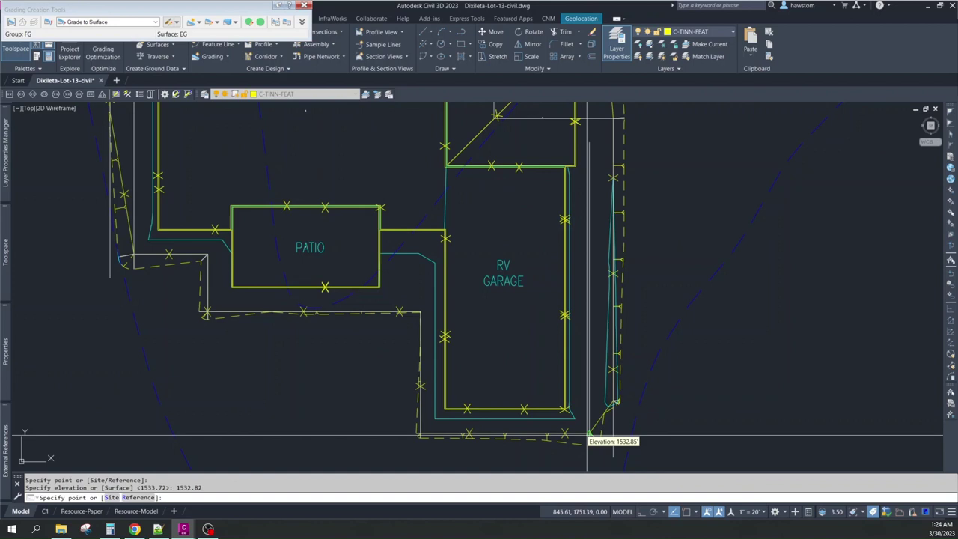
{"action": "scroll", "coordinate": [589, 434], "scroll_direction": "down", "scroll_amount": 4}
{"action": "scroll", "coordinate": [590, 434], "scroll_direction": "up", "scroll_amount": 2}
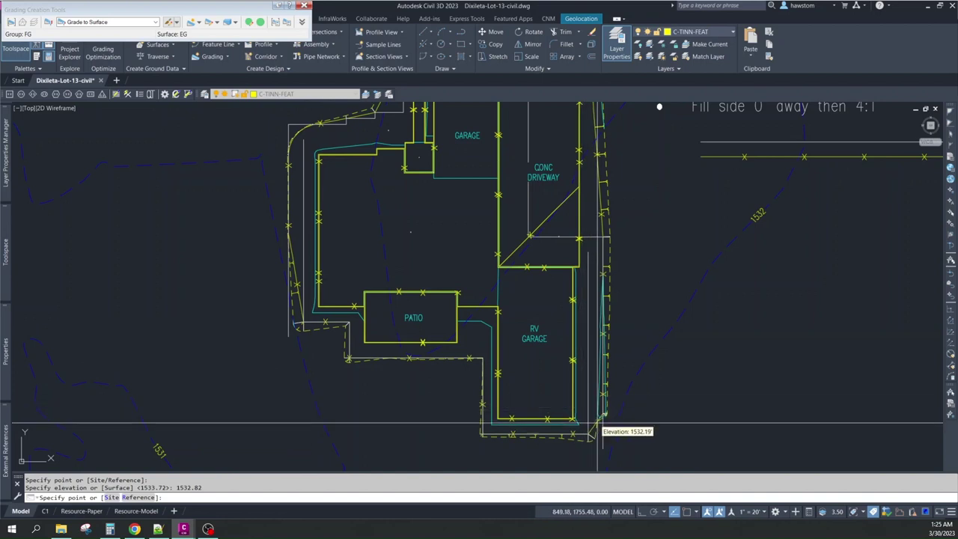
{"action": "scroll", "coordinate": [598, 424], "scroll_direction": "up", "scroll_amount": 4}
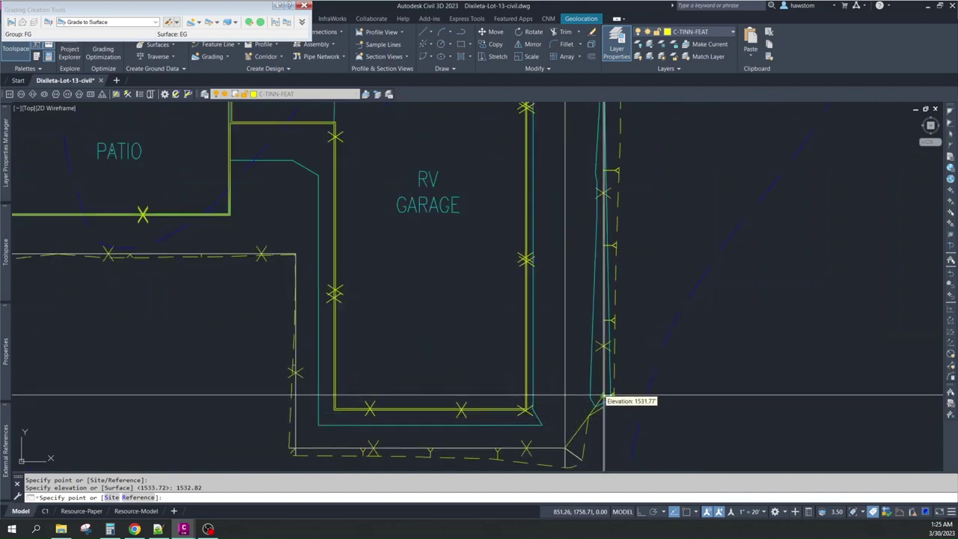
{"action": "scroll", "coordinate": [605, 397], "scroll_direction": "down", "scroll_amount": 5}
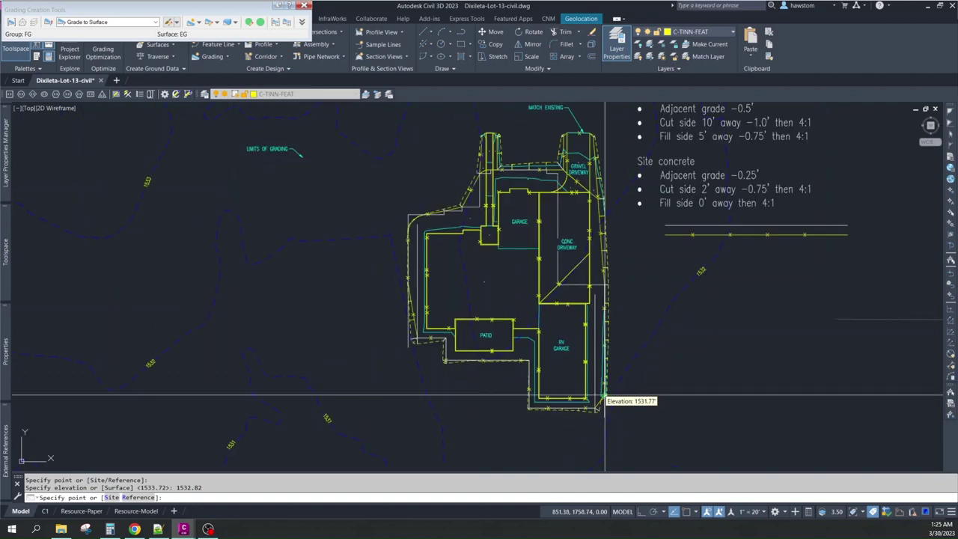
{"action": "scroll", "coordinate": [605, 396], "scroll_direction": "up", "scroll_amount": 4}
{"action": "scroll", "coordinate": [604, 397], "scroll_direction": "down", "scroll_amount": 3}
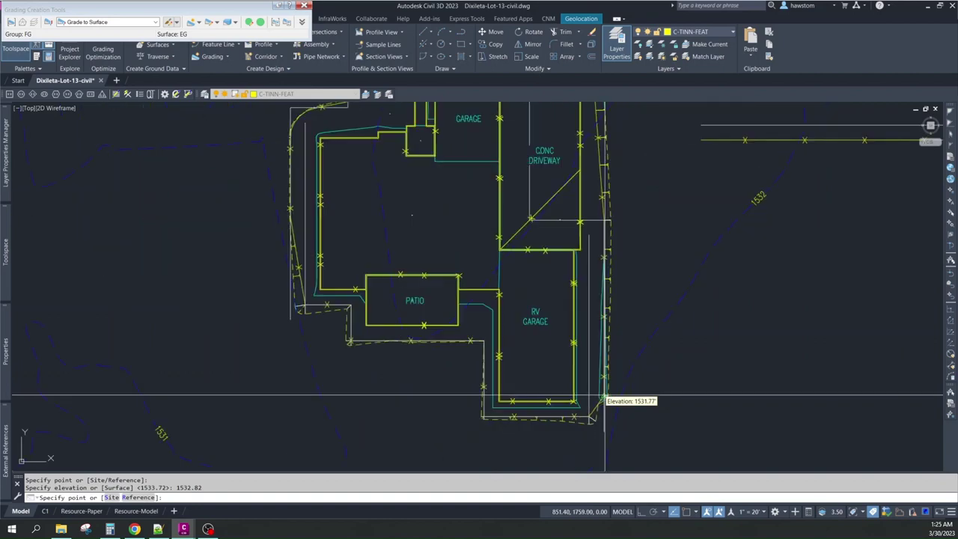
{"action": "scroll", "coordinate": [603, 382], "scroll_direction": "up", "scroll_amount": 1}
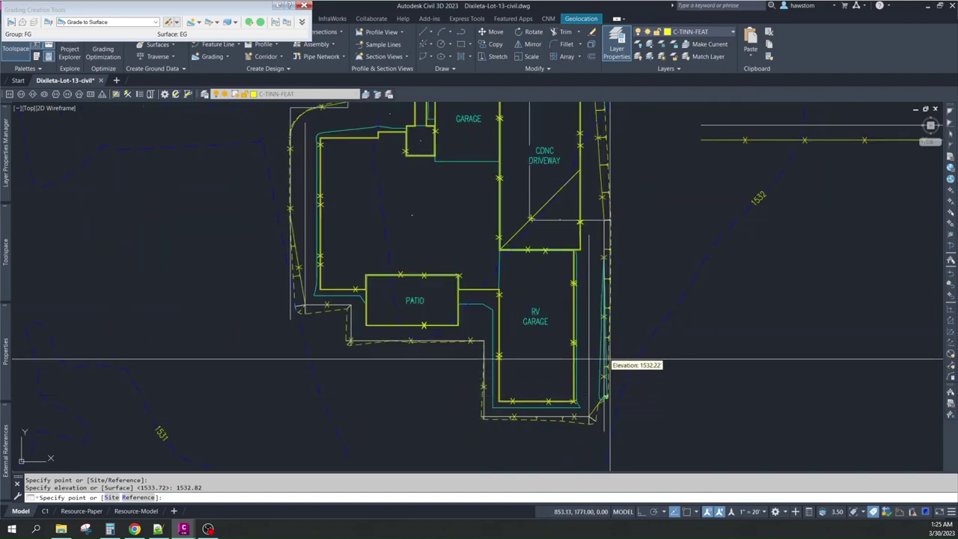
{"action": "key", "text": "Escape"}
- Delete the grading around the lot's perimeter feature line
{"action": "middle_click_drag", "start_coordinate": [539, 359], "coordinate": [604, 358]}
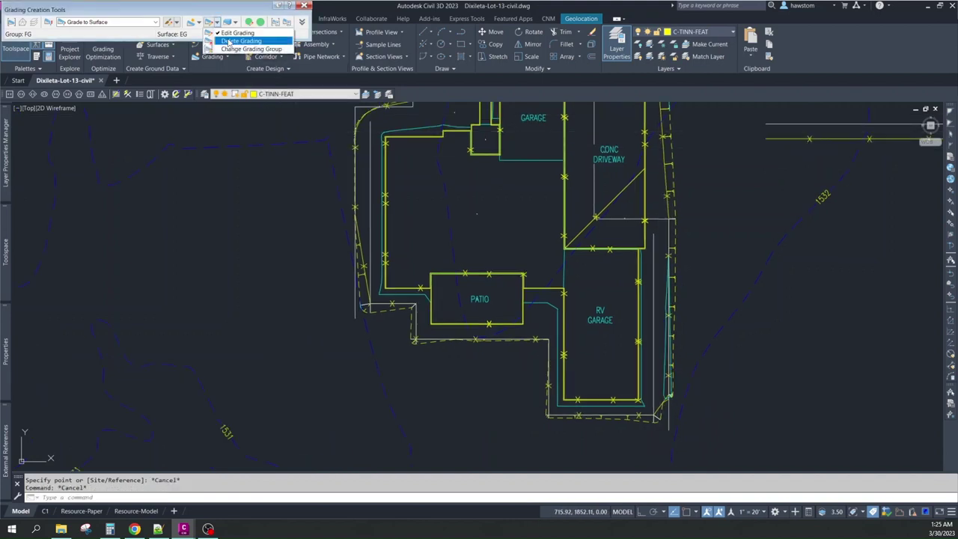
{"action": "left_click", "coordinate": [229, 41]}
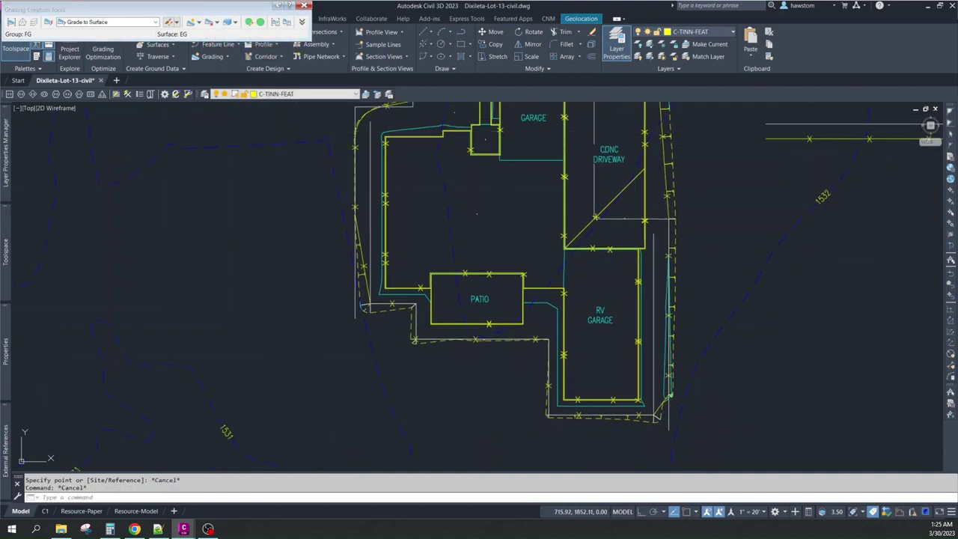
{"action": "left_click", "coordinate": [365, 292]}
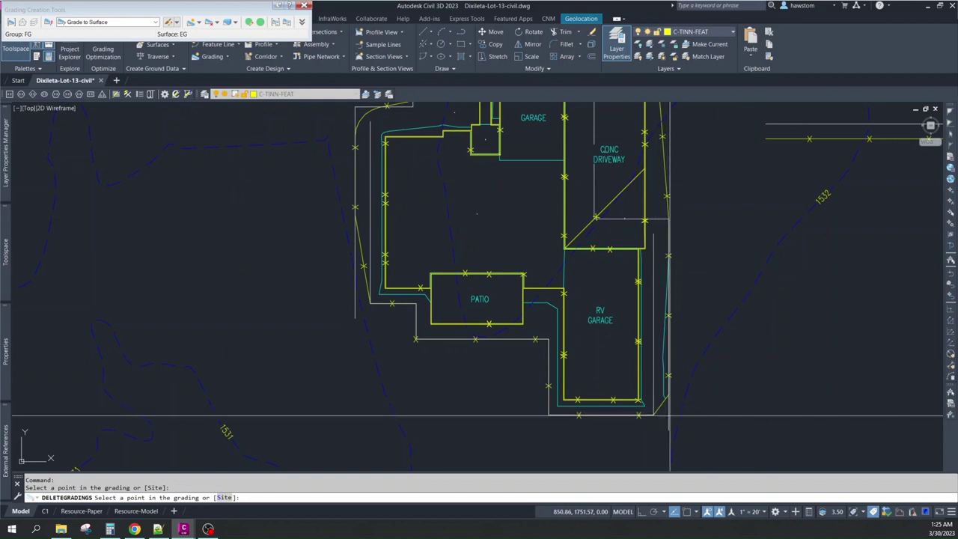
{"action": "key", "text": "Escape"}
{"action": "key", "text": "Escape"}
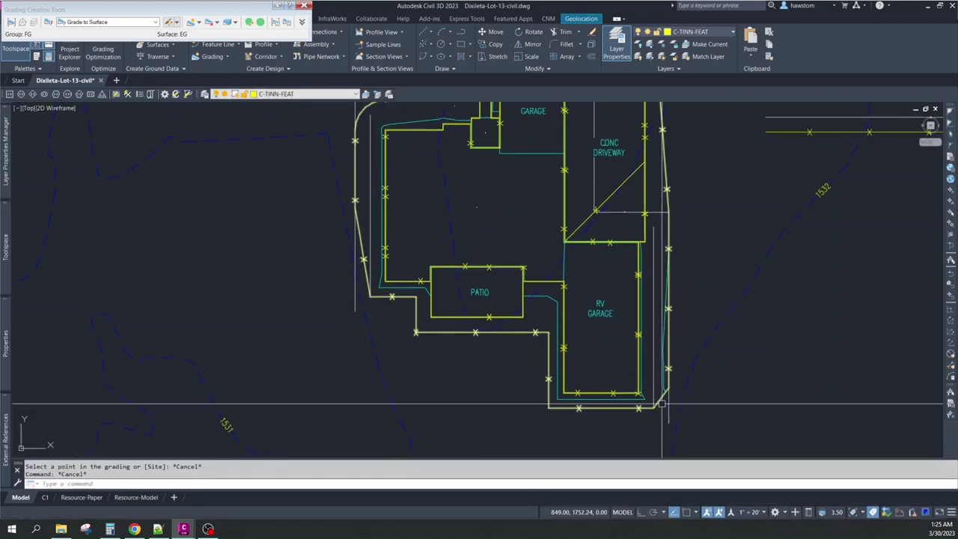
- Inspect the perimeter feature line's grade and elevation at the corner southeast of the RV garage with the quick elevation edit
{"action": "left_click", "coordinate": [670, 399]}
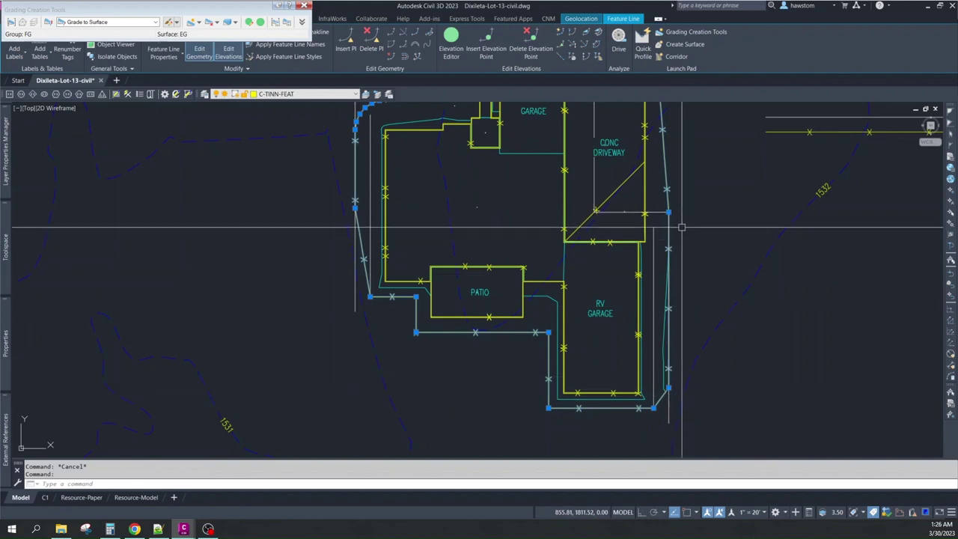
{"action": "key", "text": "Escape"}
{"action": "key", "text": "Return"}
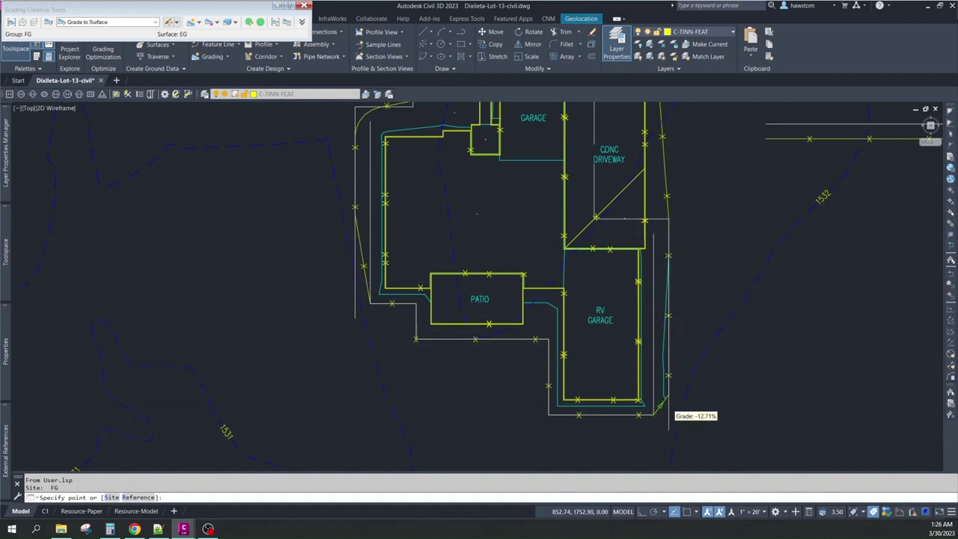
{"action": "scroll", "coordinate": [667, 404], "scroll_direction": "down", "scroll_amount": 4}
{"action": "scroll", "coordinate": [670, 405], "scroll_direction": "up", "scroll_amount": 2}
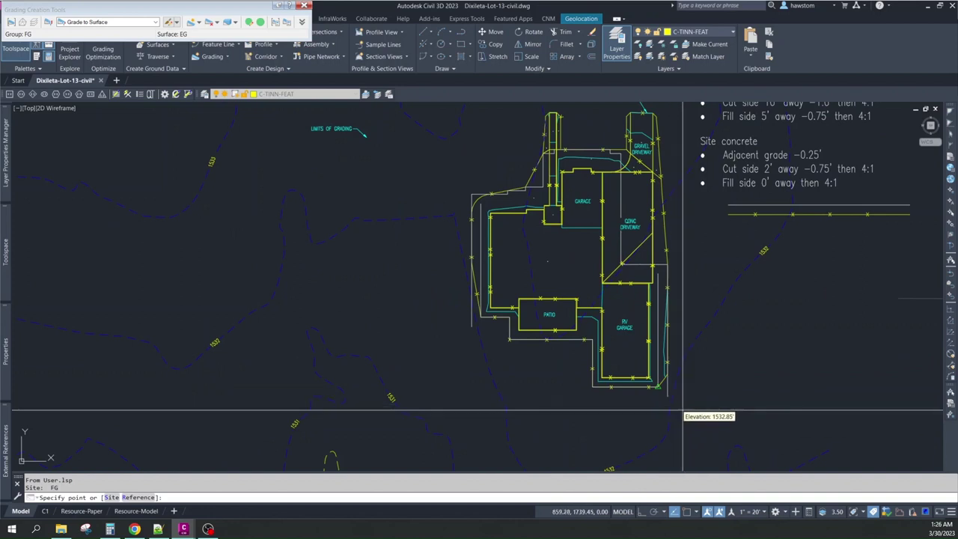
{"action": "scroll", "coordinate": [701, 417], "scroll_direction": "down", "scroll_amount": 2}
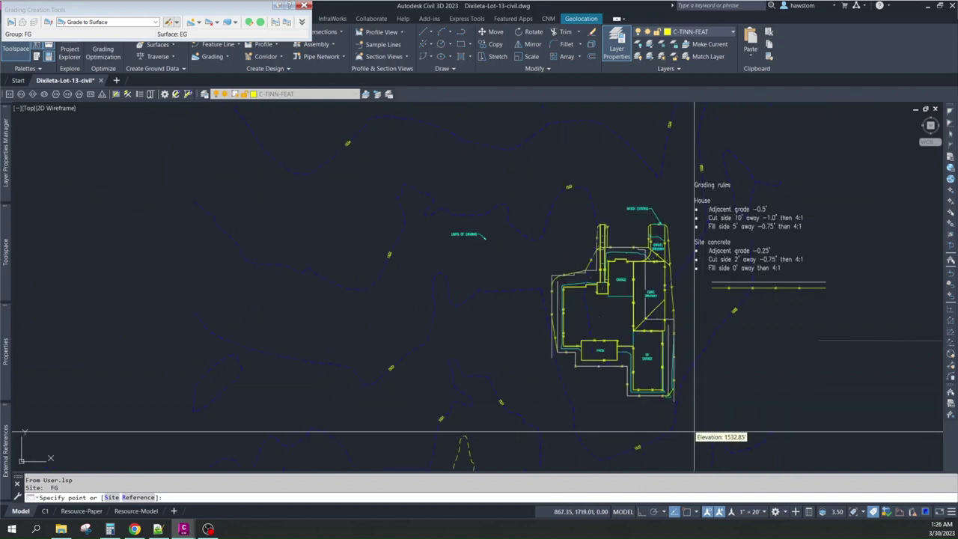
{"action": "scroll", "coordinate": [695, 430], "scroll_direction": "up", "scroll_amount": 2}
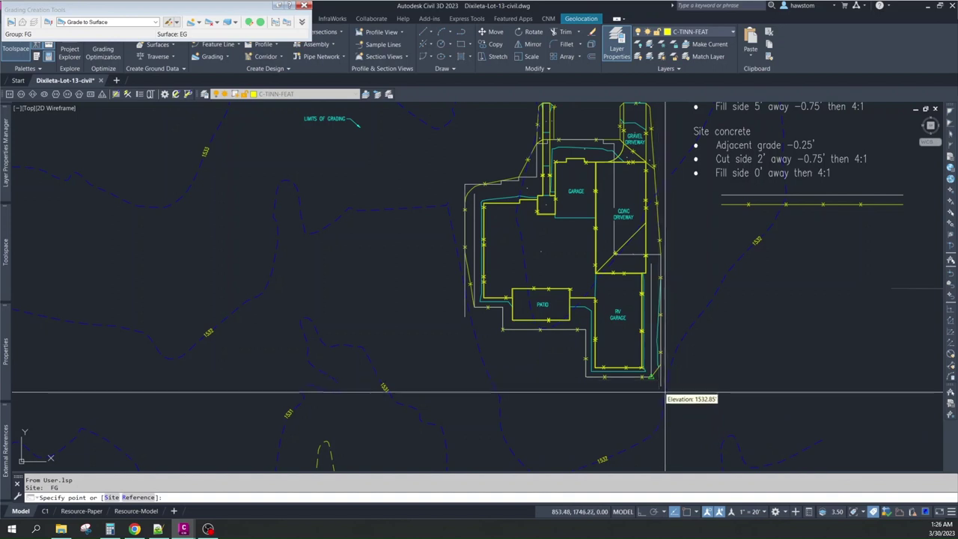
- Examine the perimeter feature line's pointed extension southeast of the RV garage and the contour crossing it
{"action": "scroll", "coordinate": [663, 387], "scroll_direction": "up", "scroll_amount": 2}
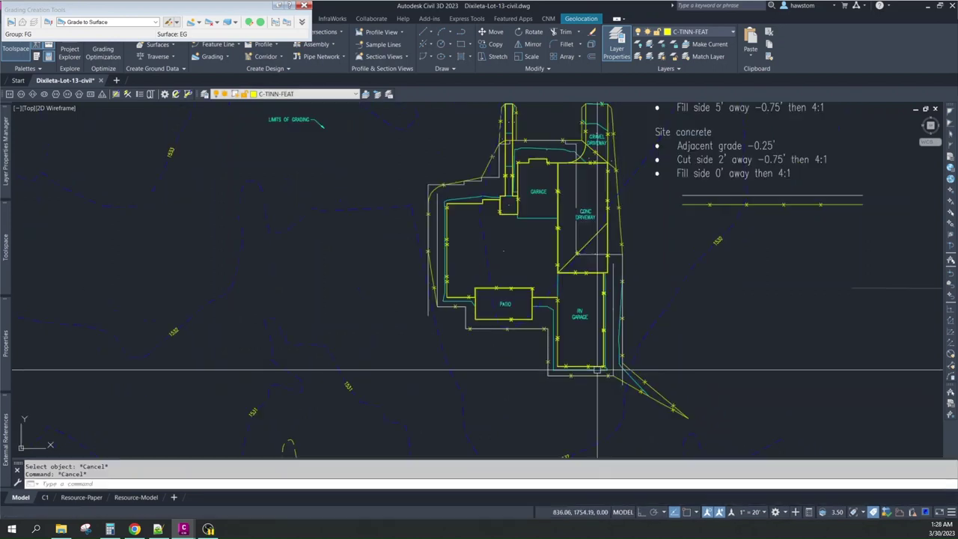
{"action": "scroll", "coordinate": [597, 370], "scroll_direction": "up", "scroll_amount": 4}
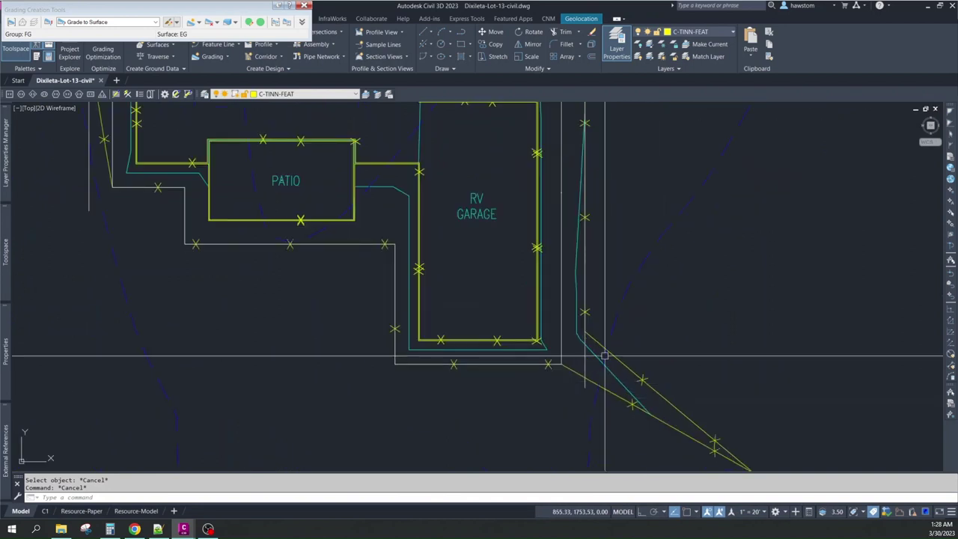
{"action": "scroll", "coordinate": [604, 357], "scroll_direction": "down", "scroll_amount": 2}
{"action": "scroll", "coordinate": [701, 421], "scroll_direction": "up", "scroll_amount": 2}
{"action": "scroll", "coordinate": [687, 427], "scroll_direction": "down", "scroll_amount": 2}
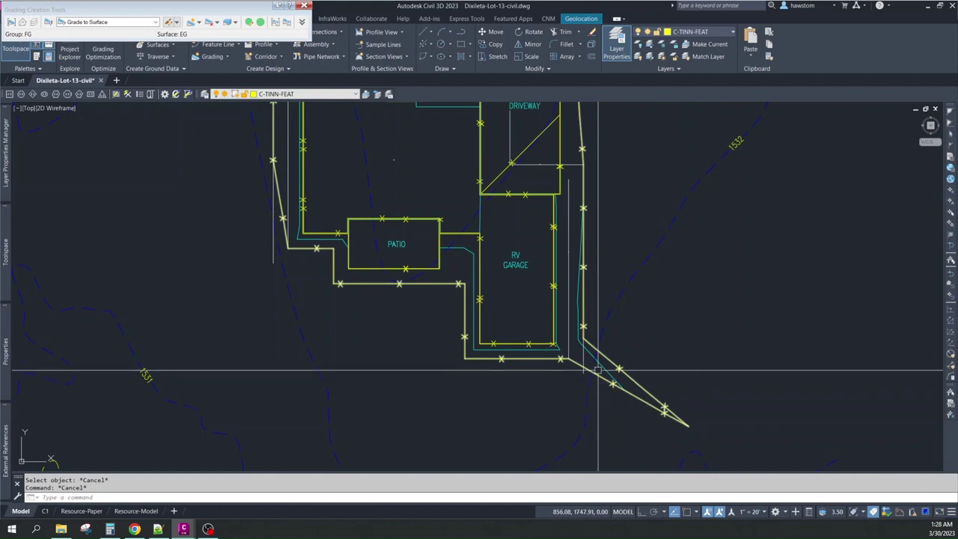
{"action": "scroll", "coordinate": [587, 358], "scroll_direction": "up", "scroll_amount": 2}
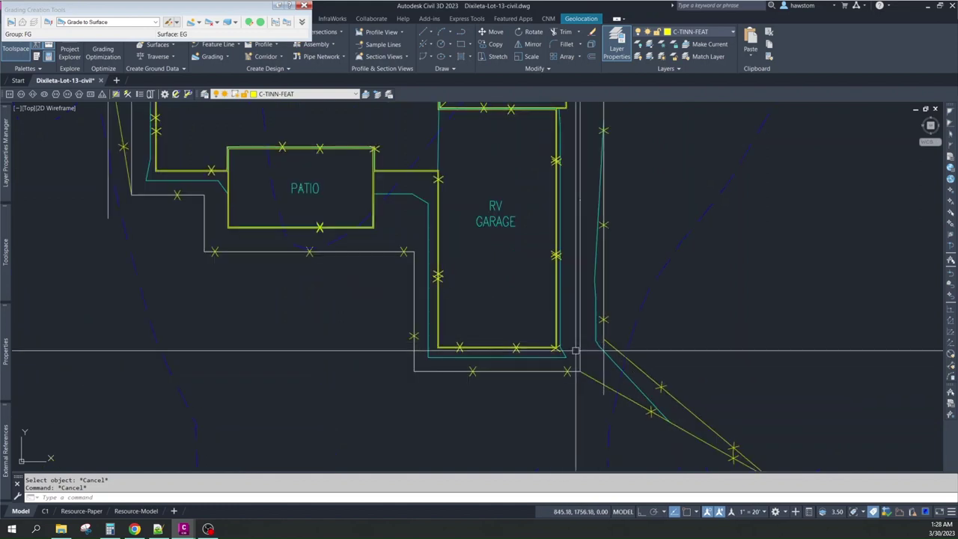
- Check the perimeter feature line's elevations at the pointed tip and the corner southeast of the RV garage, and the grade between them
{"action": "scroll", "coordinate": [636, 368], "scroll_direction": "down", "scroll_amount": 2}
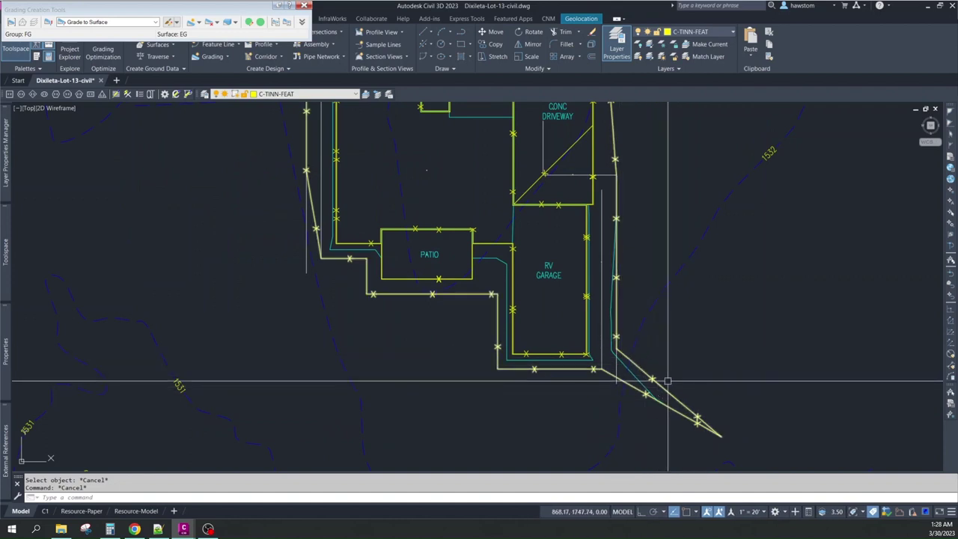
{"action": "key", "text": "Return"}
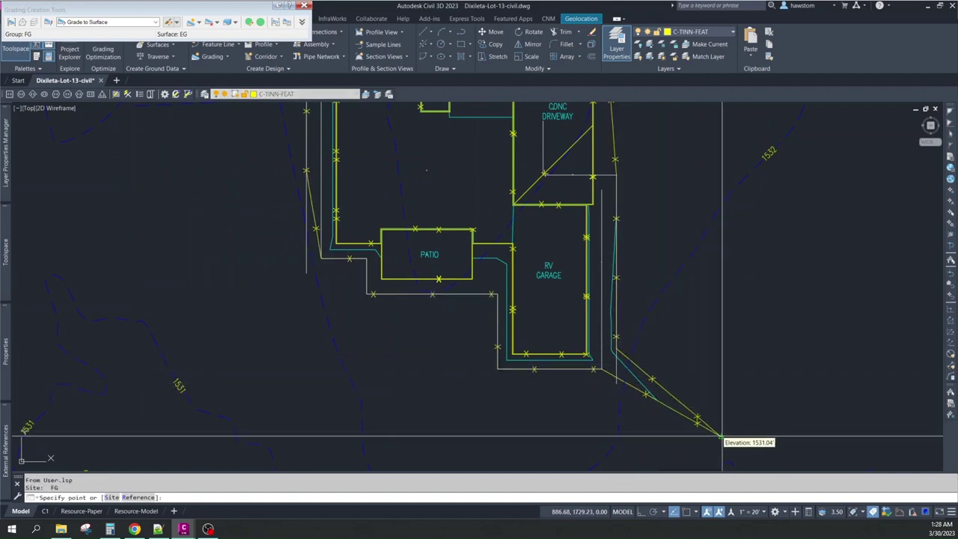
{"action": "left_click", "coordinate": [721, 437]}
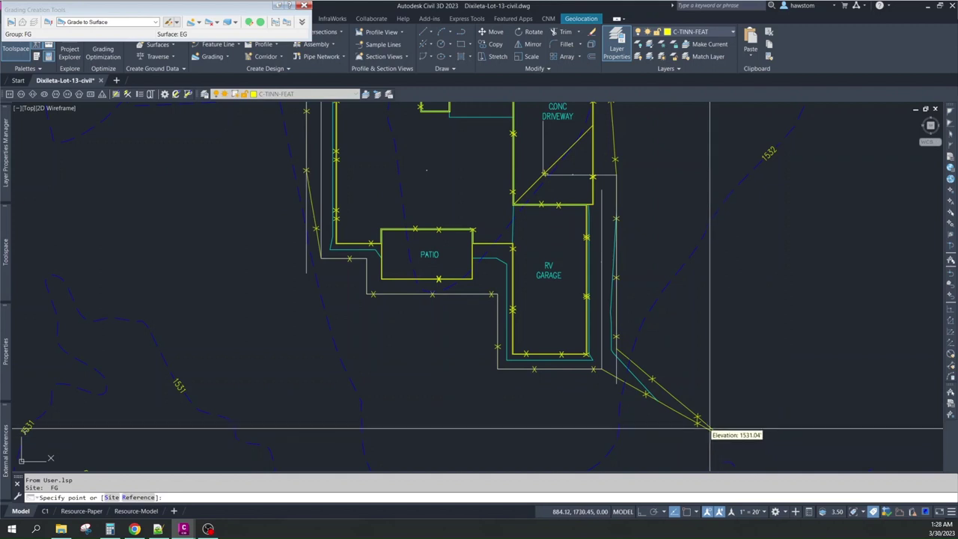
{"action": "left_click", "coordinate": [651, 377]}
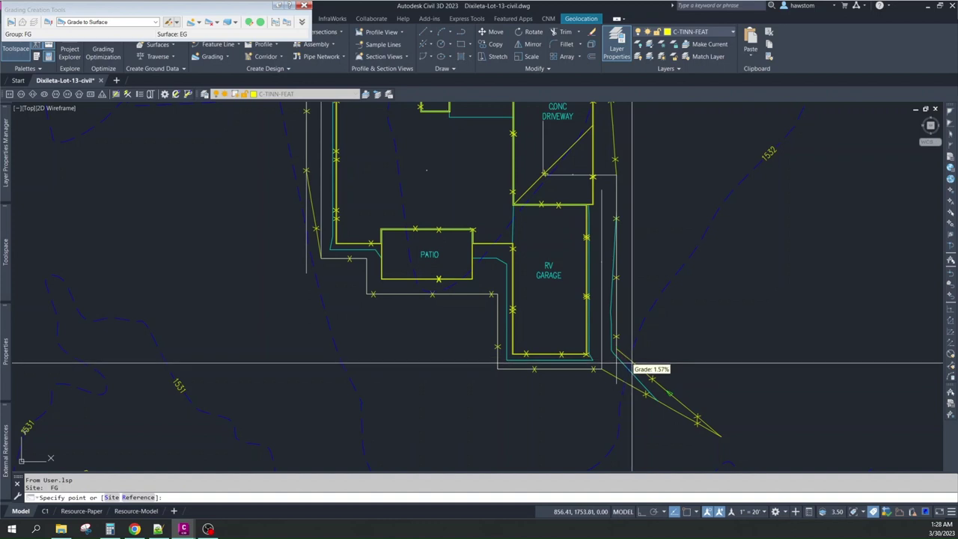
{"action": "left_click", "coordinate": [623, 354]}
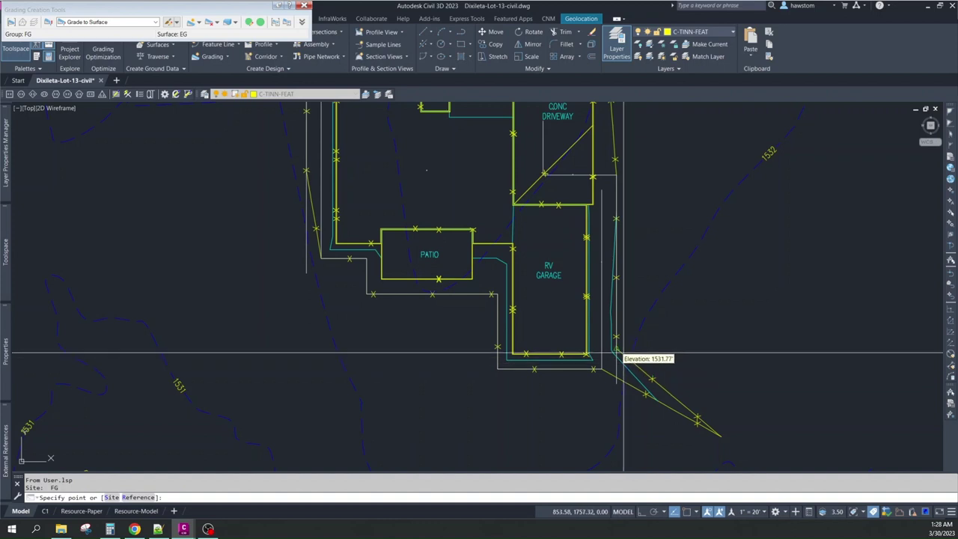
{"action": "key", "text": "Escape"}
{"action": "key", "text": "Escape"}
- Stretch the perimeter feature line's southeast tip about 21 ft northwest, then about 5 ft back south
{"action": "left_click", "coordinate": [724, 438]}
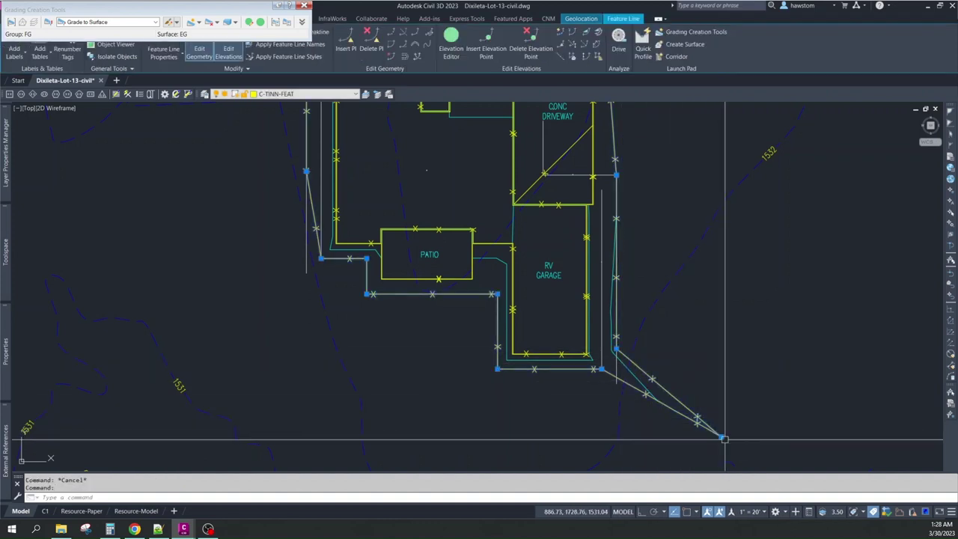
{"action": "left_click", "coordinate": [723, 438]}
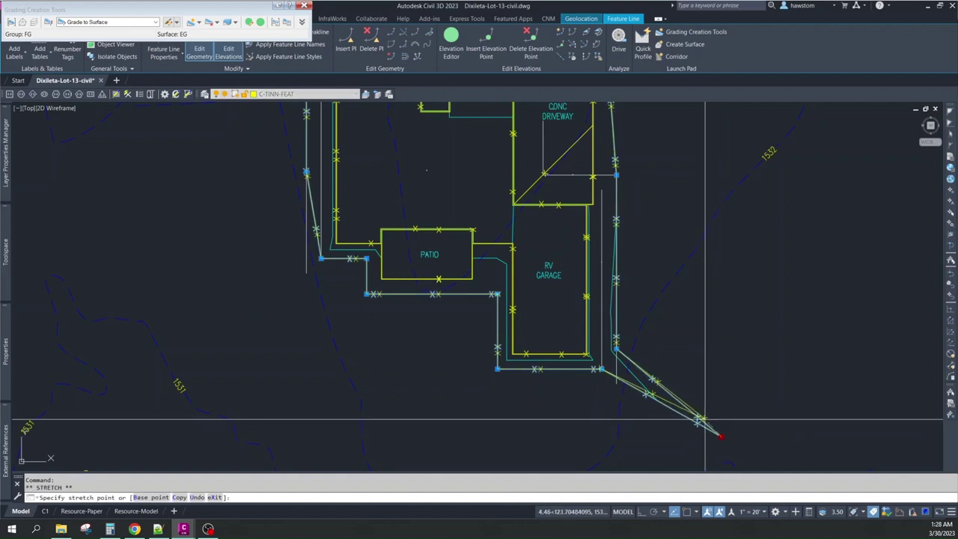
{"action": "left_click", "coordinate": [687, 380]}
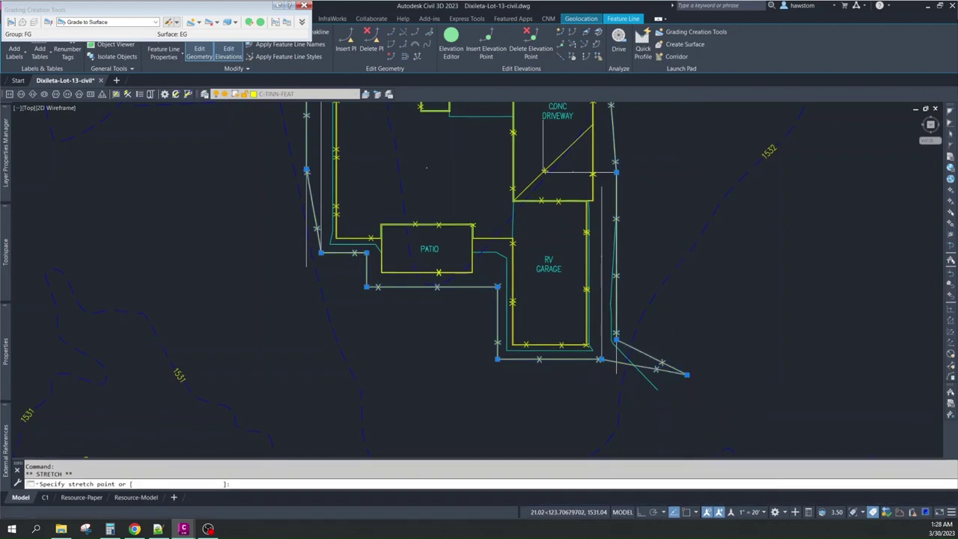
{"action": "left_click", "coordinate": [688, 386]}
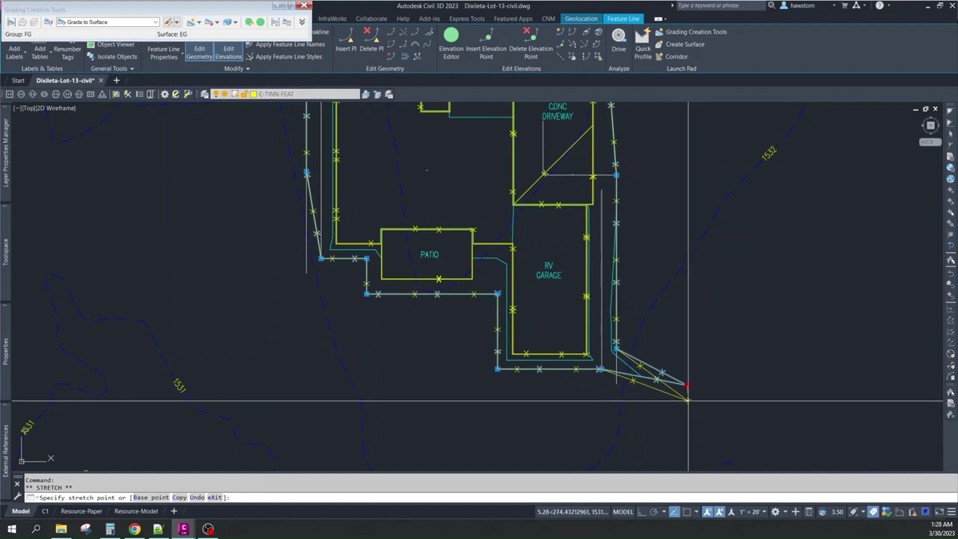
{"action": "left_click", "coordinate": [688, 389]}
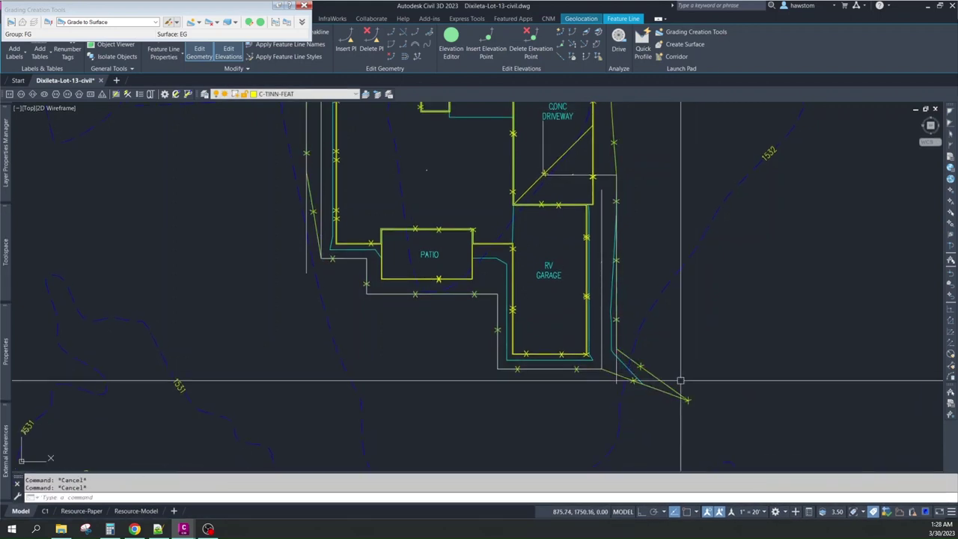
- Set the relocated southeast tip's elevation to surface EG, 1531.39, with the quick elevation edit
{"action": "key", "text": "space"}
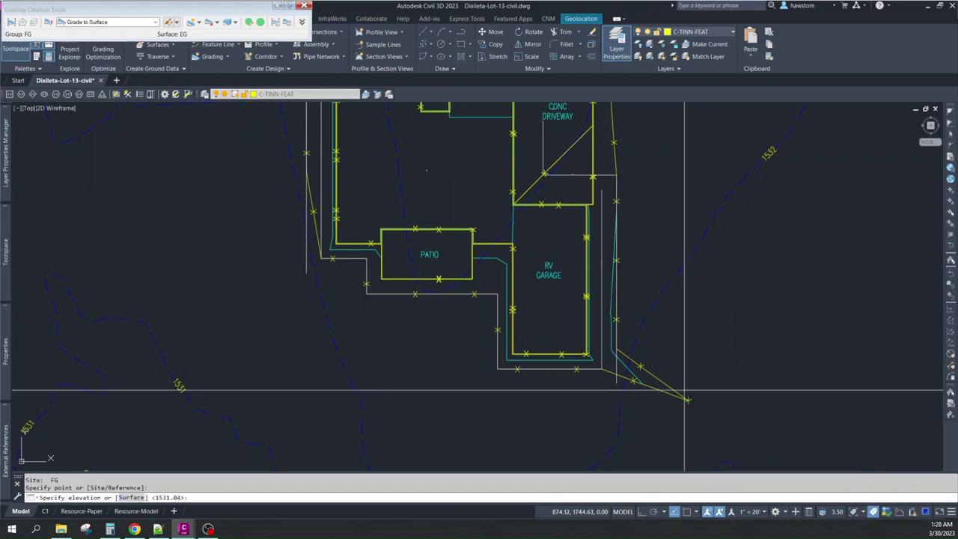
{"action": "key", "text": "Return"}
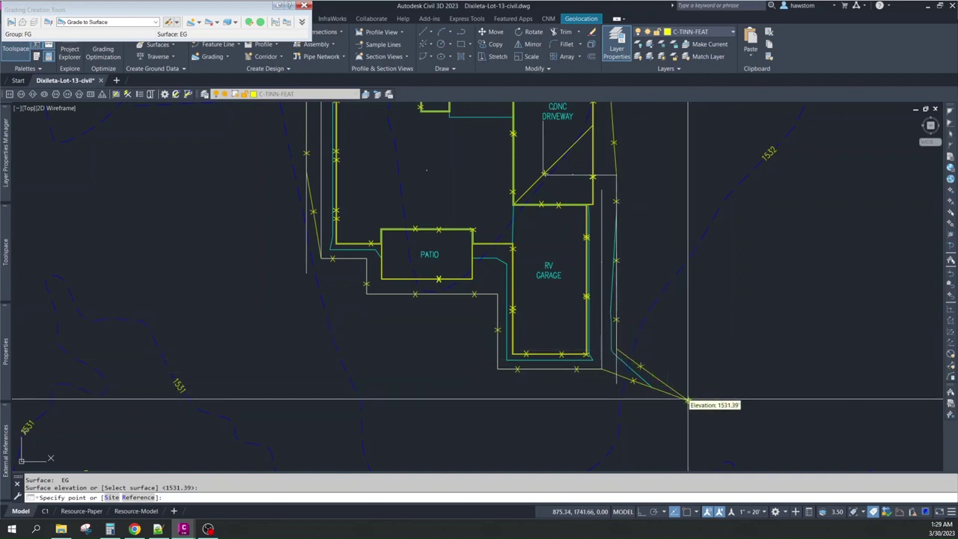
{"action": "key", "text": "Escape"}
{"action": "key", "text": "Escape"}
{"action": "key", "text": "Escape"}
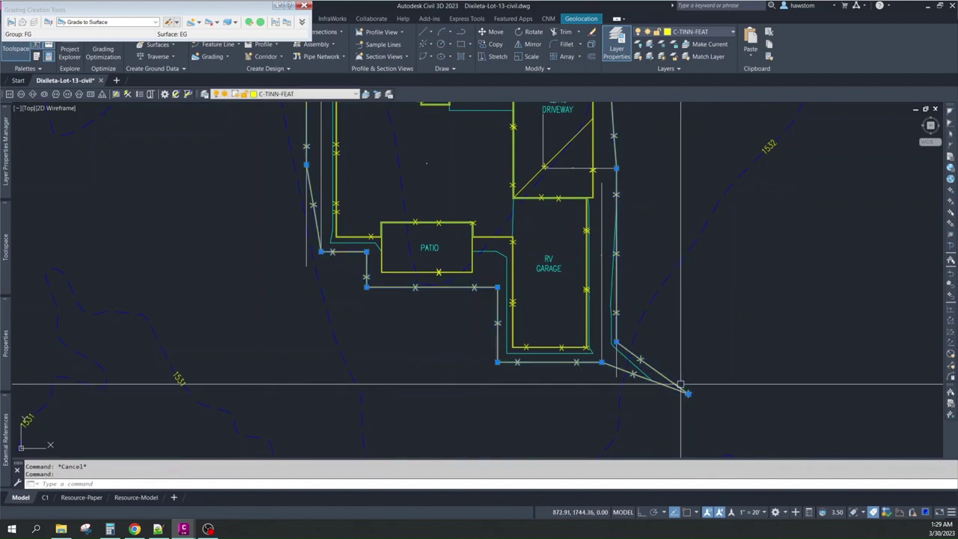
- Stretch the perimeter feature line's southeast tip about 15 ft northwest, closer to the RV garage
{"action": "left_click", "coordinate": [681, 387]}
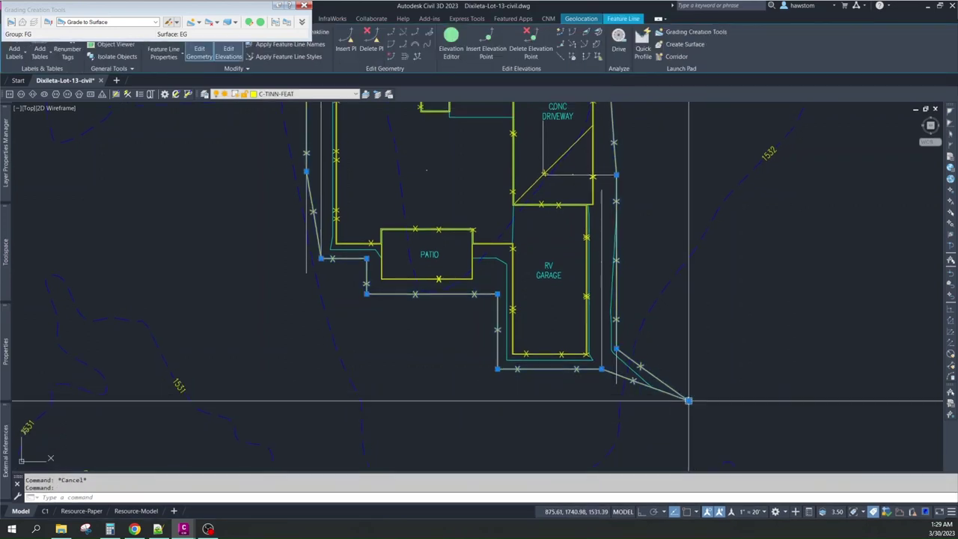
{"action": "left_click", "coordinate": [689, 401]}
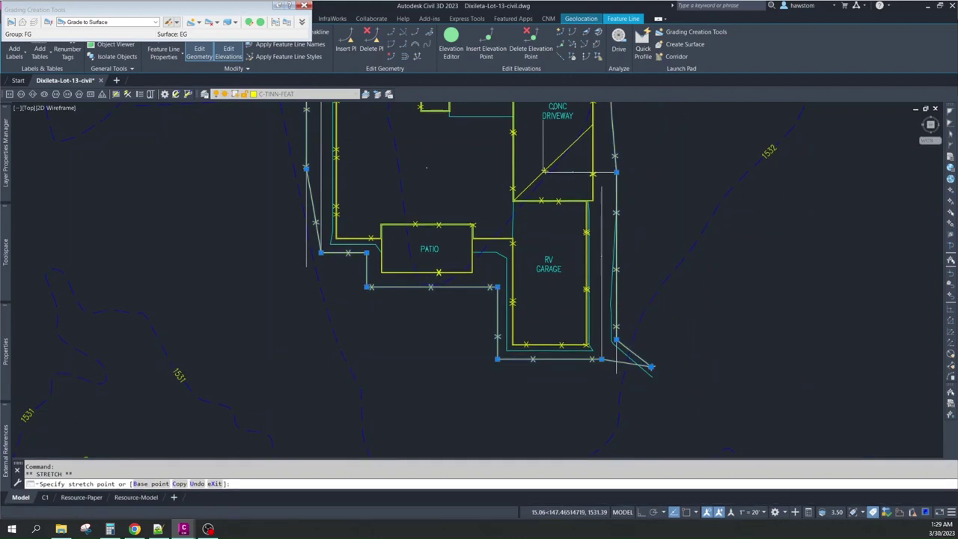
{"action": "left_click", "coordinate": [651, 366]}
{"action": "key", "text": "Escape"}
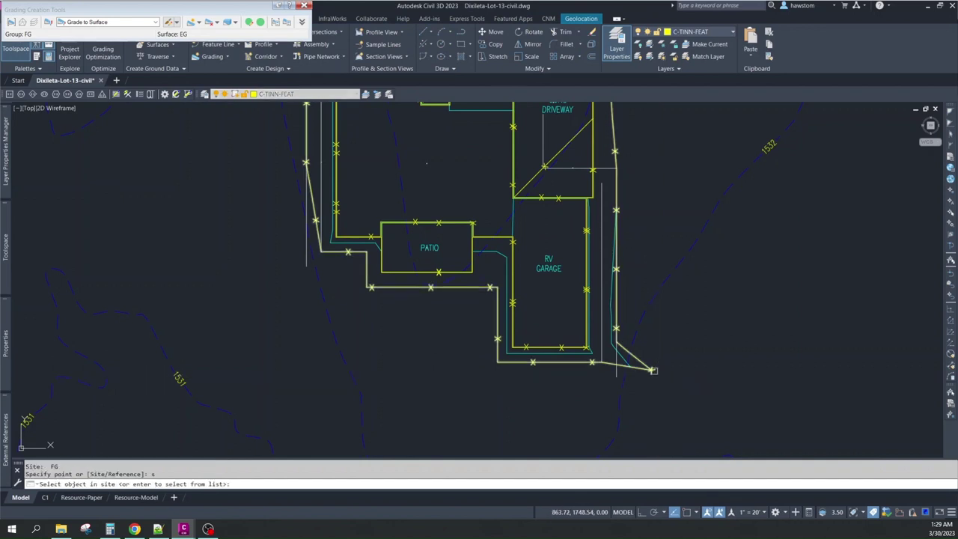
- Match the shortened southeast tip's elevation to surface EG at 1531.78 and end the elevation edit
{"action": "key", "text": "Escape"}
{"action": "key", "text": "Return"}
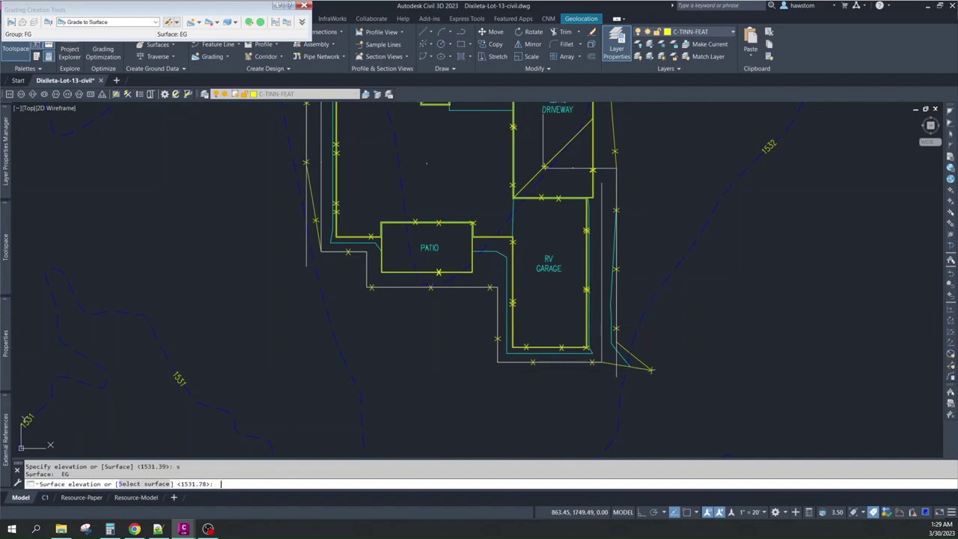
{"action": "key", "text": "Return"}
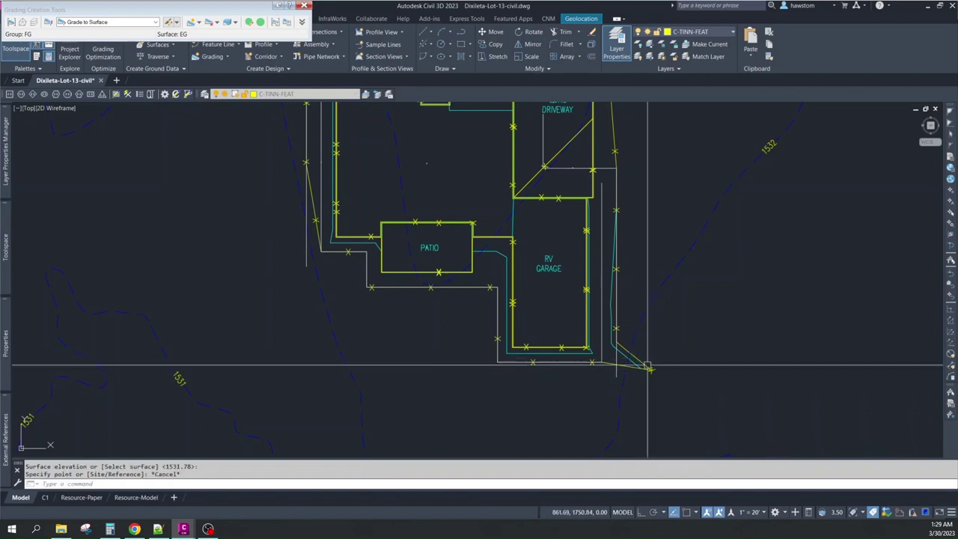
{"action": "key", "text": "Escape"}
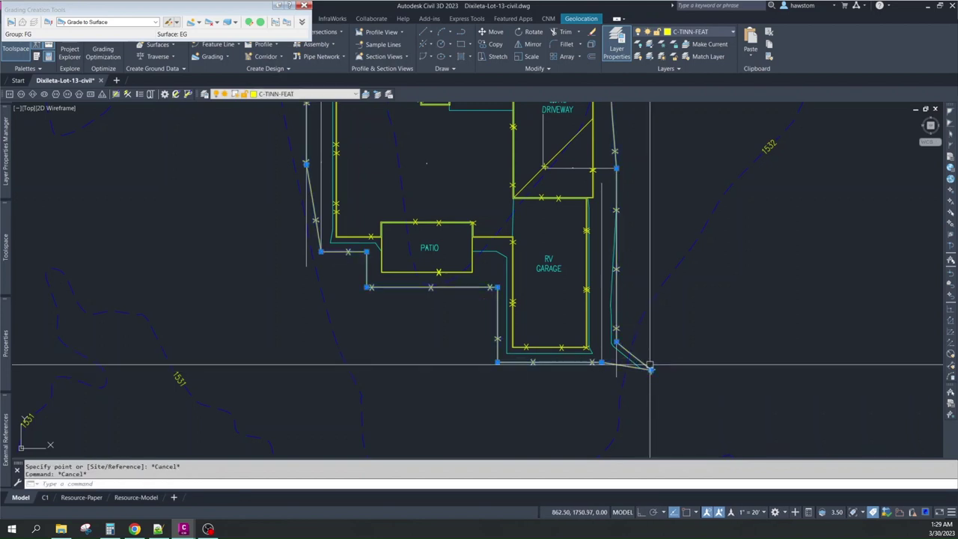
- Stretch the perimeter feature line's southeast tip about 9 ft outward to the southeast
{"action": "left_click", "coordinate": [650, 369]}
{"action": "left_click", "coordinate": [650, 369]}
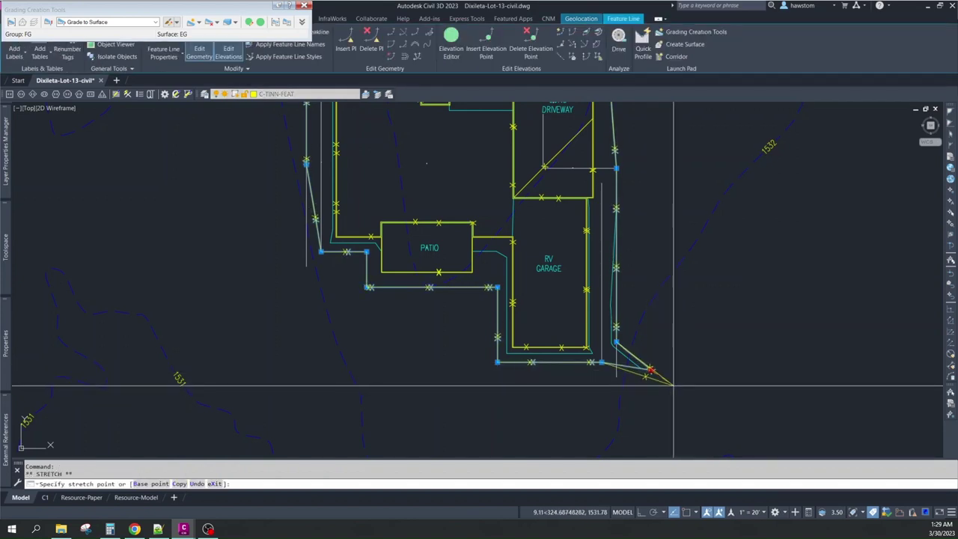
{"action": "key", "text": "Escape"}
{"action": "key", "text": "Escape"}
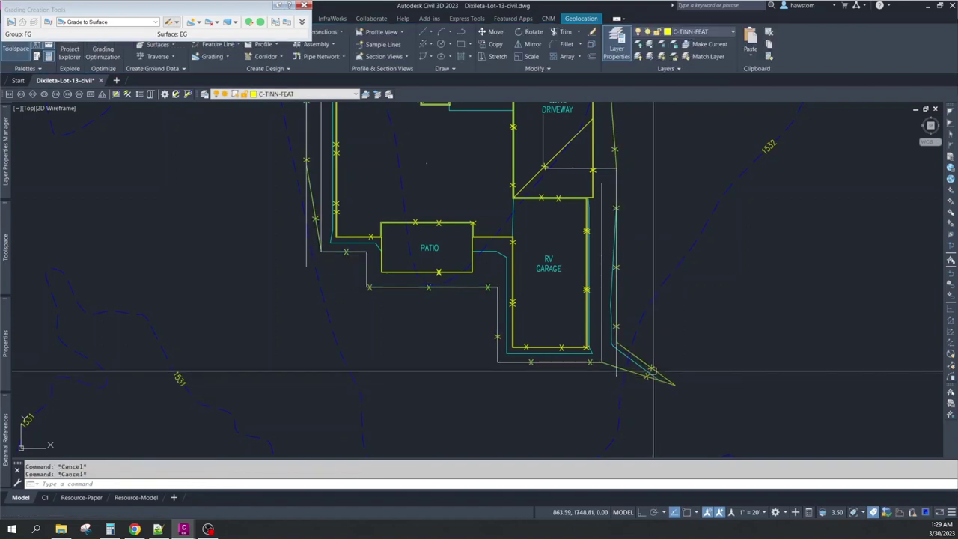
{"action": "key", "text": "Return"}
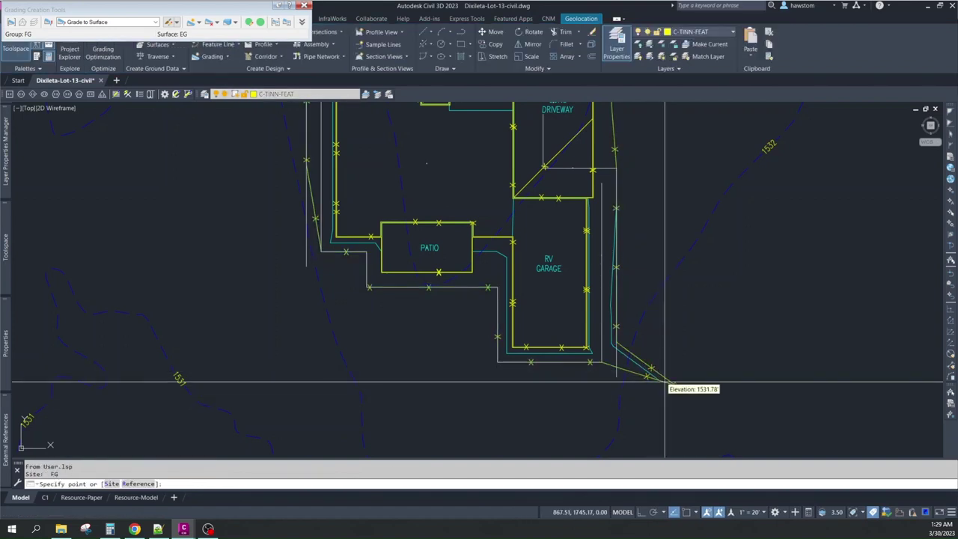
{"action": "type", "text": "s"}
{"action": "key", "text": "Return"}
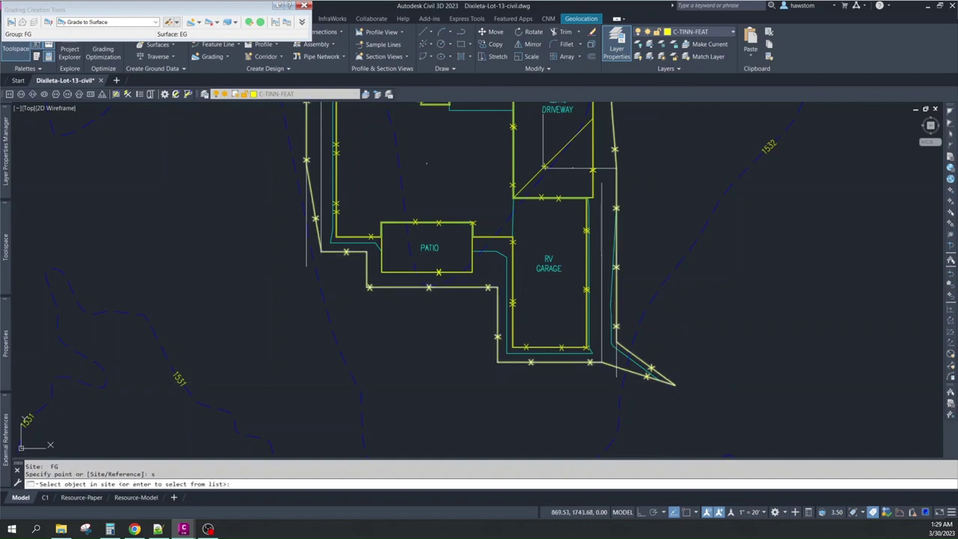
{"action": "key", "text": "Return"}
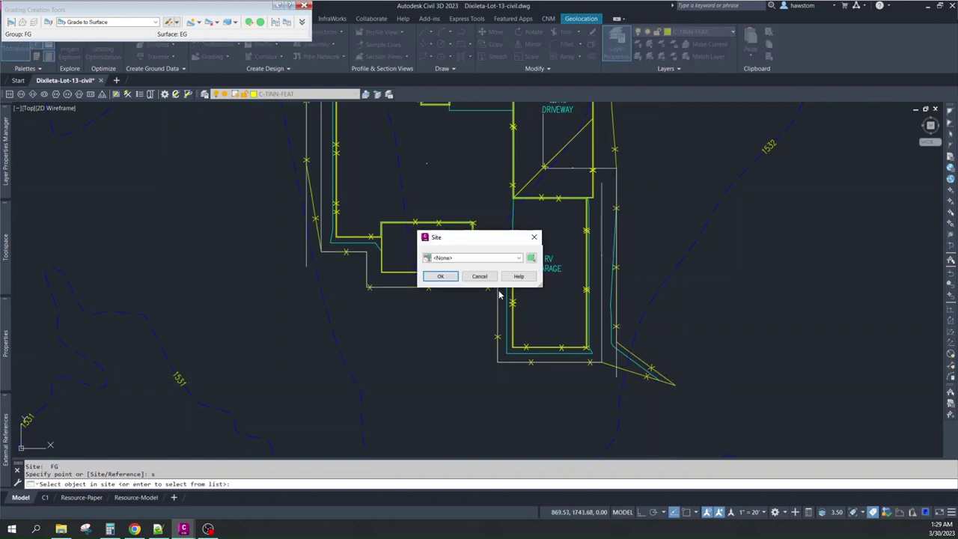
{"action": "key", "text": "Escape"}
{"action": "left_click", "coordinate": [661, 363]}
{"action": "key", "text": "Escape"}
{"action": "key", "text": "Escape"}
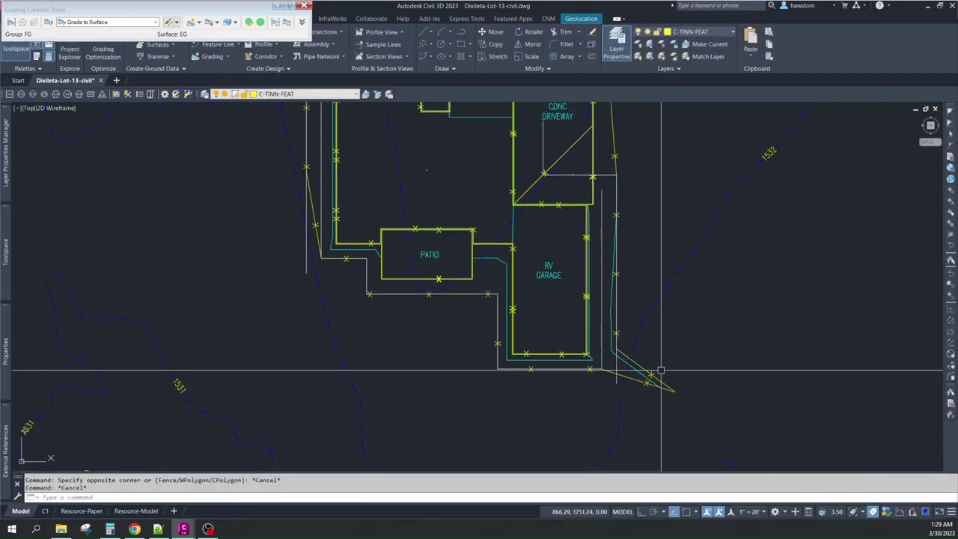
- Set the elevation of the perimeter feature line's southeast tip to surface EG at 1531.53
{"action": "key", "text": "Return"}
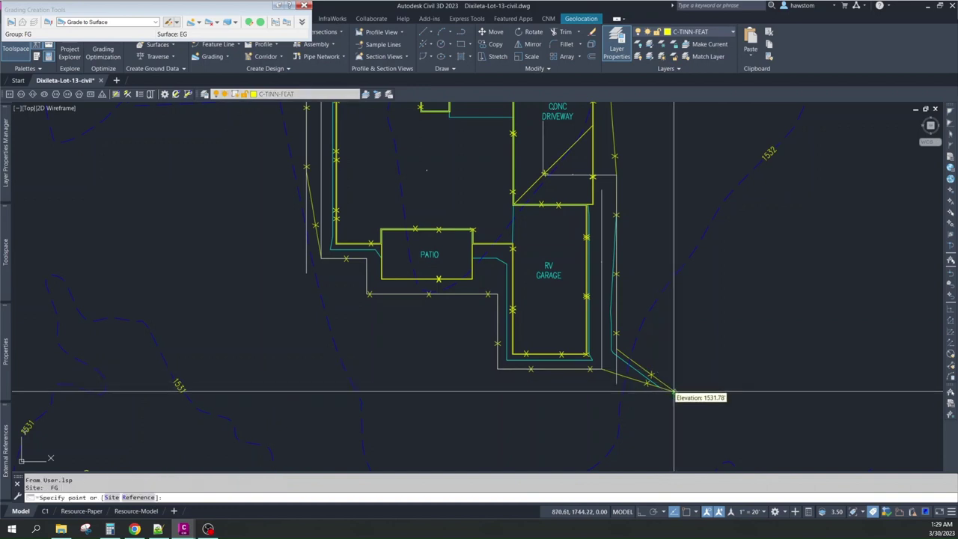
{"action": "left_click", "coordinate": [673, 391]}
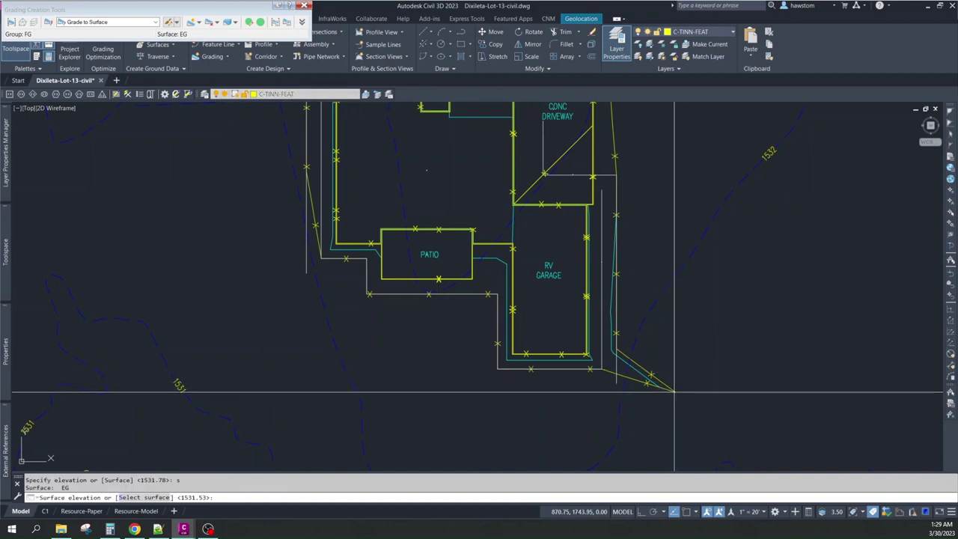
{"action": "key", "text": "Return"}
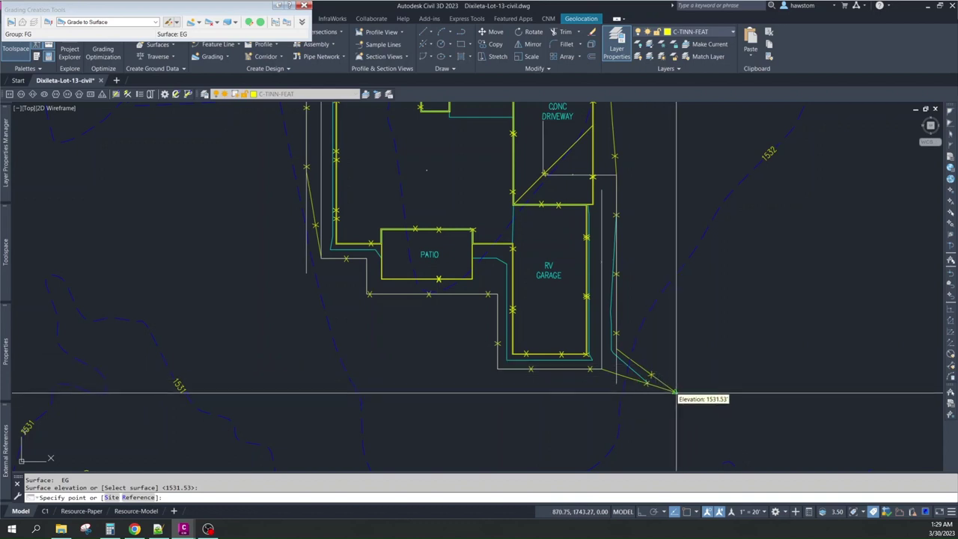
- Examine the perimeter feature line's elevations and grades southeast of the RV garage, at the corner west of the patio, and along the house's west side
{"action": "scroll", "coordinate": [616, 389], "scroll_direction": "down", "scroll_amount": 2}
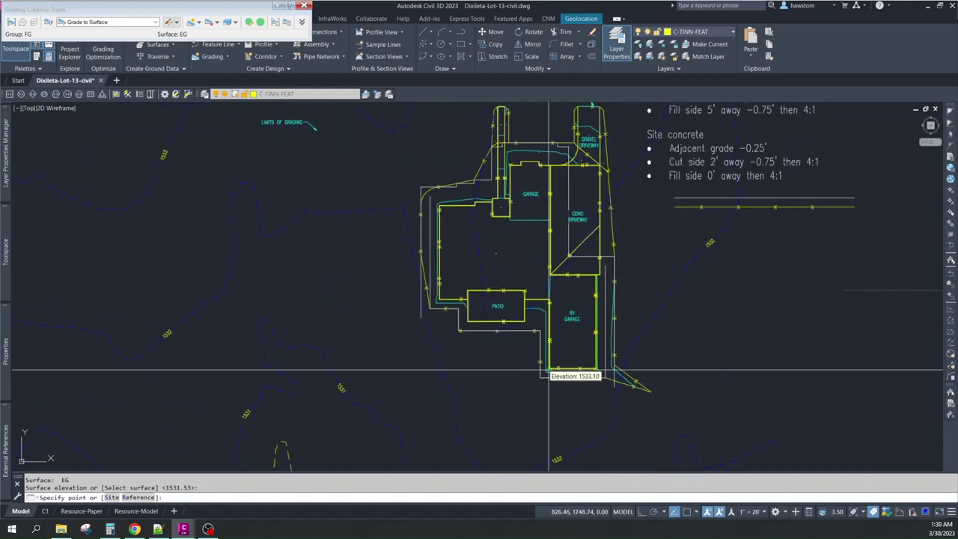
{"action": "scroll", "coordinate": [626, 384], "scroll_direction": "down", "scroll_amount": 2}
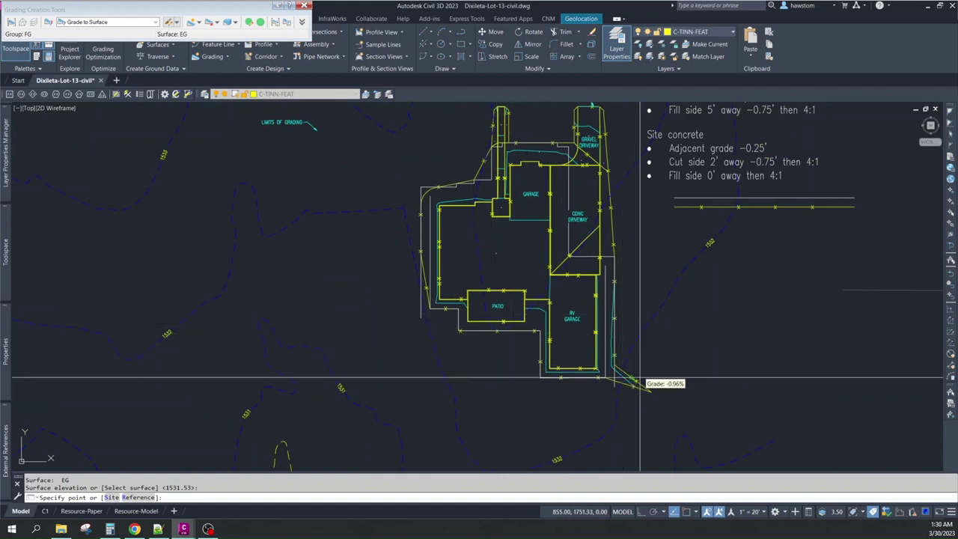
{"action": "scroll", "coordinate": [456, 303], "scroll_direction": "up", "scroll_amount": 2}
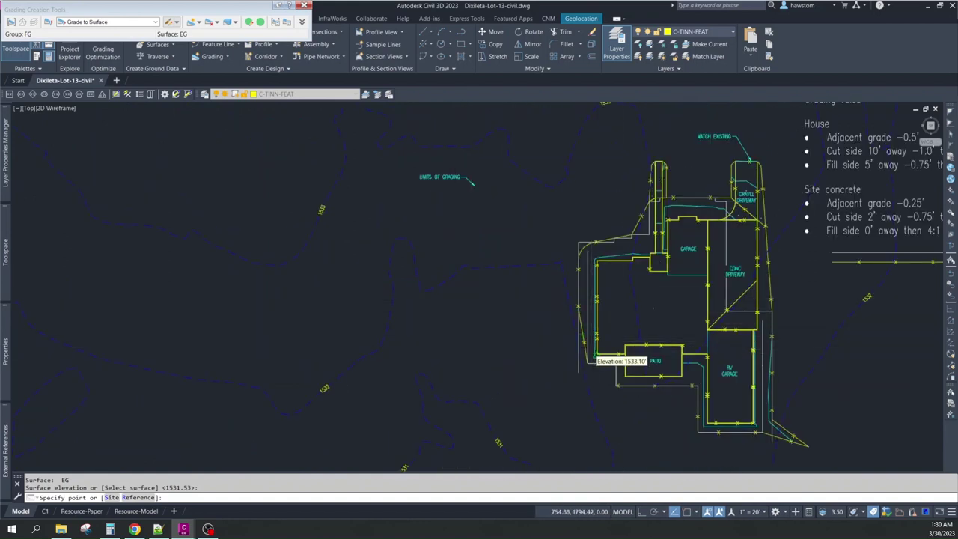
{"action": "scroll", "coordinate": [577, 368], "scroll_direction": "up", "scroll_amount": 2}
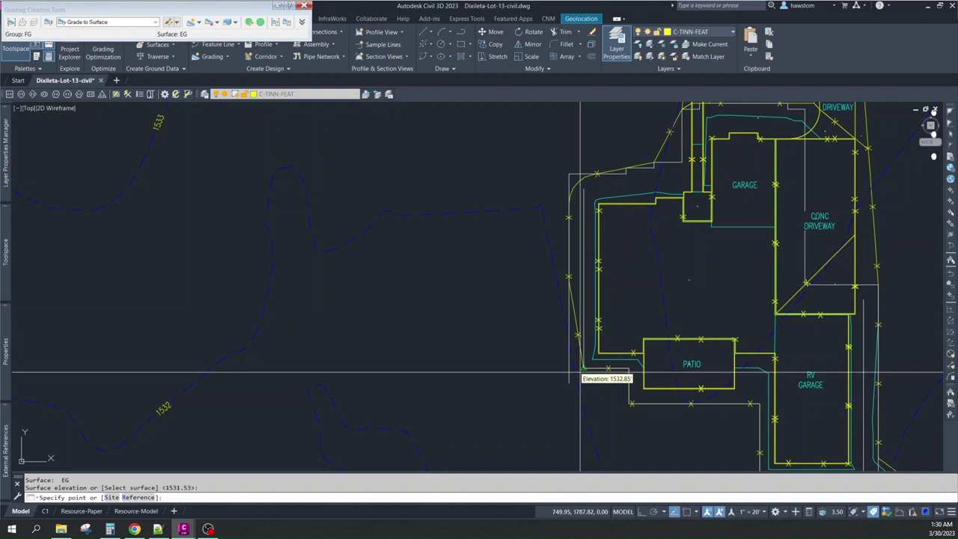
{"action": "scroll", "coordinate": [587, 367], "scroll_direction": "down", "scroll_amount": 3}
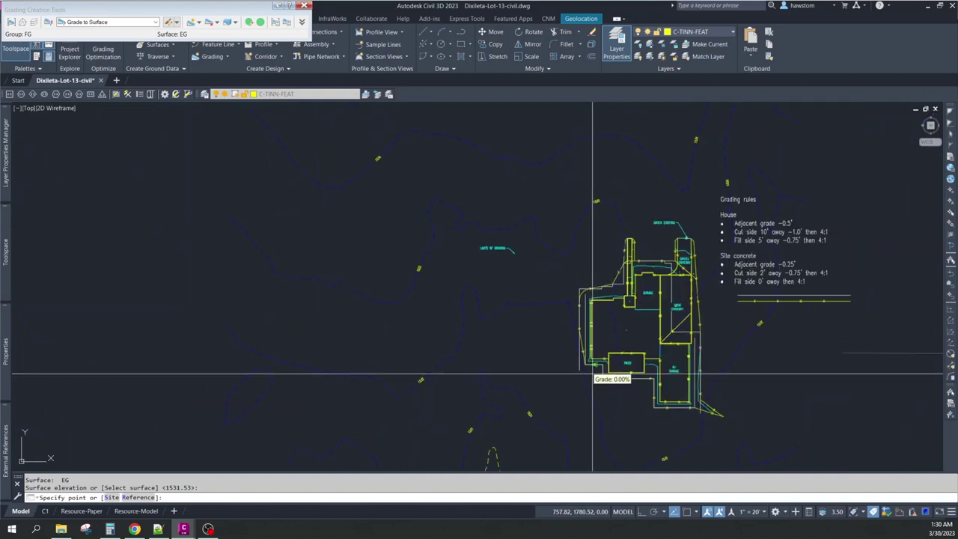
{"action": "scroll", "coordinate": [587, 348], "scroll_direction": "up", "scroll_amount": 2}
{"action": "scroll", "coordinate": [571, 330], "scroll_direction": "up", "scroll_amount": 2}
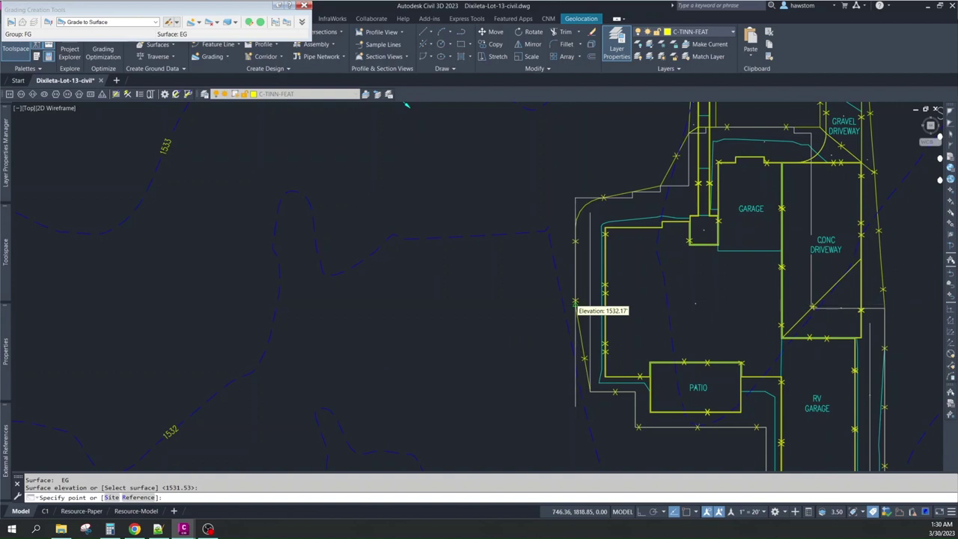
{"action": "scroll", "coordinate": [575, 305], "scroll_direction": "down", "scroll_amount": 3}
{"action": "scroll", "coordinate": [576, 305], "scroll_direction": "up", "scroll_amount": 2}
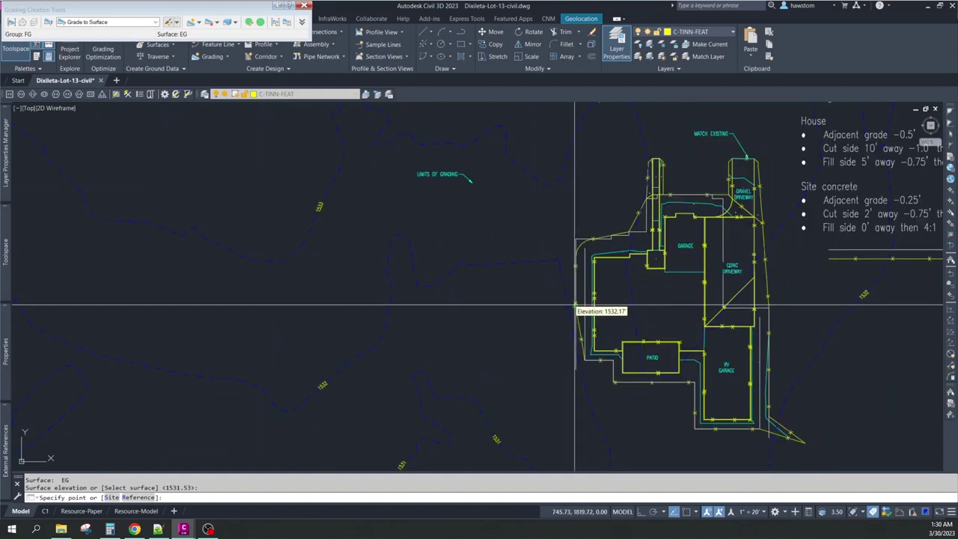
- Set the perimeter feature line's bend point west of the house to surface EG at 1532.12 and end the elevation edit
{"action": "scroll", "coordinate": [576, 306], "scroll_direction": "up", "scroll_amount": 2}
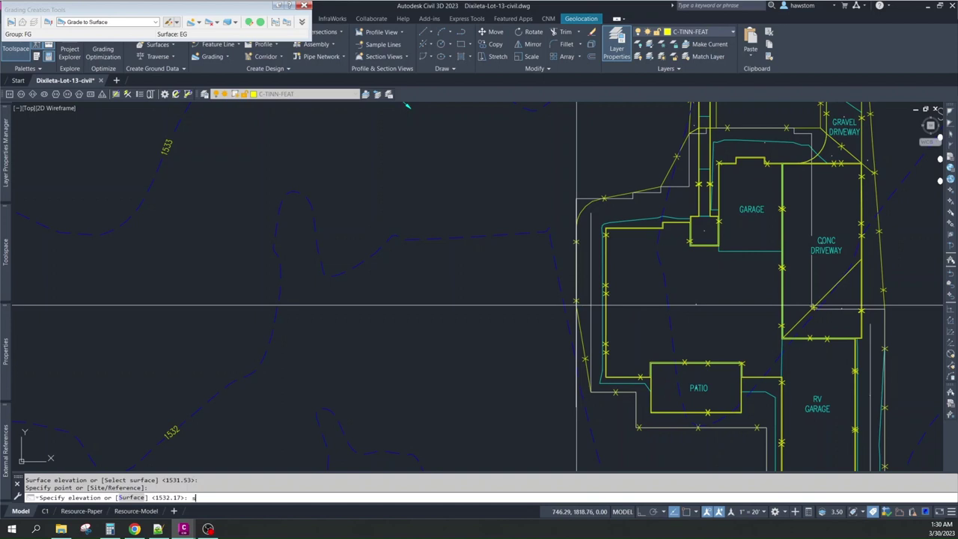
{"action": "key", "text": "Return"}
{"action": "key", "text": "Return"}
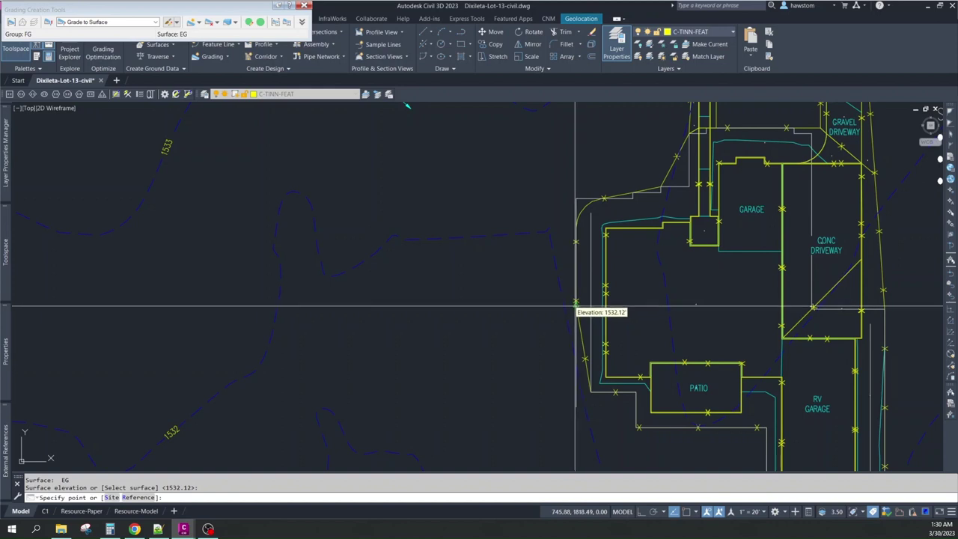
{"action": "scroll", "coordinate": [576, 305], "scroll_direction": "down", "scroll_amount": 3}
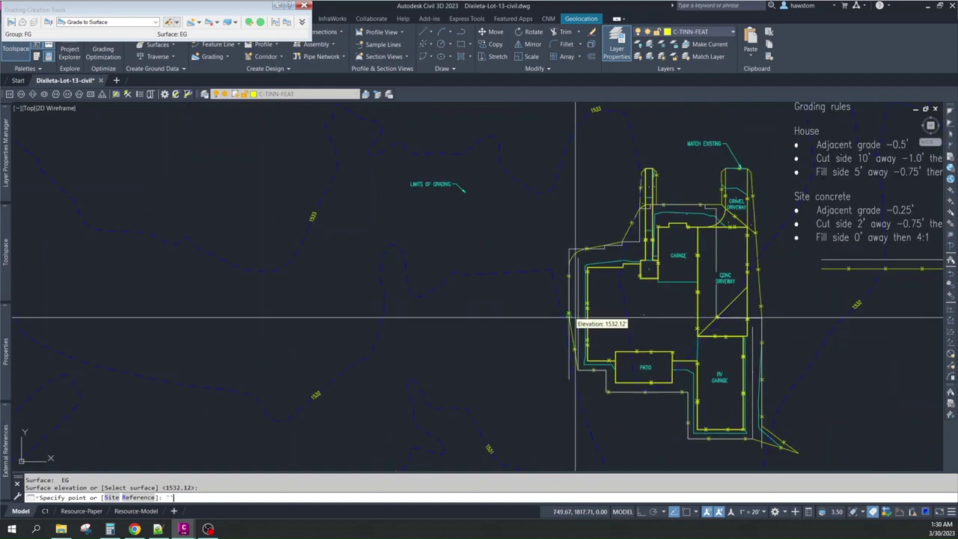
{"action": "key", "text": "Escape"}
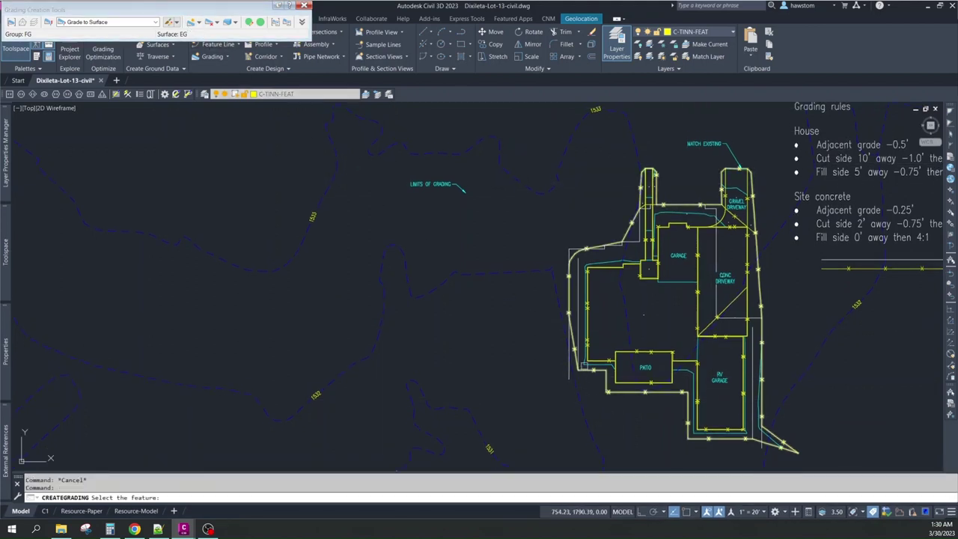
- Grade the perimeter feature line's outer side to surface EG along its full length without weeding, using 4:1 cut and fill slopes
{"action": "left_click", "coordinate": [572, 345]}
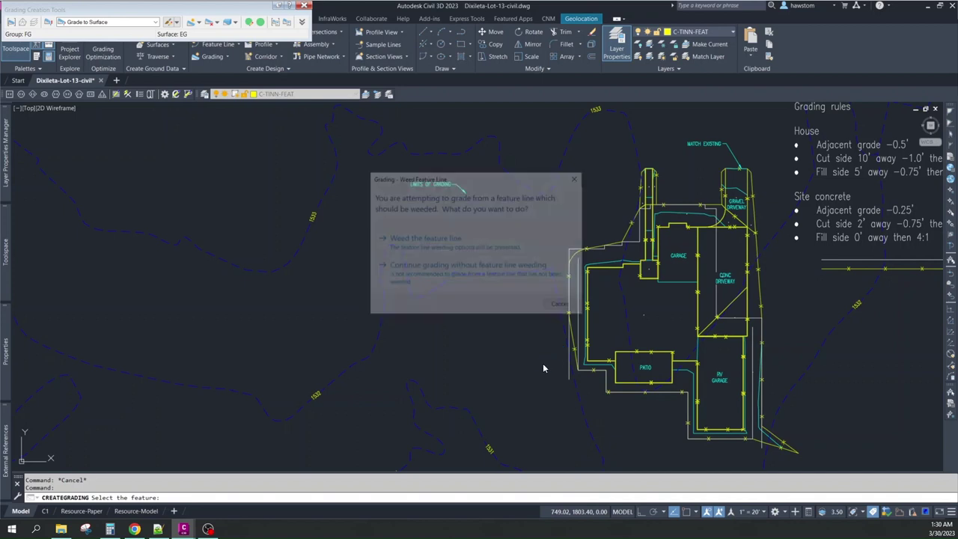
{"action": "left_click", "coordinate": [491, 274]}
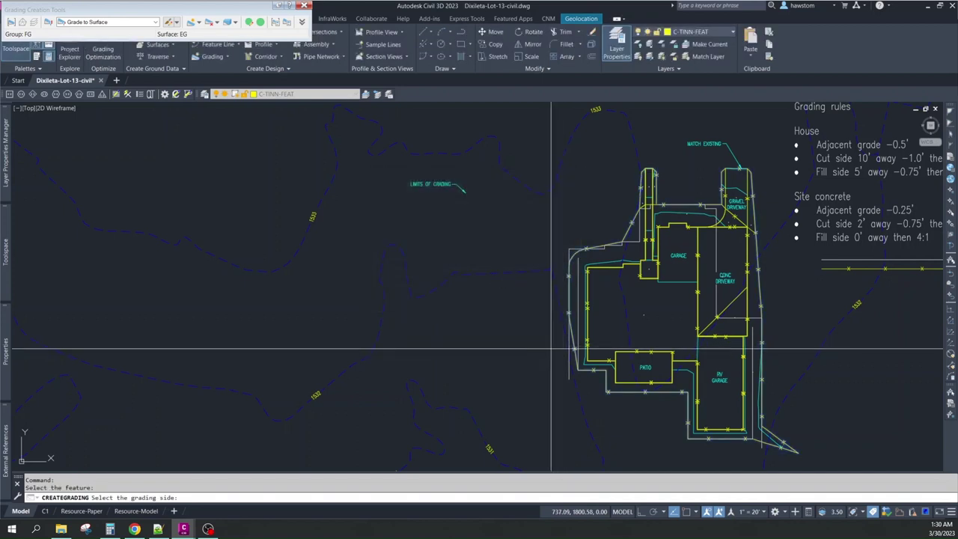
{"action": "key", "text": "Return"}
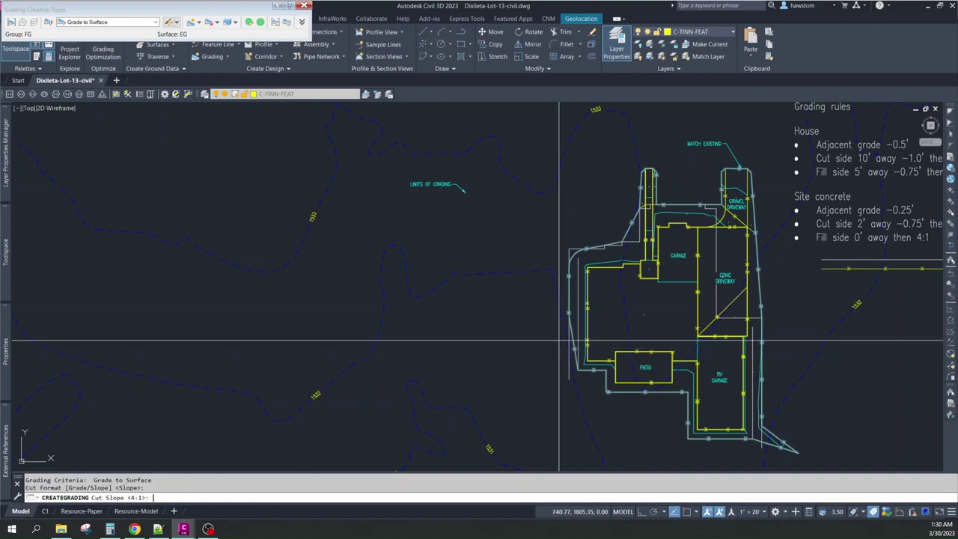
{"action": "type", "text": "4"}
{"action": "key", "text": "Return"}
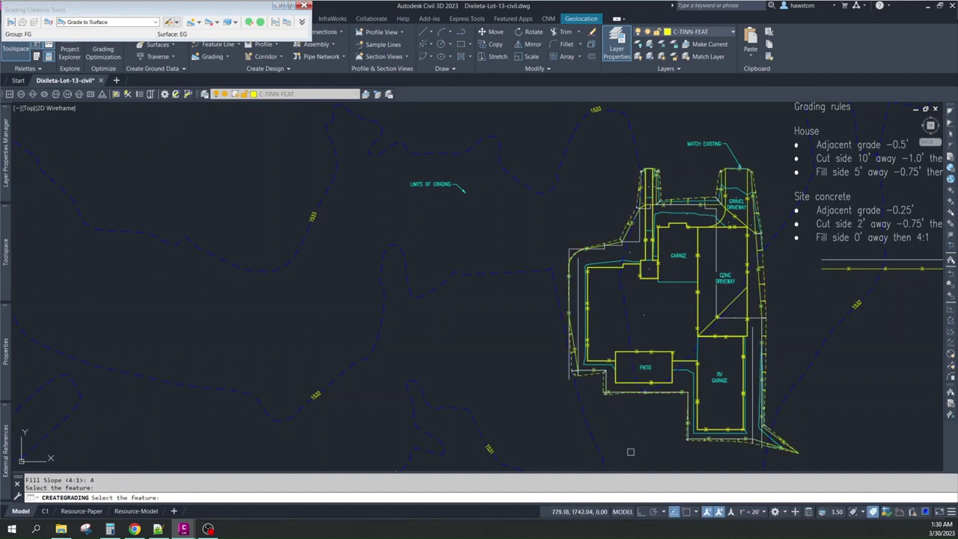
{"action": "key", "text": "Escape"}
{"action": "key", "text": "Escape"}
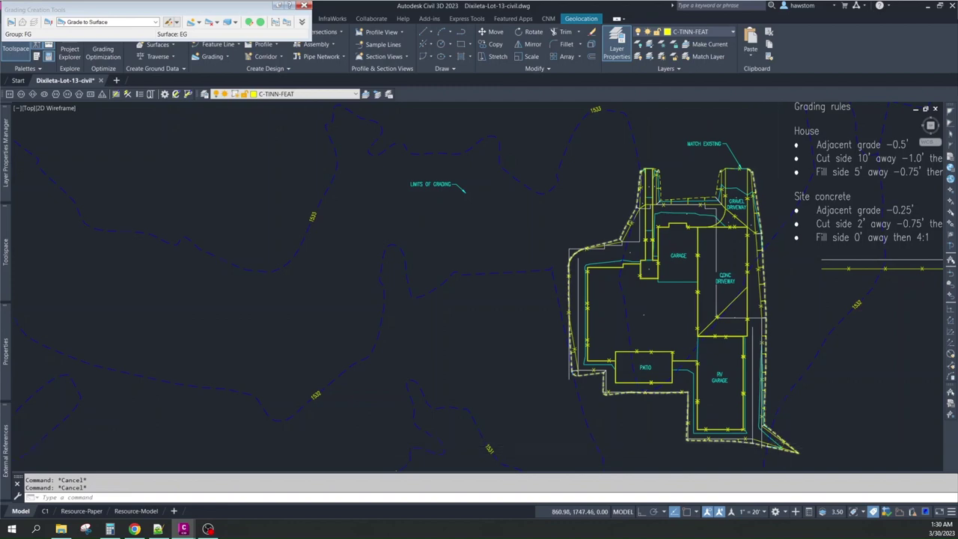
- Examine the new grading's daylight line around the RV garage and southeast tip, along the driveways, and at the northwest corner
{"action": "scroll", "coordinate": [780, 447], "scroll_direction": "up", "scroll_amount": 6}
{"action": "scroll", "coordinate": [781, 442], "scroll_direction": "down", "scroll_amount": 6}
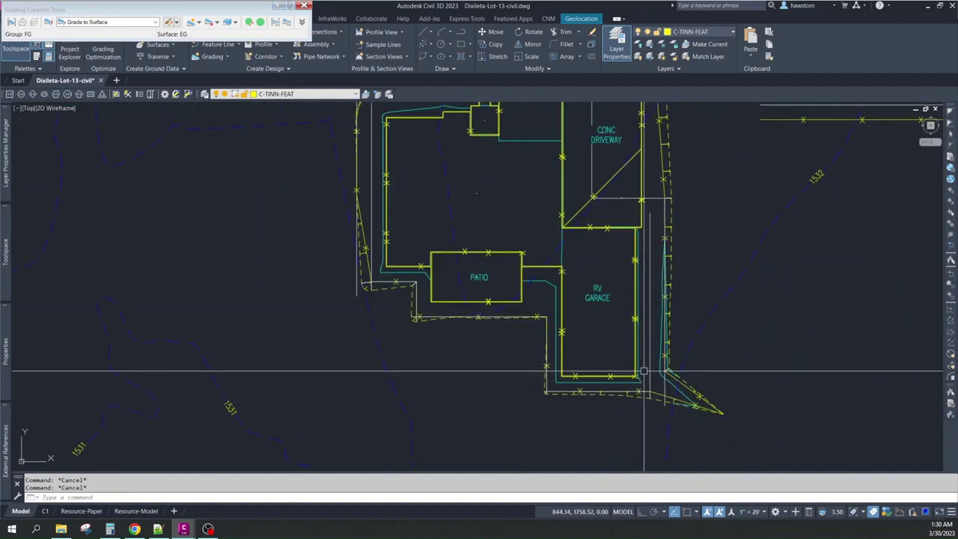
{"action": "scroll", "coordinate": [648, 368], "scroll_direction": "up", "scroll_amount": 6}
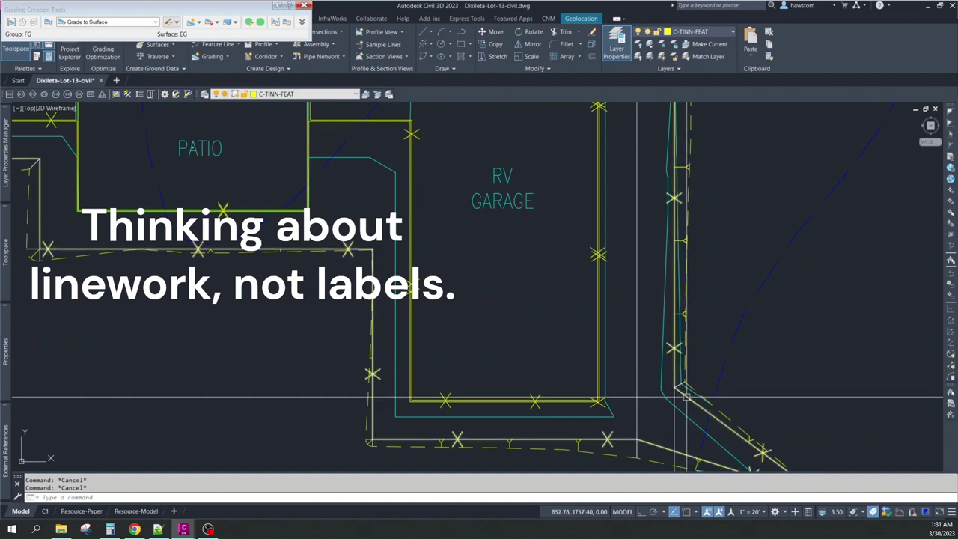
{"action": "scroll", "coordinate": [671, 384], "scroll_direction": "down", "scroll_amount": 2}
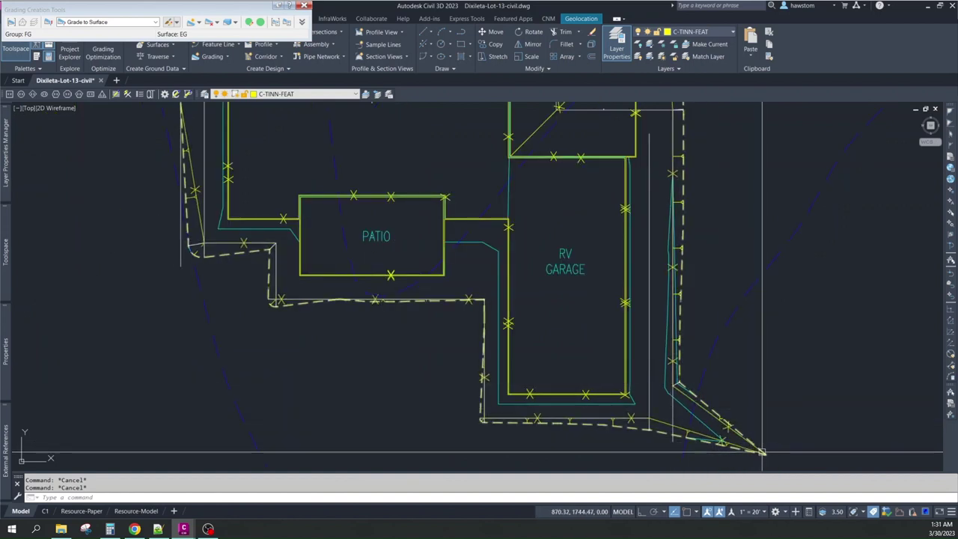
{"action": "scroll", "coordinate": [703, 397], "scroll_direction": "down", "scroll_amount": 1}
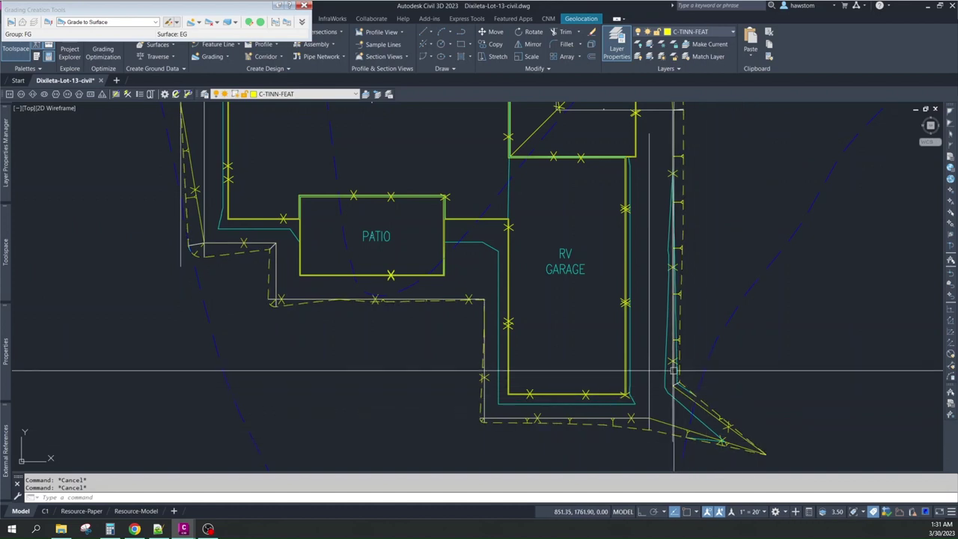
{"action": "scroll", "coordinate": [681, 372], "scroll_direction": "down", "scroll_amount": 3}
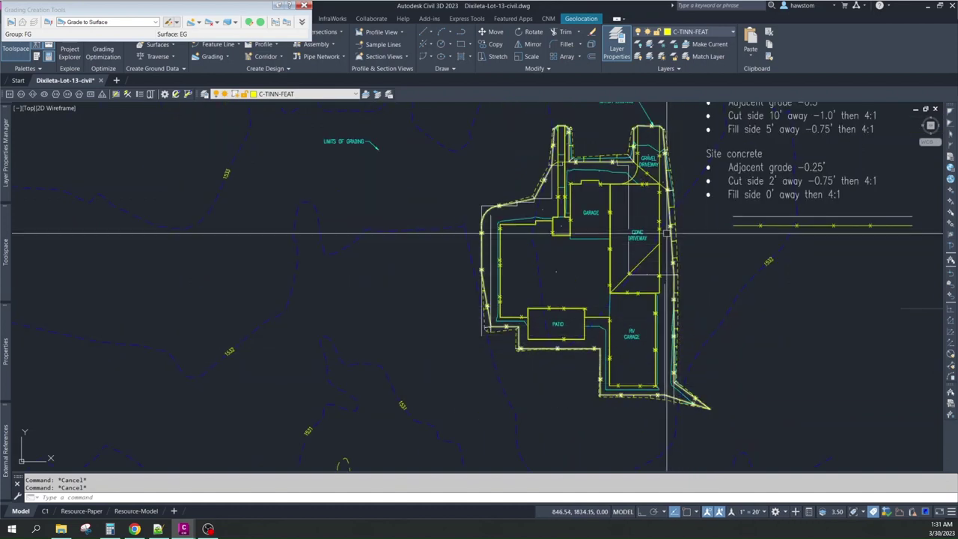
{"action": "scroll", "coordinate": [577, 165], "scroll_direction": "up", "scroll_amount": 6}
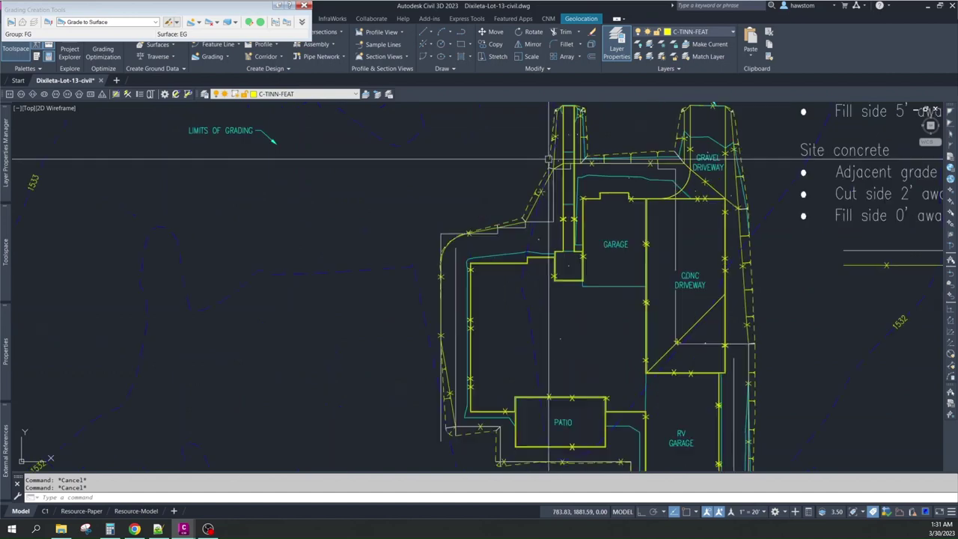
{"action": "scroll", "coordinate": [446, 292], "scroll_direction": "down", "scroll_amount": 4}
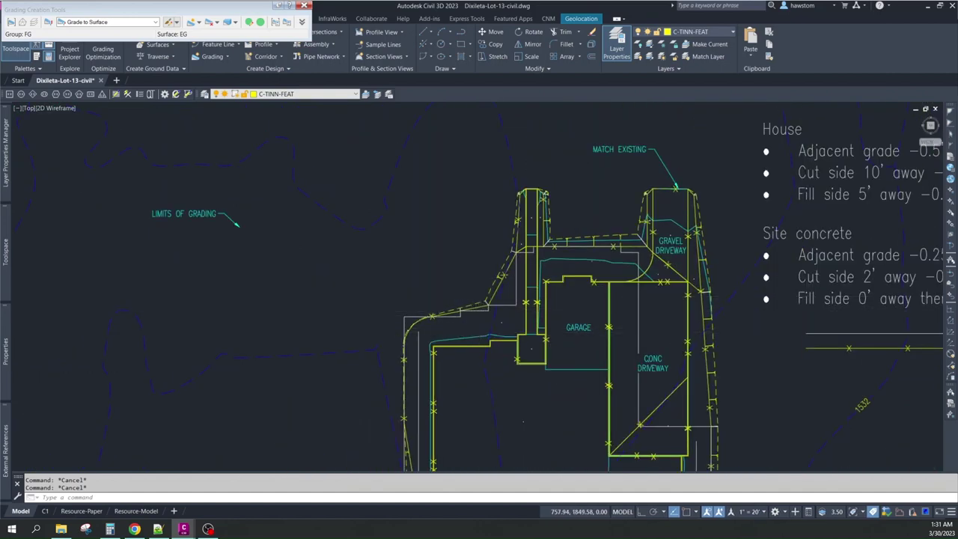
{"action": "scroll", "coordinate": [407, 317], "scroll_direction": "up", "scroll_amount": 2}
{"action": "scroll", "coordinate": [406, 317], "scroll_direction": "up", "scroll_amount": 3}
{"action": "scroll", "coordinate": [406, 317], "scroll_direction": "down", "scroll_amount": 1}
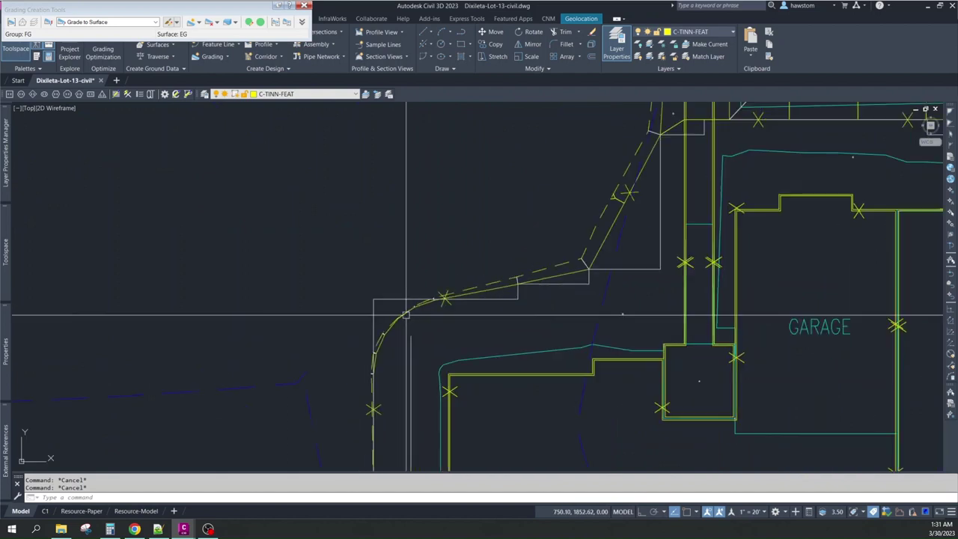
- Close the grading creation tools and fit a curve through the short segments at the perimeter feature line's rounded northwest corner
{"action": "left_click", "coordinate": [304, 6]}
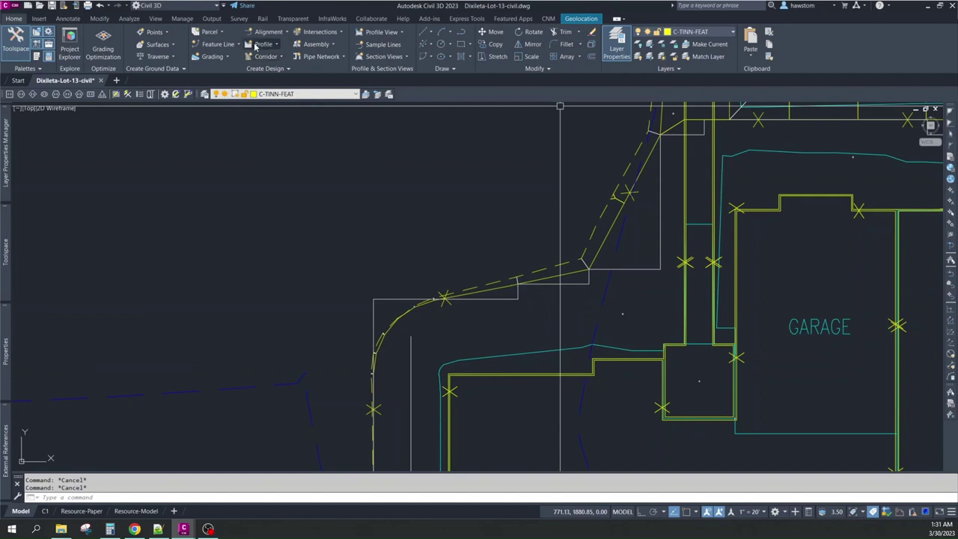
{"action": "left_click", "coordinate": [100, 19]}
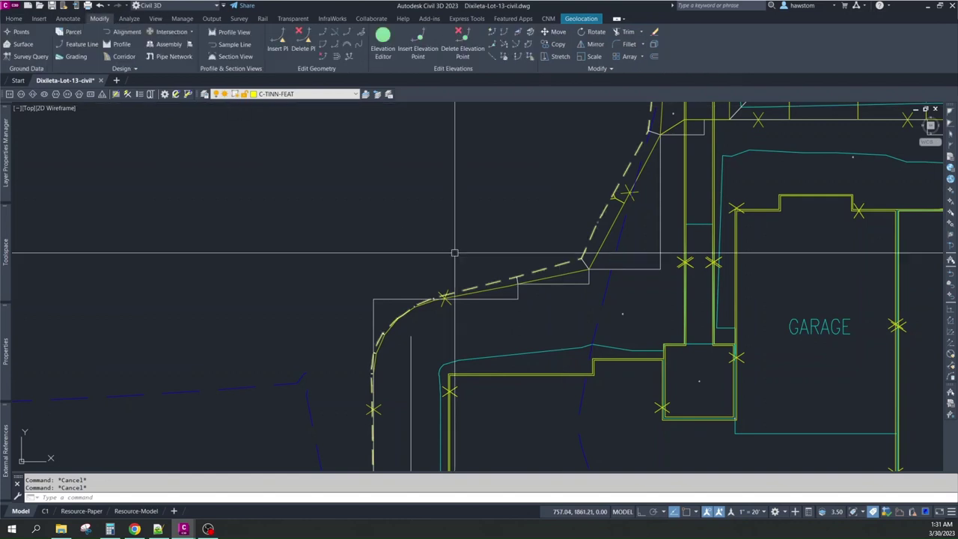
{"action": "left_click", "coordinate": [556, 280]}
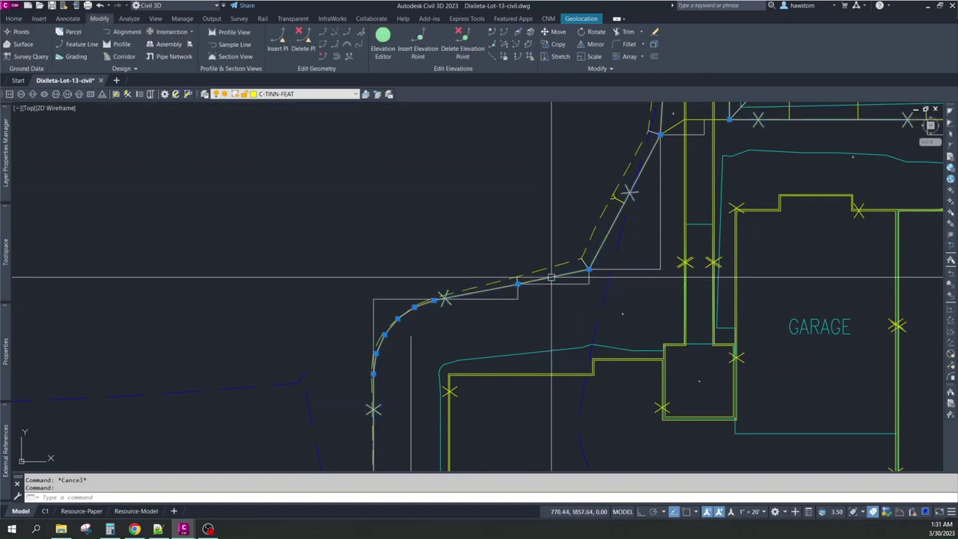
{"action": "left_click", "coordinate": [348, 58]}
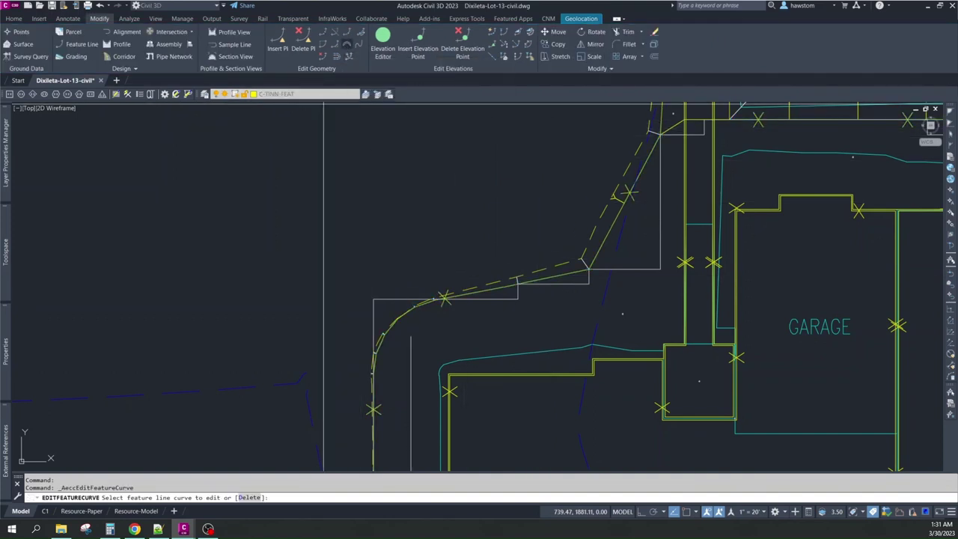
{"action": "left_click", "coordinate": [392, 324]}
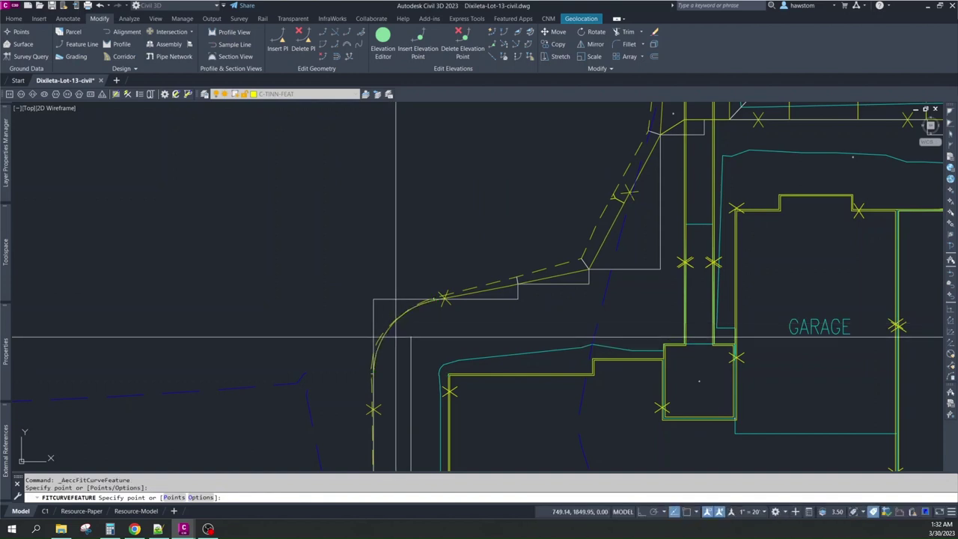
{"action": "key", "text": "Return"}
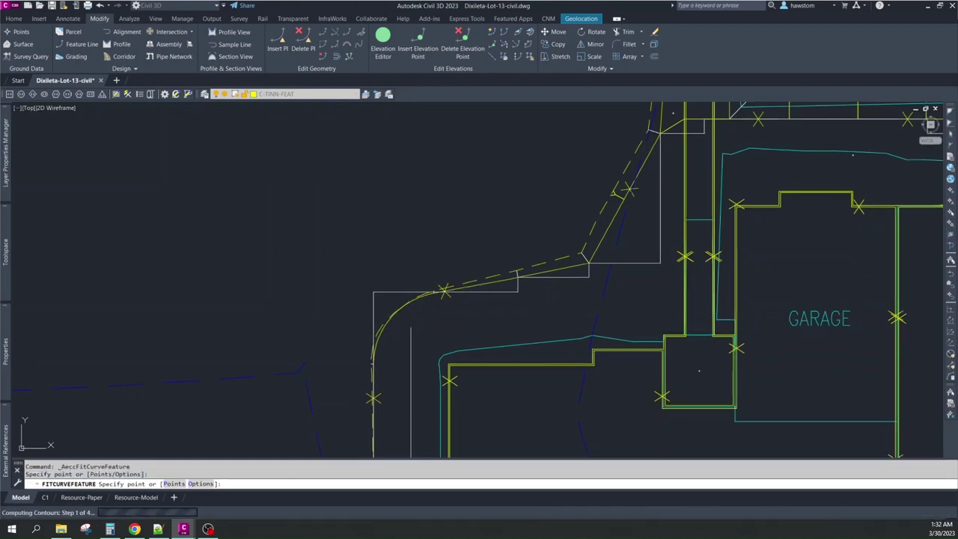
{"action": "scroll", "coordinate": [480, 300], "scroll_direction": "down", "scroll_amount": 4}
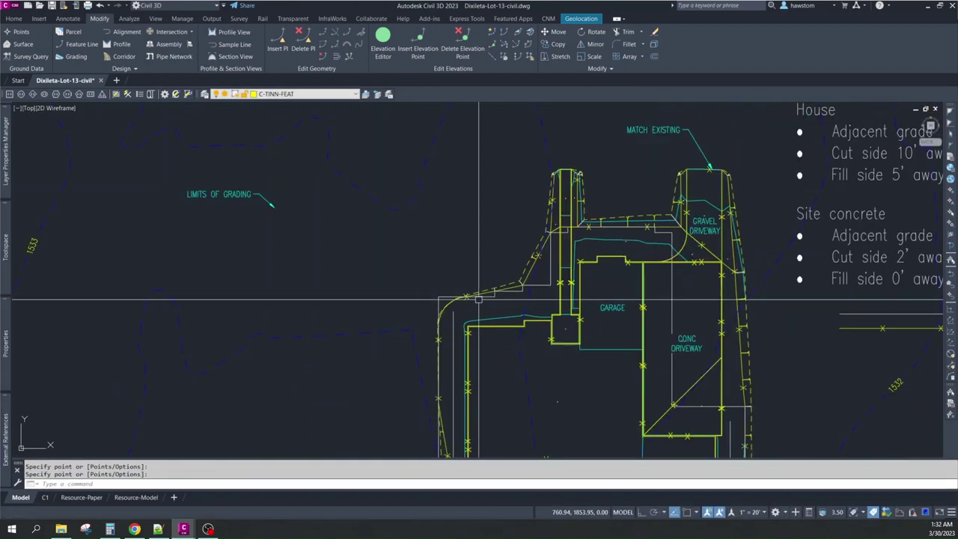
{"action": "scroll", "coordinate": [544, 256], "scroll_direction": "down", "scroll_amount": 2}
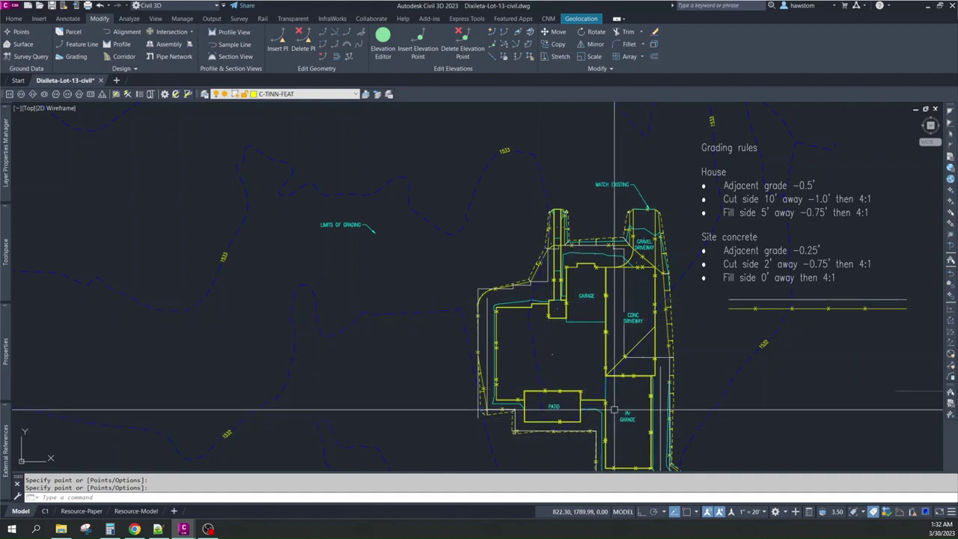
{"action": "scroll", "coordinate": [576, 345], "scroll_direction": "down", "scroll_amount": 2}
{"action": "scroll", "coordinate": [636, 449], "scroll_direction": "up", "scroll_amount": 2}
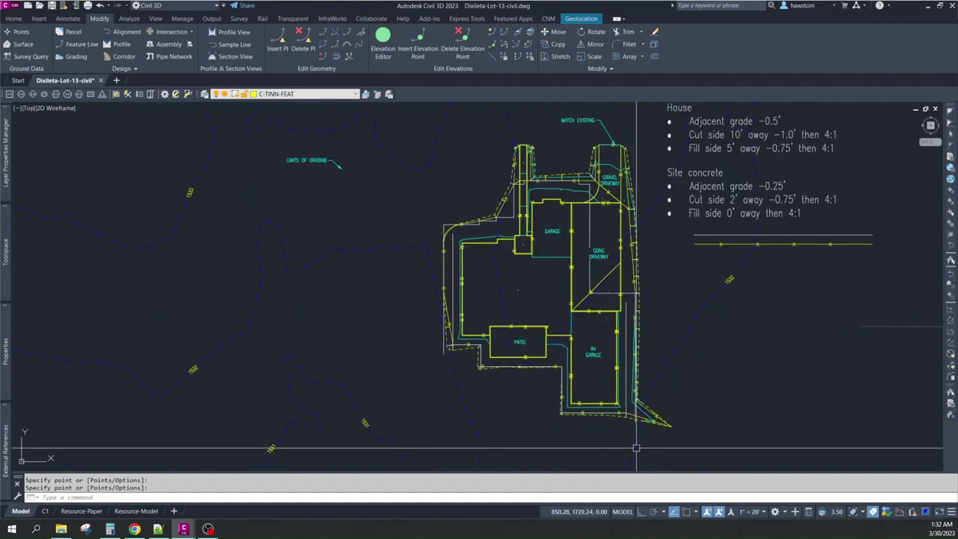